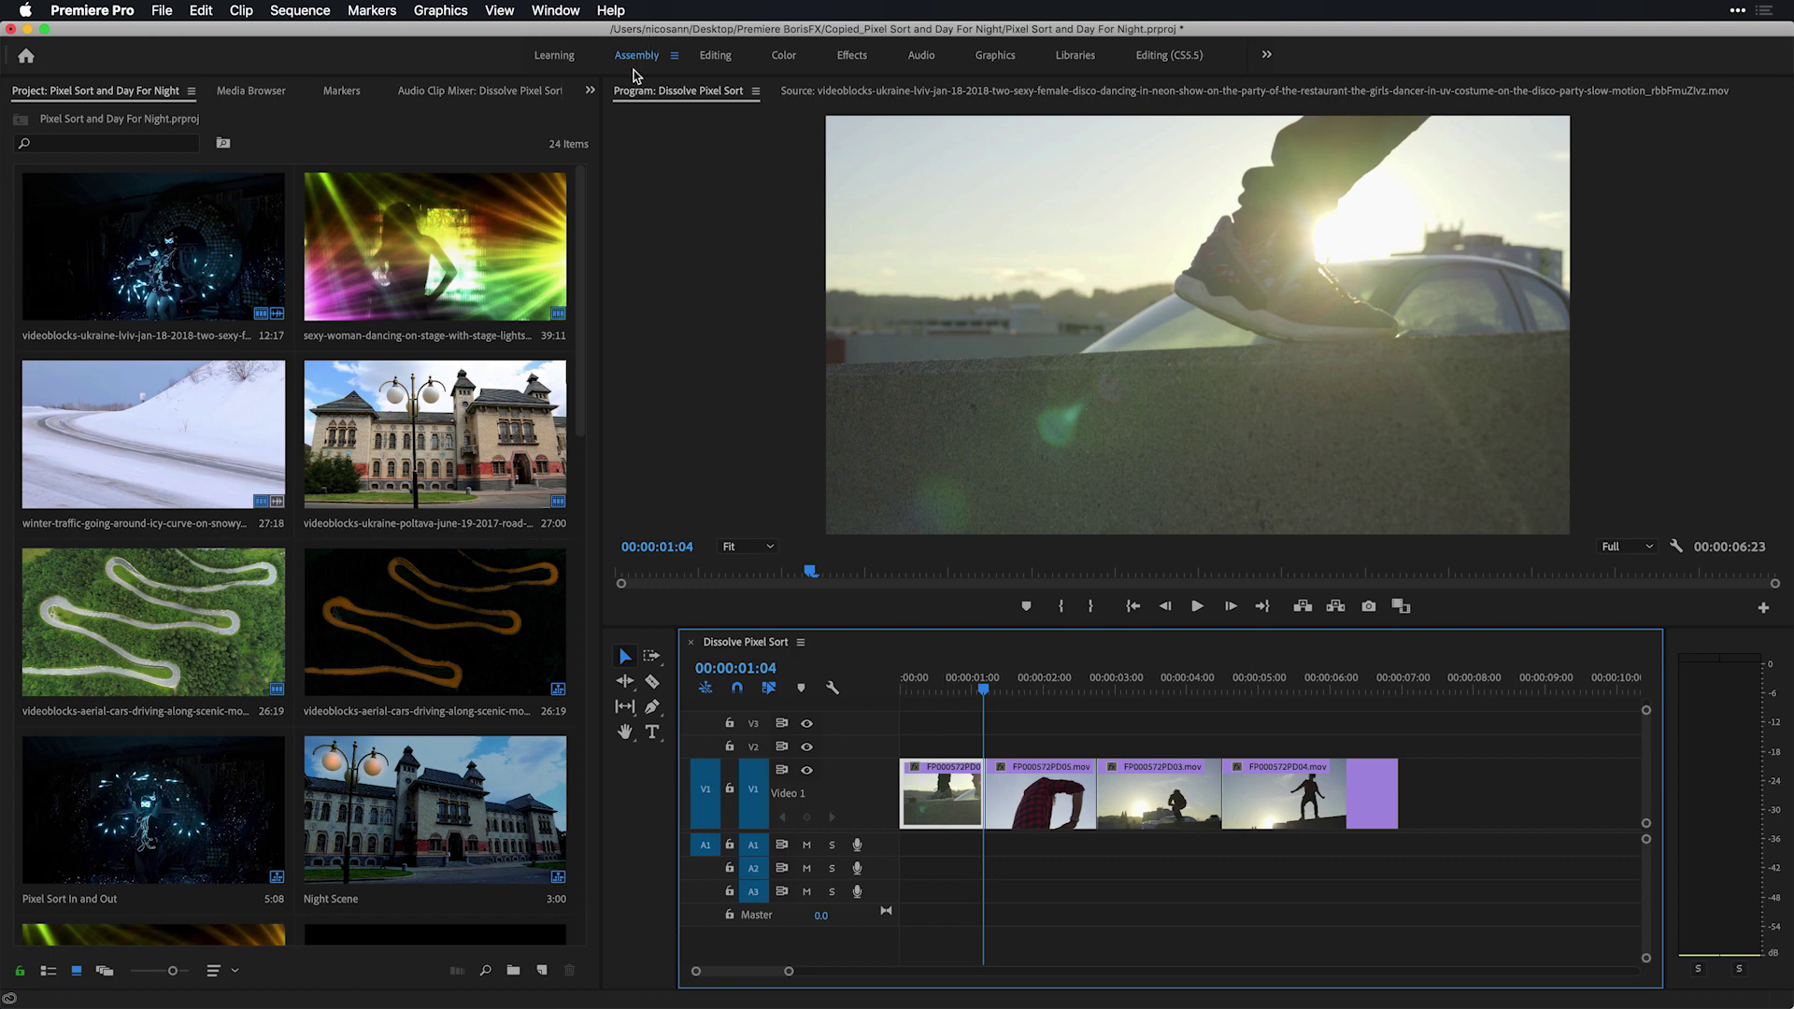
Switch to the Effects workspace and search the Effects panel for 'dissolvepixel'.
{"action": "left_click", "coordinate": [866, 58]}
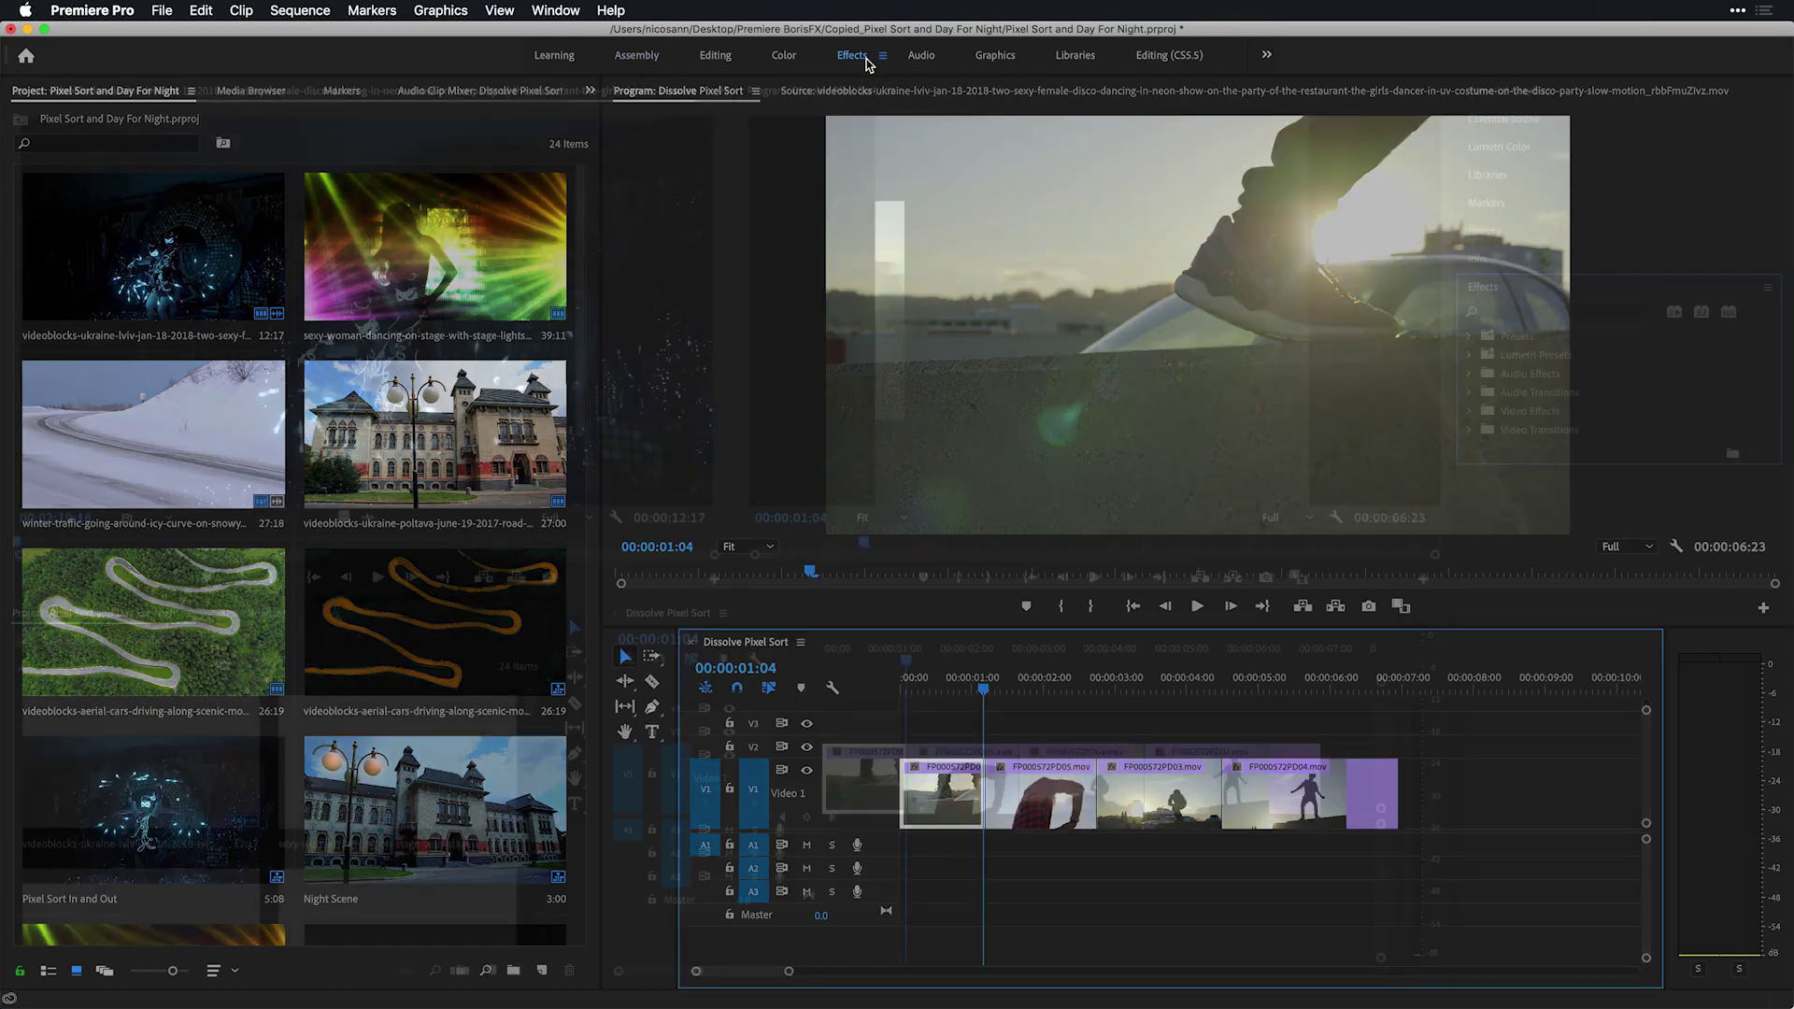
{"action": "left_click", "coordinate": [1525, 311]}
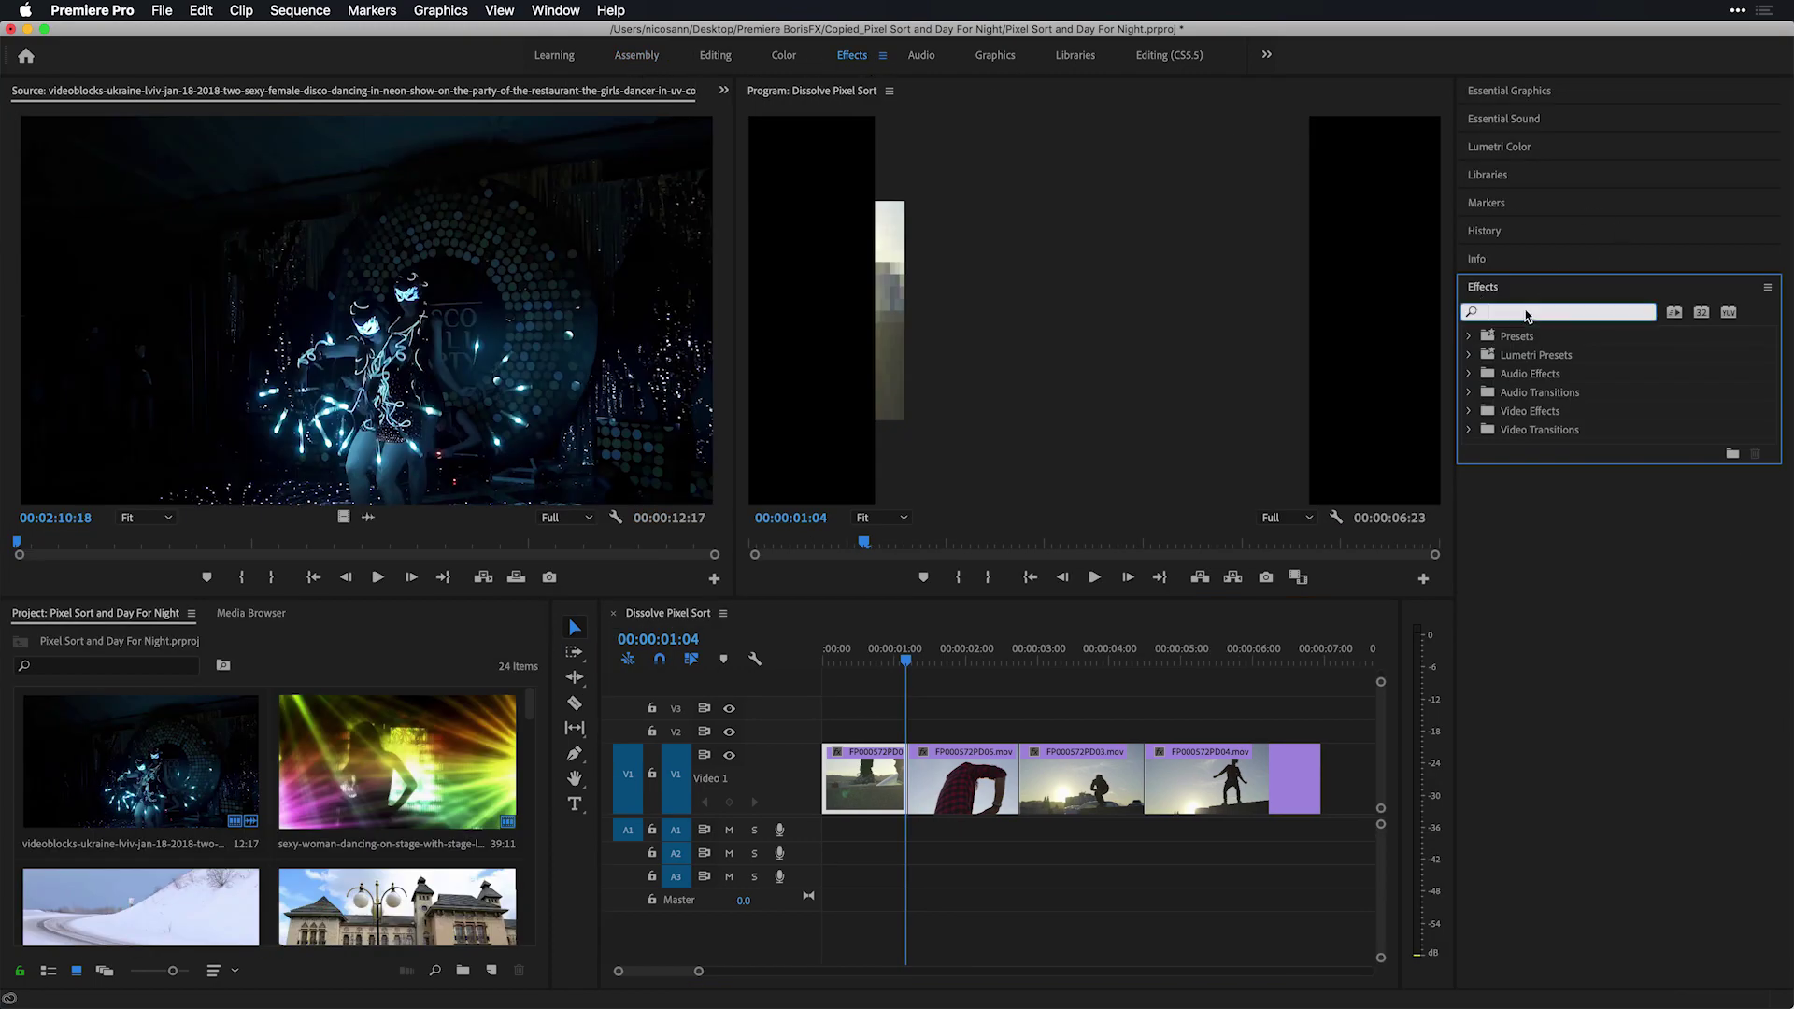
{"action": "type", "text": "disso"}
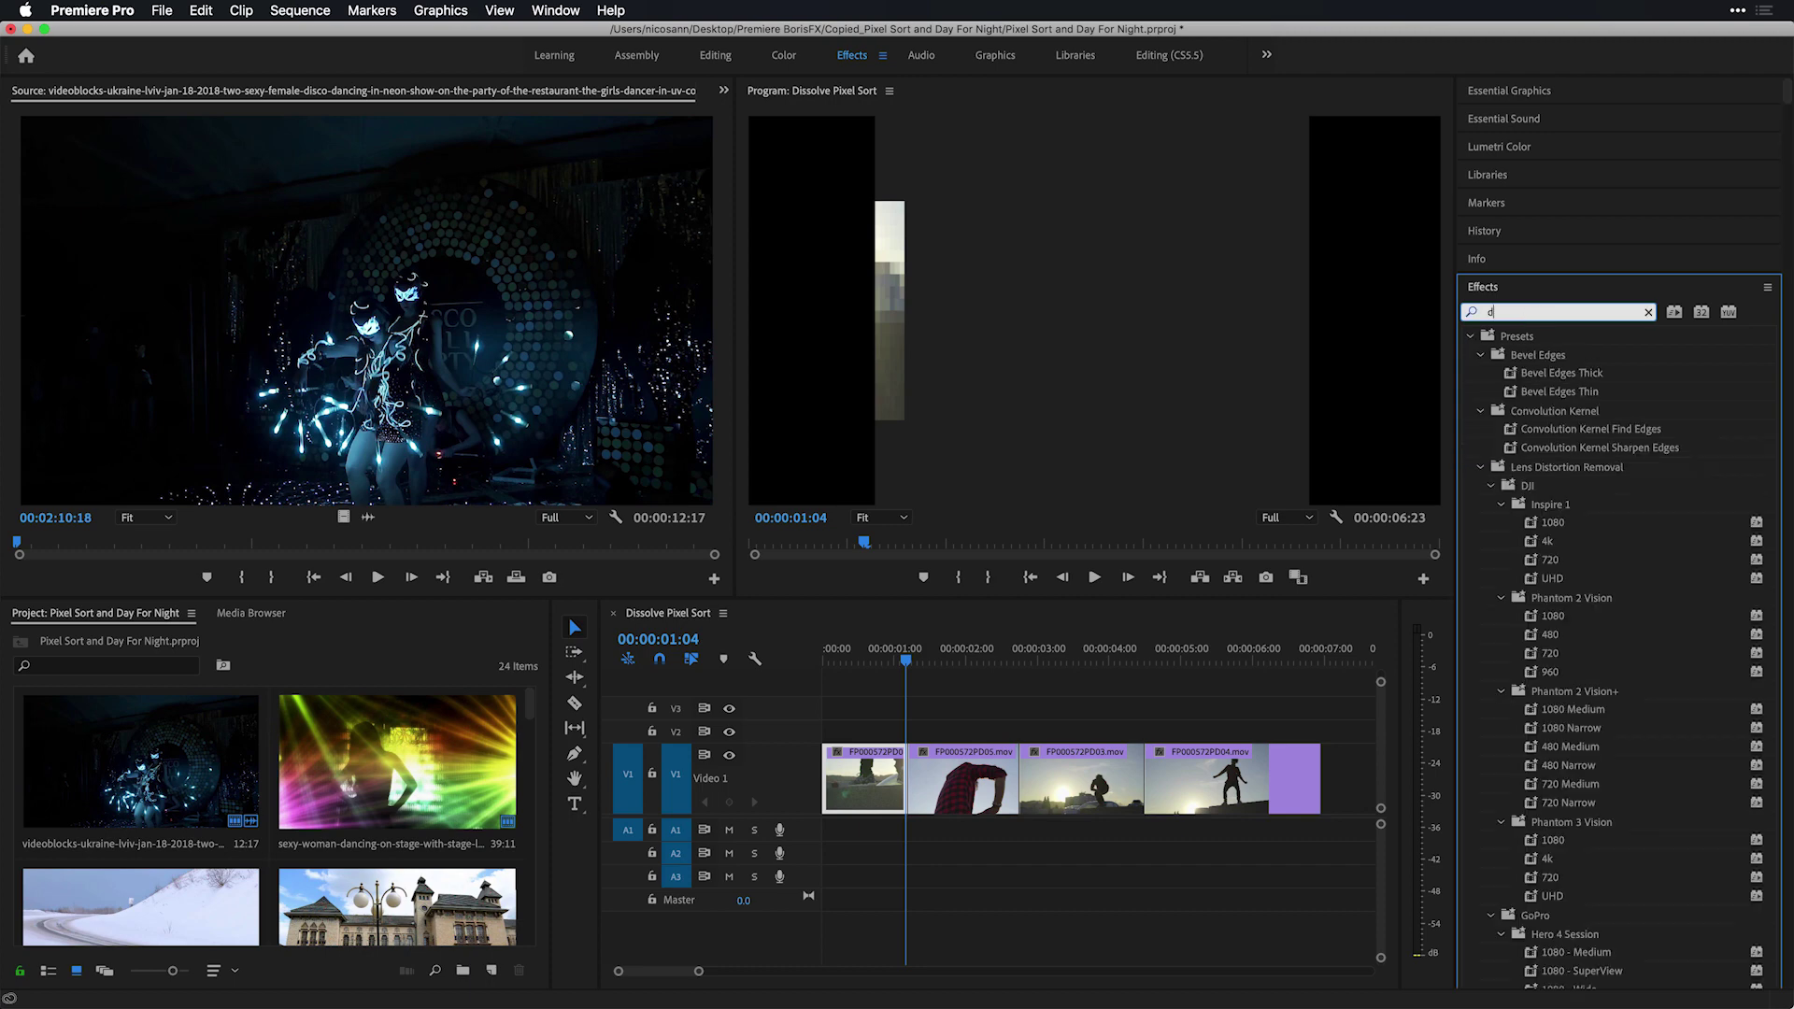
{"action": "type", "text": "lvepixel"}
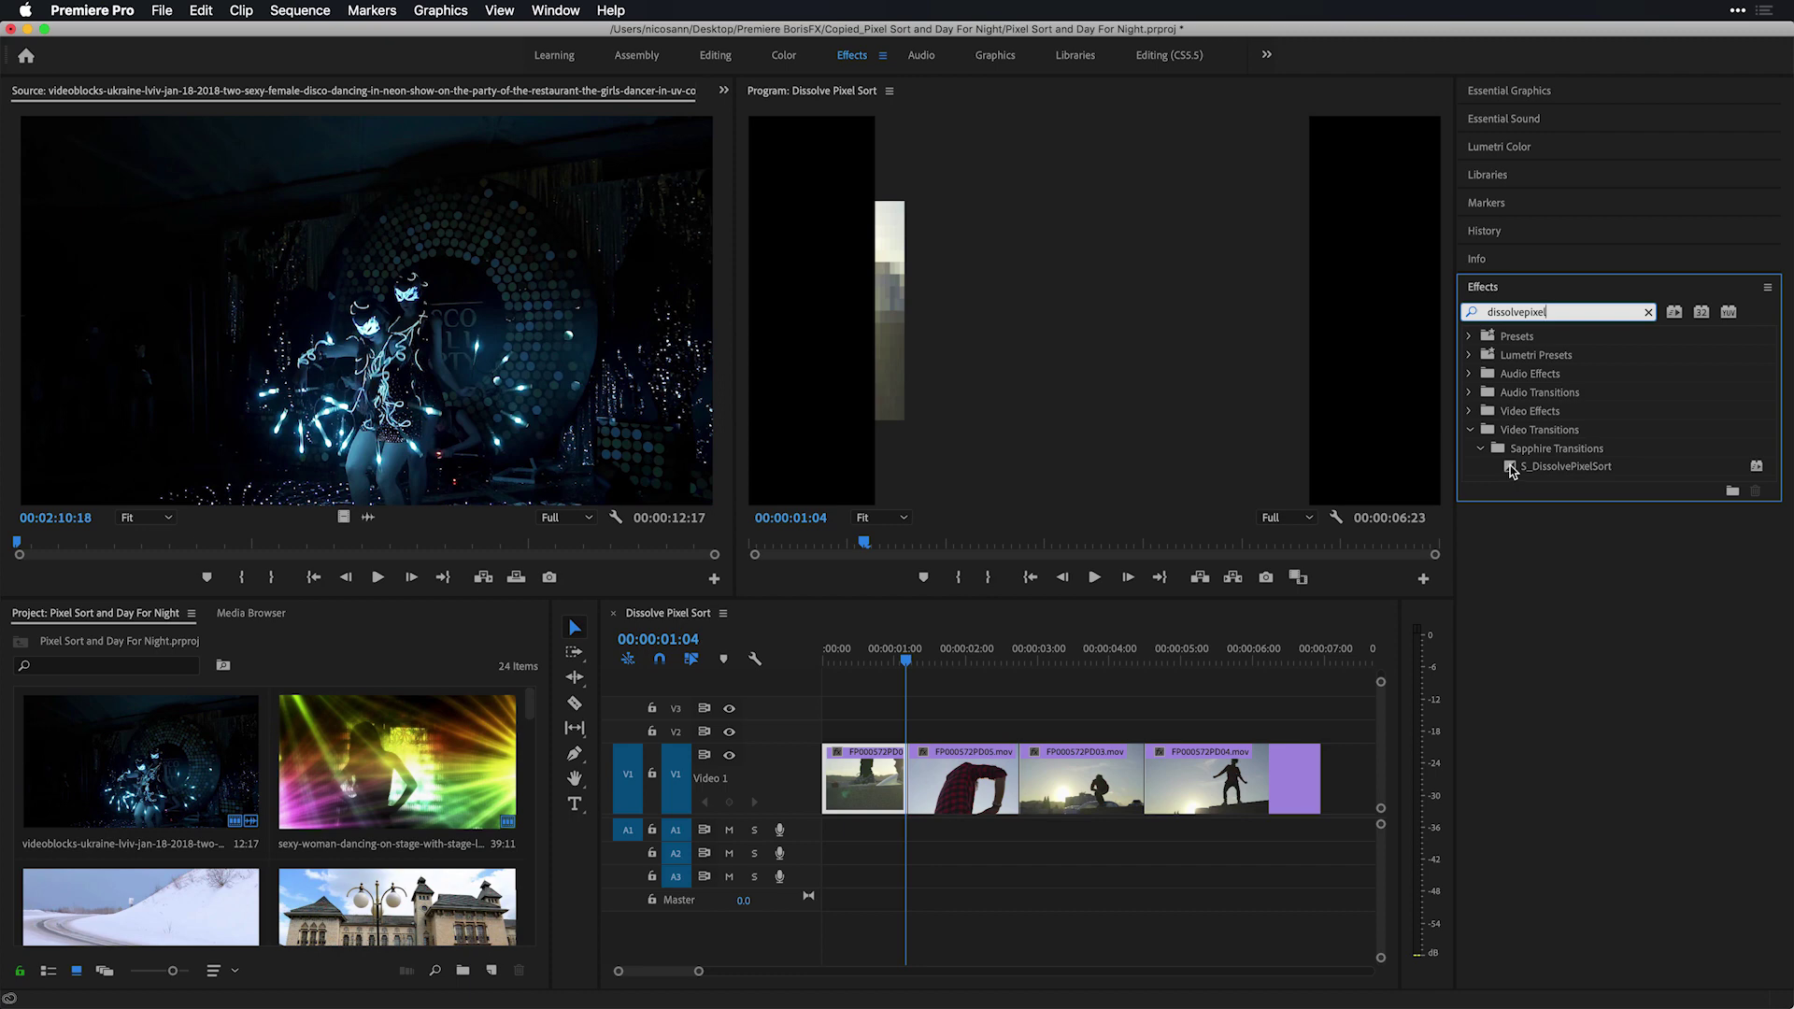
Drop S_DissolvePixelSort on the first Video 1 cut, scrub through it, and select it.
{"action": "left_click_drag", "start_coordinate": [1510, 468], "coordinate": [914, 771]}
{"action": "left_click_drag", "start_coordinate": [916, 658], "coordinate": [908, 661]}
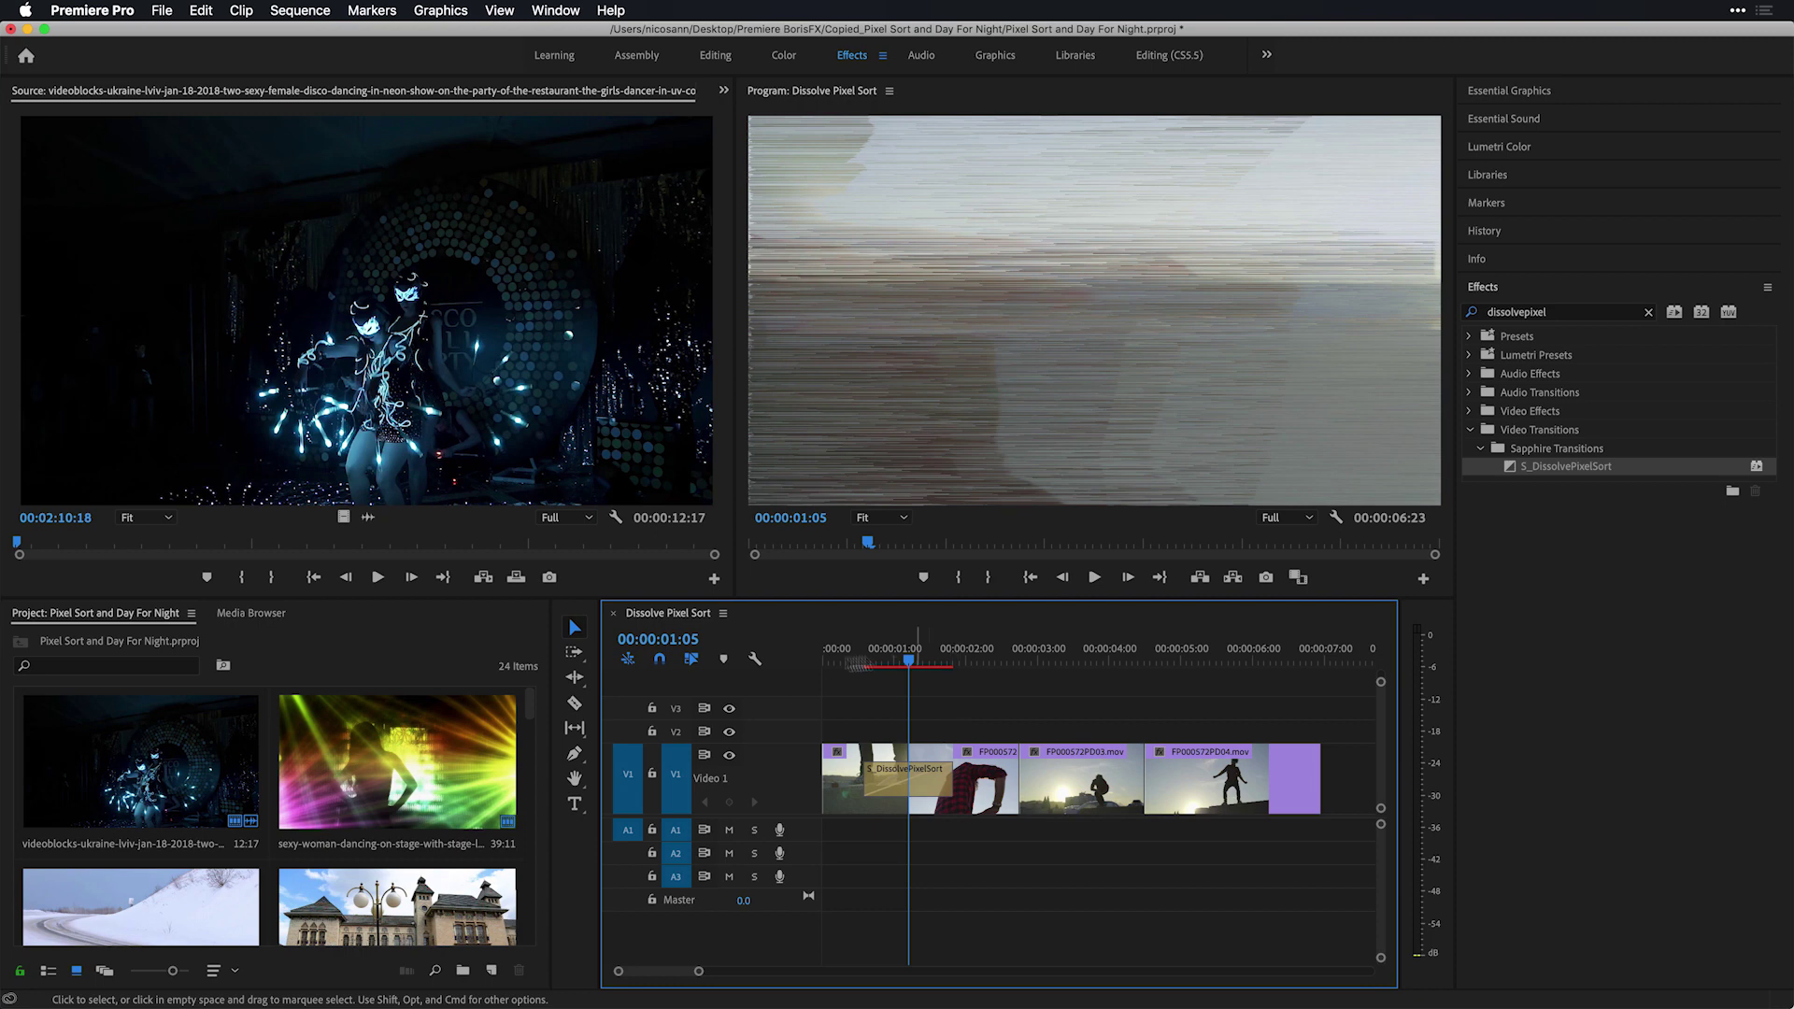
{"action": "left_click", "coordinate": [906, 791]}
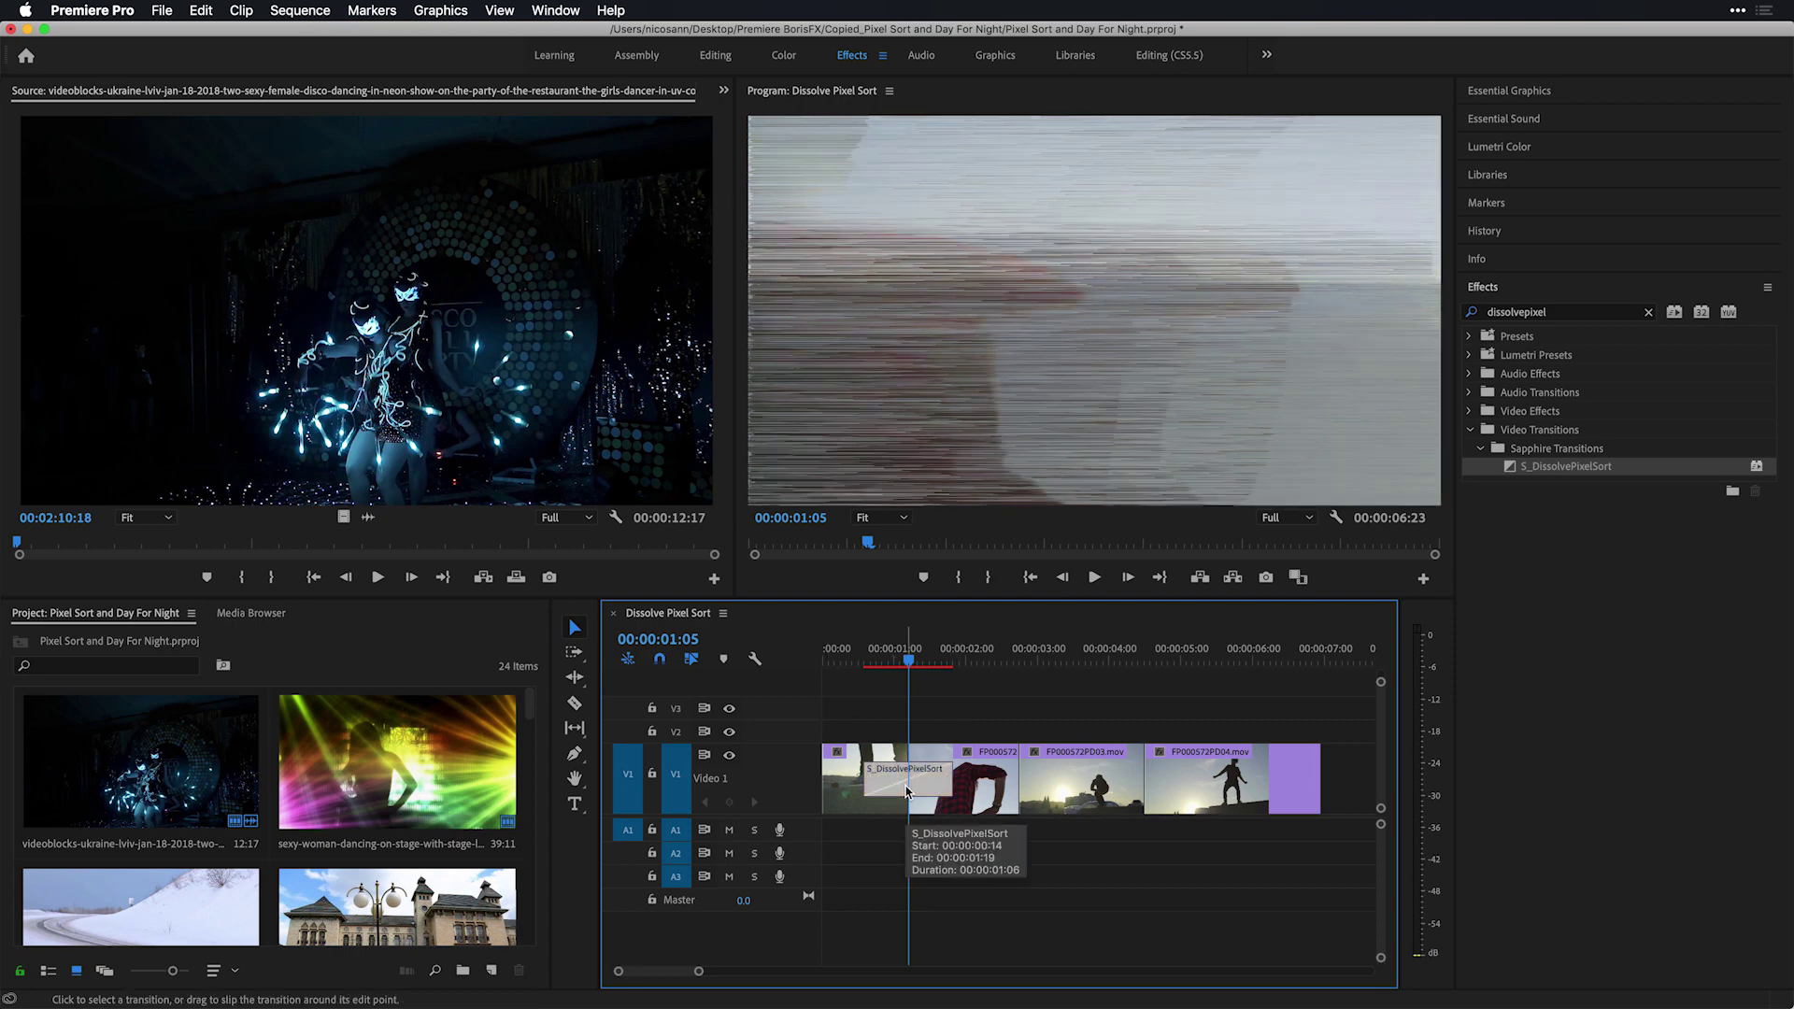
Open the transition's Effect Controls and switch its style to DissolvePixelSortRadial.
{"action": "double_click", "coordinate": [904, 786]}
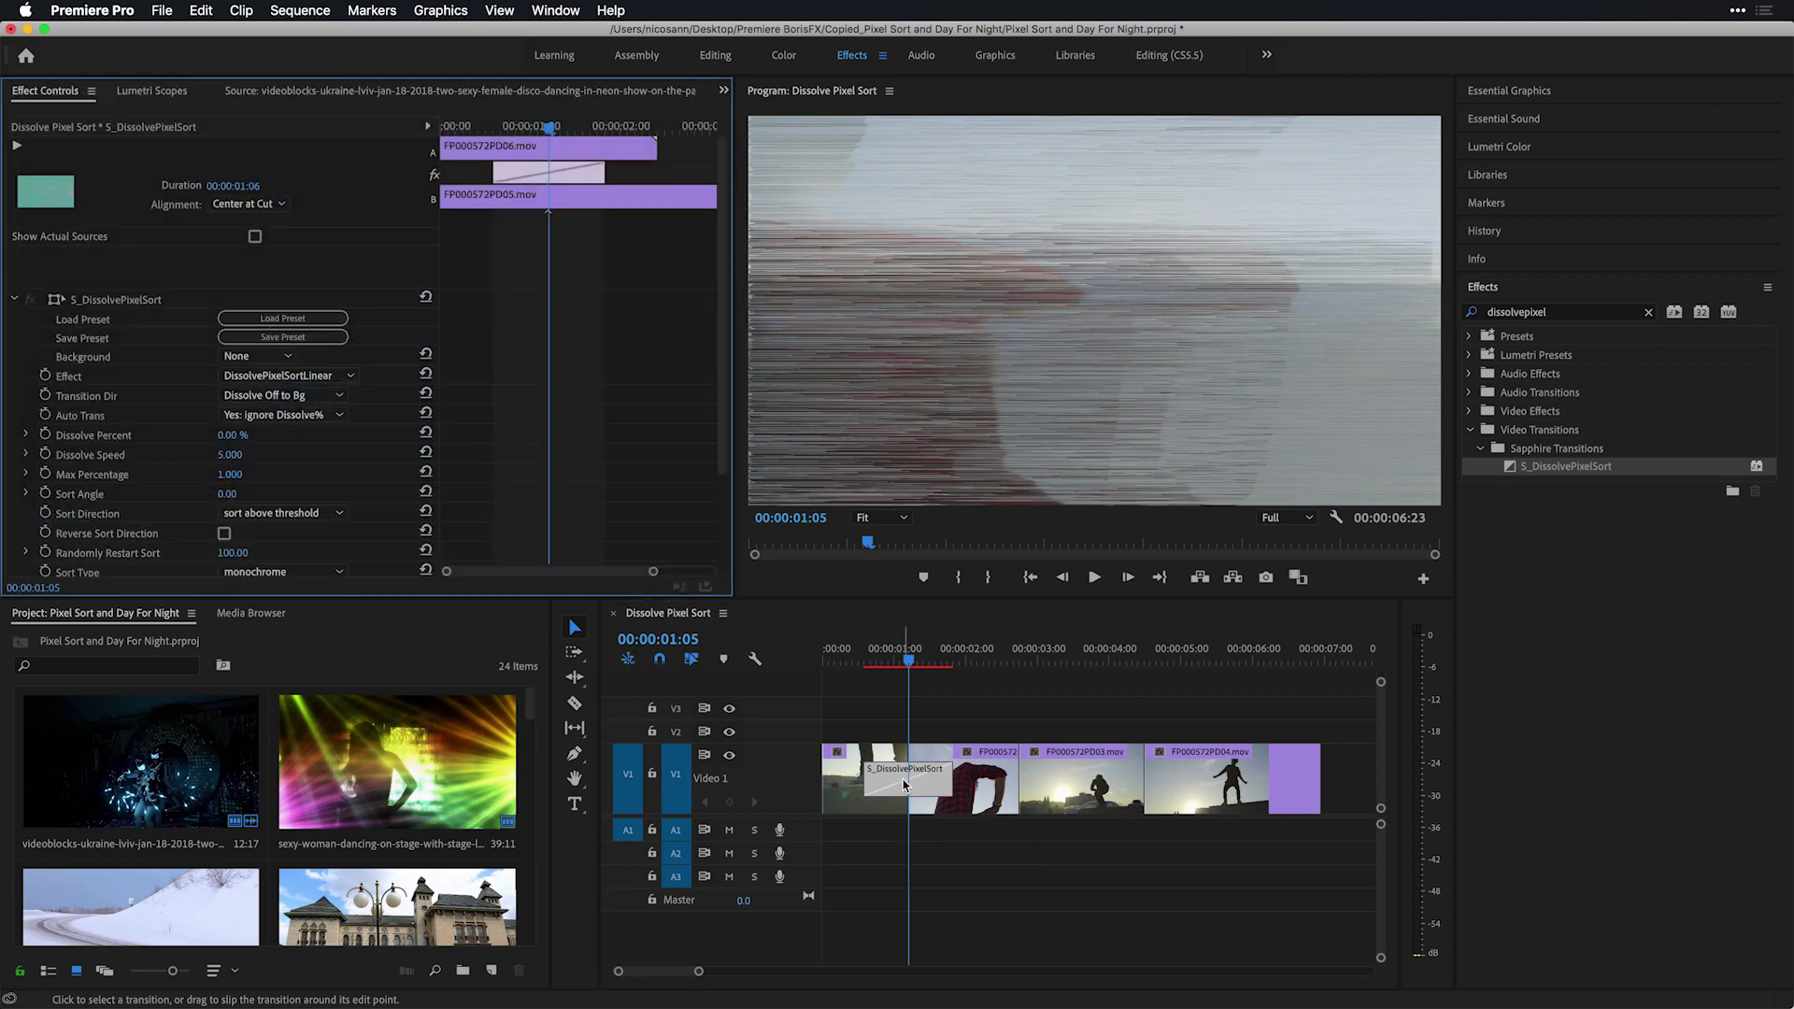
{"action": "scroll", "coordinate": [725, 482], "scroll_direction": "down", "scroll_amount": 3}
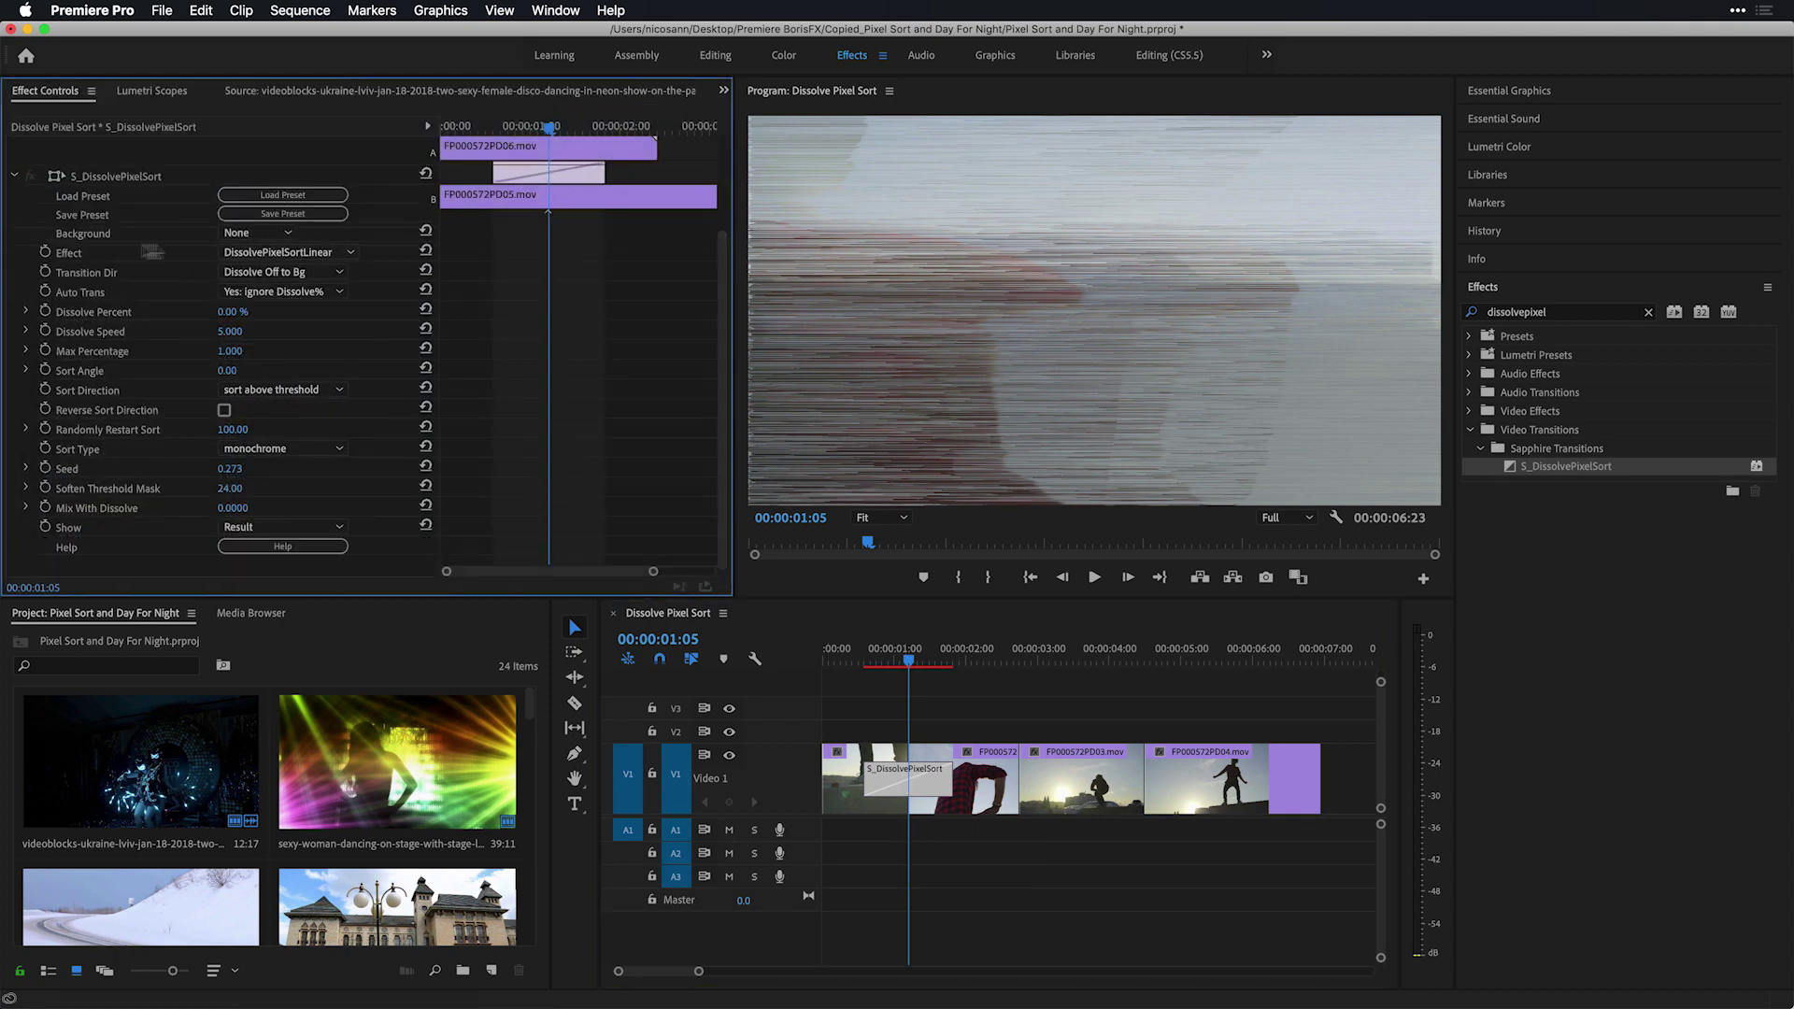
{"action": "left_click", "coordinate": [326, 254]}
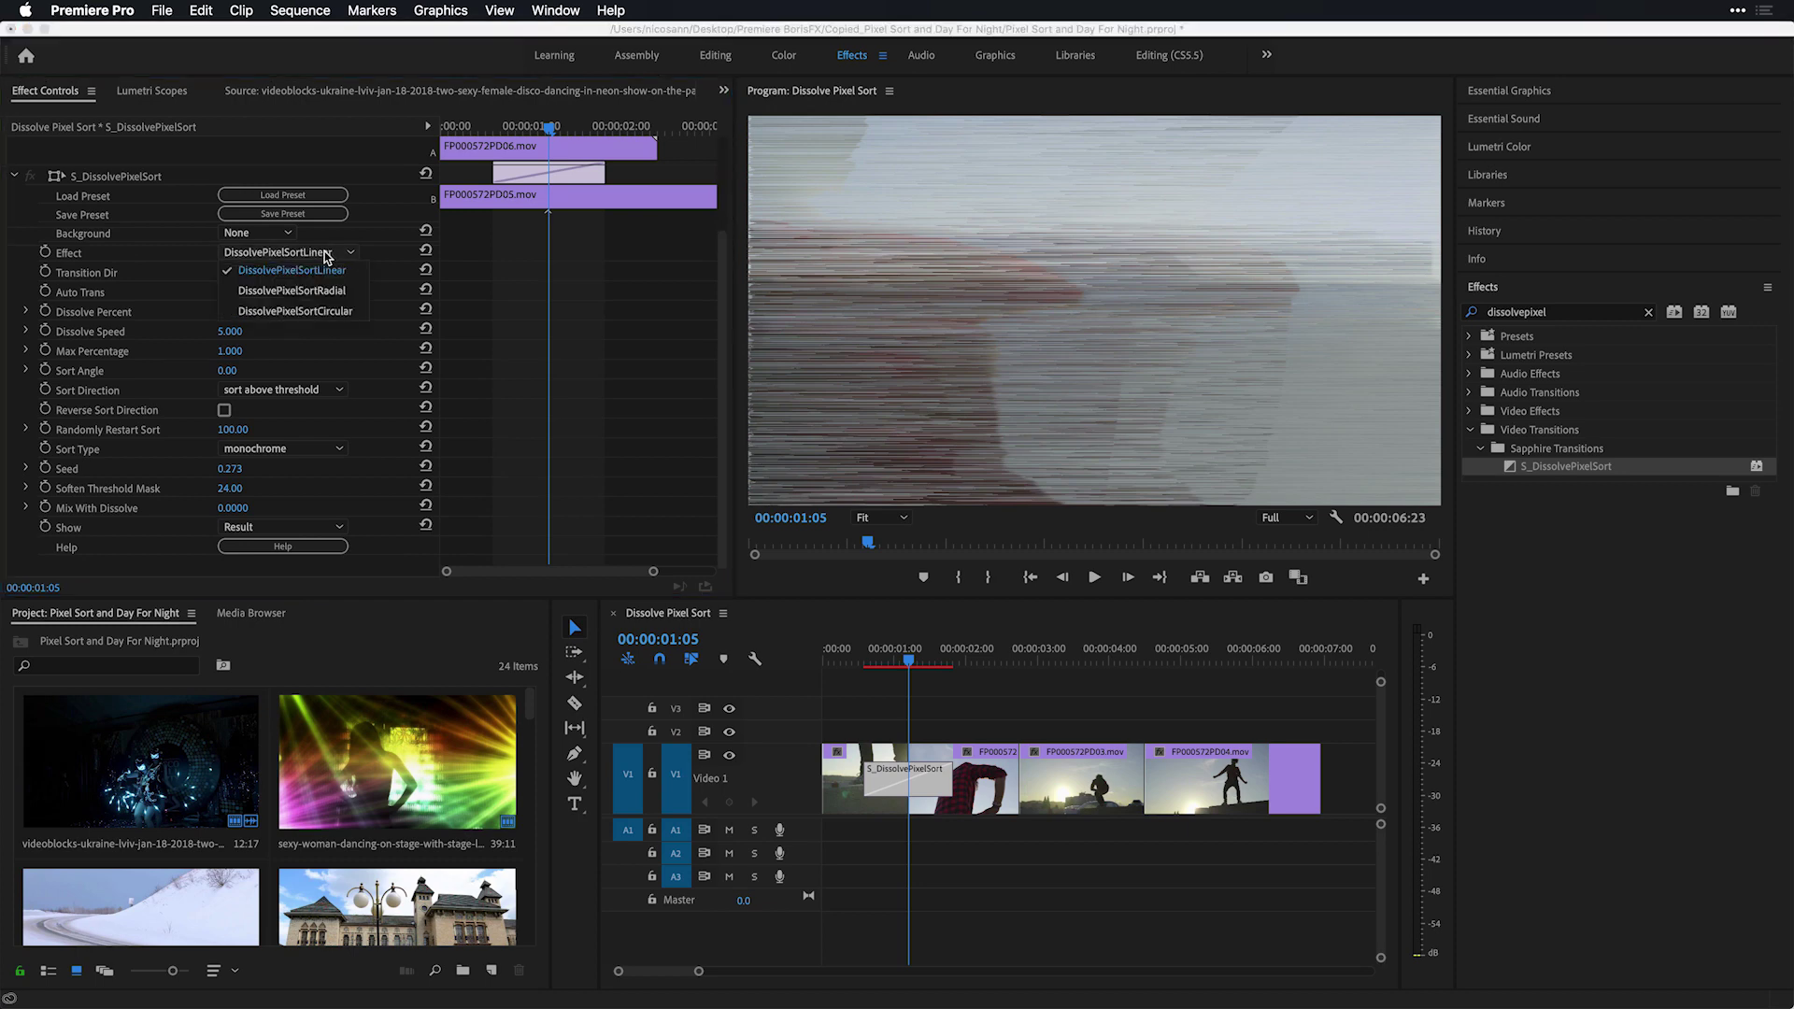
{"action": "left_click", "coordinate": [332, 292]}
Try the Circular style, then return the transition to DissolvePixelSortLinear.
{"action": "left_click", "coordinate": [334, 254]}
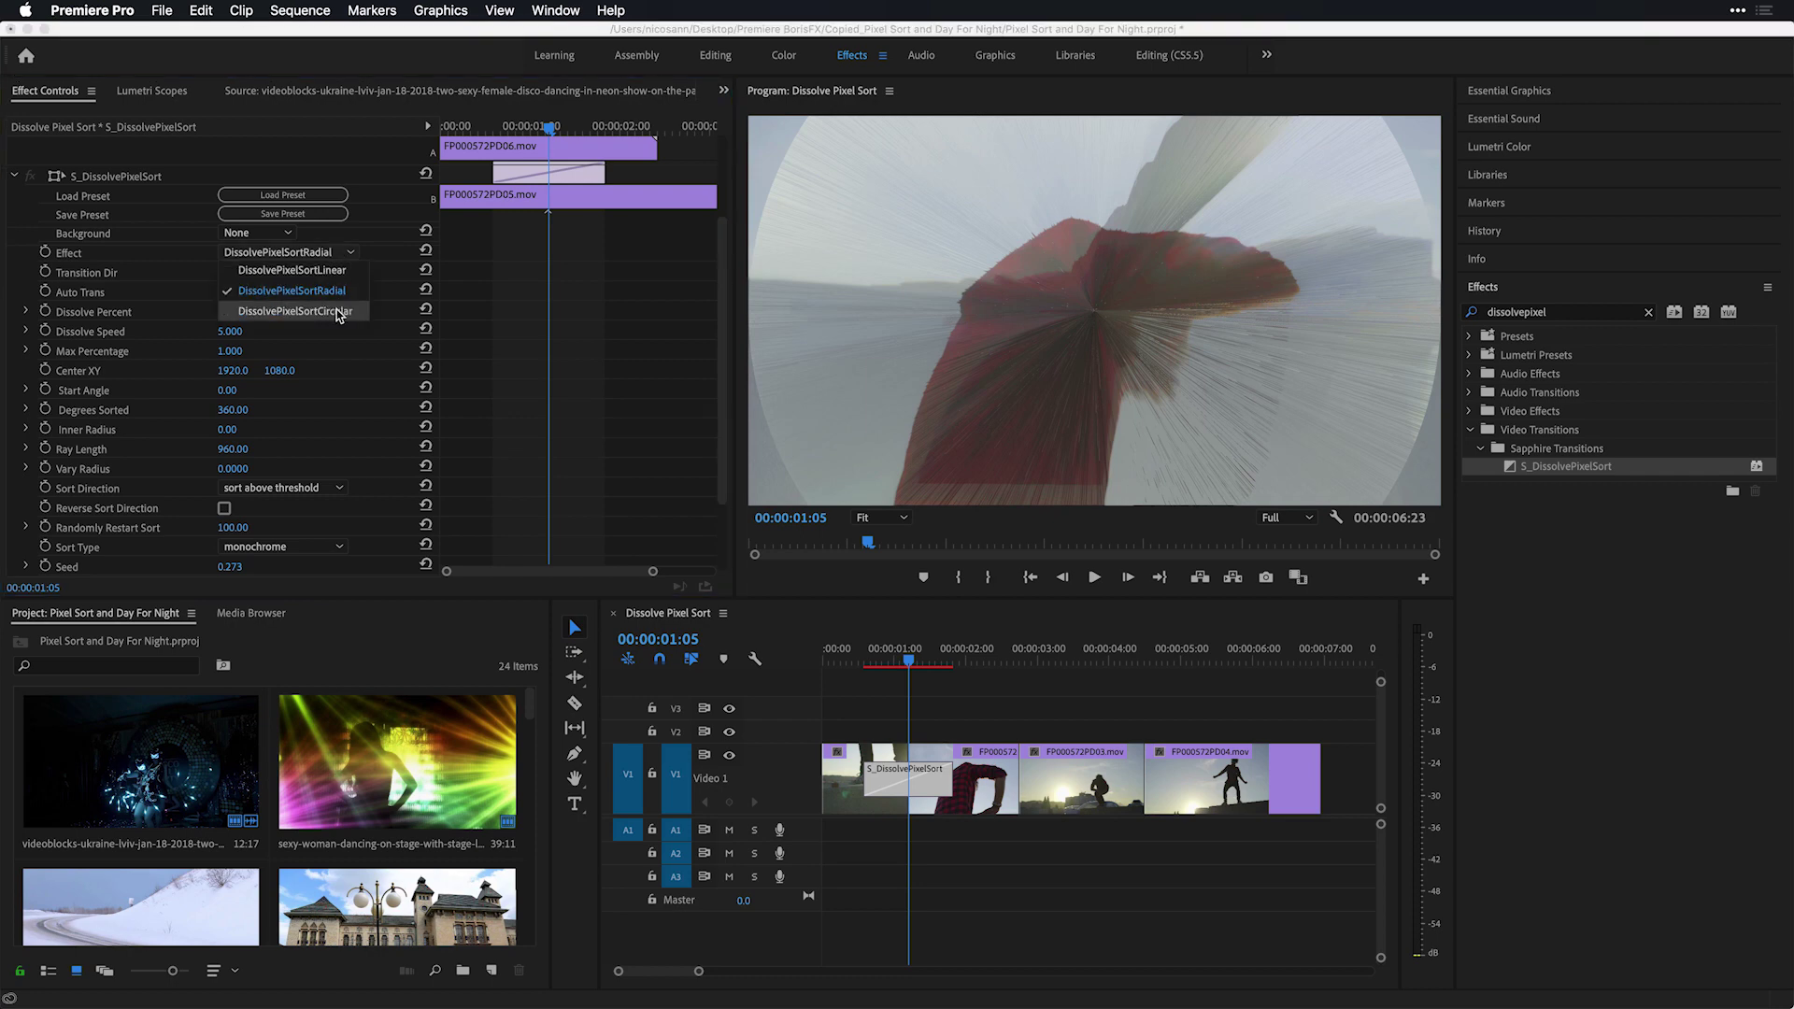
{"action": "left_click", "coordinate": [337, 311]}
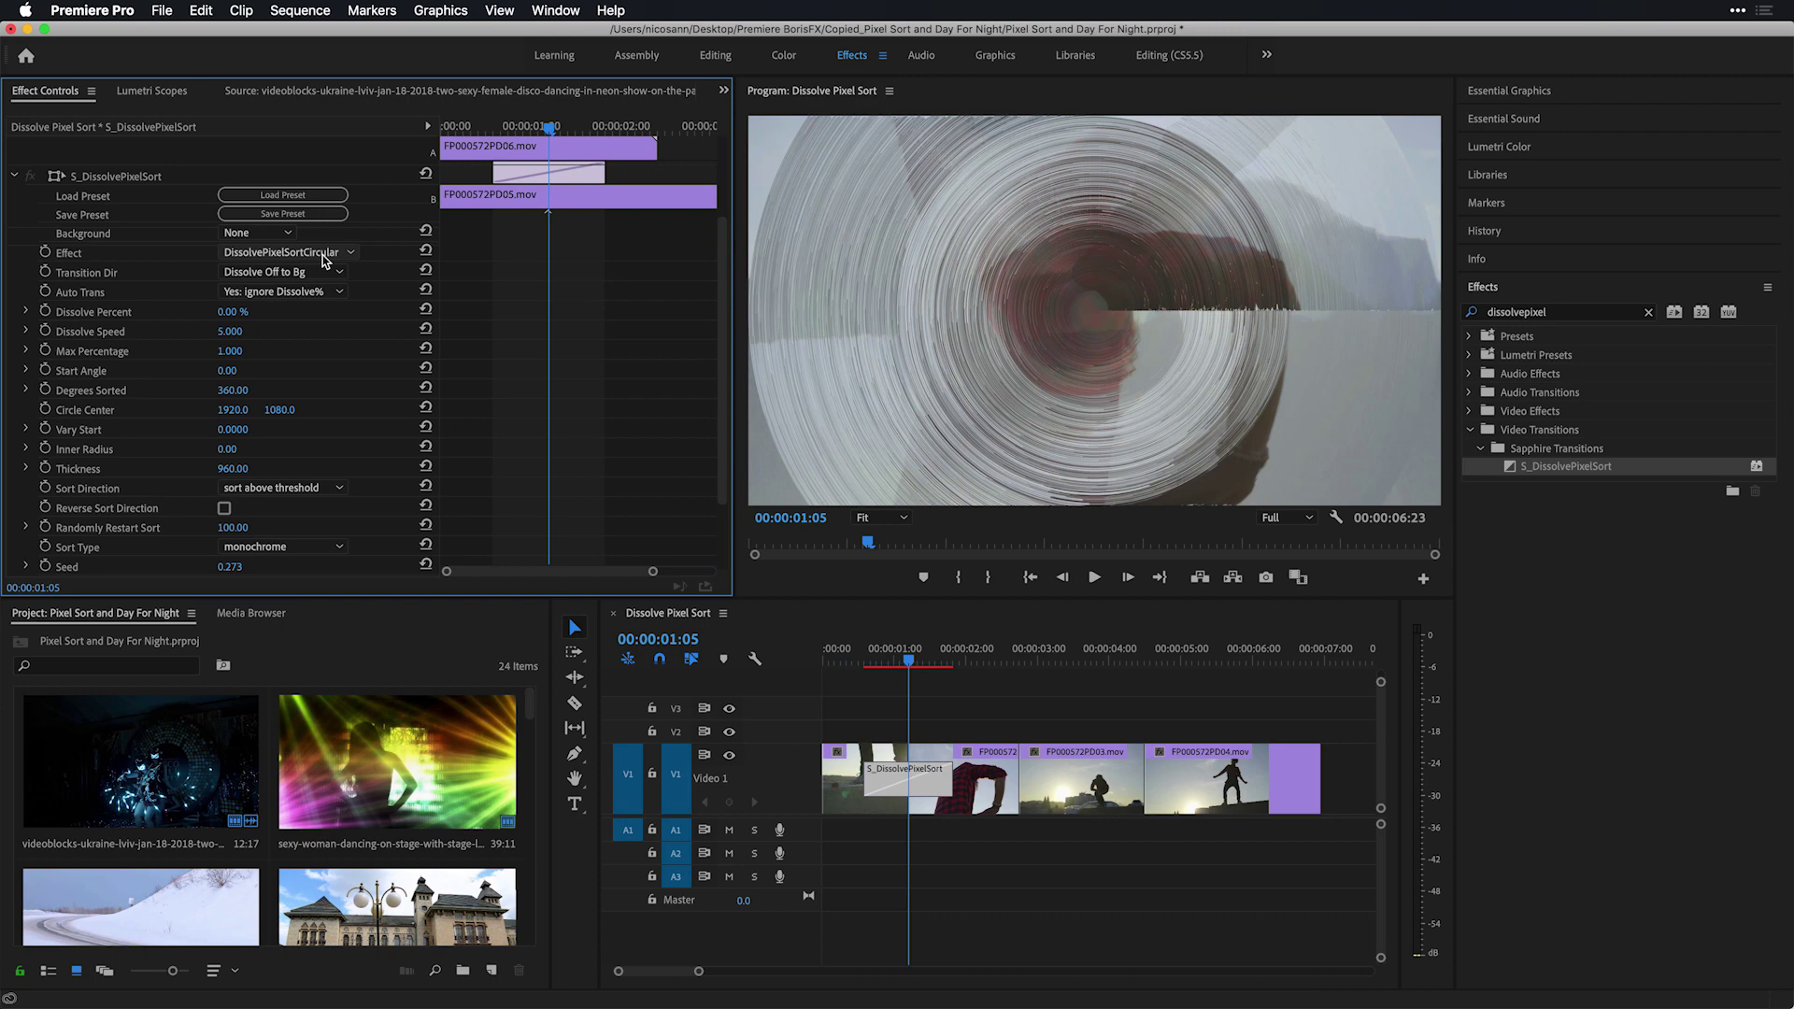
{"action": "left_click", "coordinate": [322, 255]}
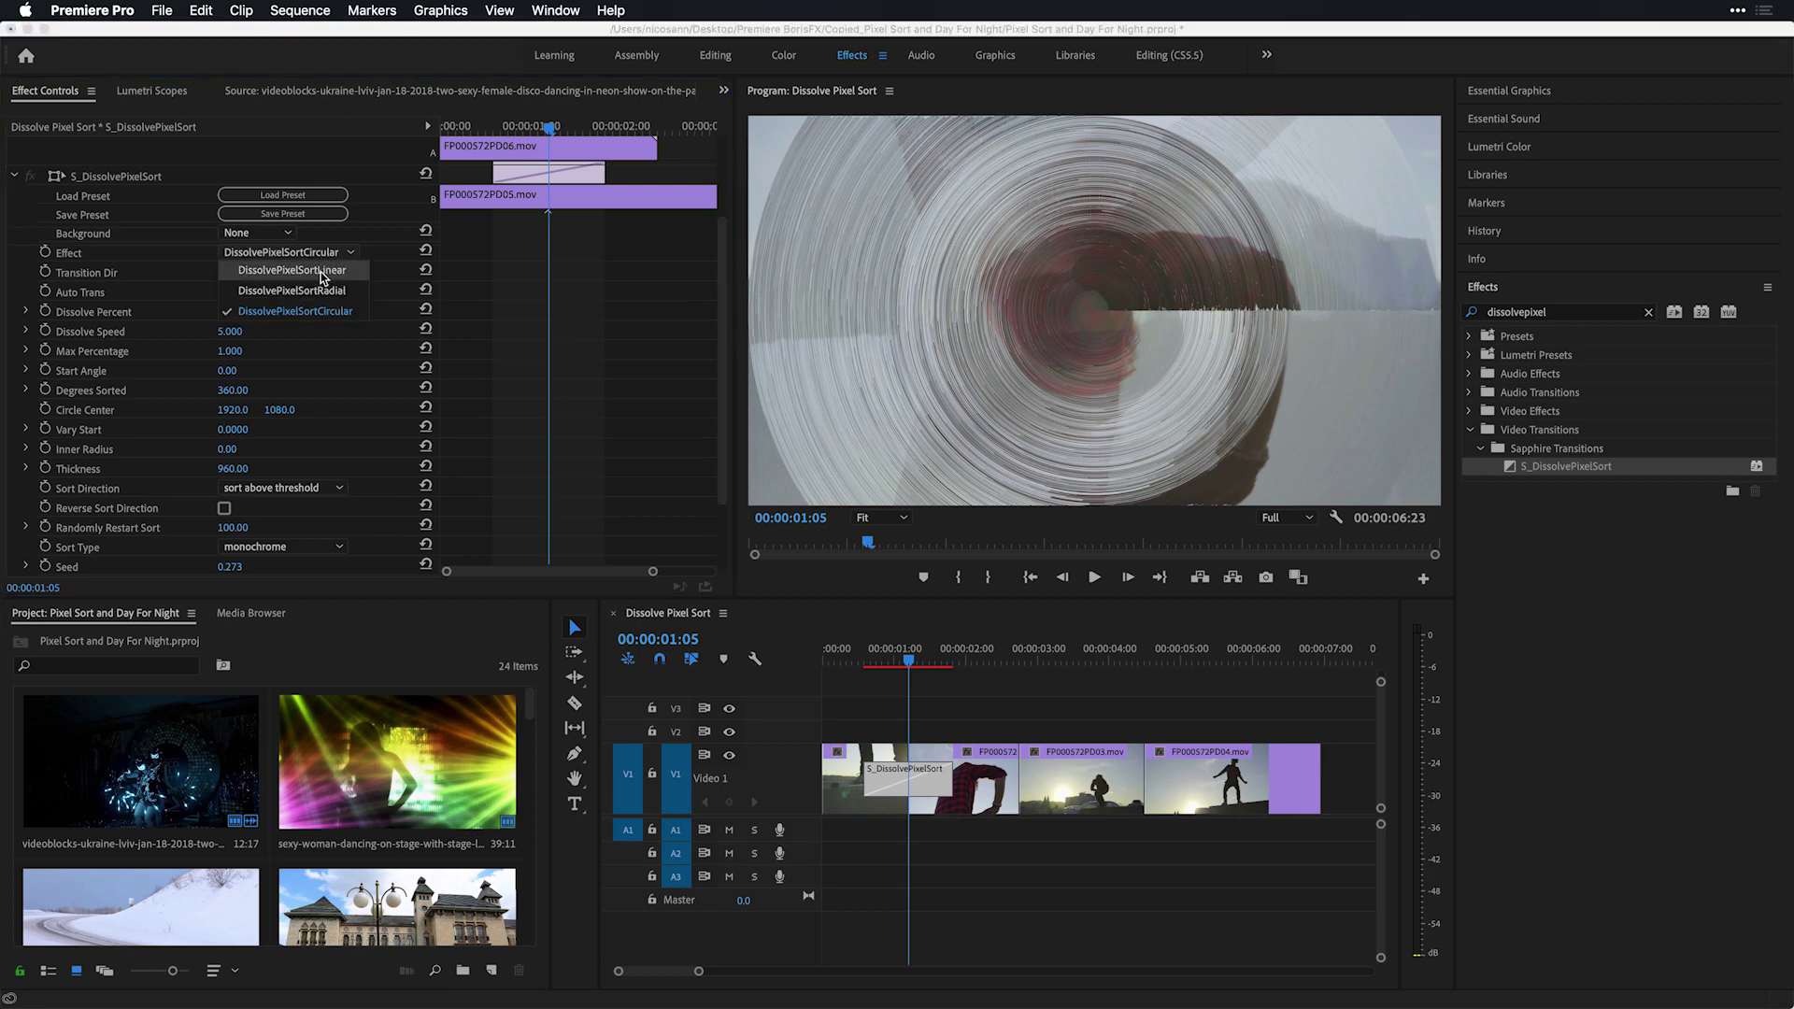
{"action": "left_click", "coordinate": [320, 271]}
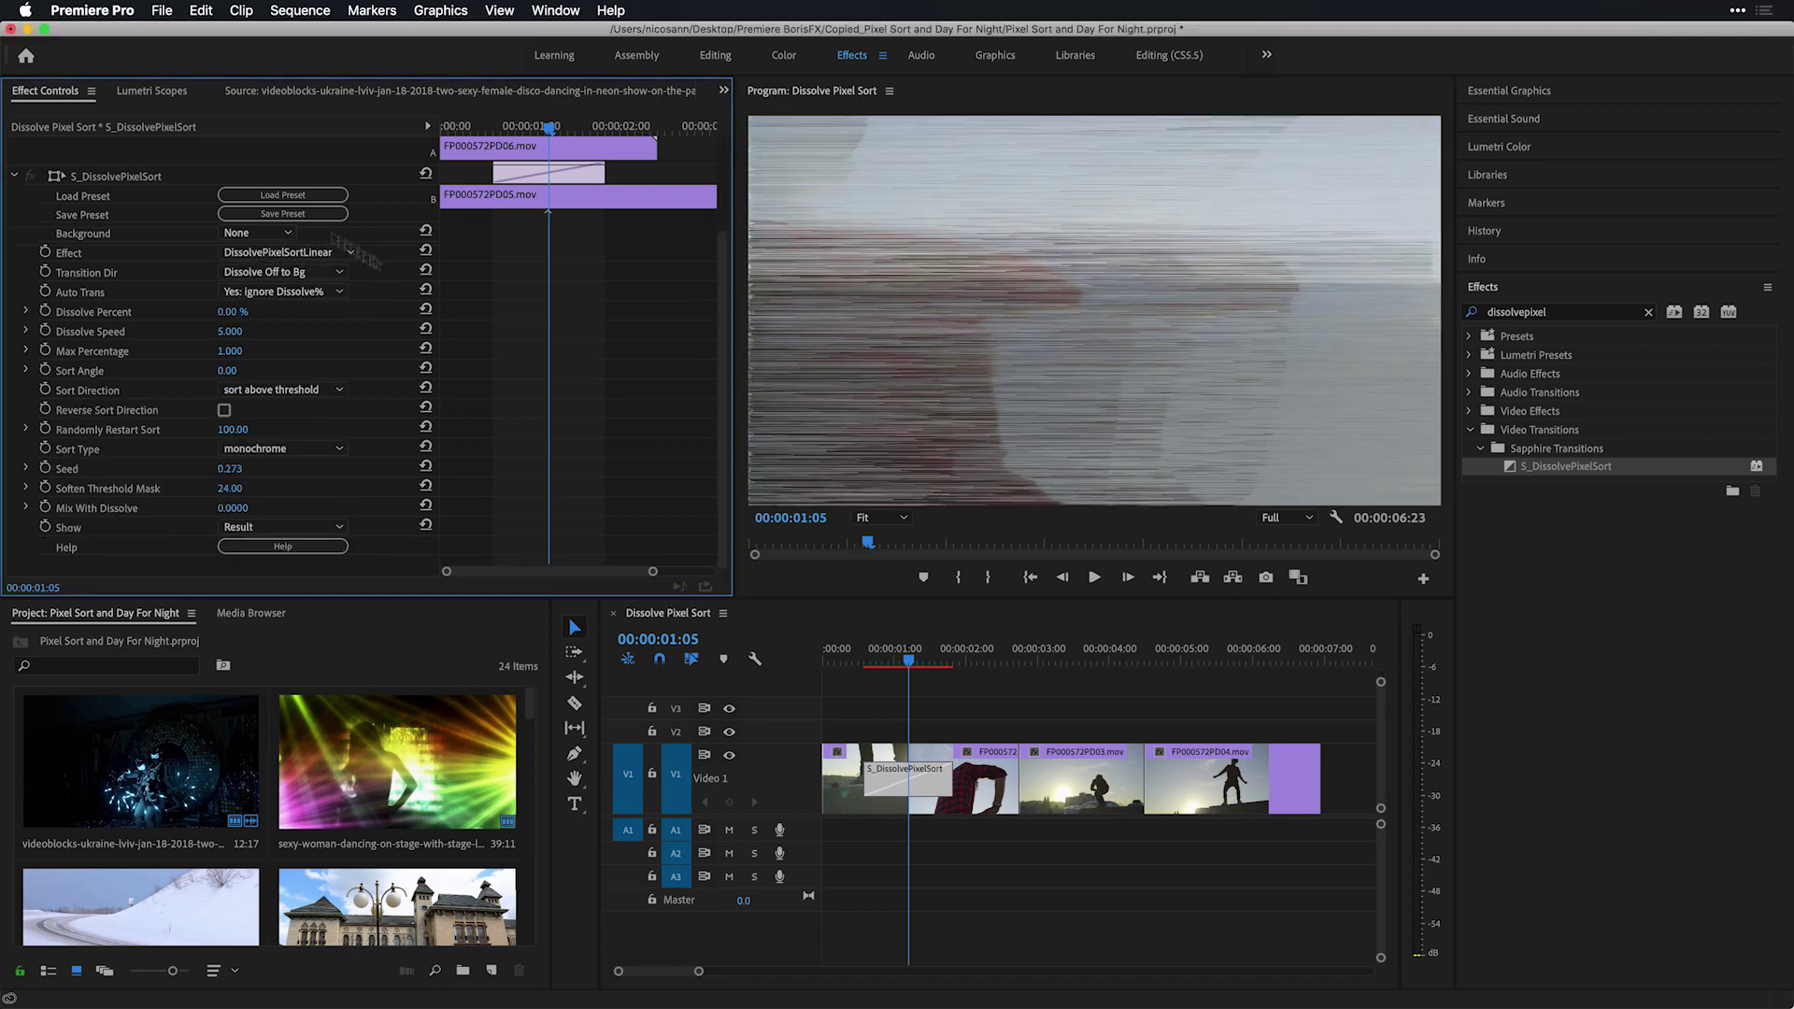
{"action": "left_click", "coordinate": [293, 192]}
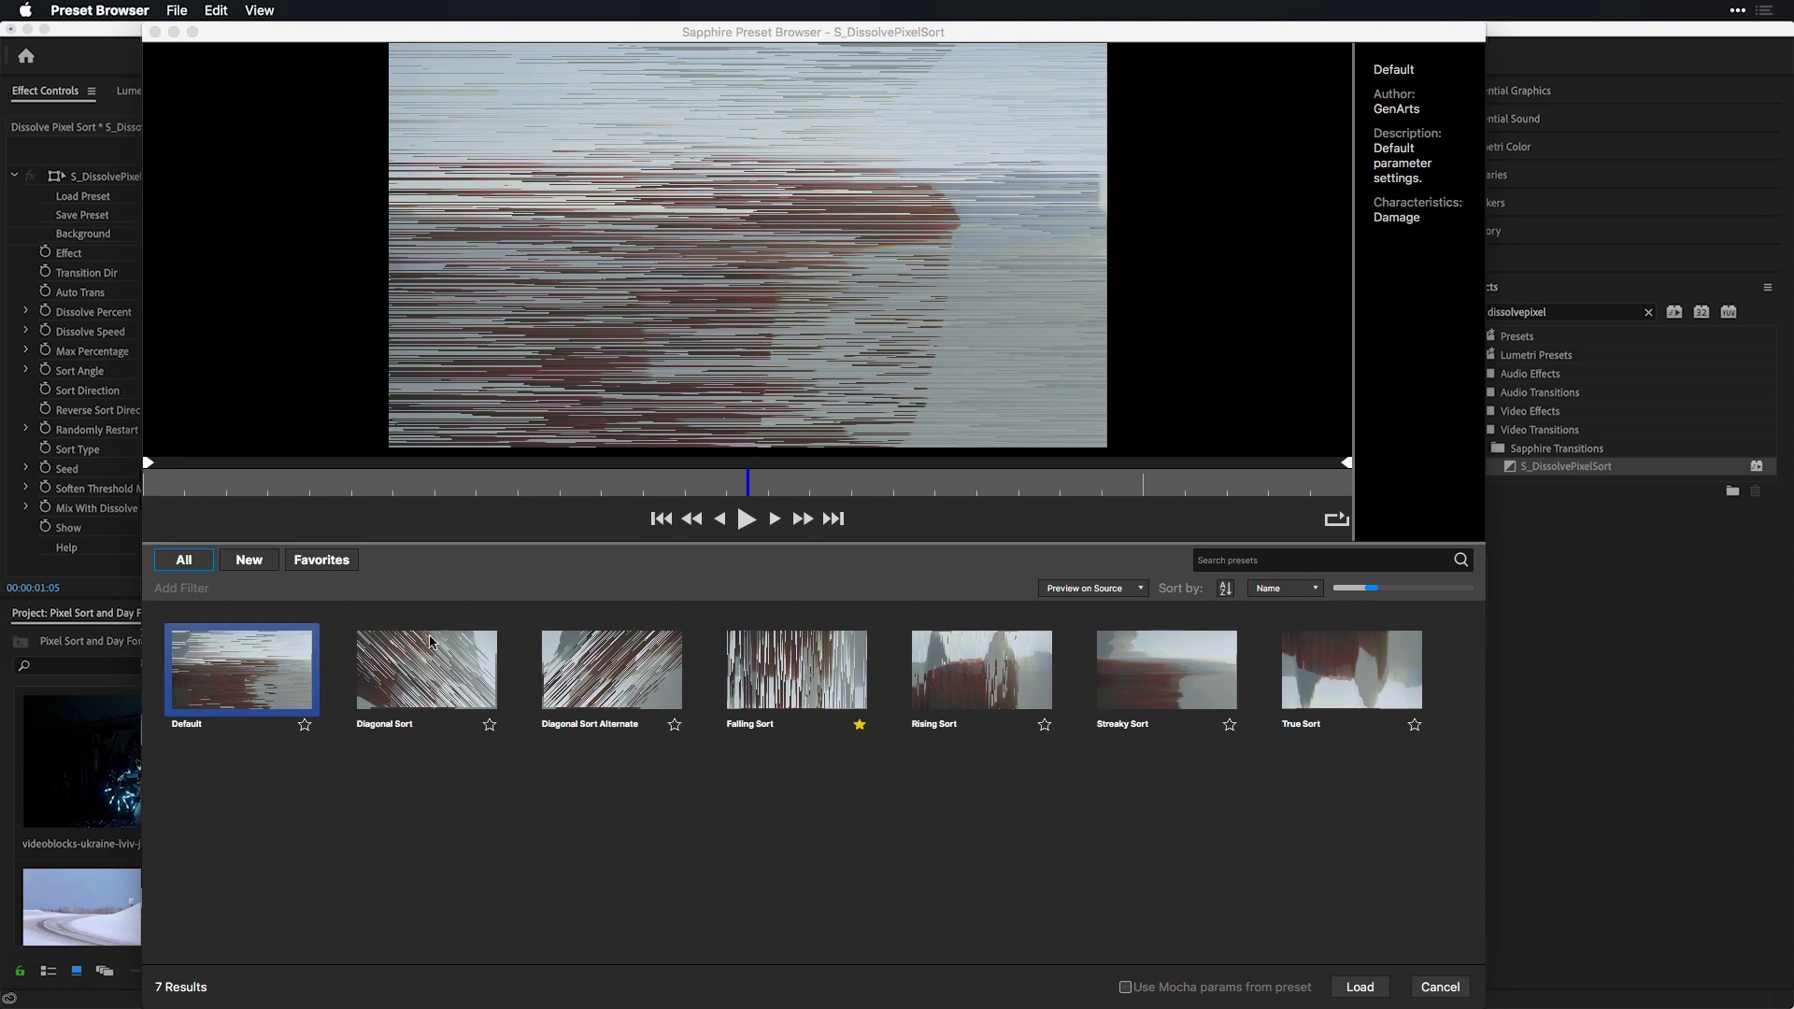
Preview the Diagonal Sort, Diagonal Sort Alternate, Falling Sort and Rising Sort presets.
{"action": "left_click", "coordinate": [428, 667]}
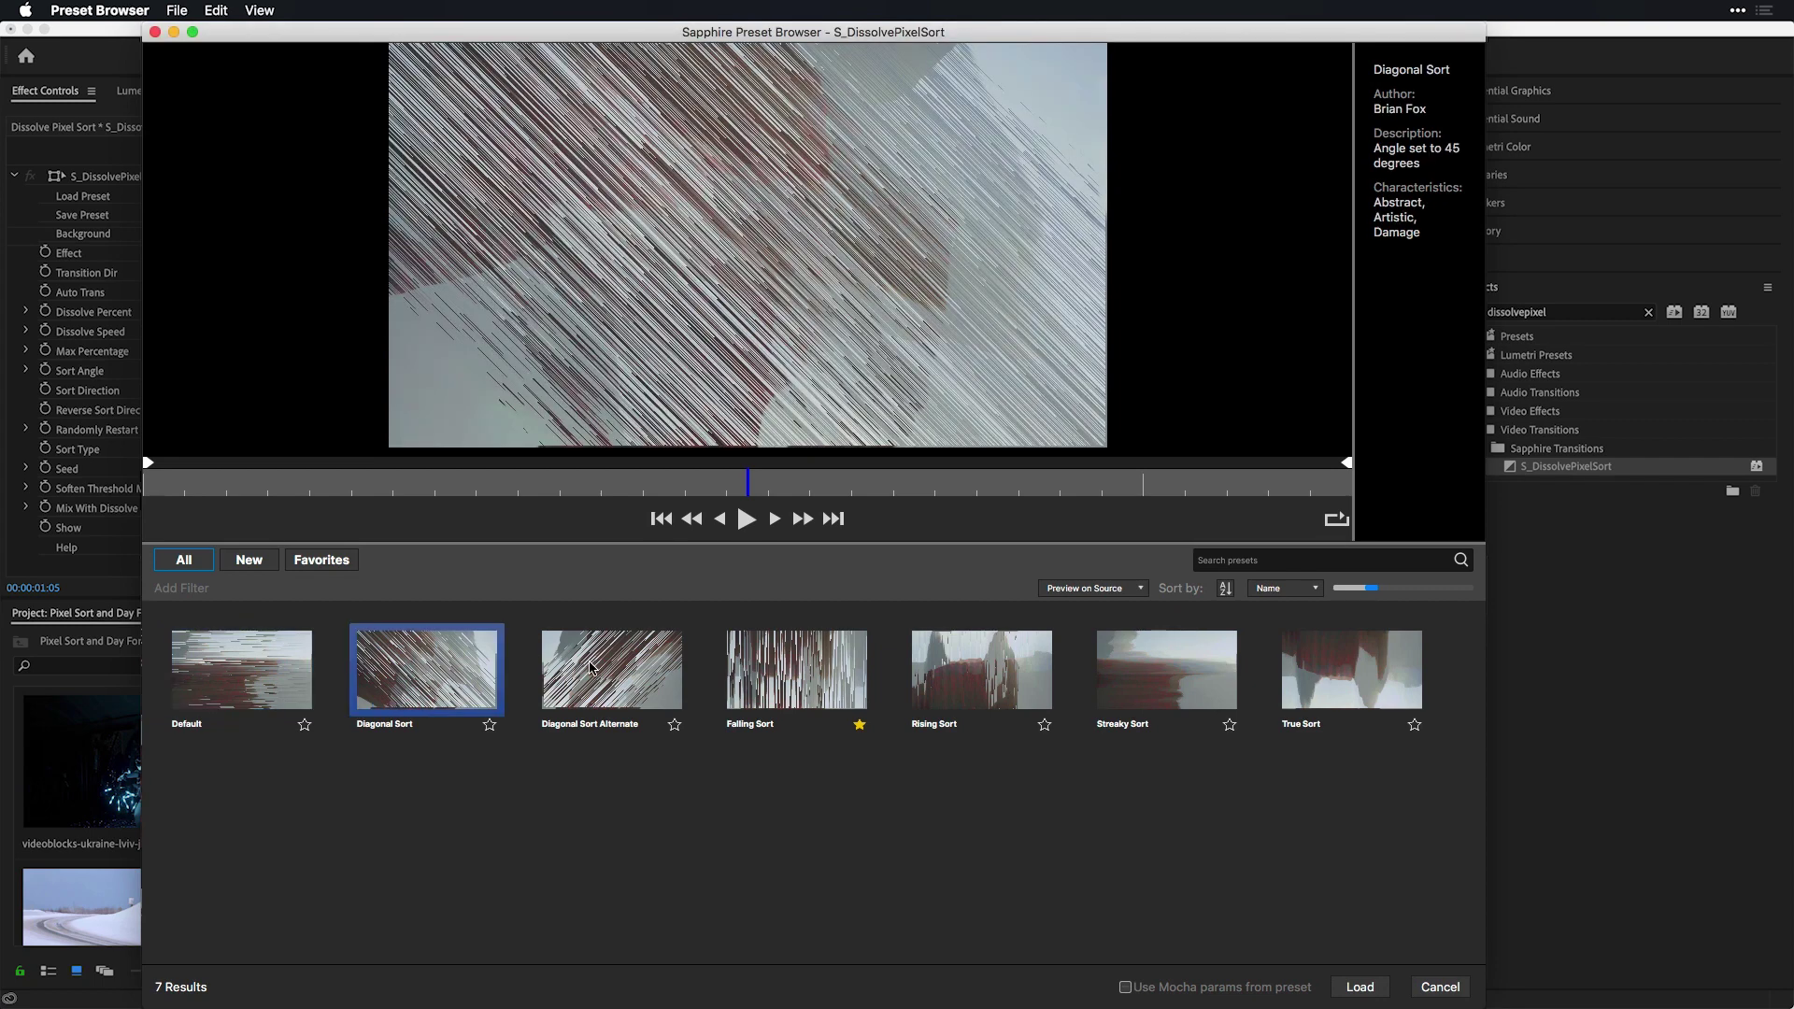
{"action": "left_click", "coordinate": [591, 667]}
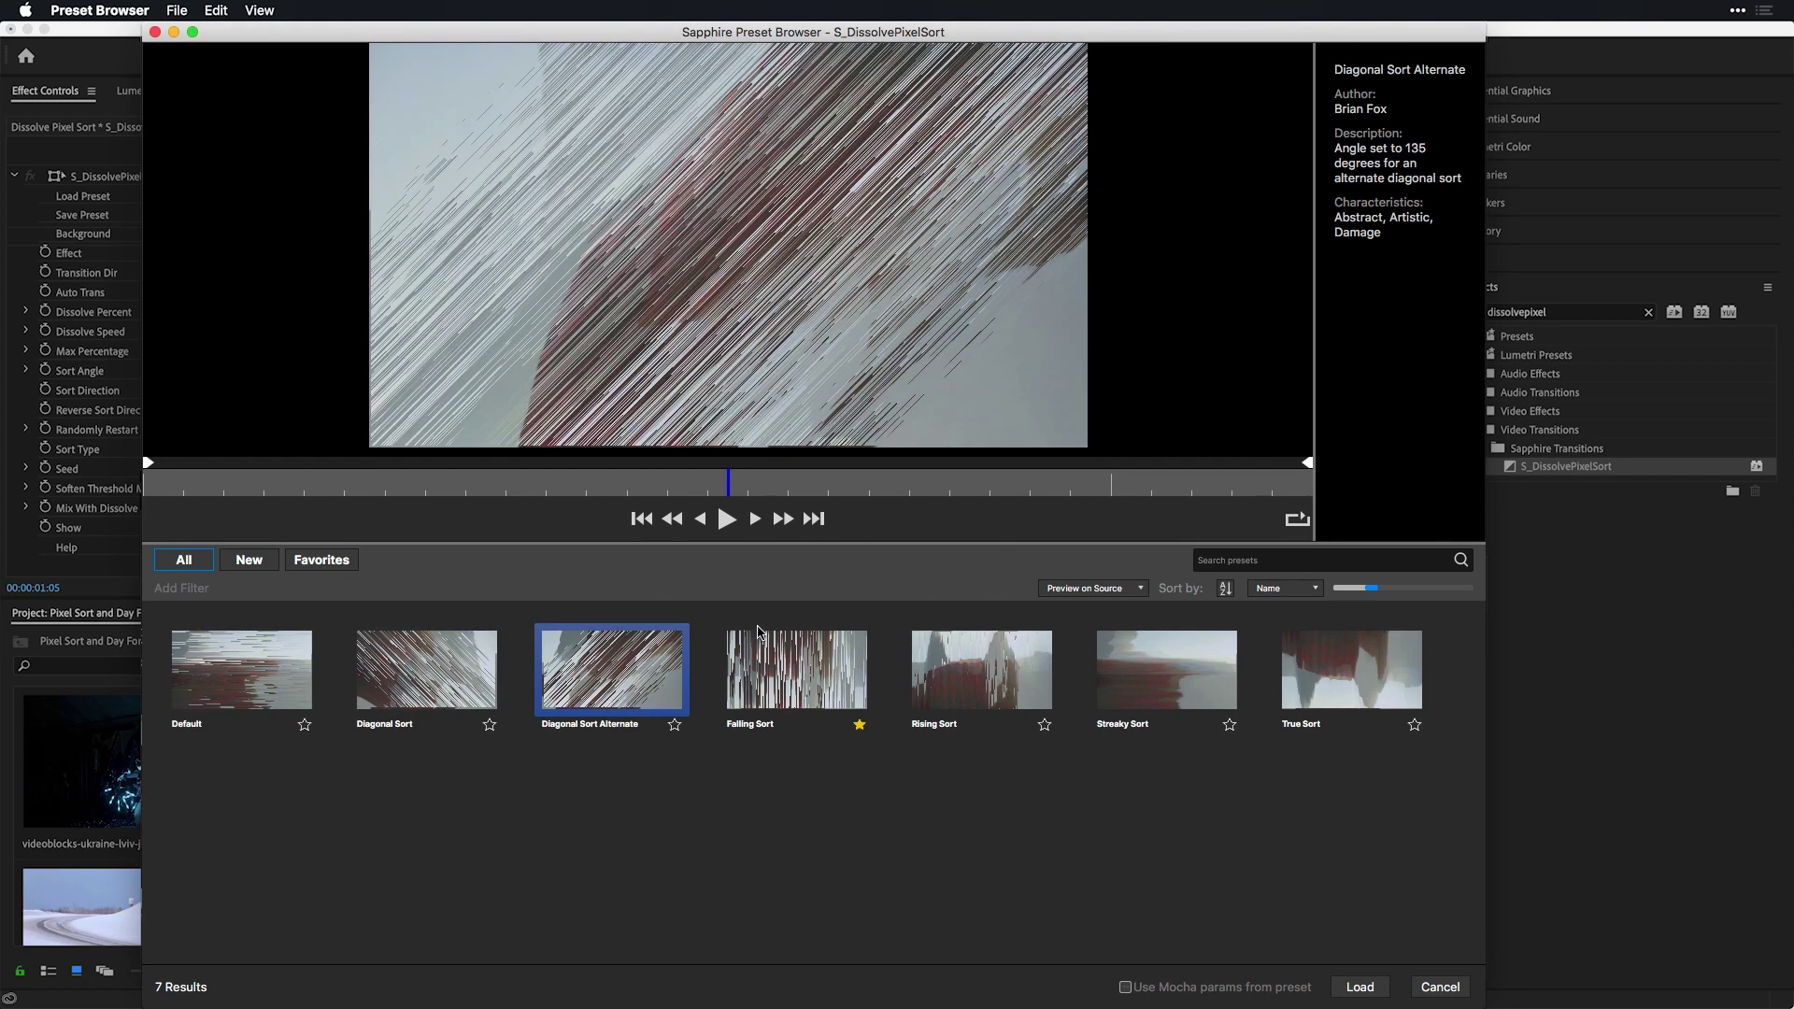
{"action": "left_click", "coordinate": [796, 666]}
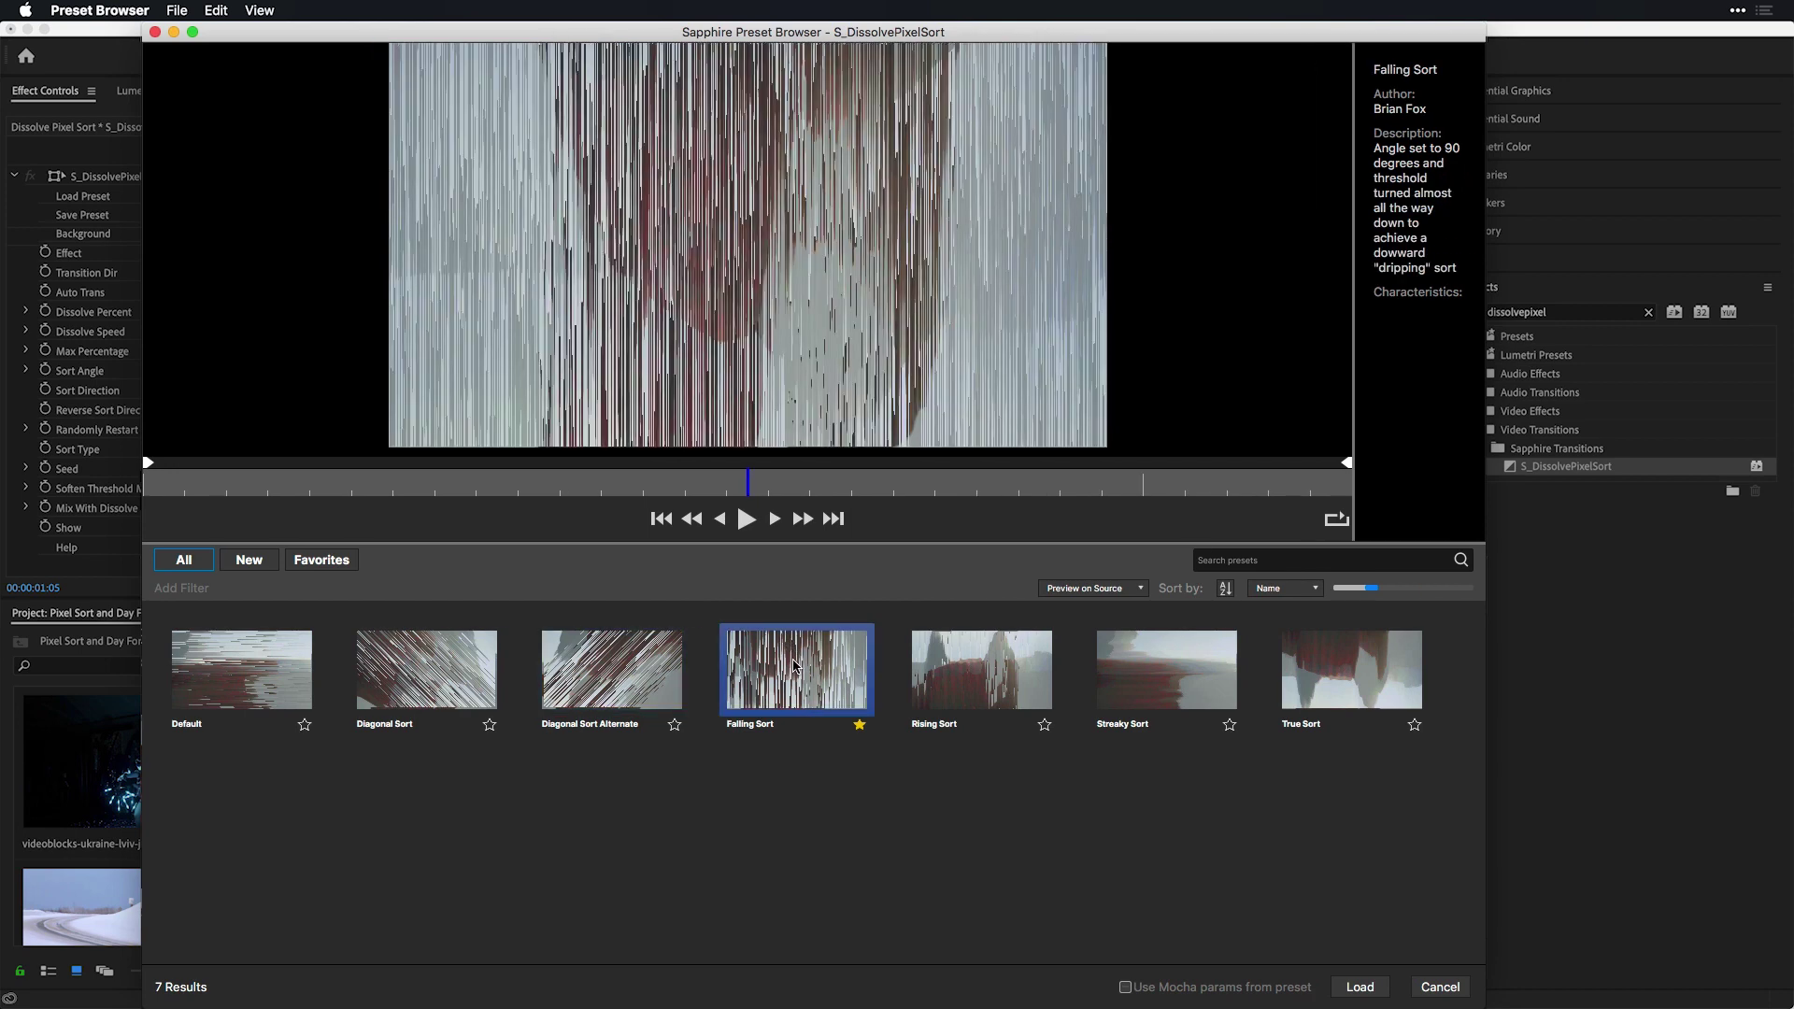
{"action": "left_click", "coordinate": [1001, 664]}
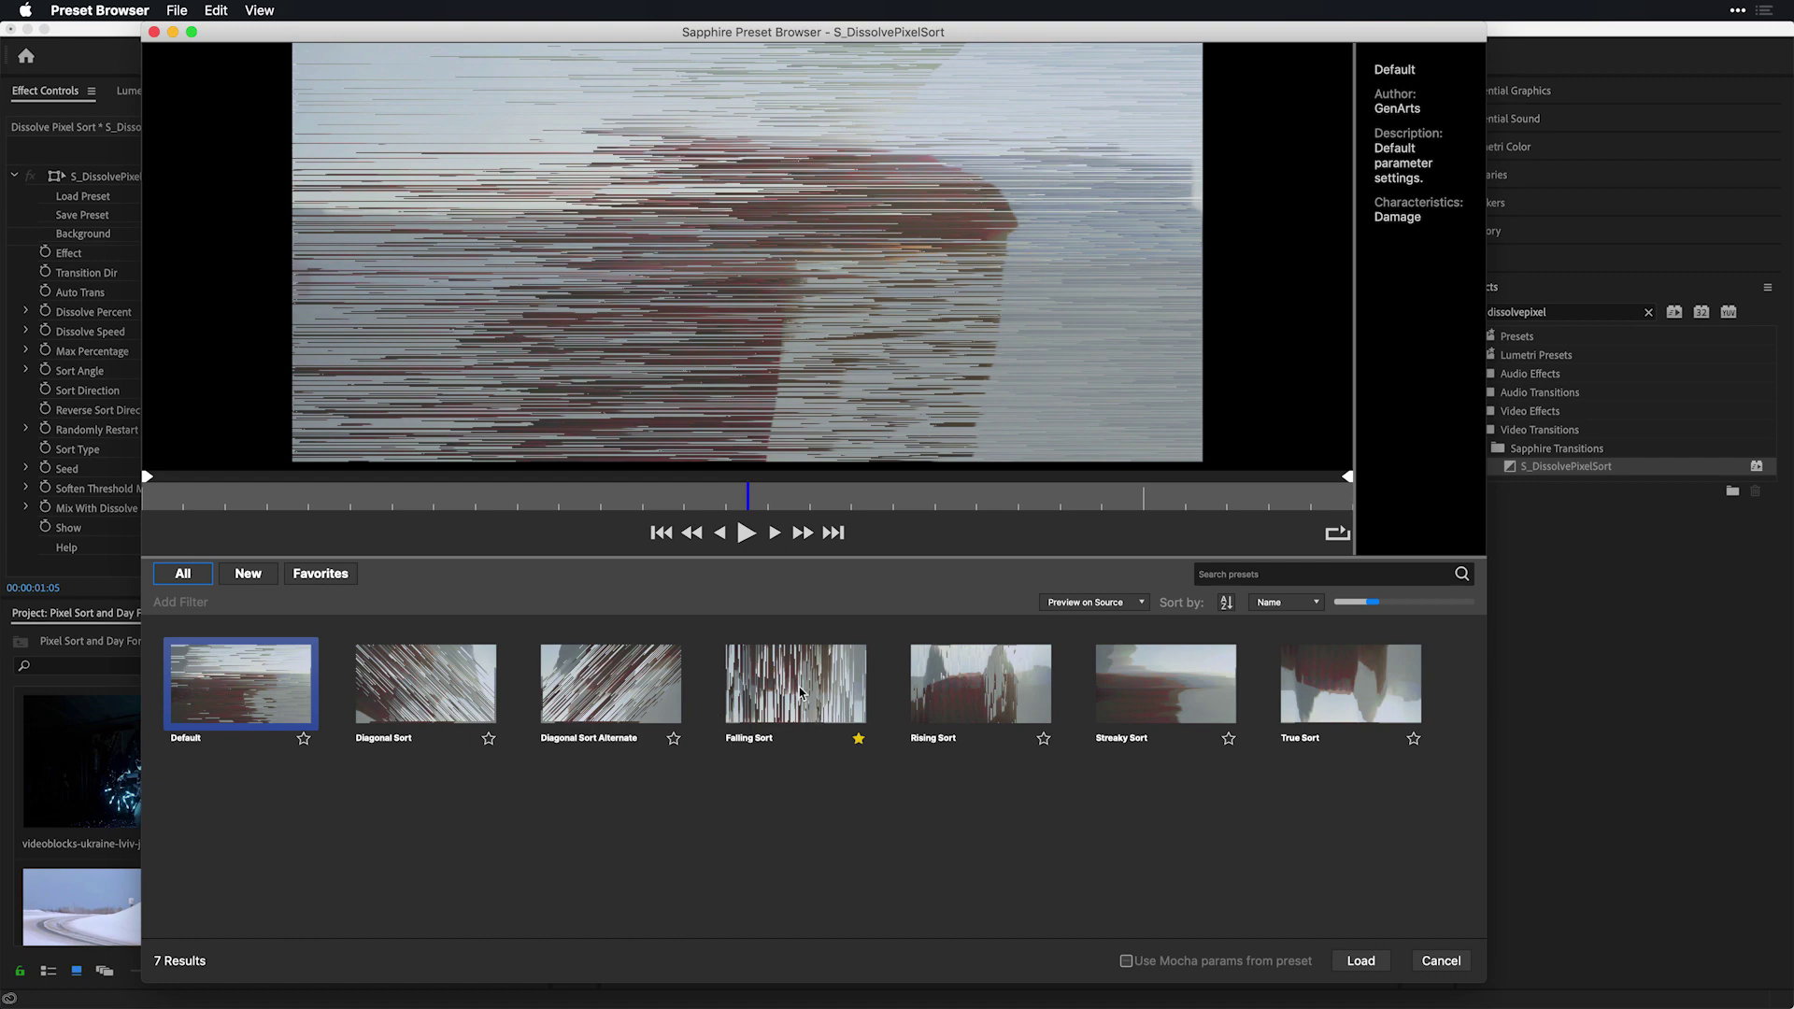
{"action": "left_click", "coordinate": [800, 693]}
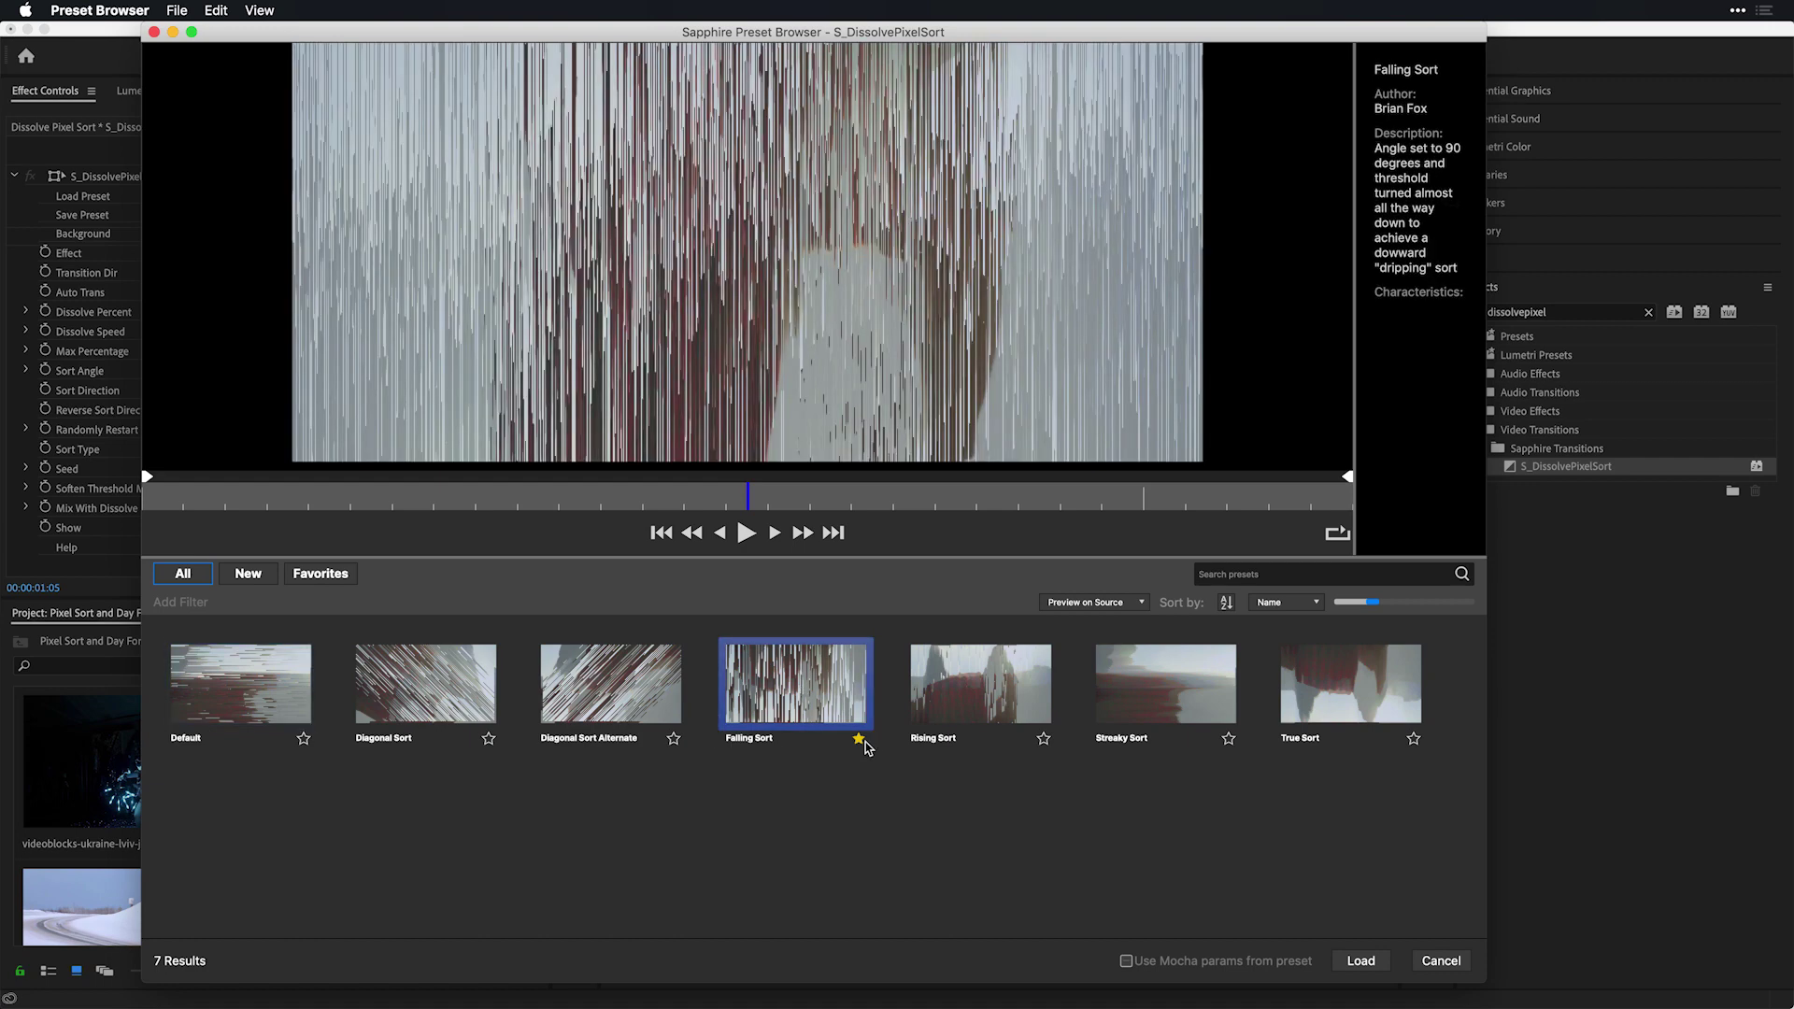
Play Falling Sort from the Favorites list and load it onto the transition.
{"action": "left_click", "coordinate": [318, 576]}
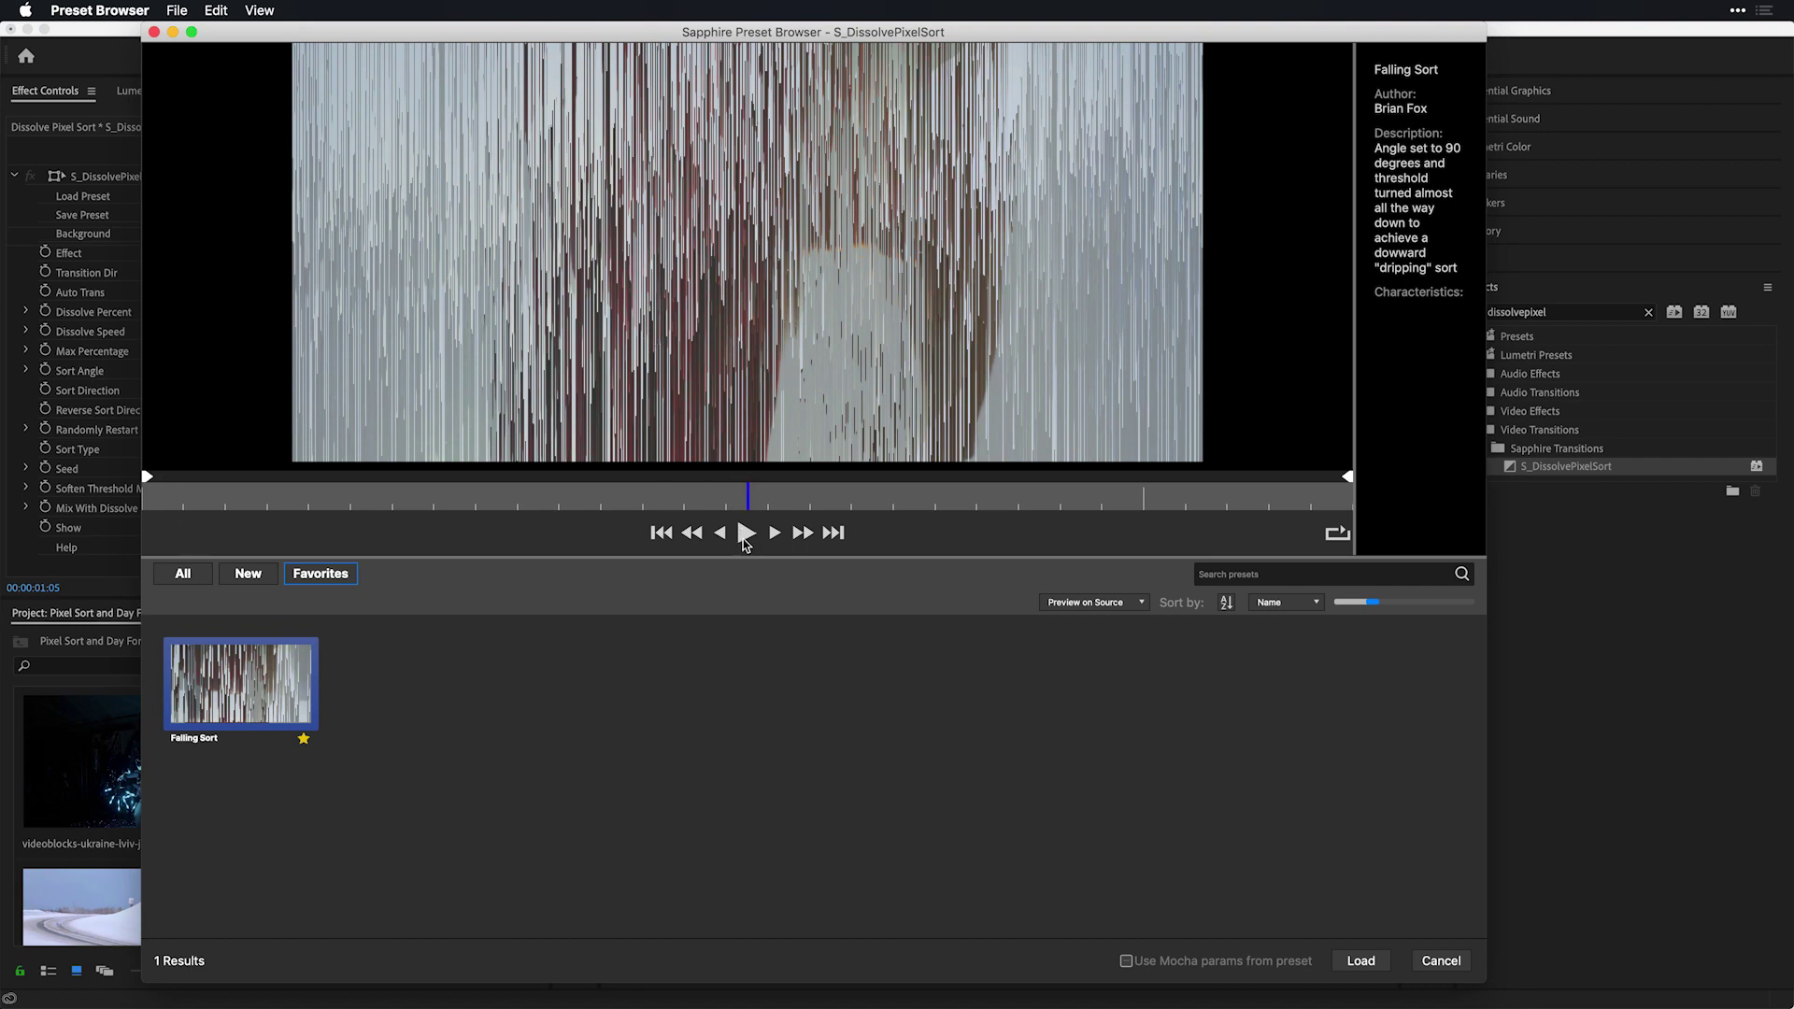
{"action": "left_click", "coordinate": [745, 536]}
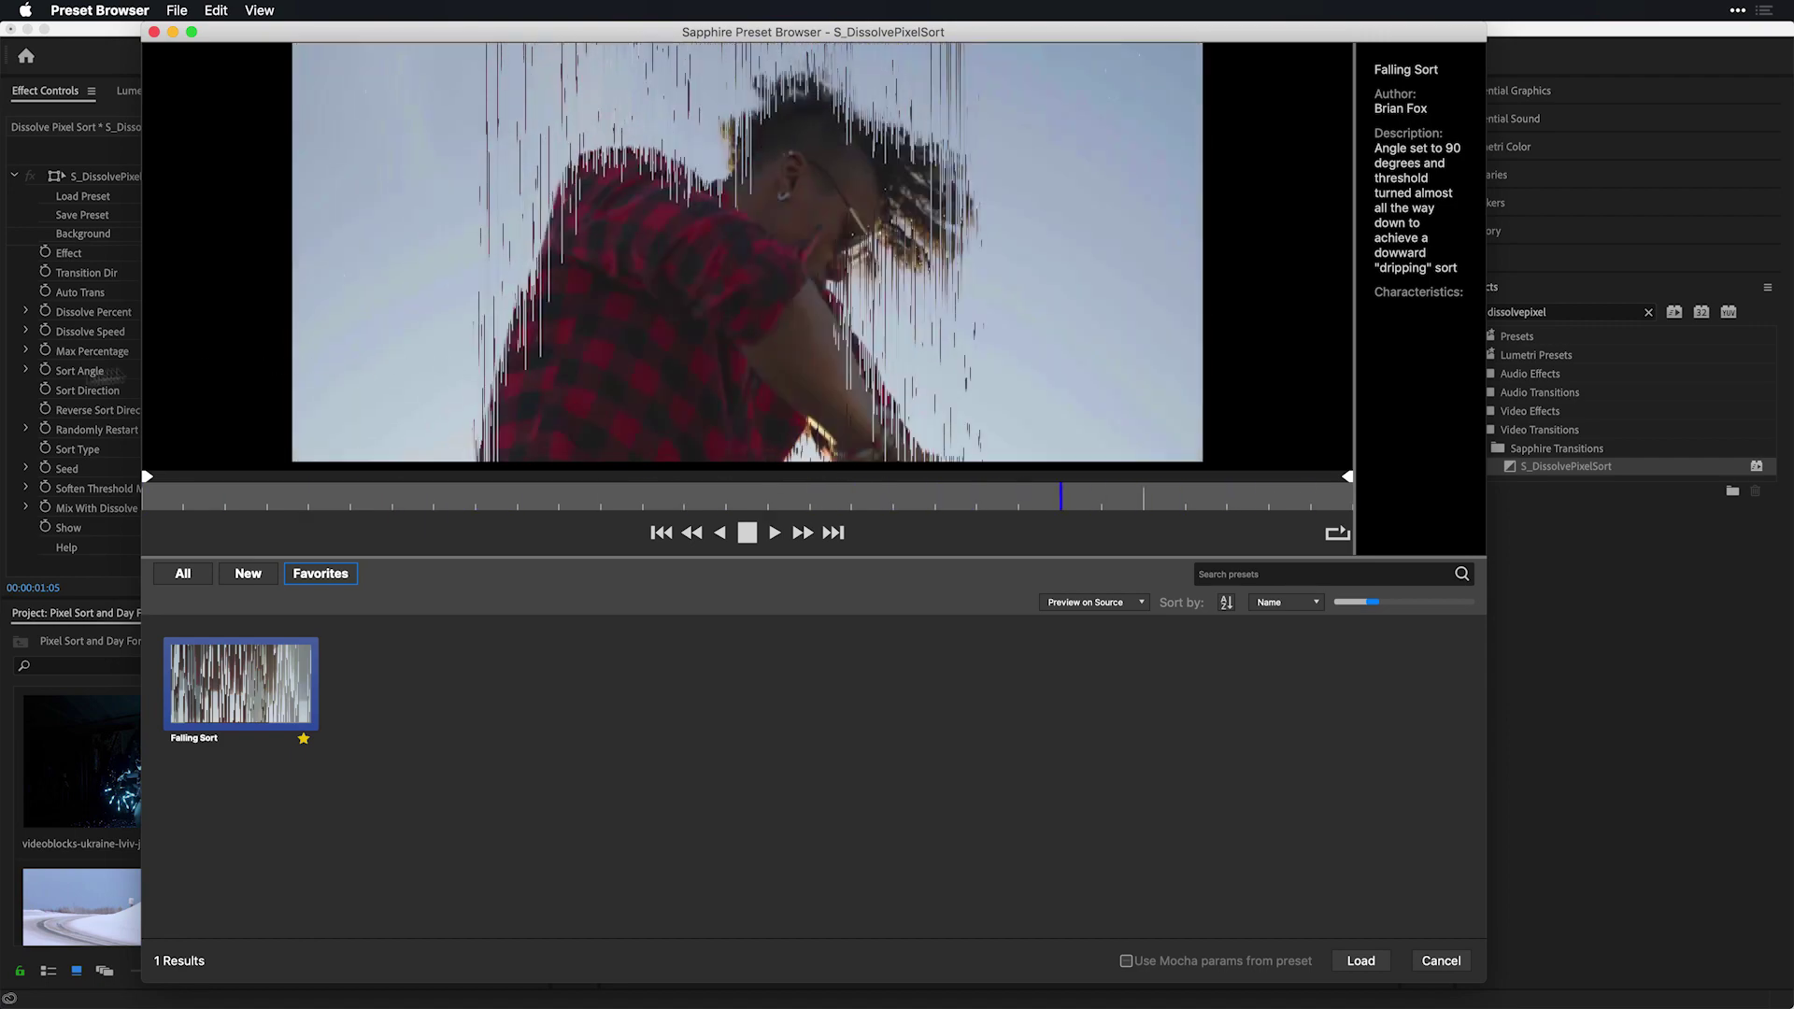
{"action": "left_click", "coordinate": [1361, 961]}
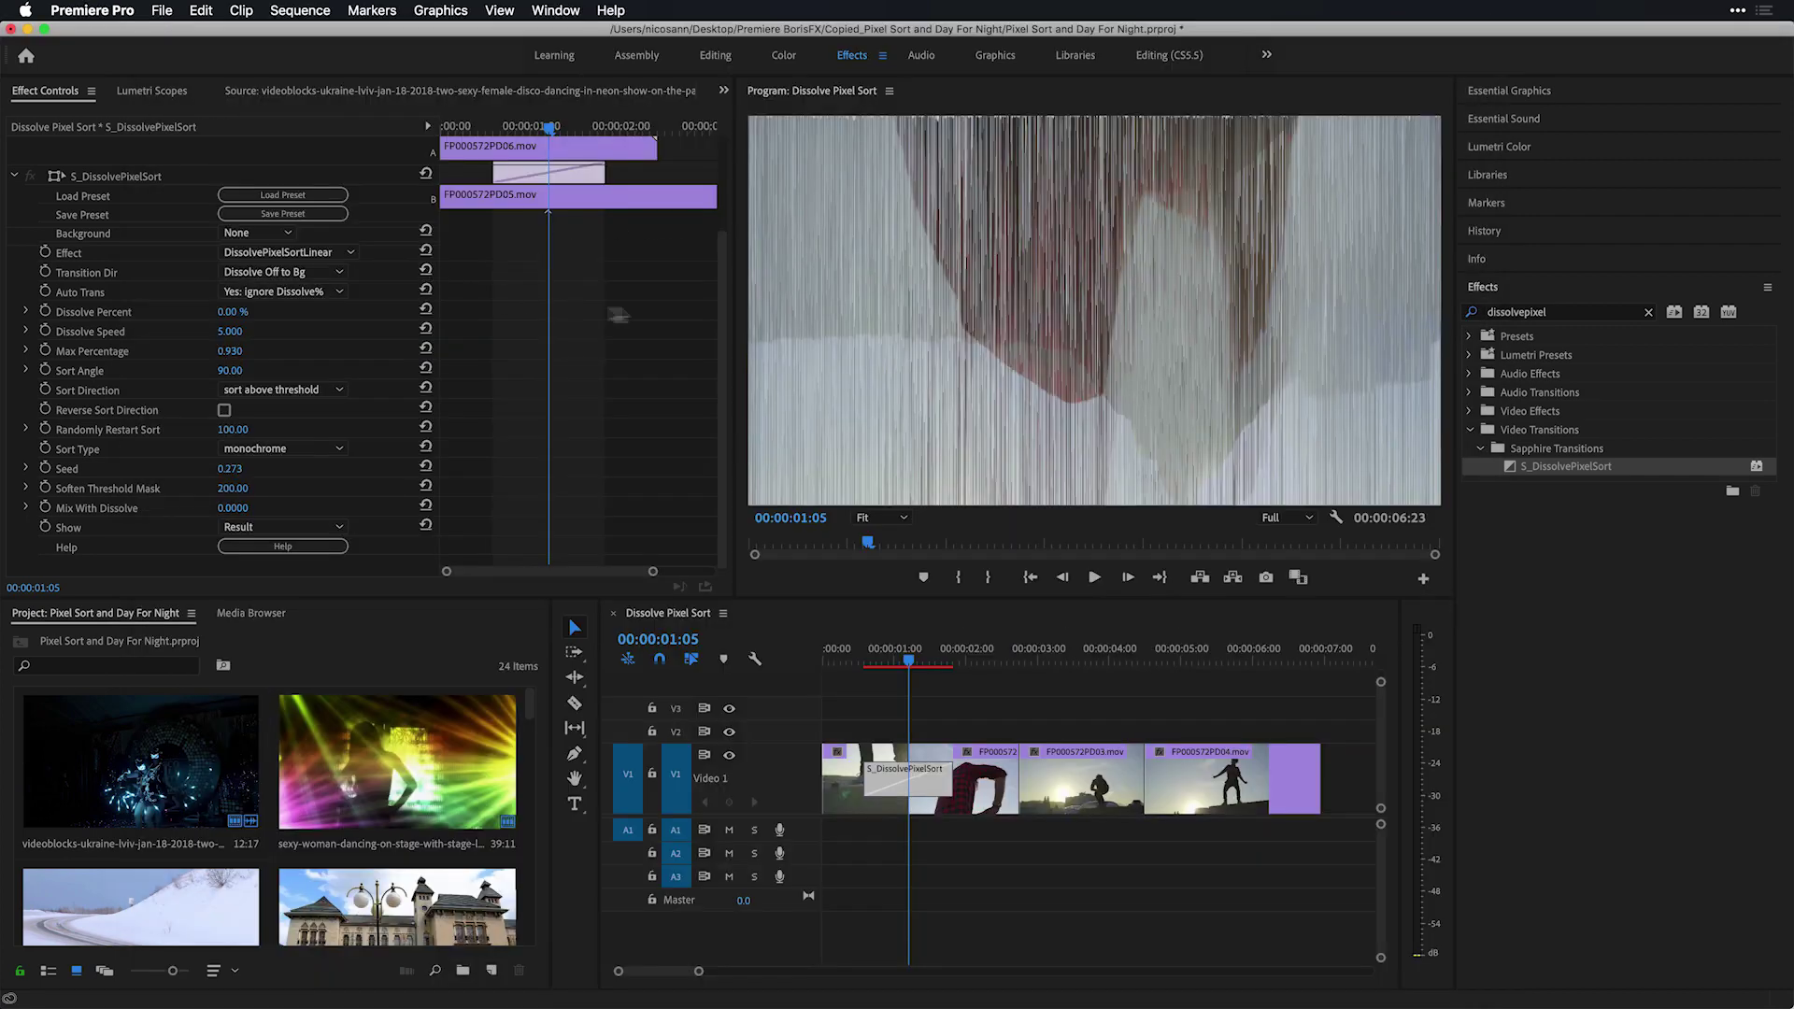
Scrub the transition's Sort Angle up to 314.00.
{"action": "left_click_drag", "start_coordinate": [230, 373], "coordinate": [261, 370]}
{"action": "left_click", "coordinate": [222, 372]}
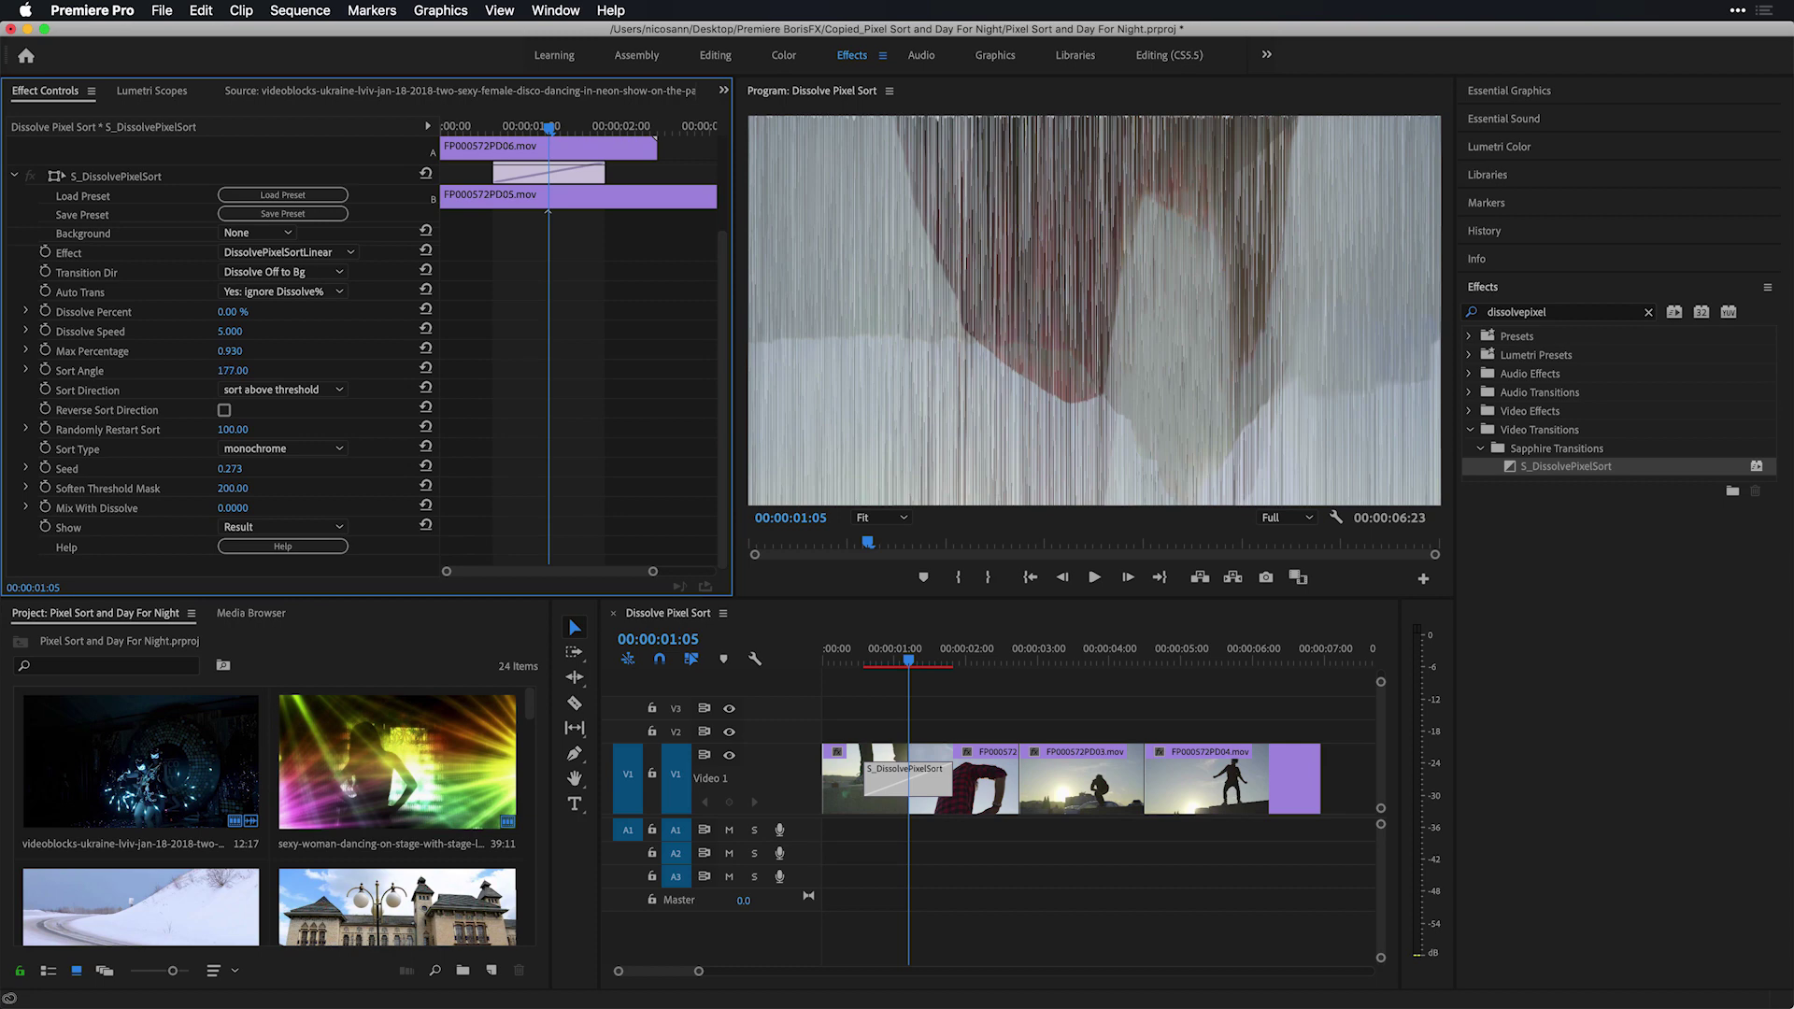
{"action": "left_click_drag", "start_coordinate": [231, 371], "coordinate": [317, 371]}
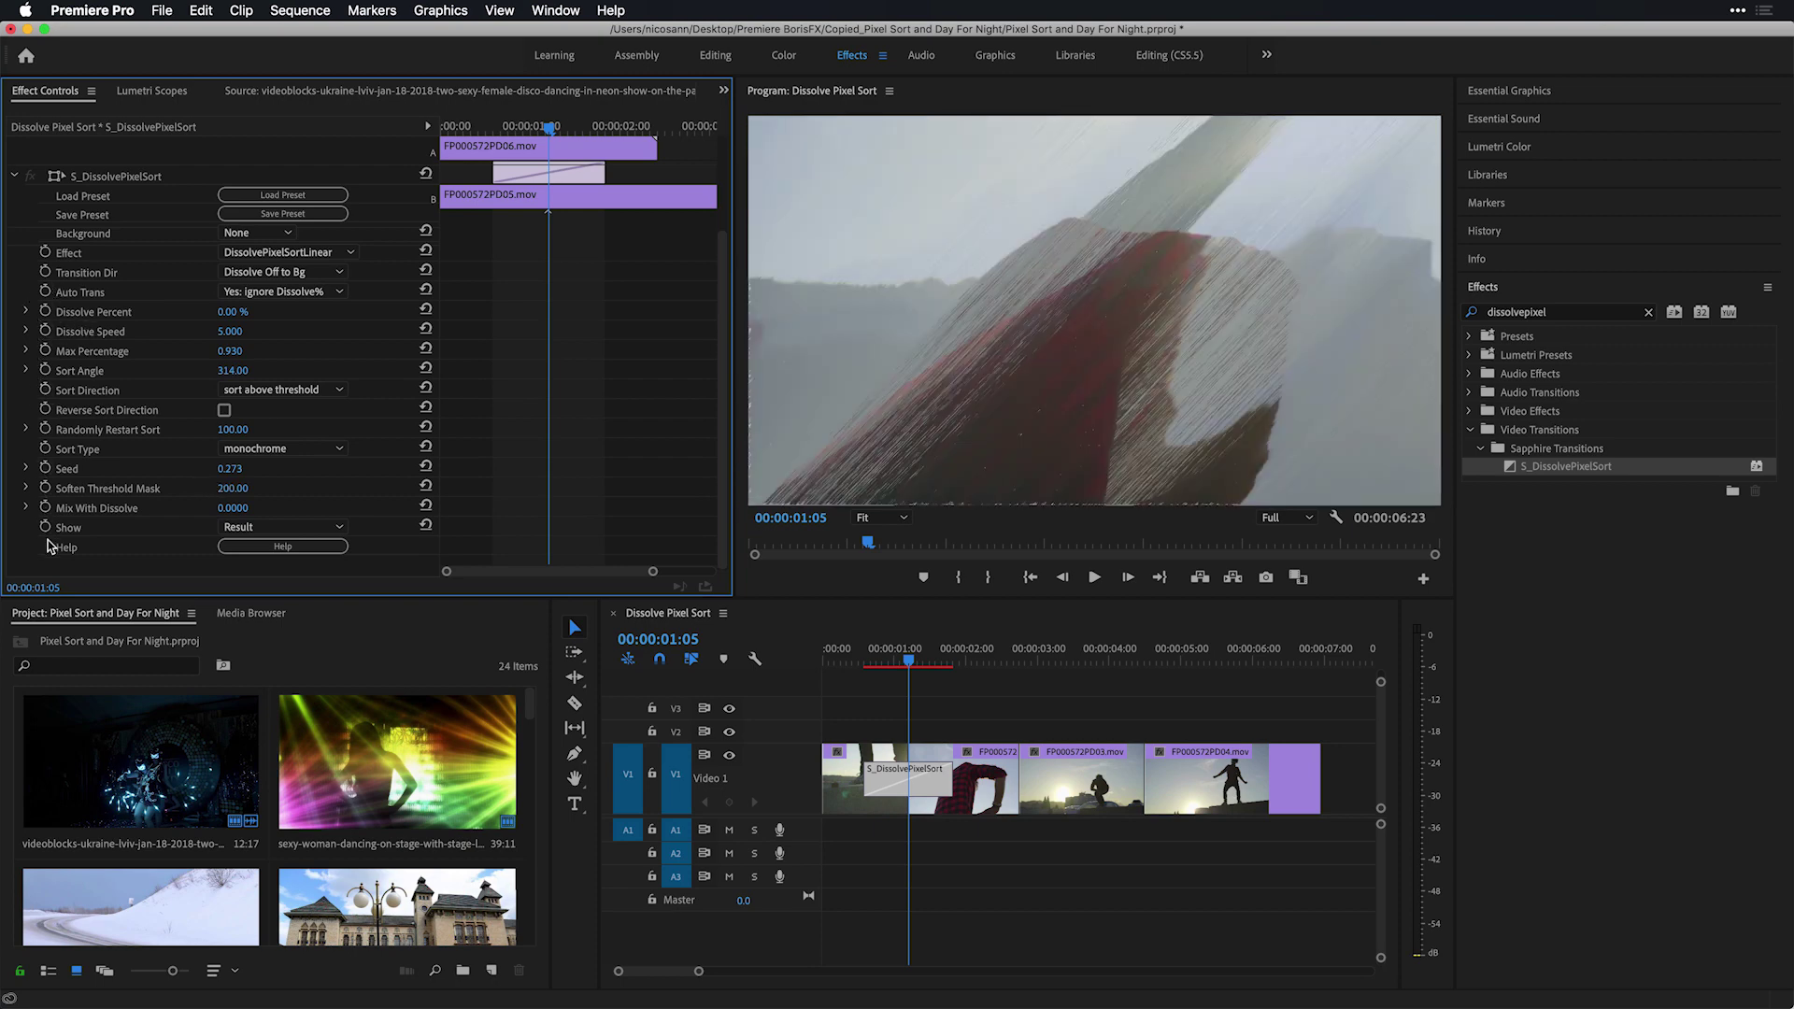
Set Sort Type to hue and add S_DissolvePixelSort to the second cut.
{"action": "left_click", "coordinate": [301, 453]}
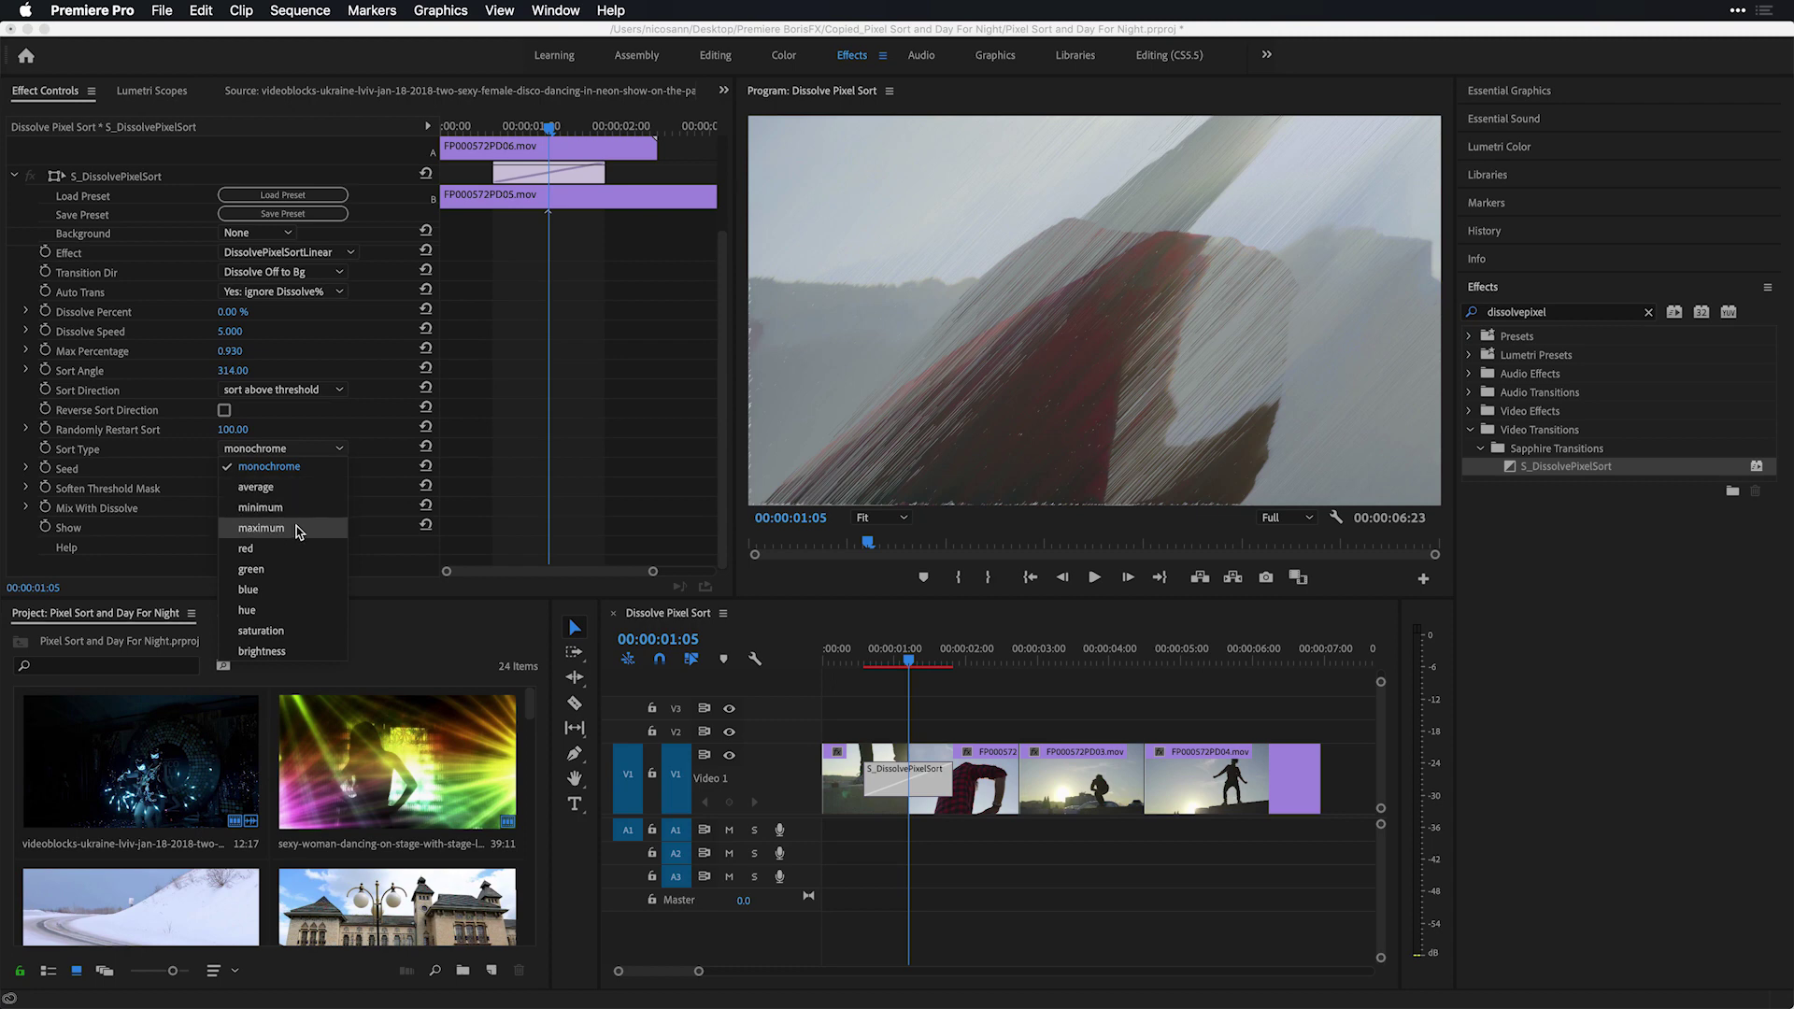
{"action": "left_click", "coordinate": [290, 613]}
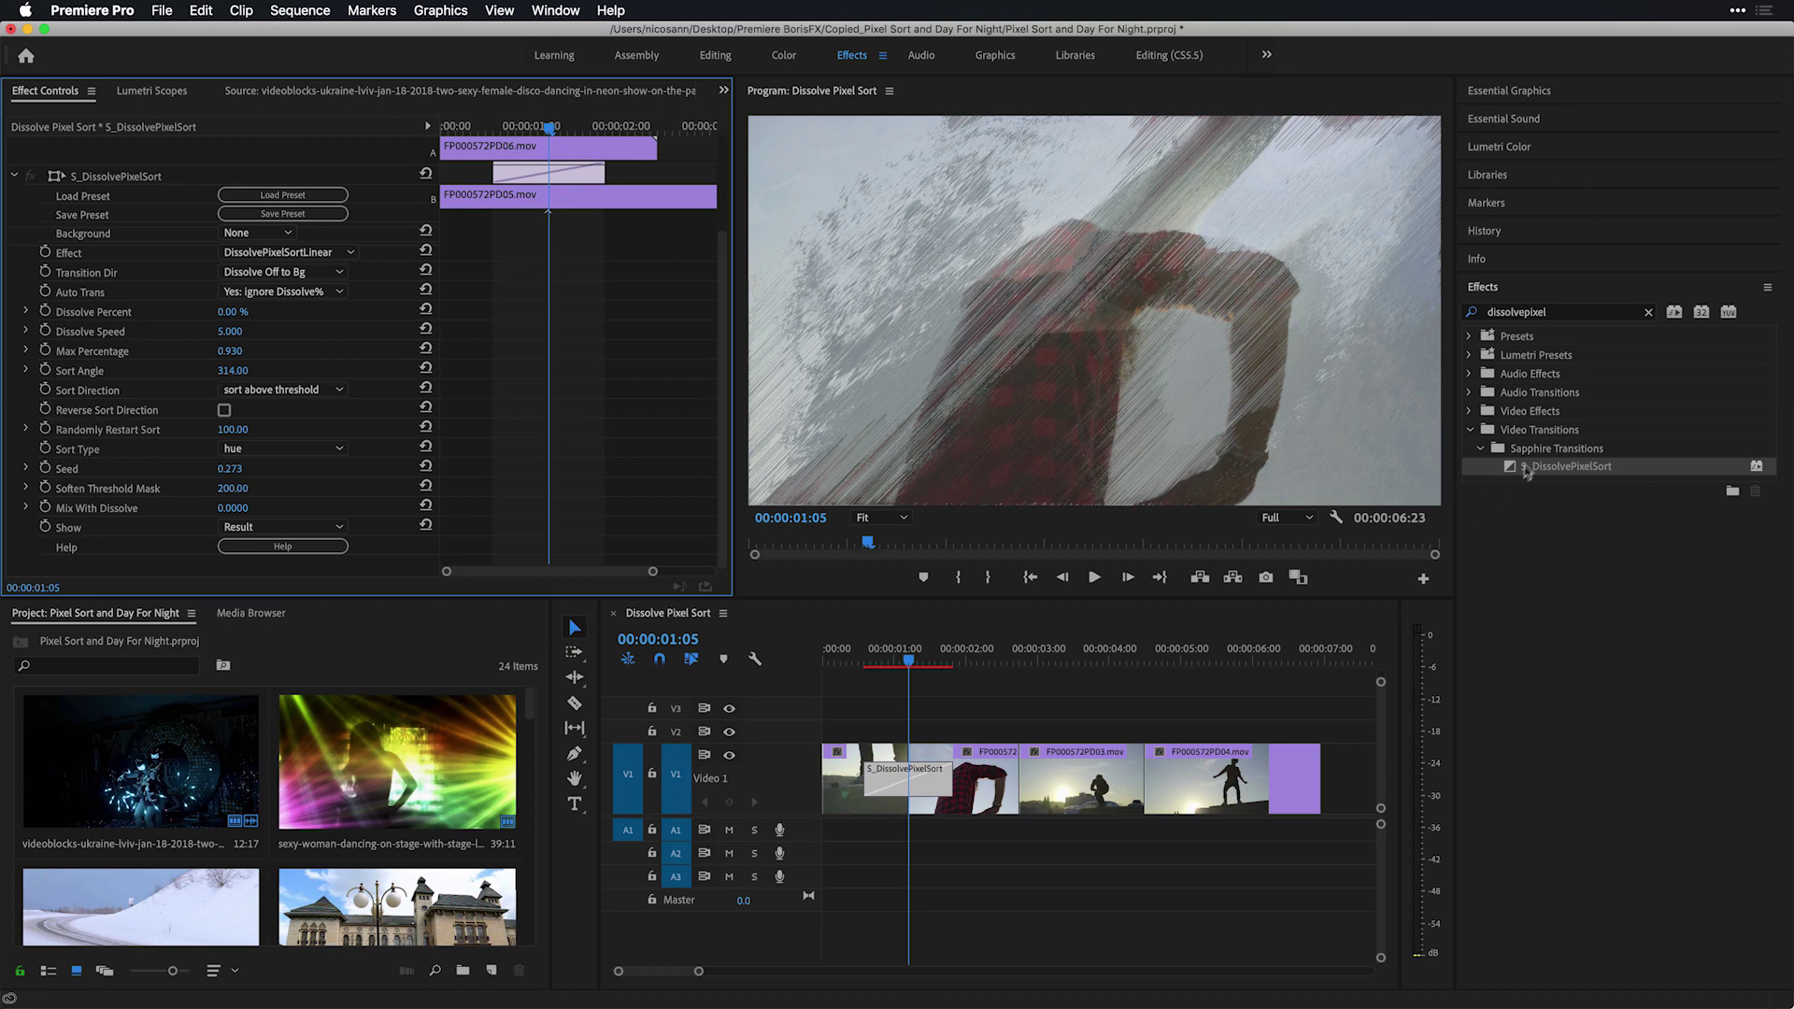
{"action": "left_click_drag", "start_coordinate": [1510, 471], "coordinate": [1020, 780]}
Switch the second transition to DissolvePixelSortCircular and bring the playhead back to 02:04.
{"action": "left_click", "coordinate": [1015, 659]}
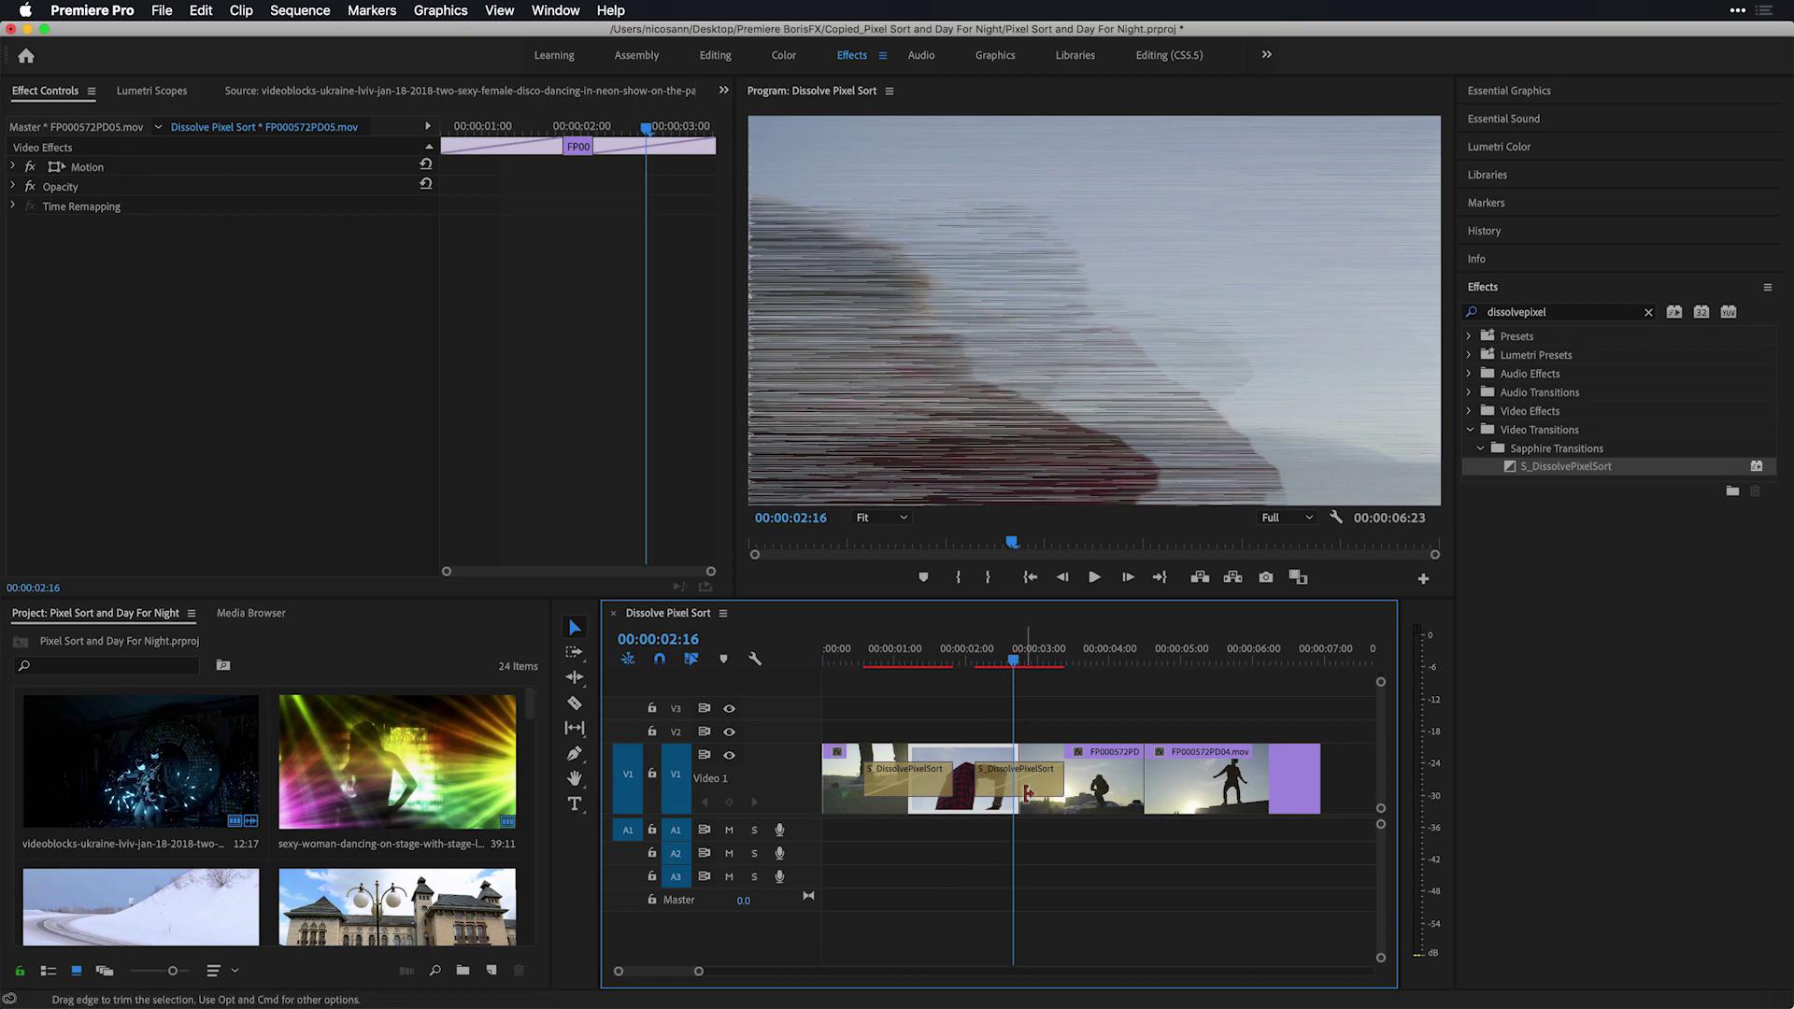
{"action": "left_click", "coordinate": [1001, 785]}
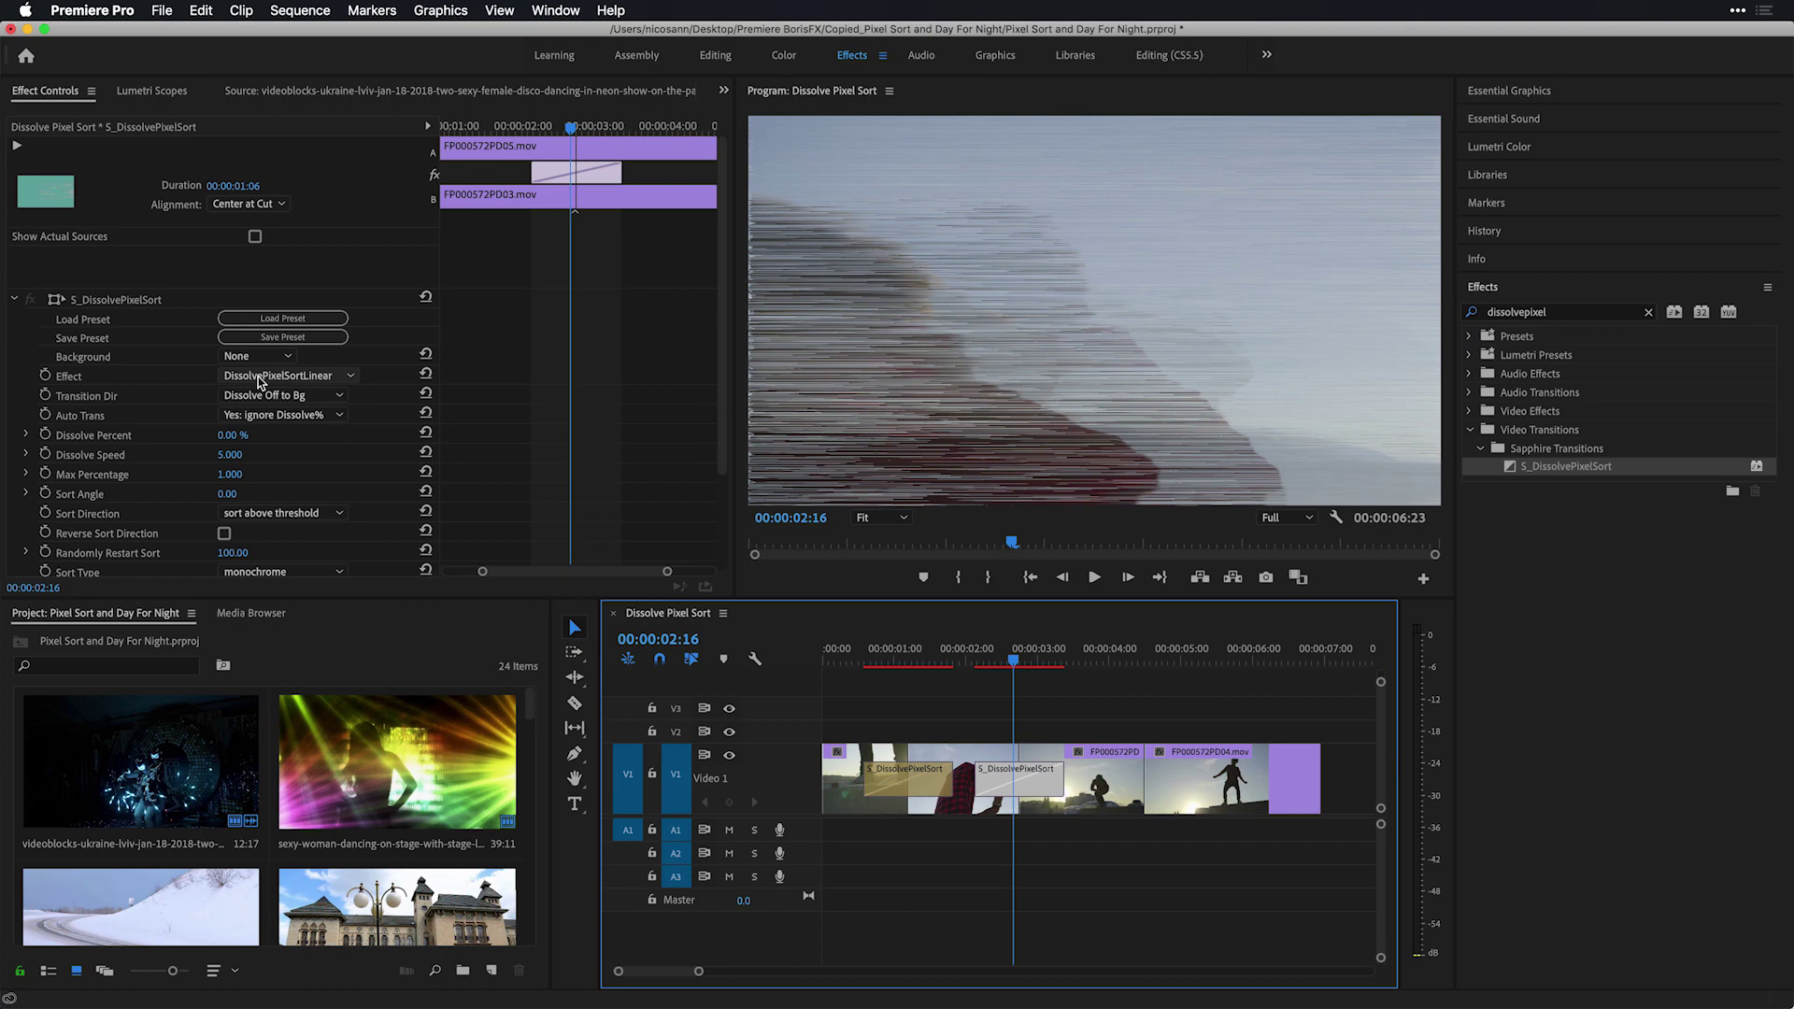
{"action": "left_click", "coordinate": [343, 378]}
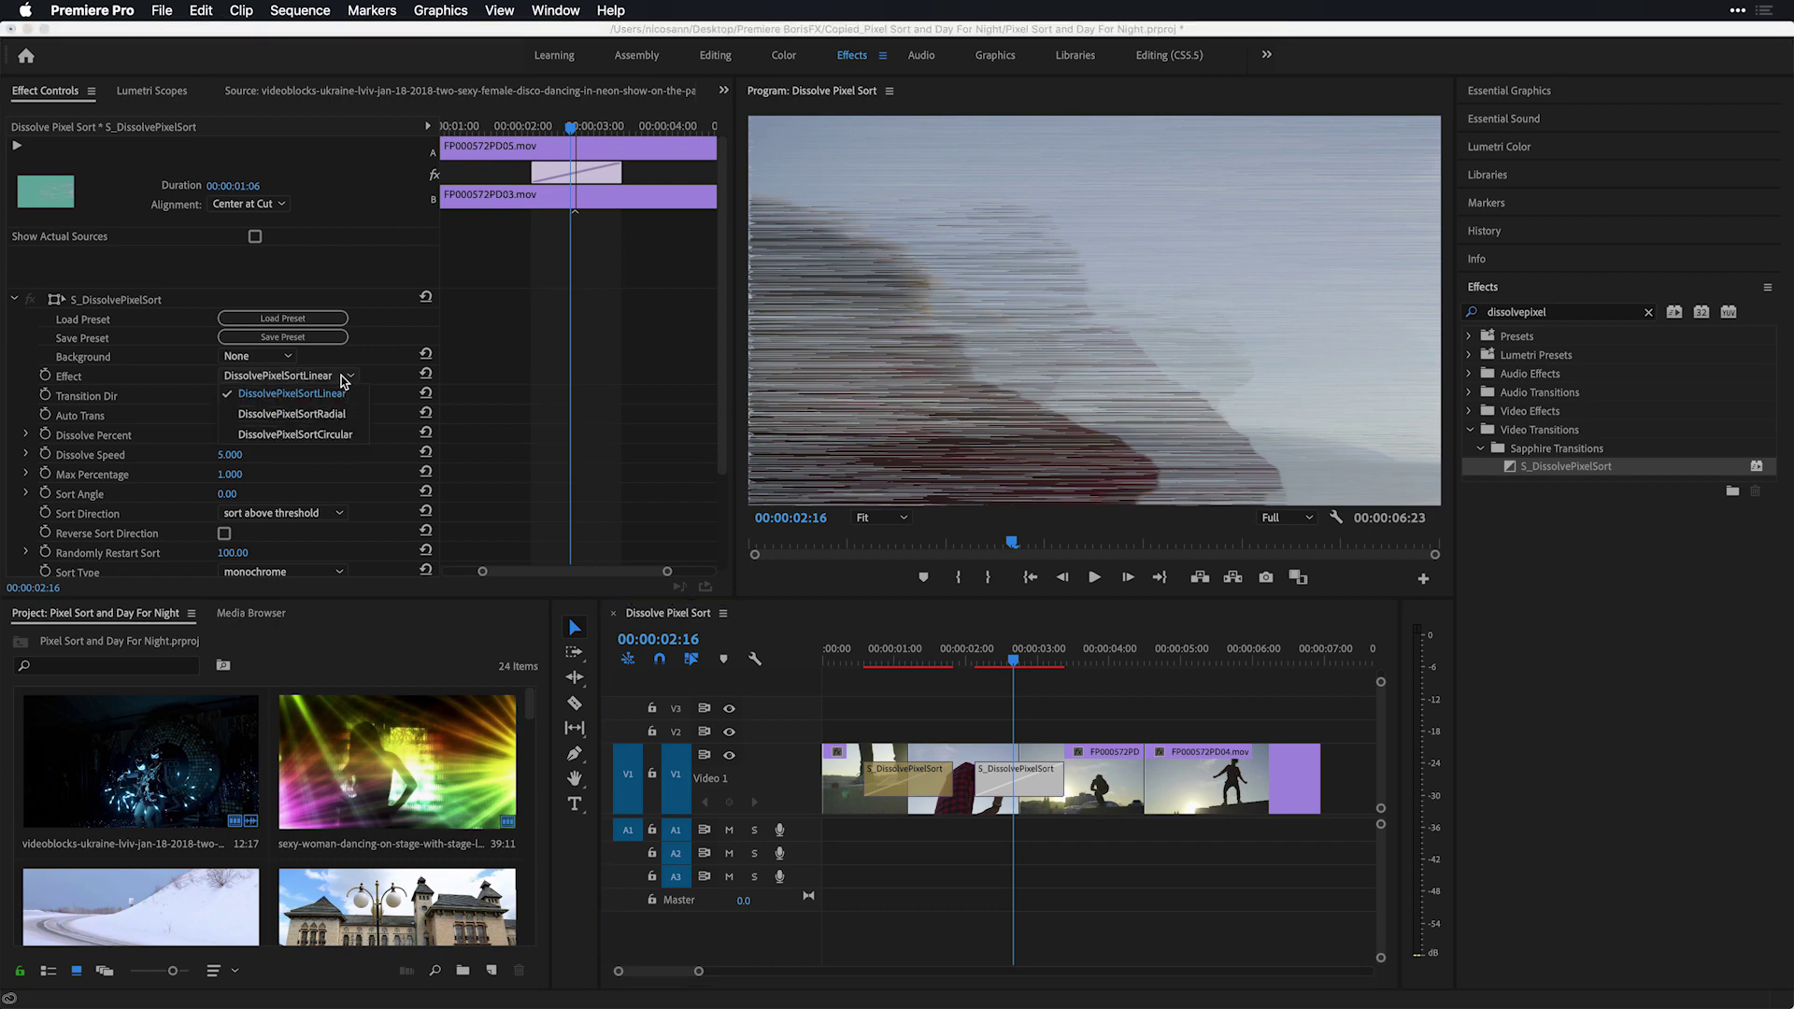
{"action": "left_click", "coordinate": [323, 434]}
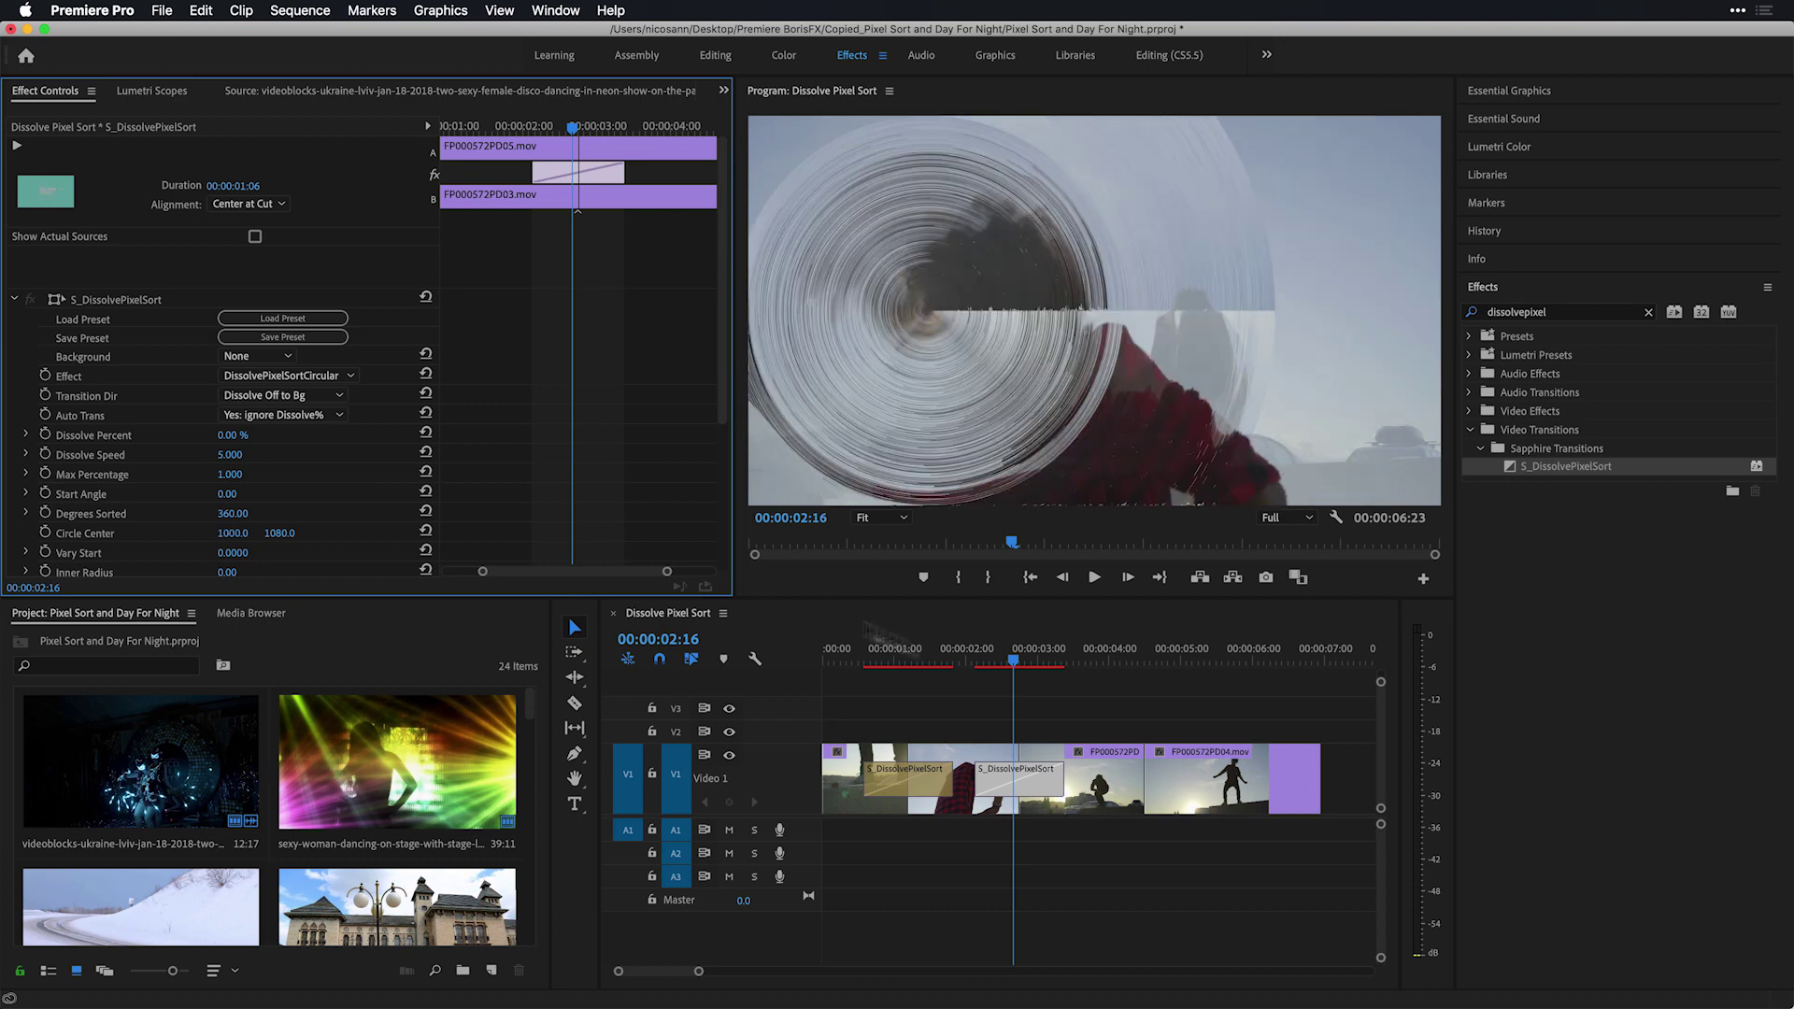
{"action": "left_click_drag", "start_coordinate": [1014, 664], "coordinate": [978, 669]}
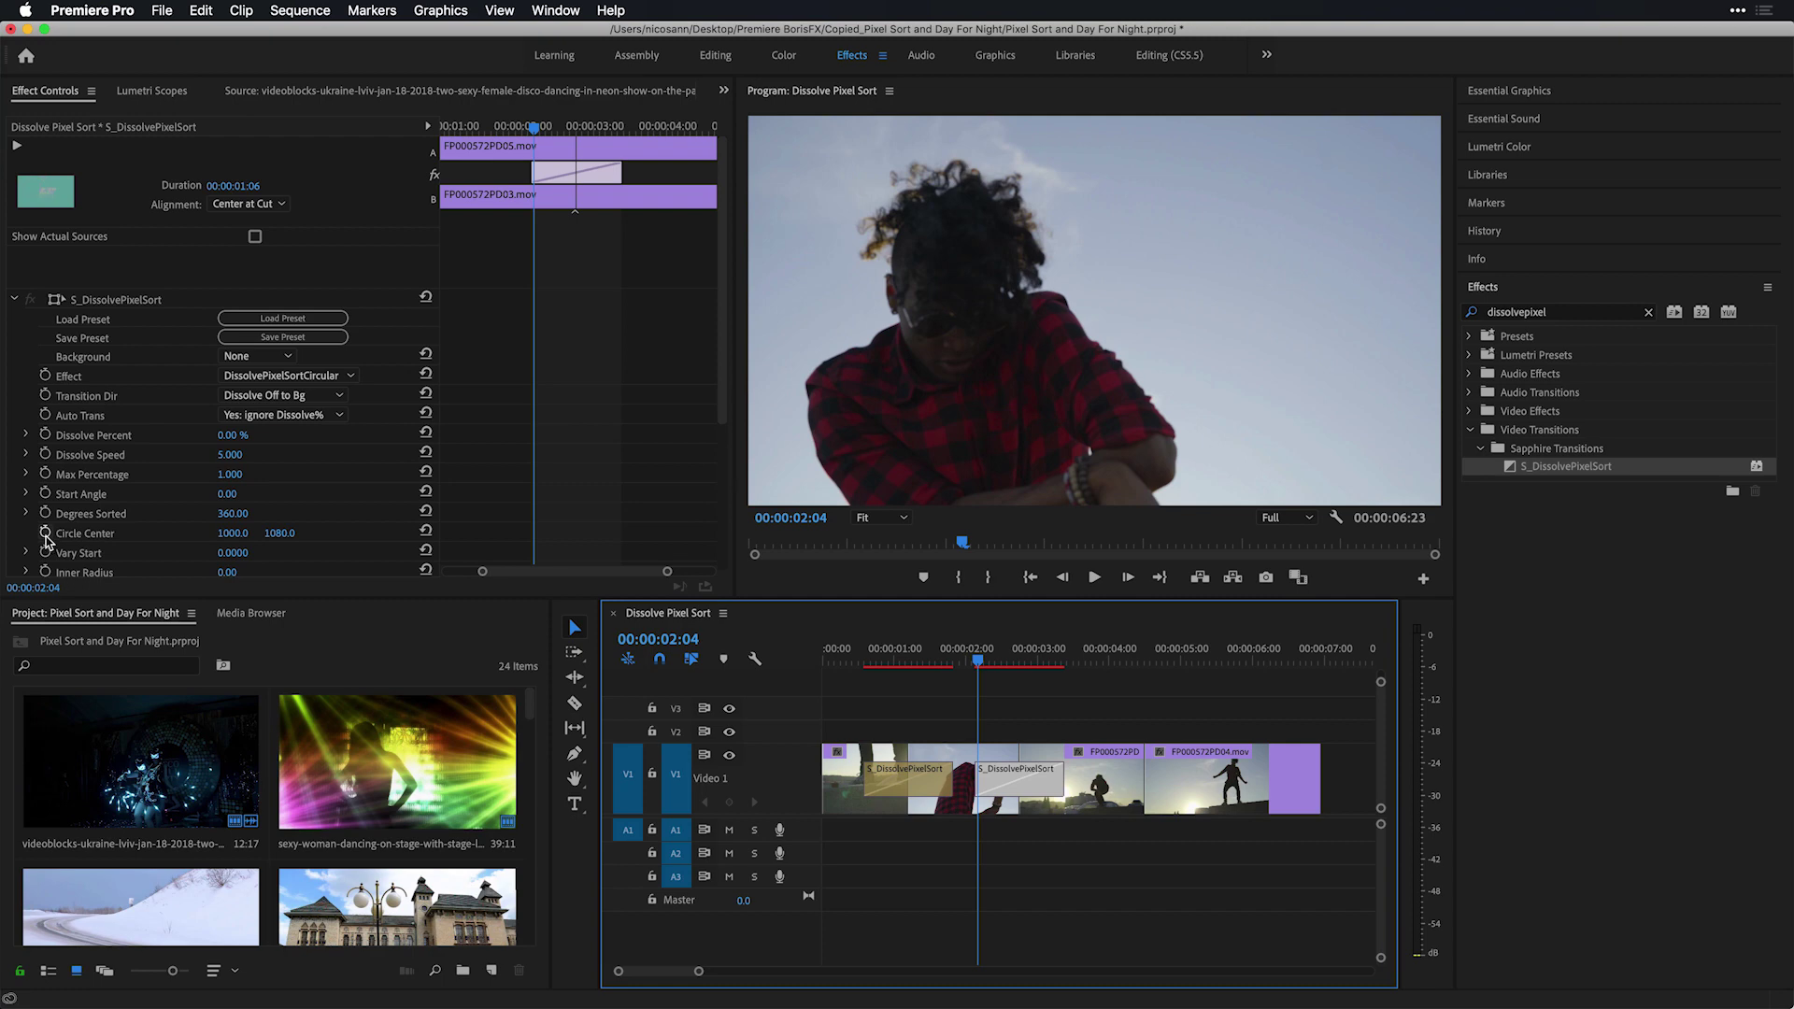
Keyframe Circle Center at 02:04, then set X to 2200 at 00:00:03:08.
{"action": "left_click", "coordinate": [46, 540]}
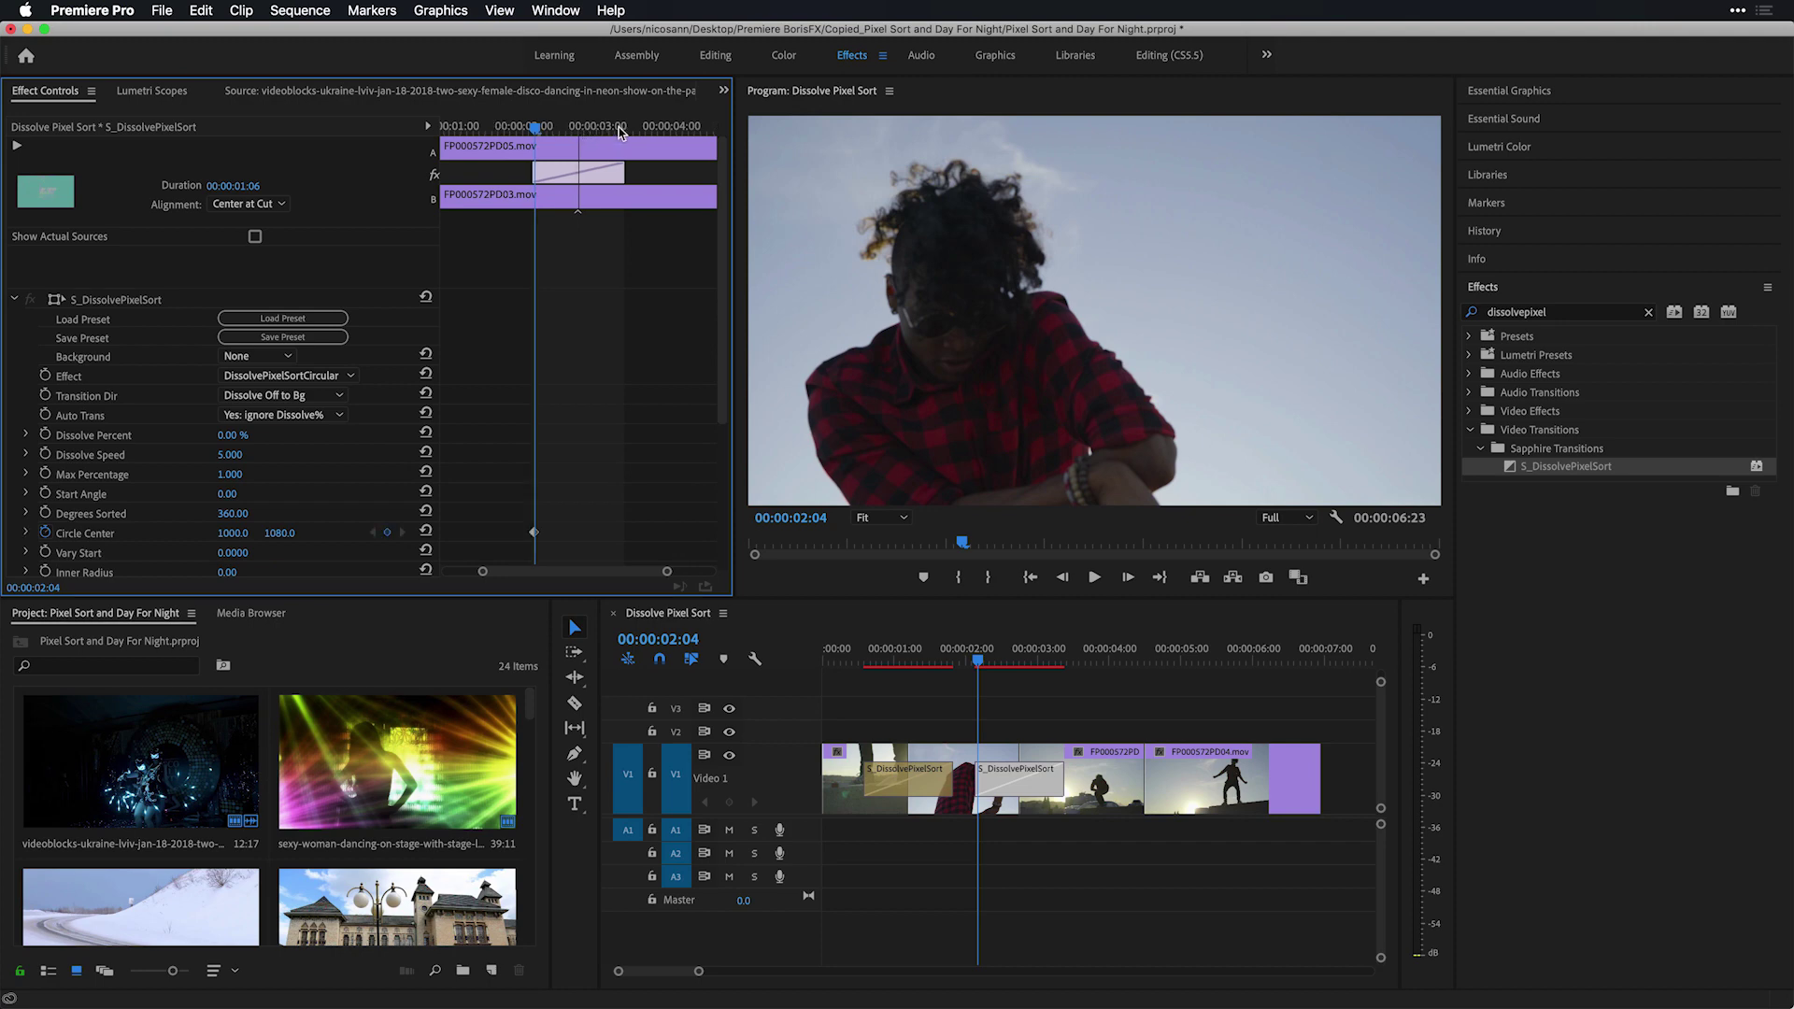
{"action": "left_click", "coordinate": [620, 132]}
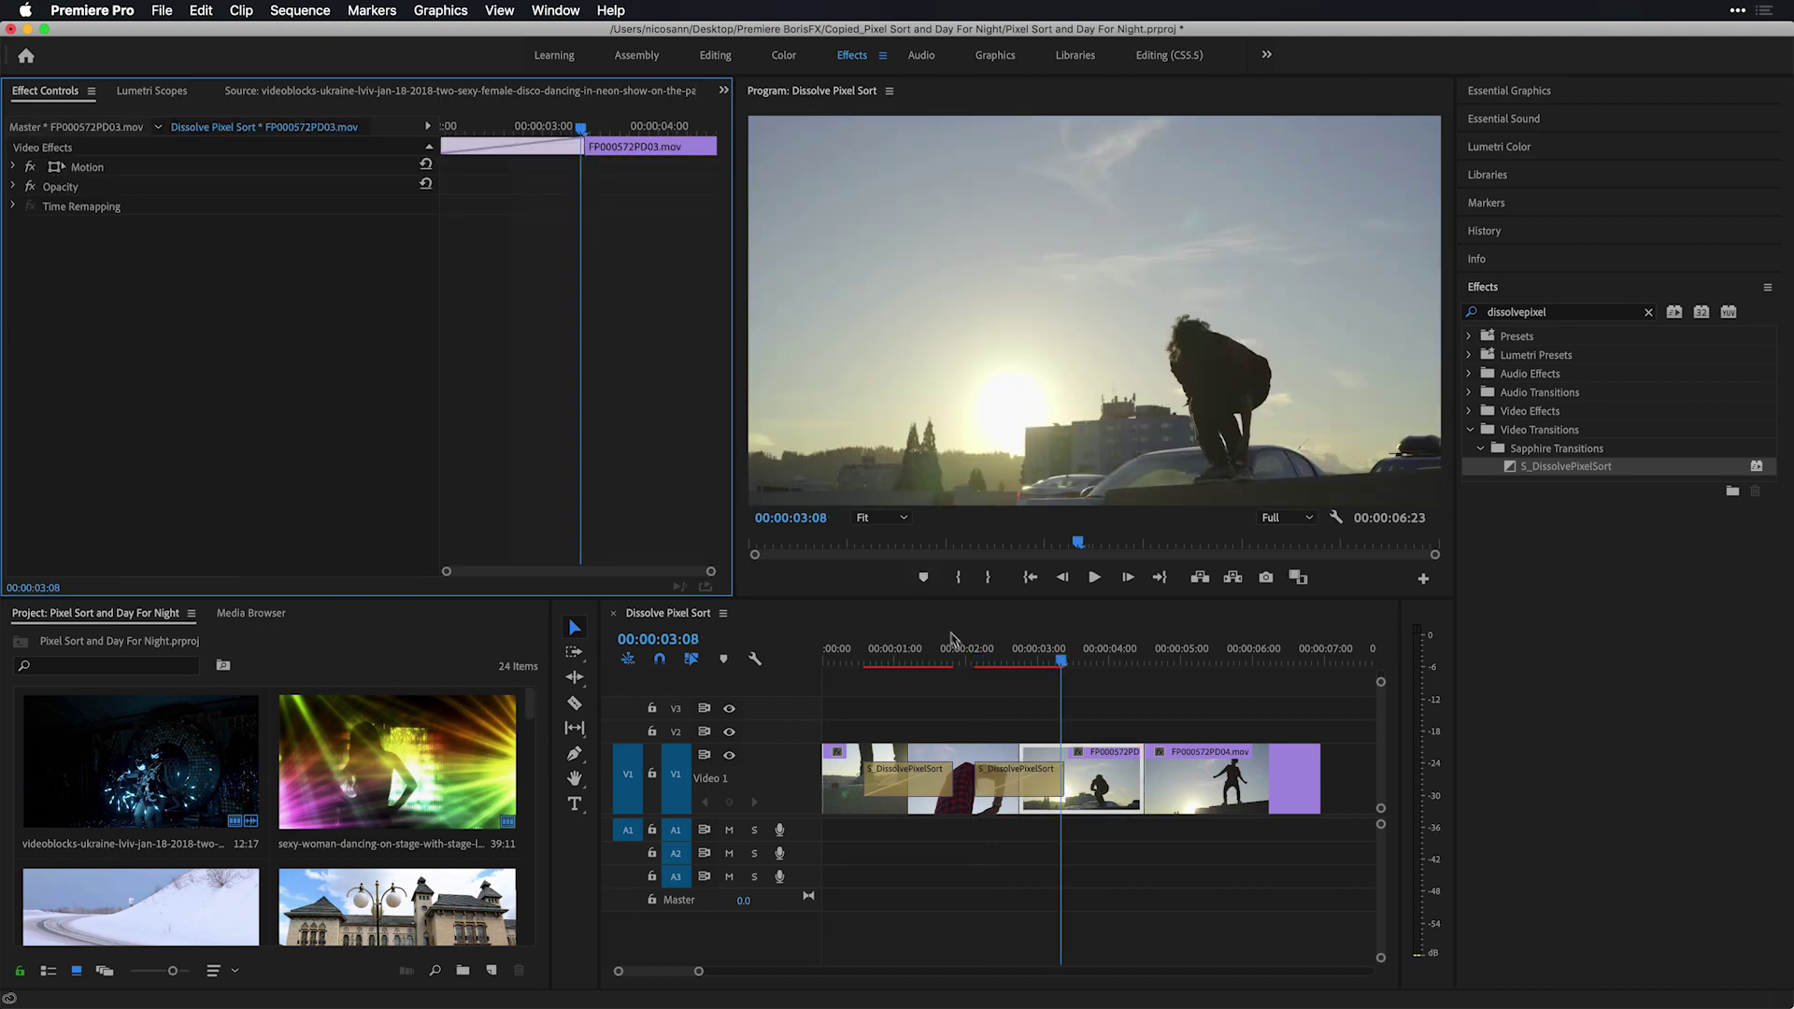
{"action": "left_click", "coordinate": [1043, 766]}
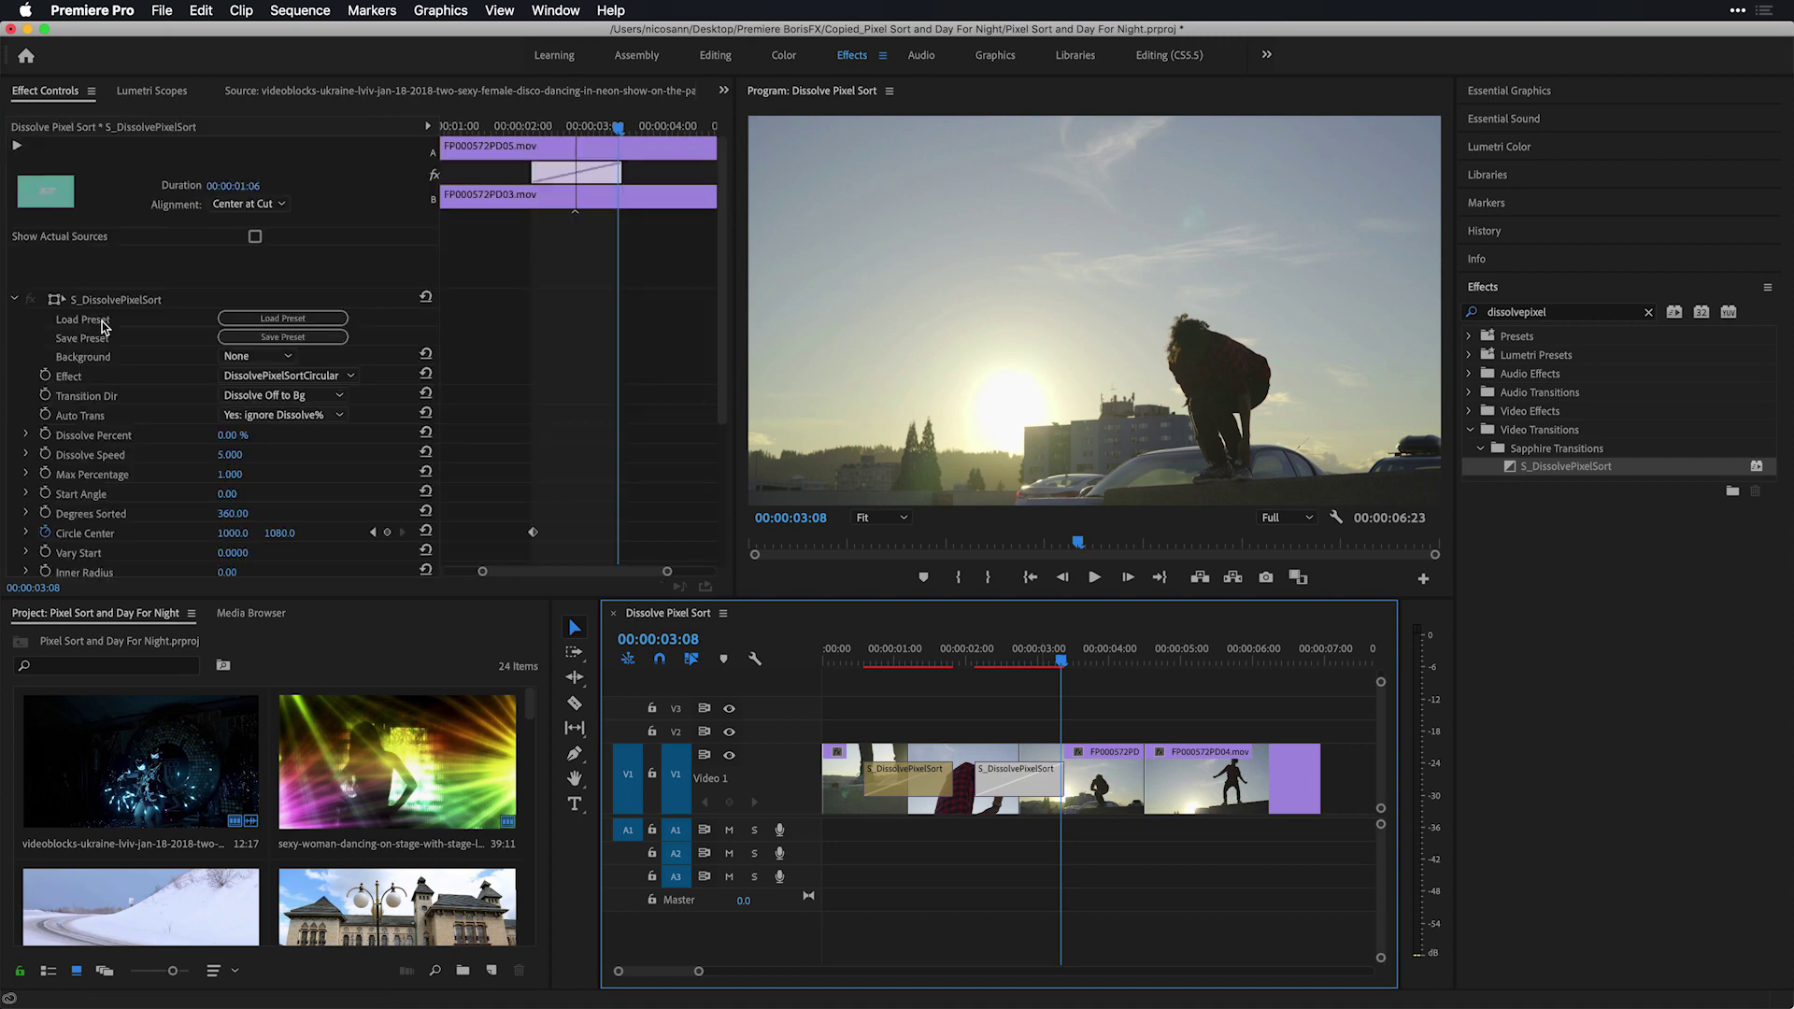
{"action": "left_click", "coordinate": [234, 532]}
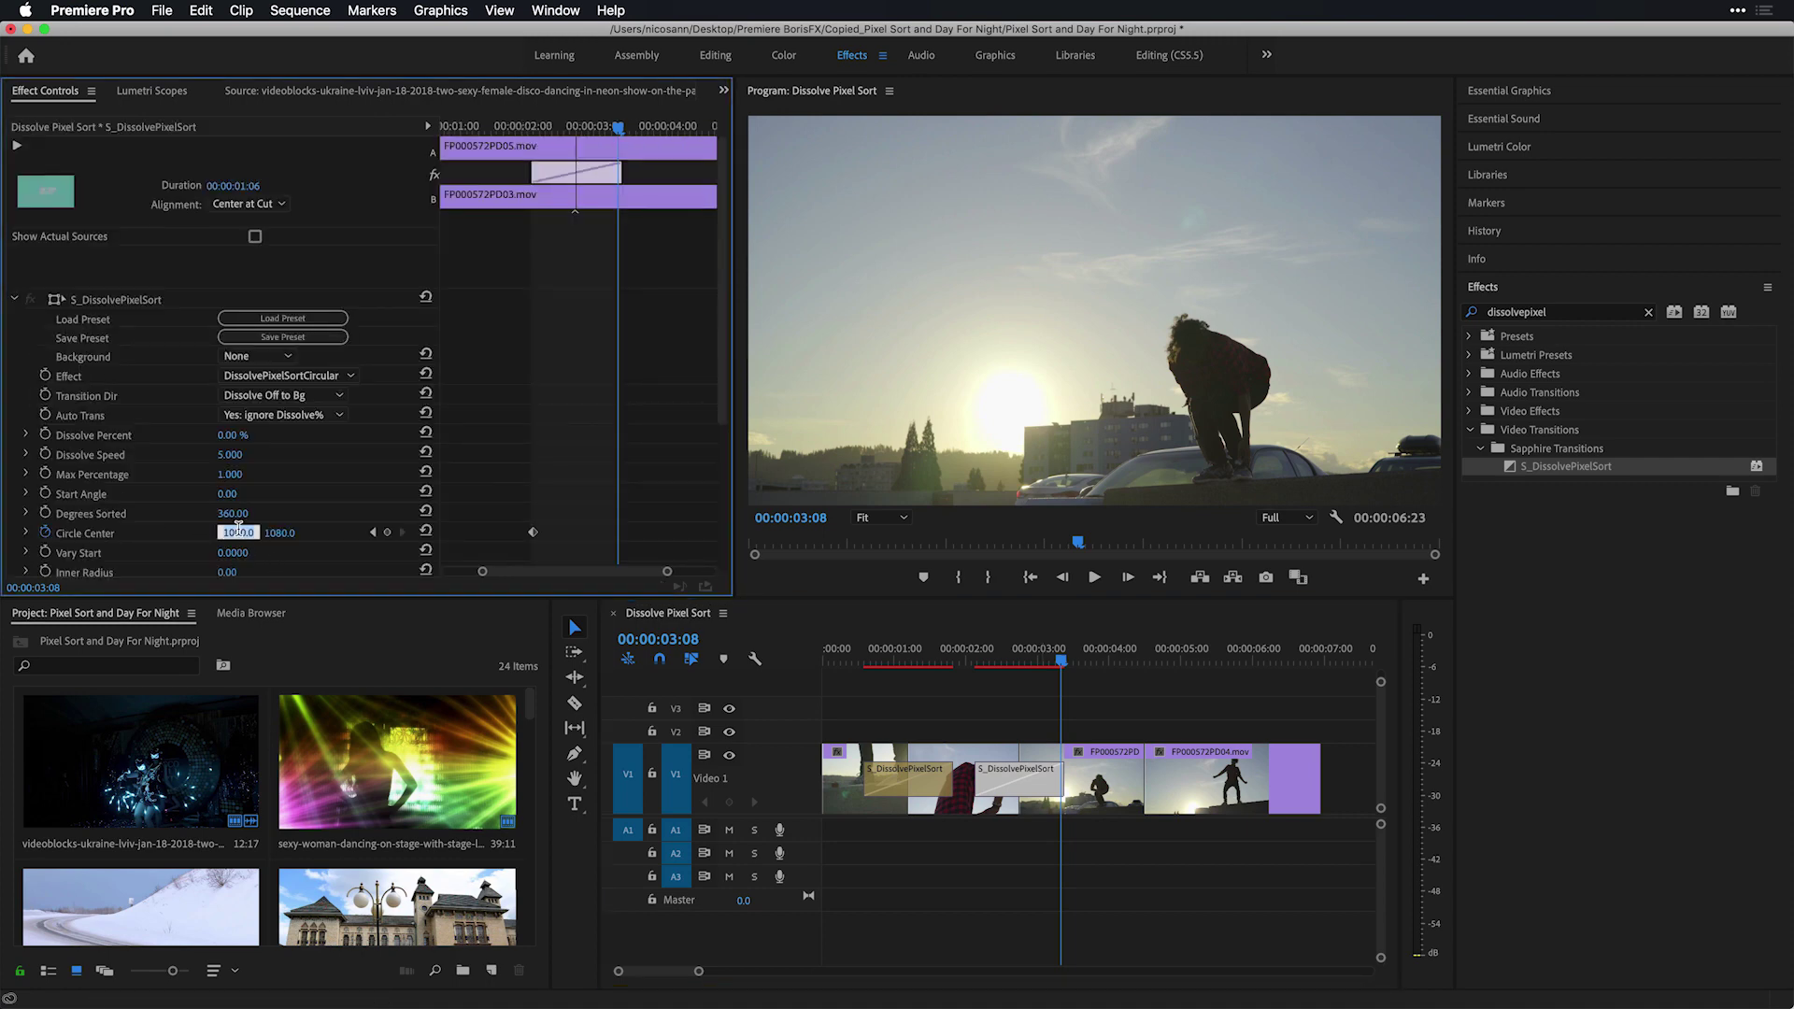
{"action": "type", "text": "2200"}
{"action": "key", "text": "Return"}
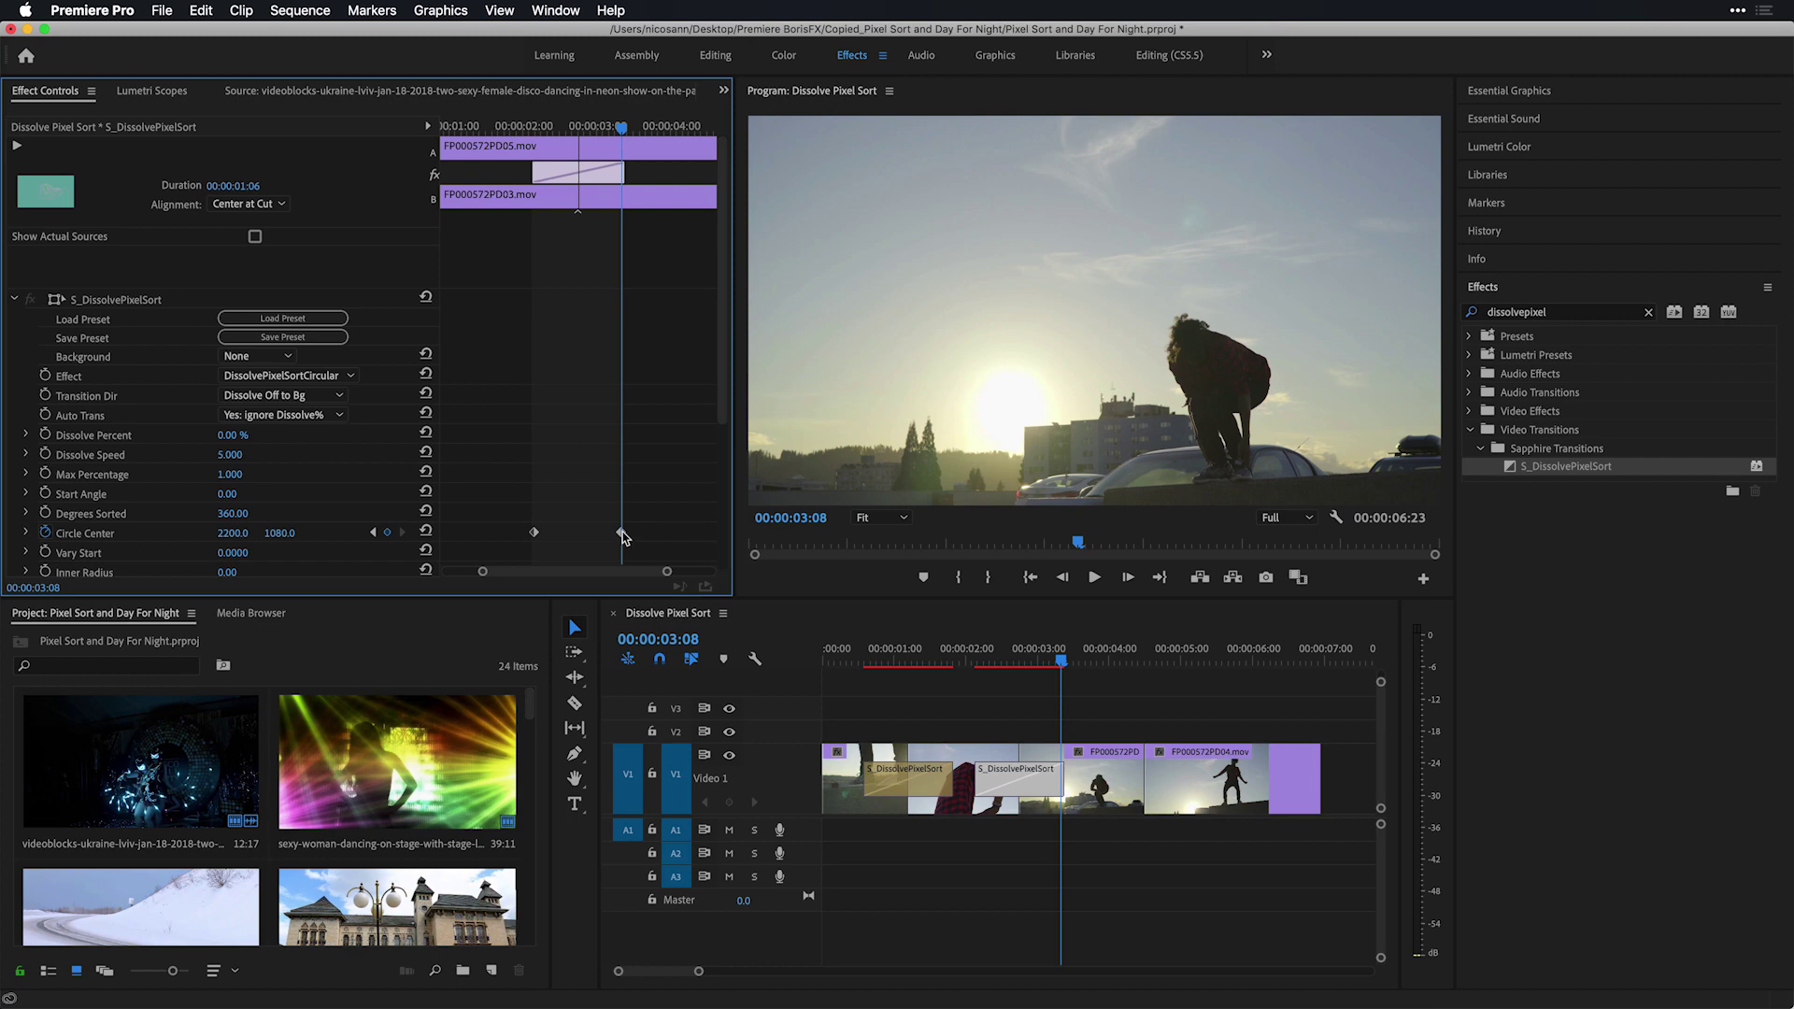
{"action": "left_click", "coordinate": [845, 785]}
Return to the sequence start and render previews for smooth playback.
{"action": "left_click", "coordinate": [813, 663]}
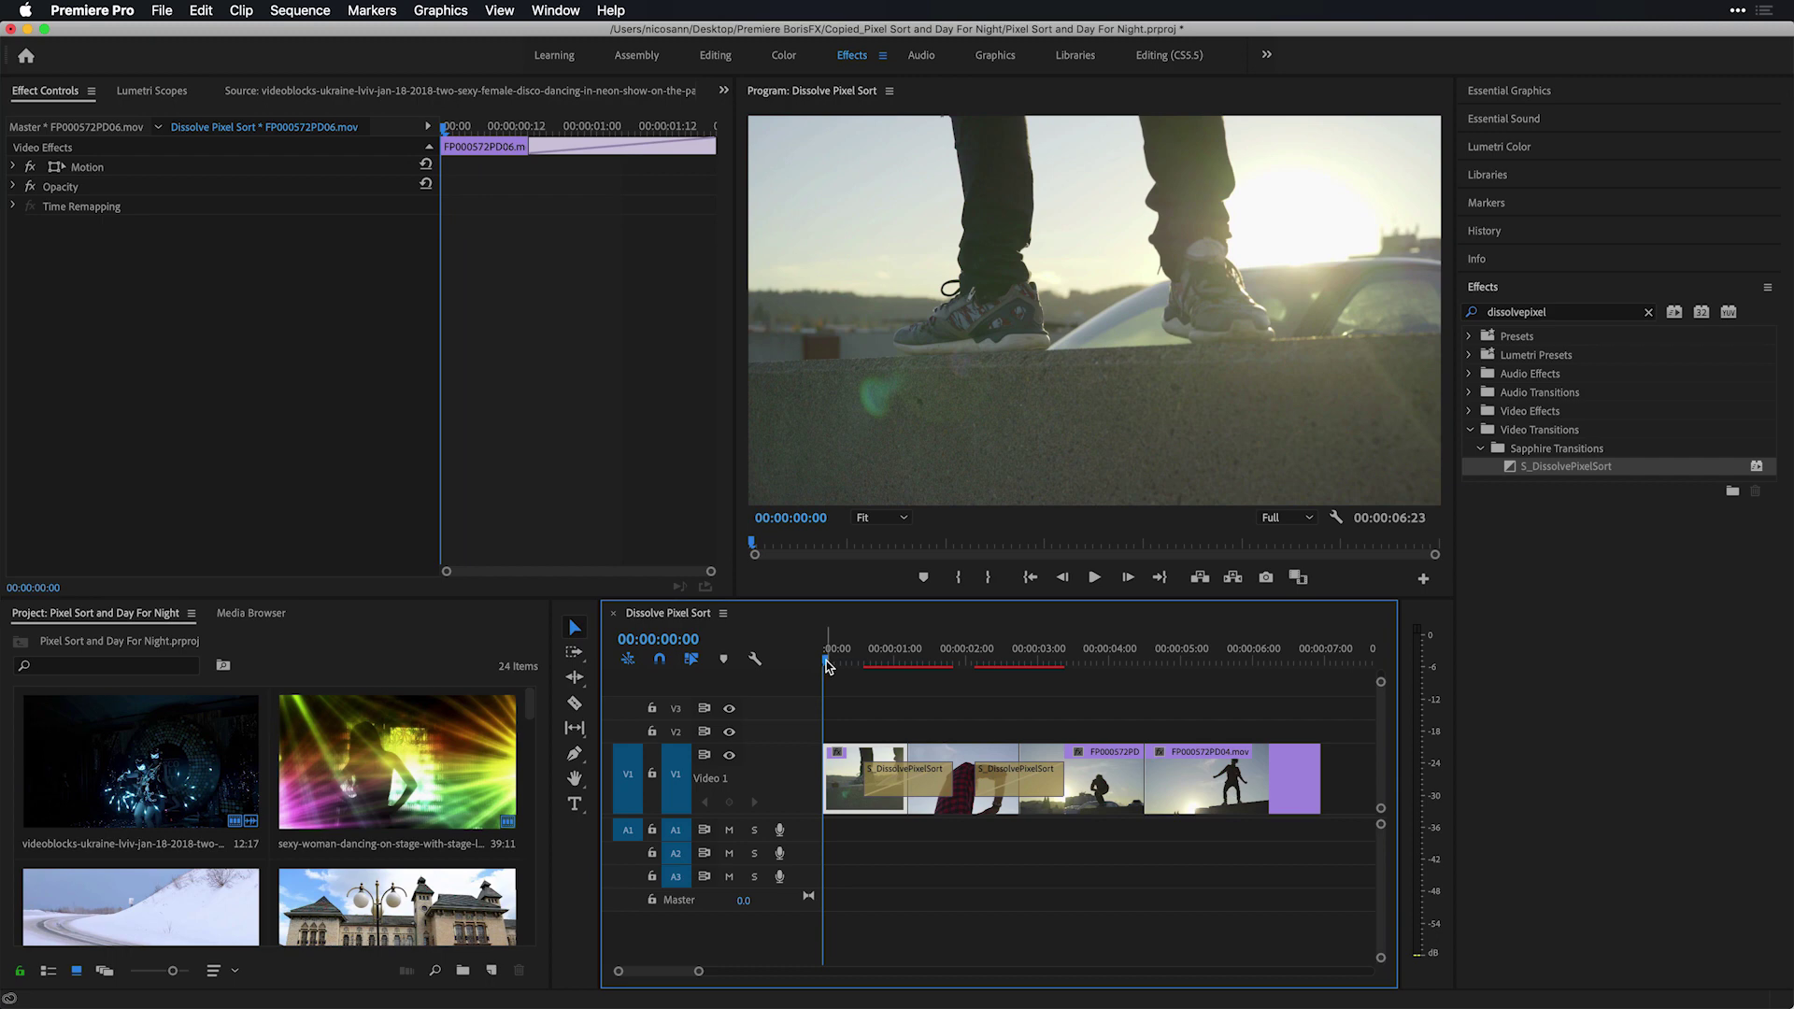
{"action": "key", "text": "Return"}
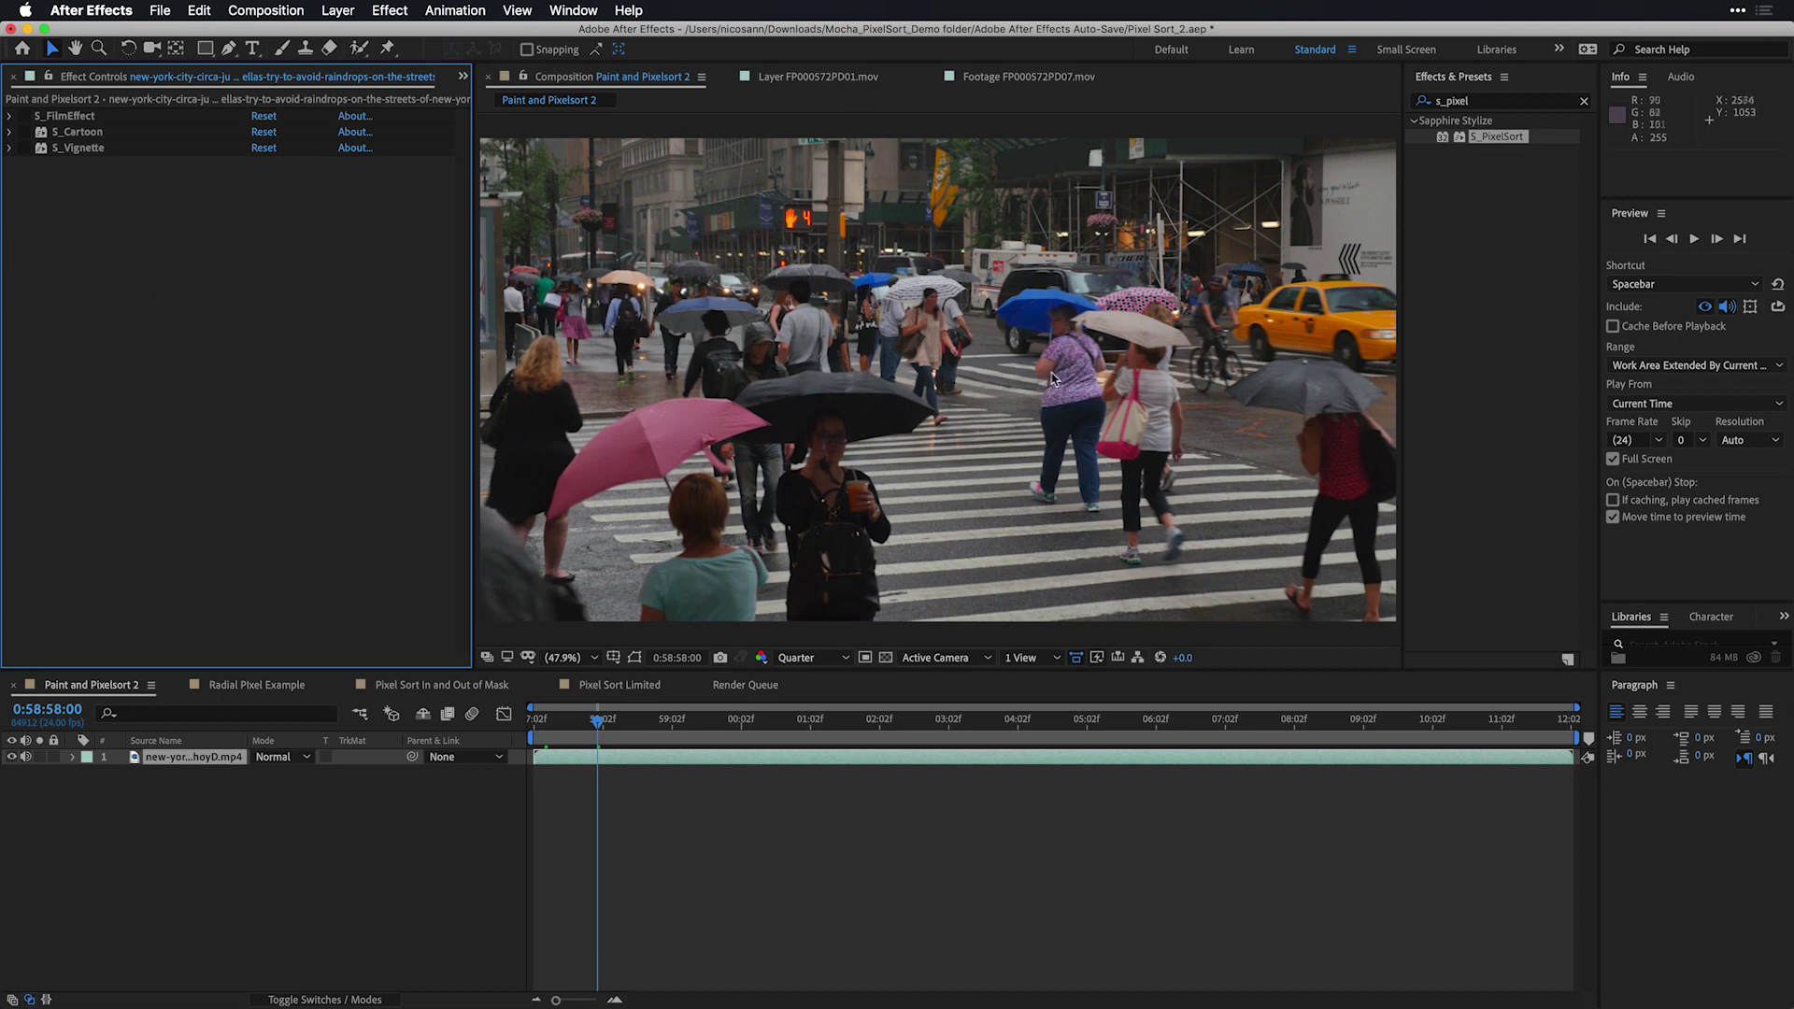
Apply S_PixelSort to the rainy street layer, keep the Linear style, and adjust Threshold.
{"action": "left_click", "coordinate": [1442, 140]}
{"action": "left_click_drag", "start_coordinate": [1440, 140], "coordinate": [838, 408]}
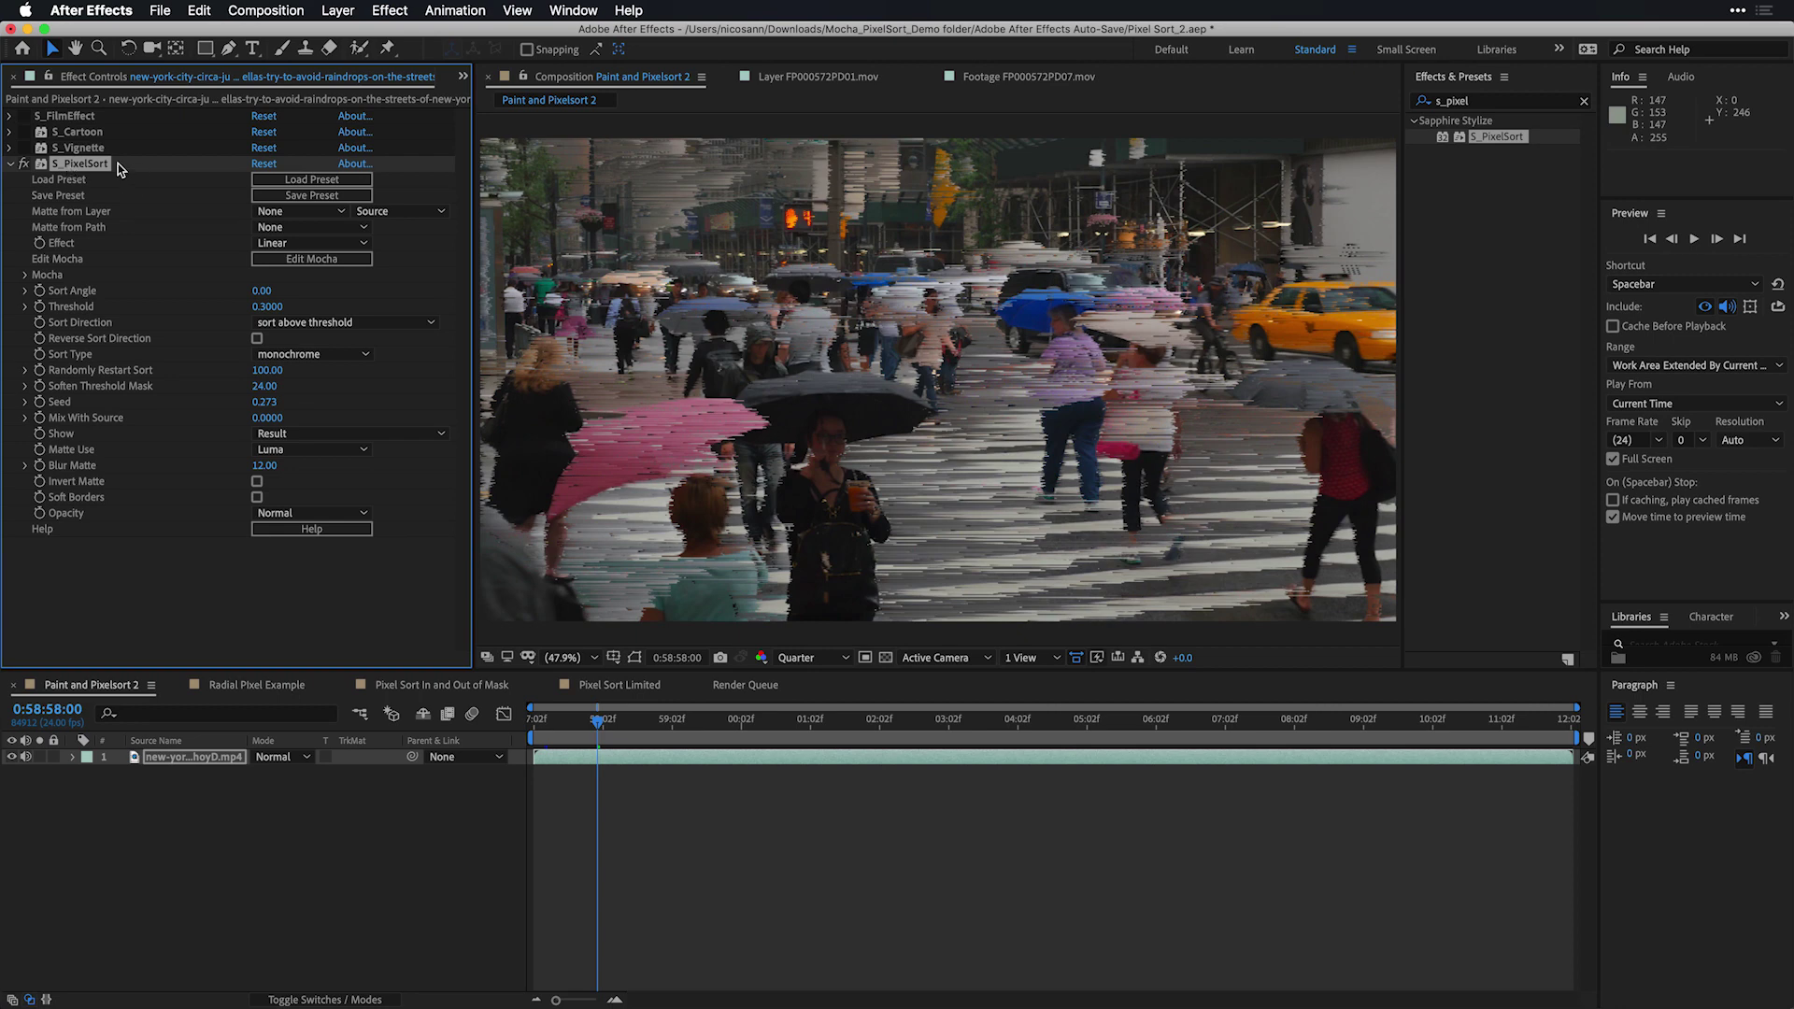
{"action": "left_click", "coordinate": [267, 244]}
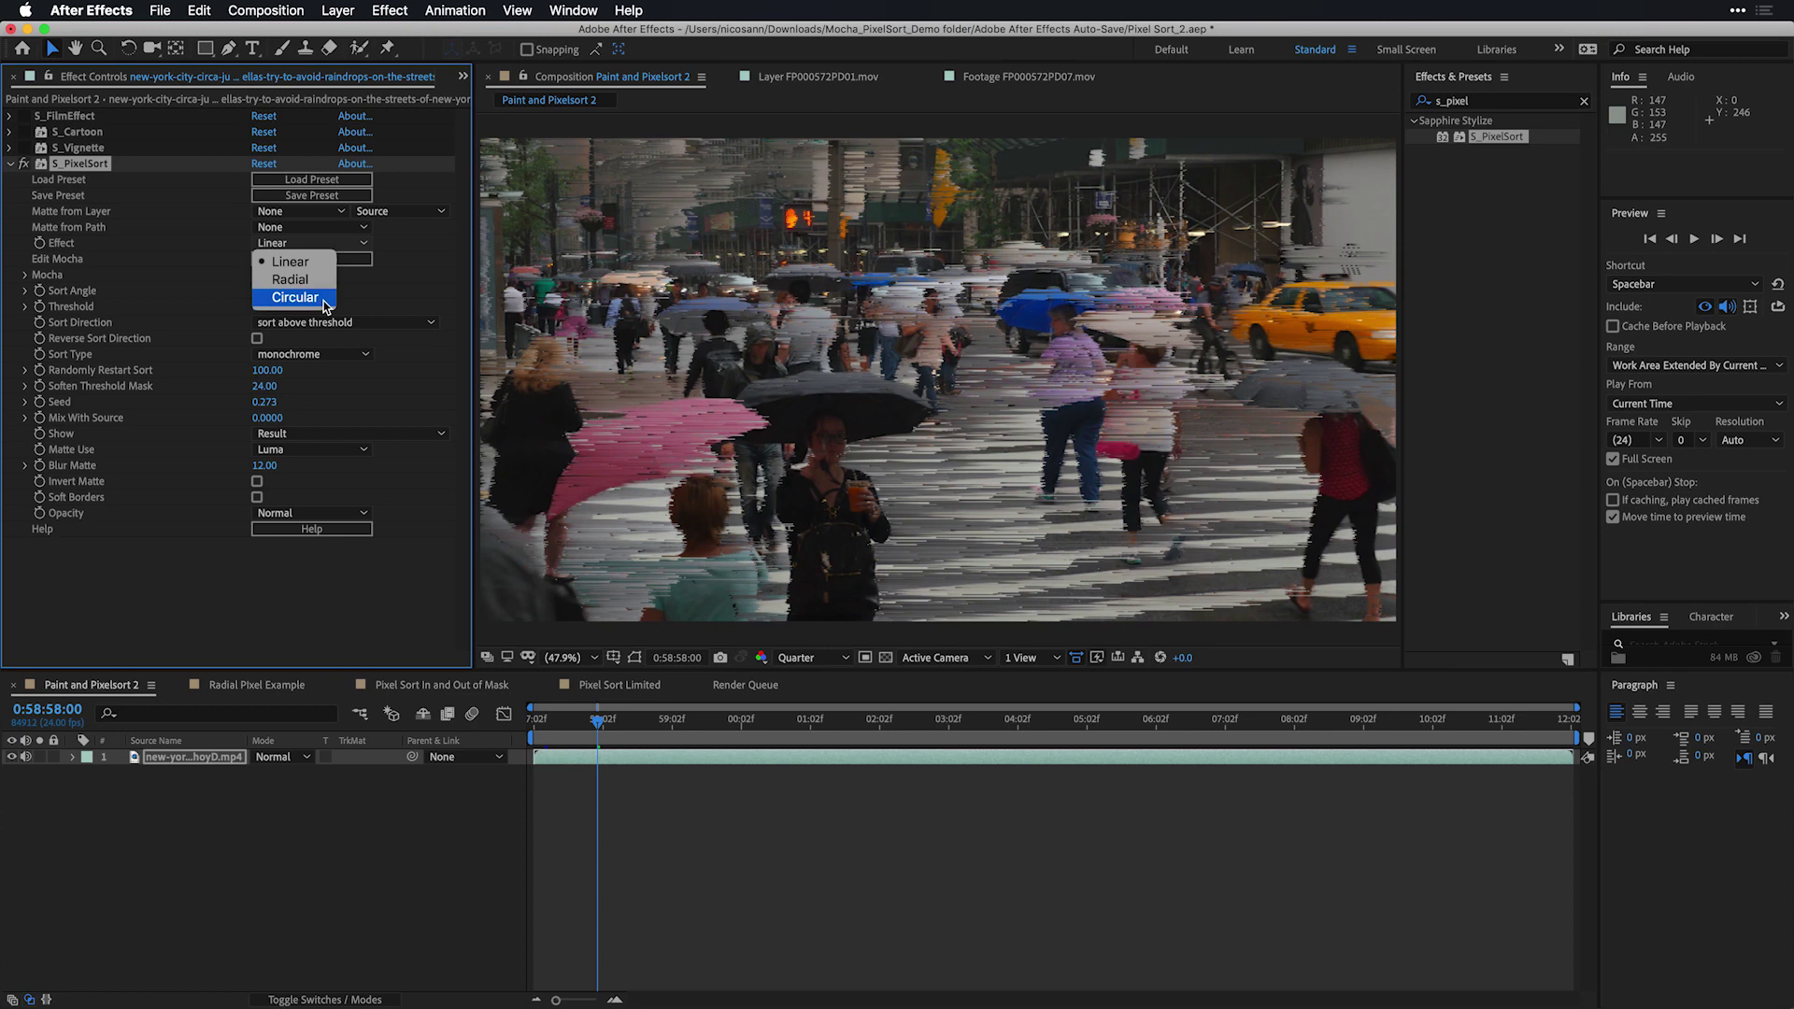
{"action": "left_click", "coordinate": [317, 265]}
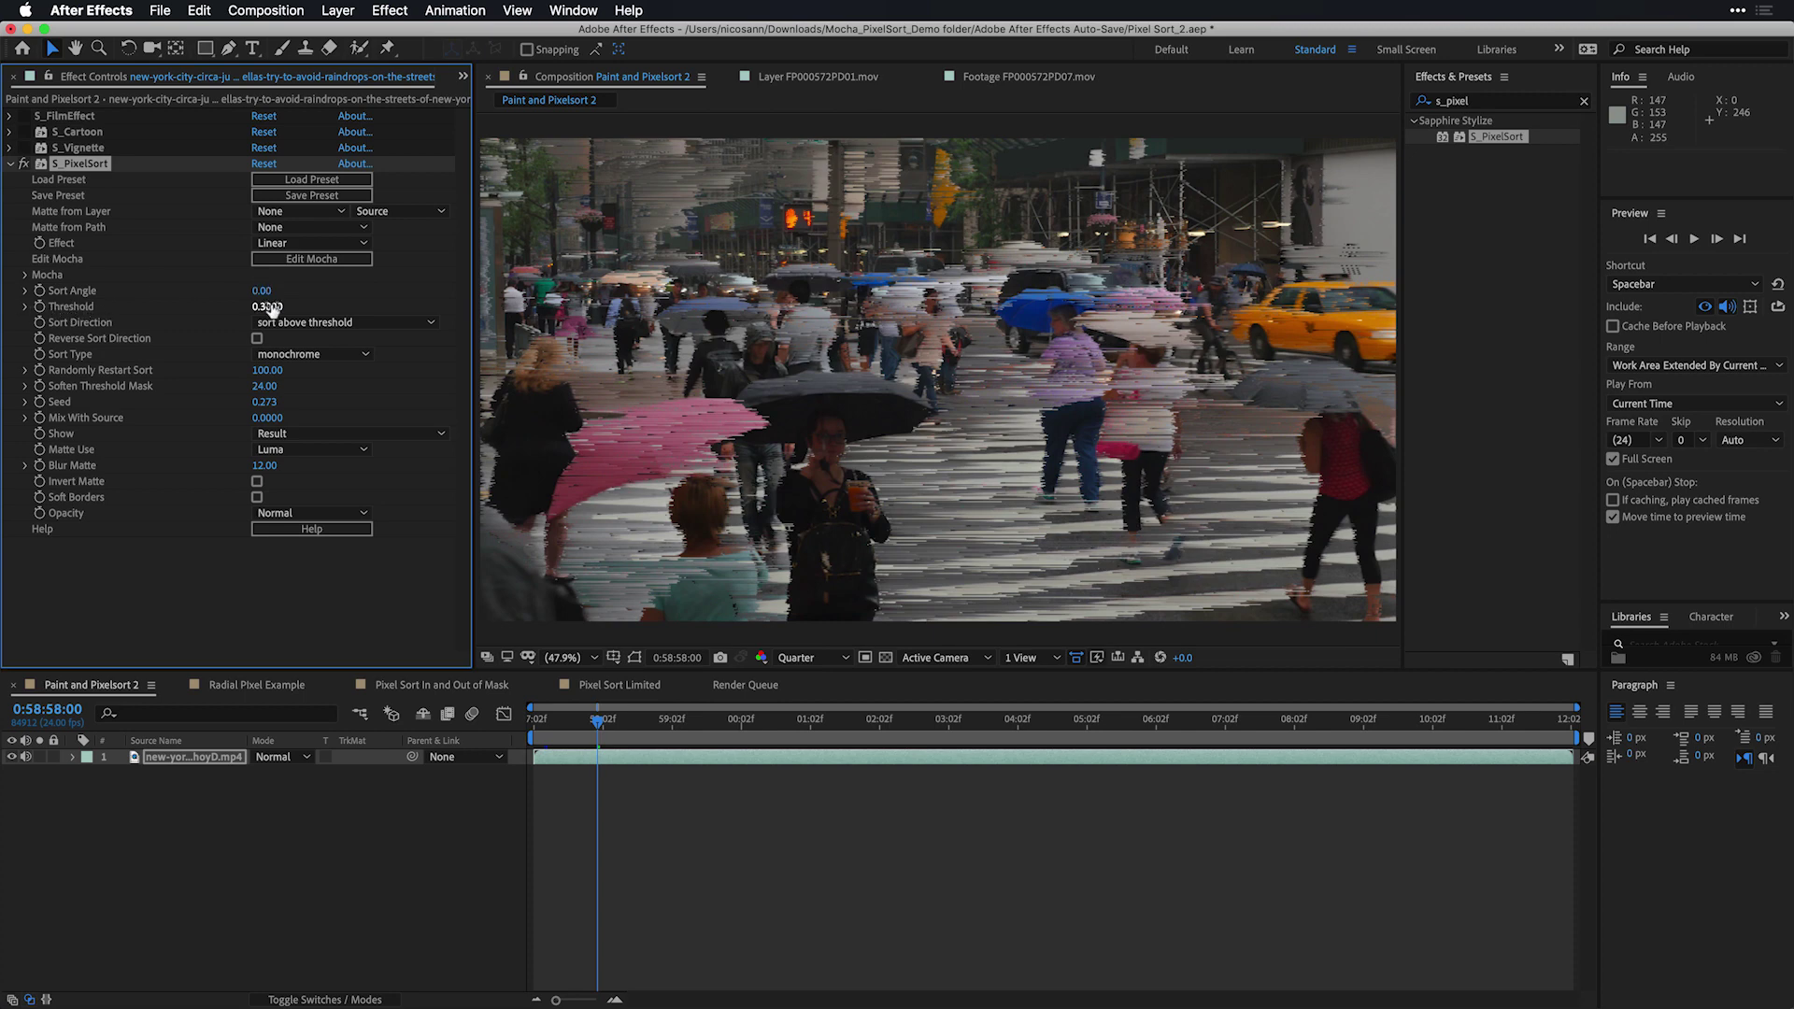
{"action": "left_click_drag", "start_coordinate": [271, 311], "coordinate": [222, 294]}
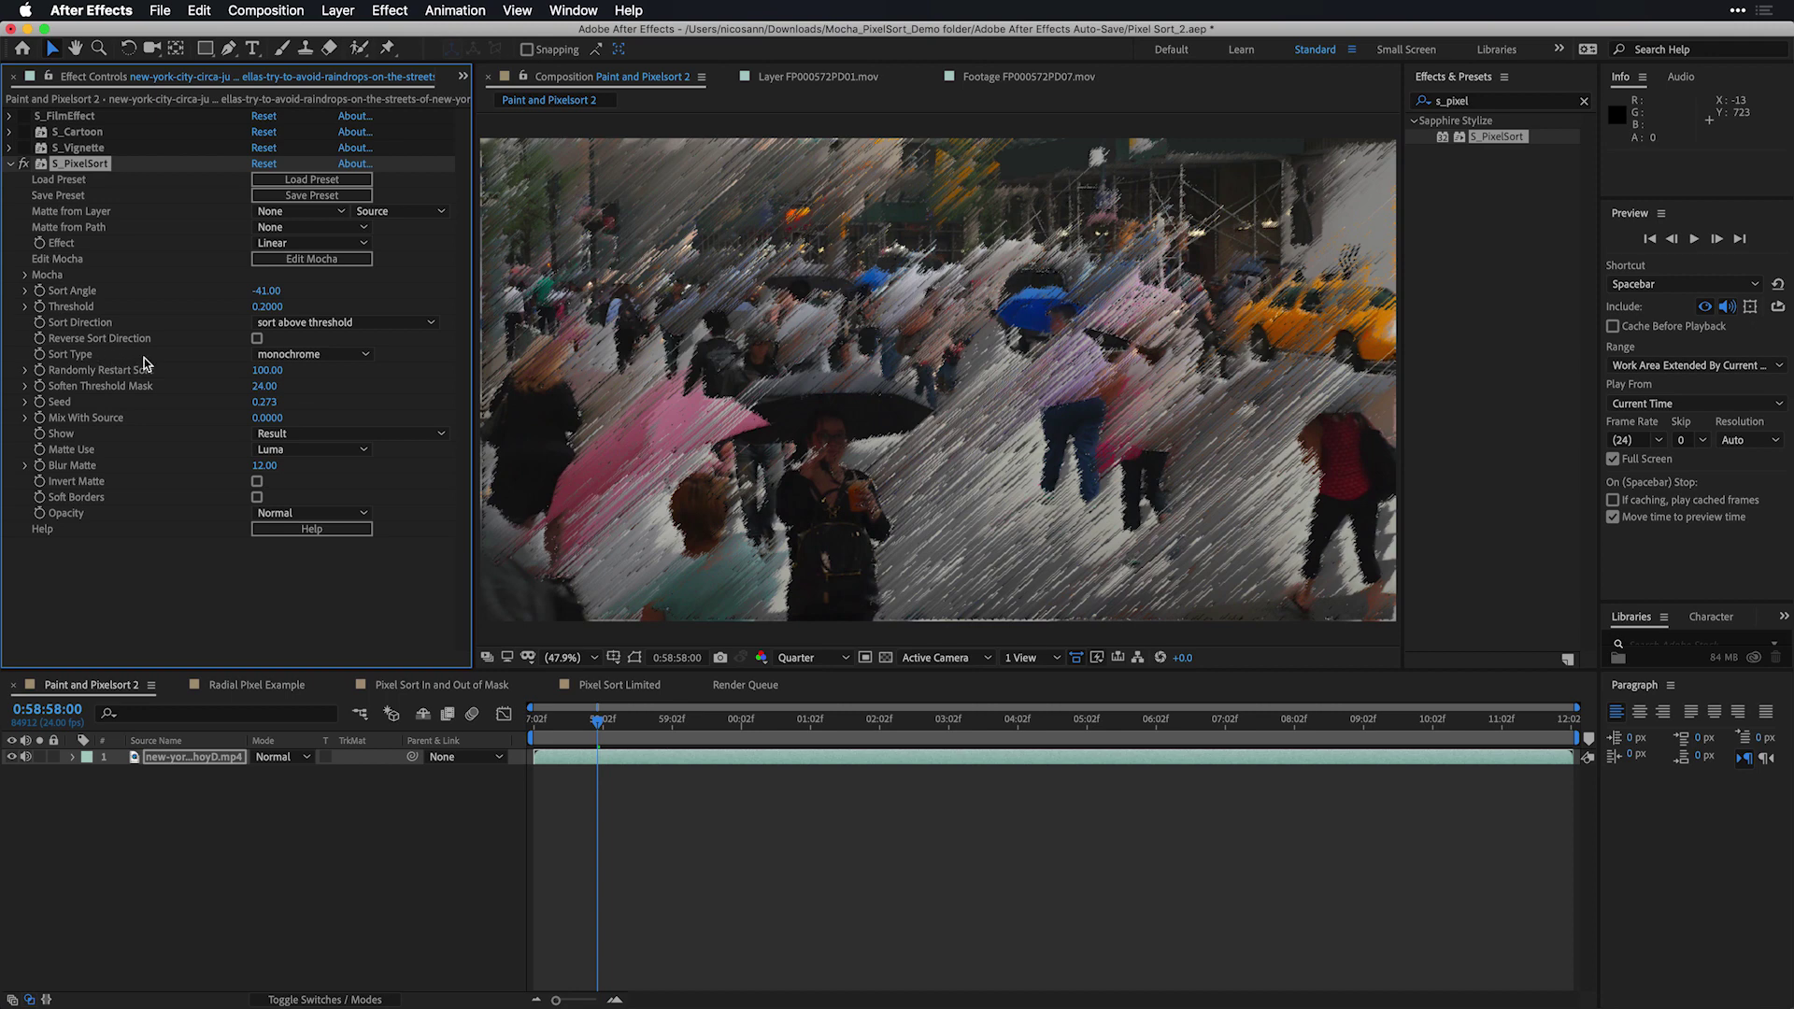
Enable S_Vignette, S_Cartoon and S_FilmEffect, and raise Threshold to 0.5640.
{"action": "left_click", "coordinate": [25, 148]}
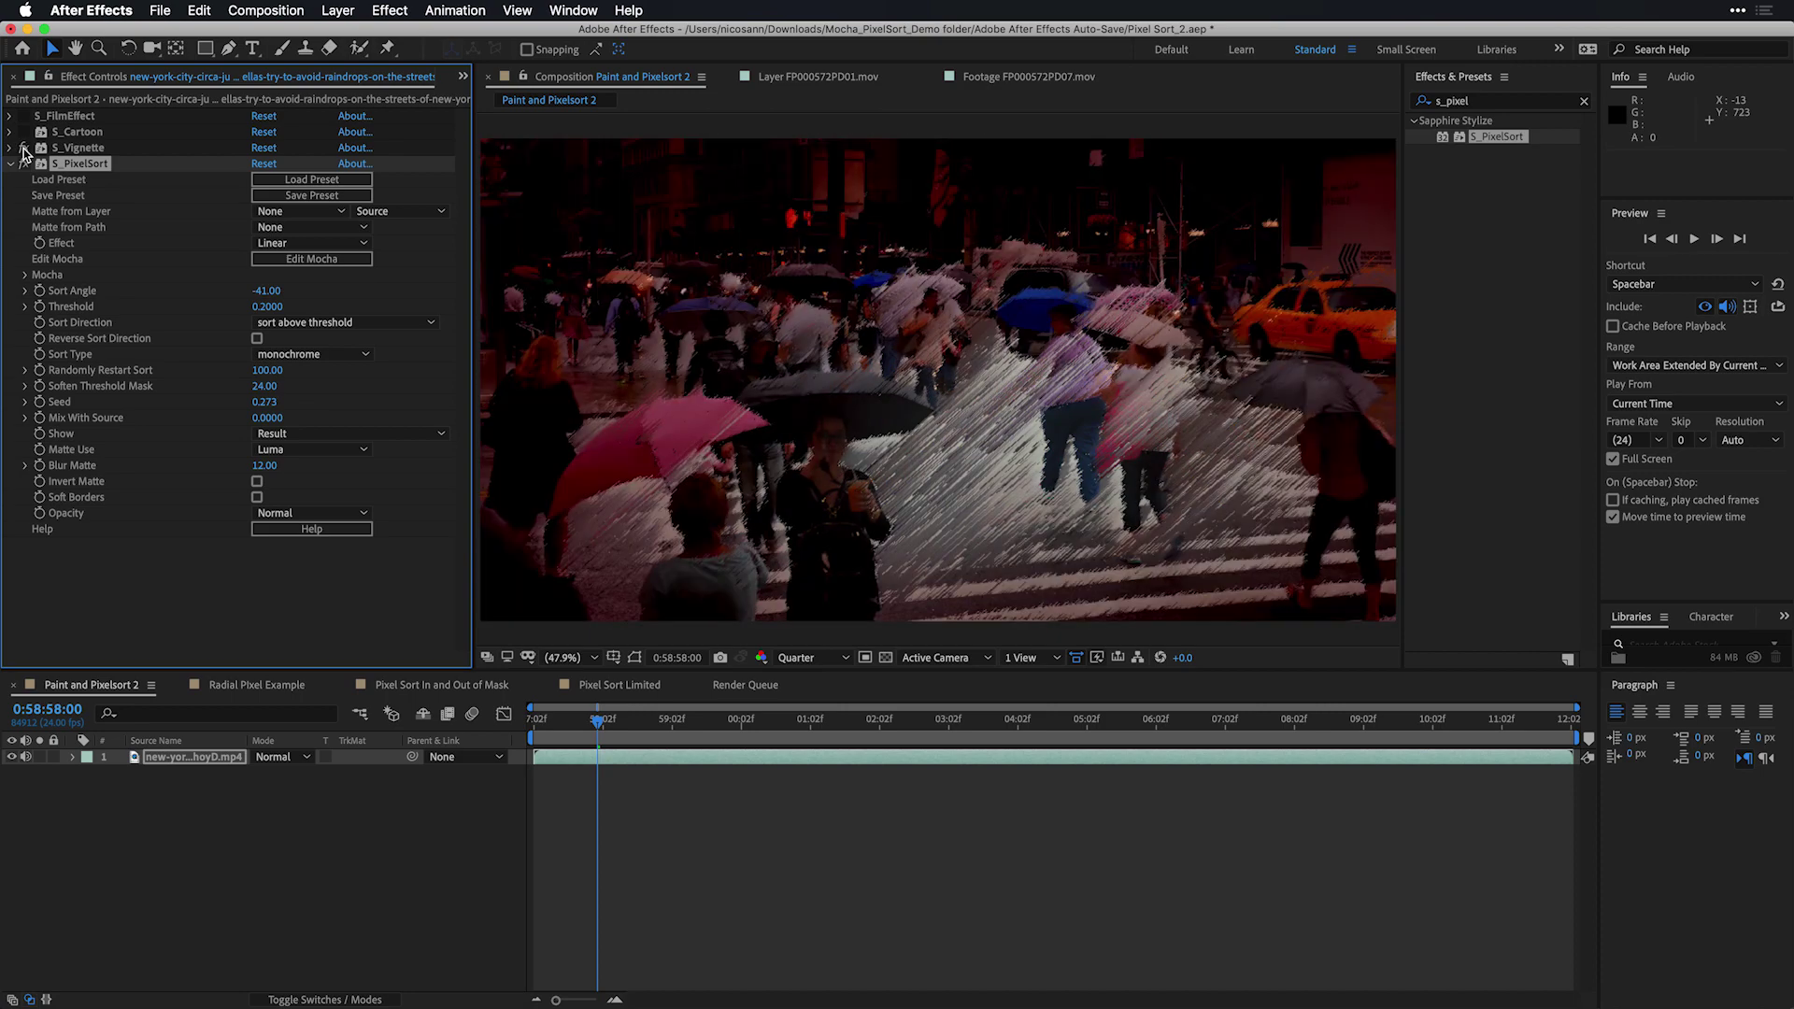
{"action": "left_click", "coordinate": [26, 132]}
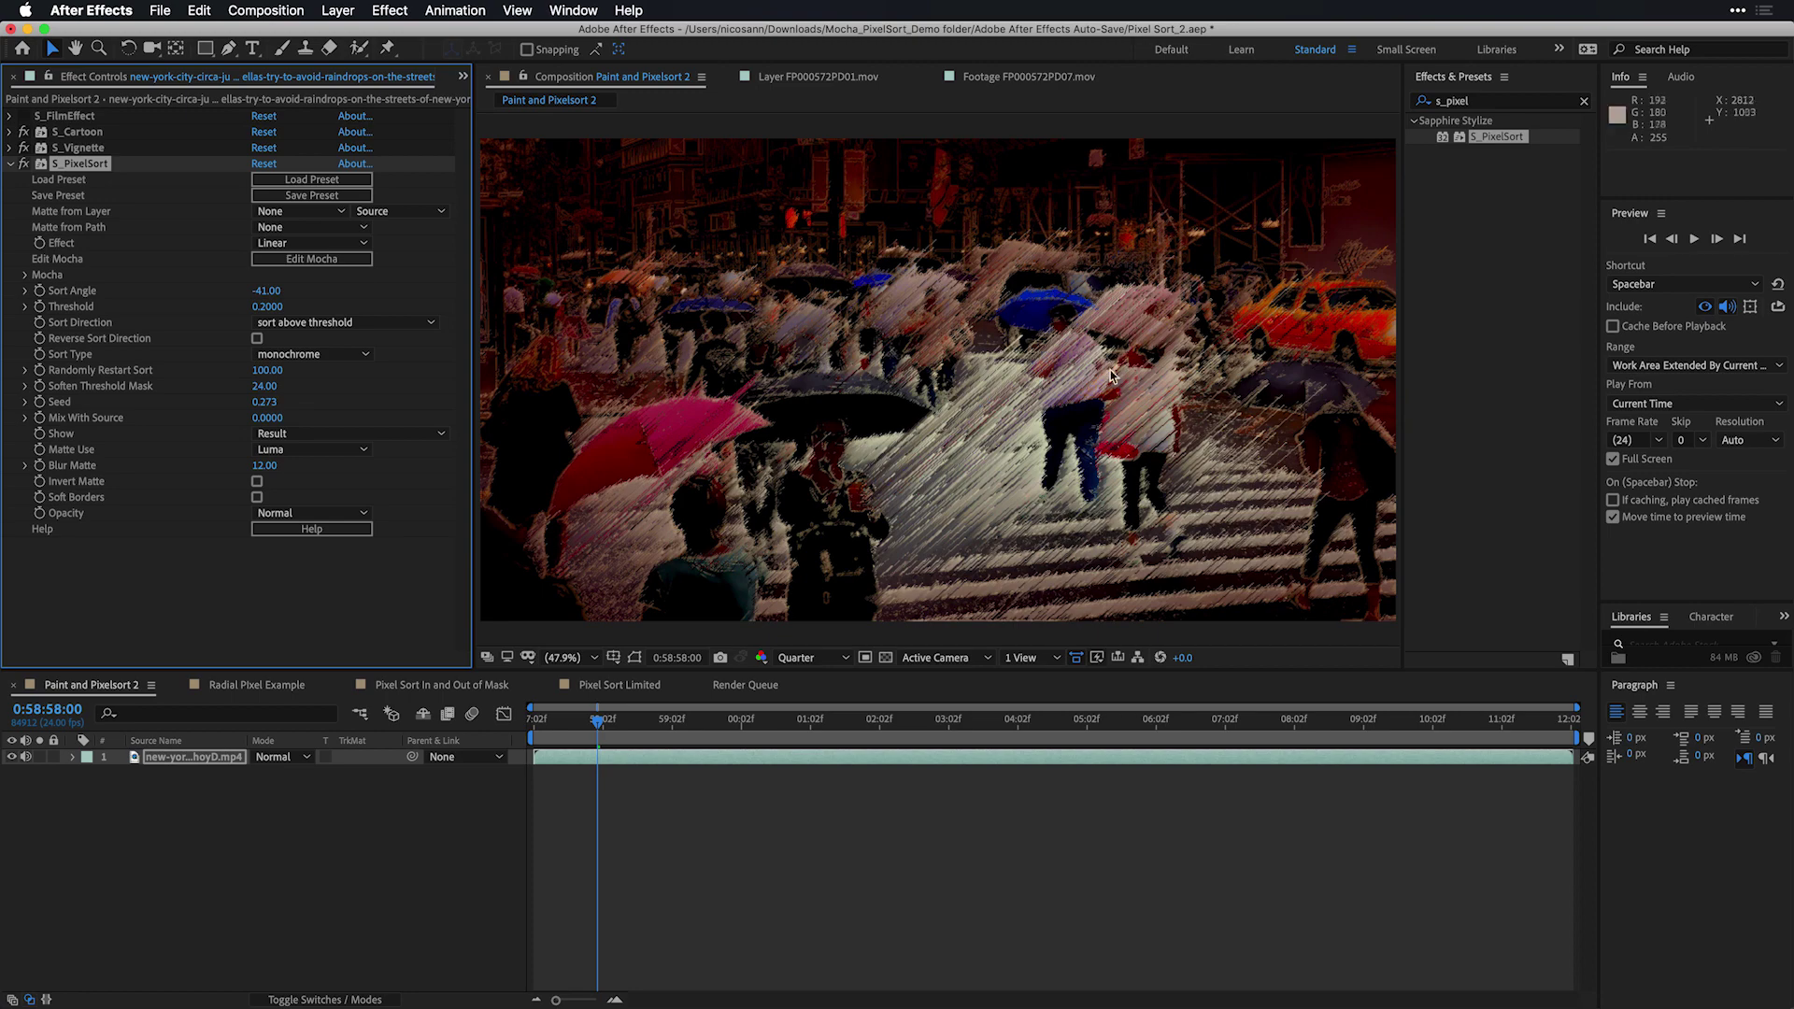
{"action": "left_click", "coordinate": [24, 117]}
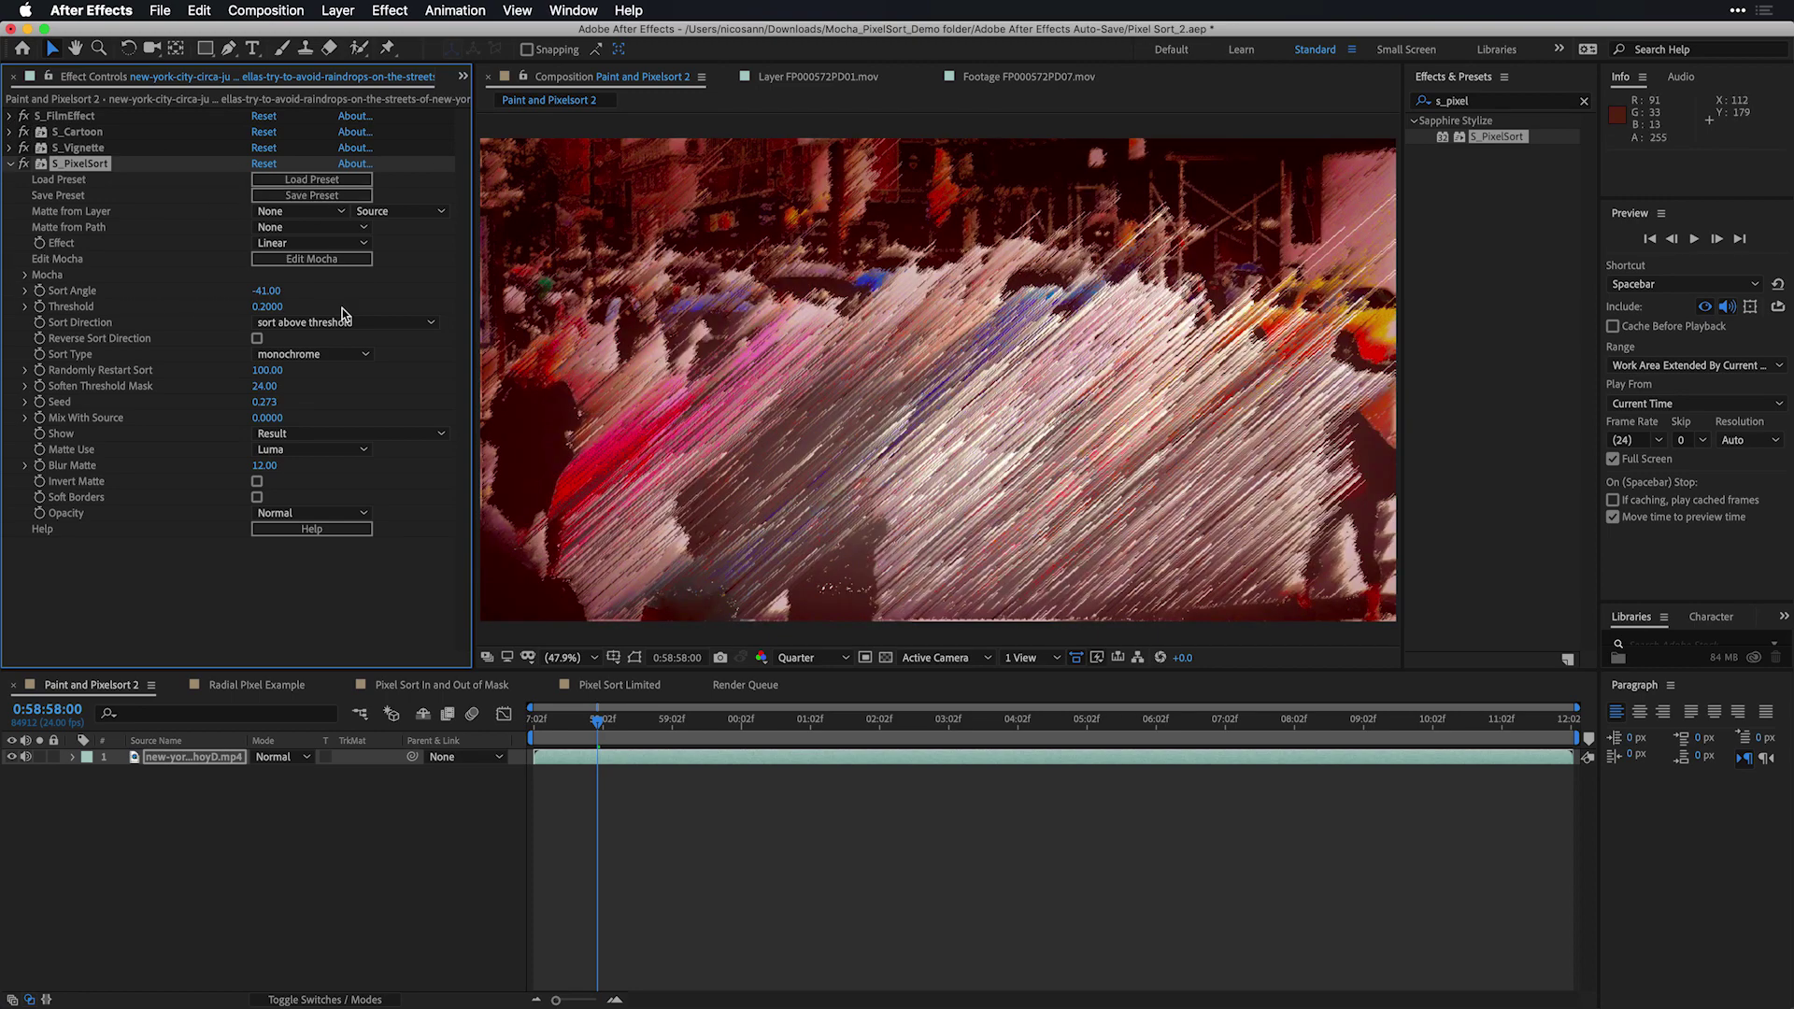
{"action": "left_click_drag", "start_coordinate": [267, 308], "coordinate": [312, 307]}
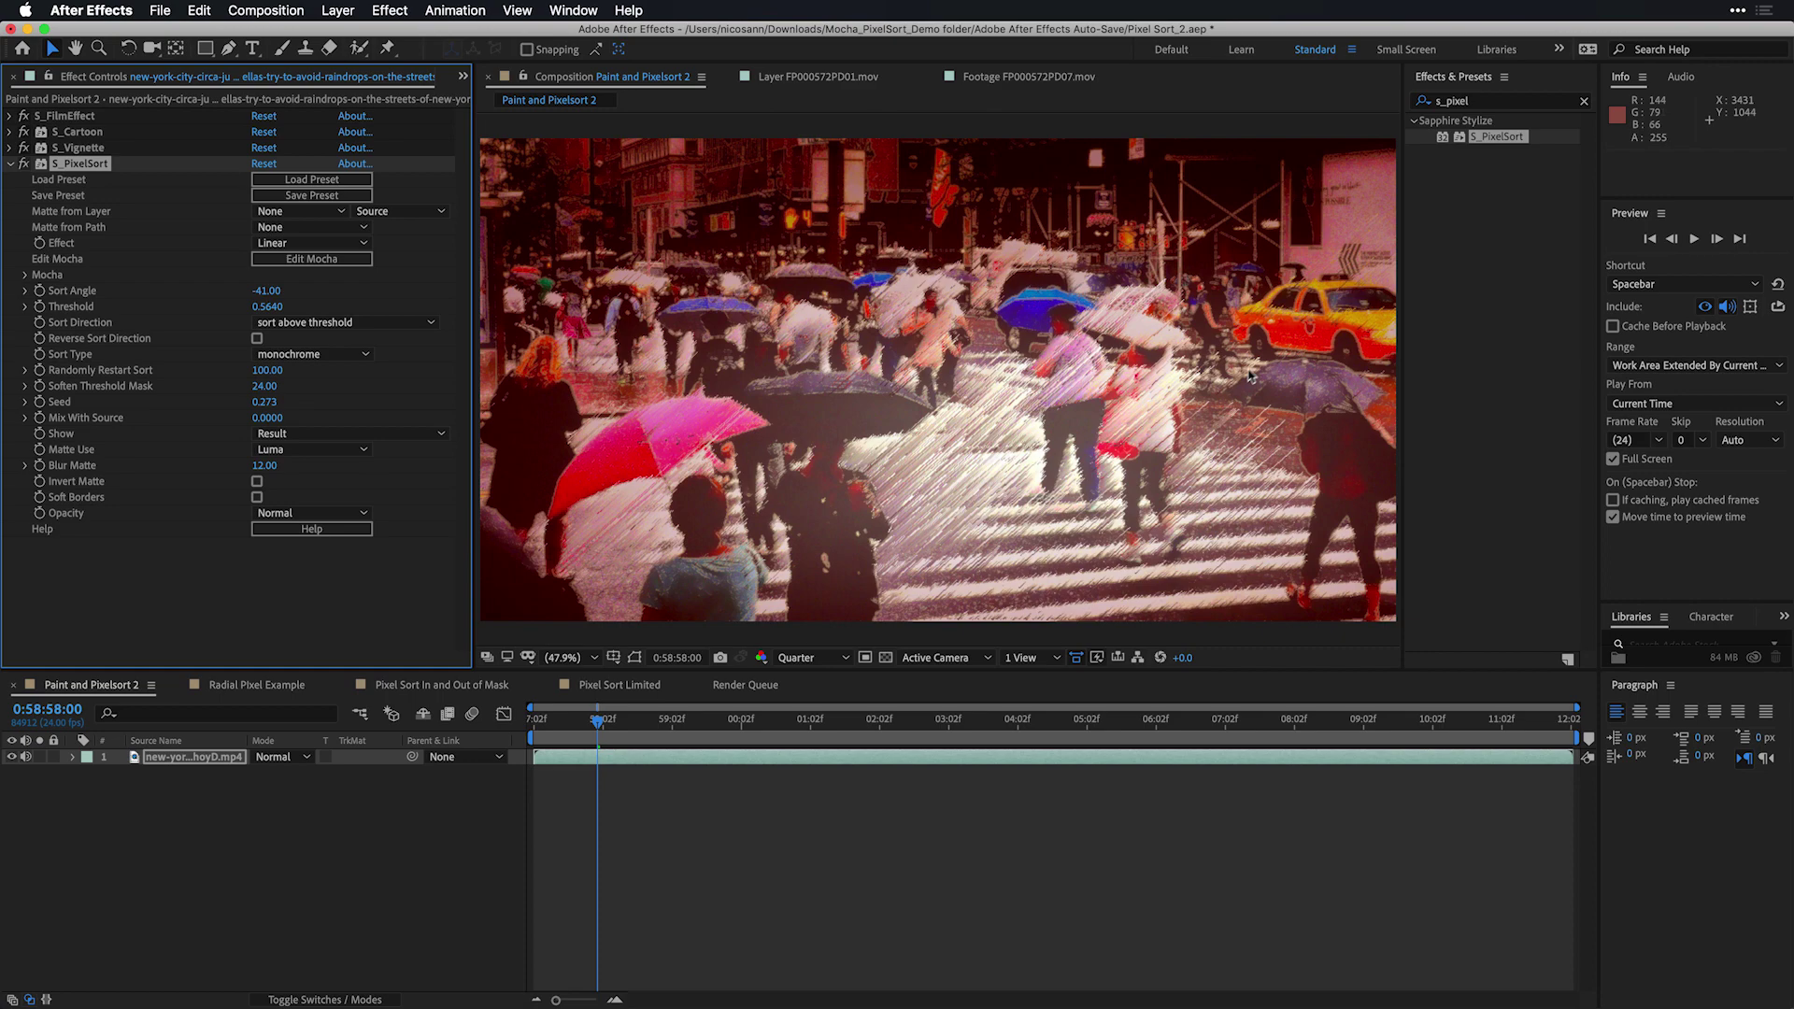
Switch to the Pixel Sort In and Out of Mask composition, check layer 18's keyframes, and solo it.
{"action": "left_click", "coordinate": [448, 689]}
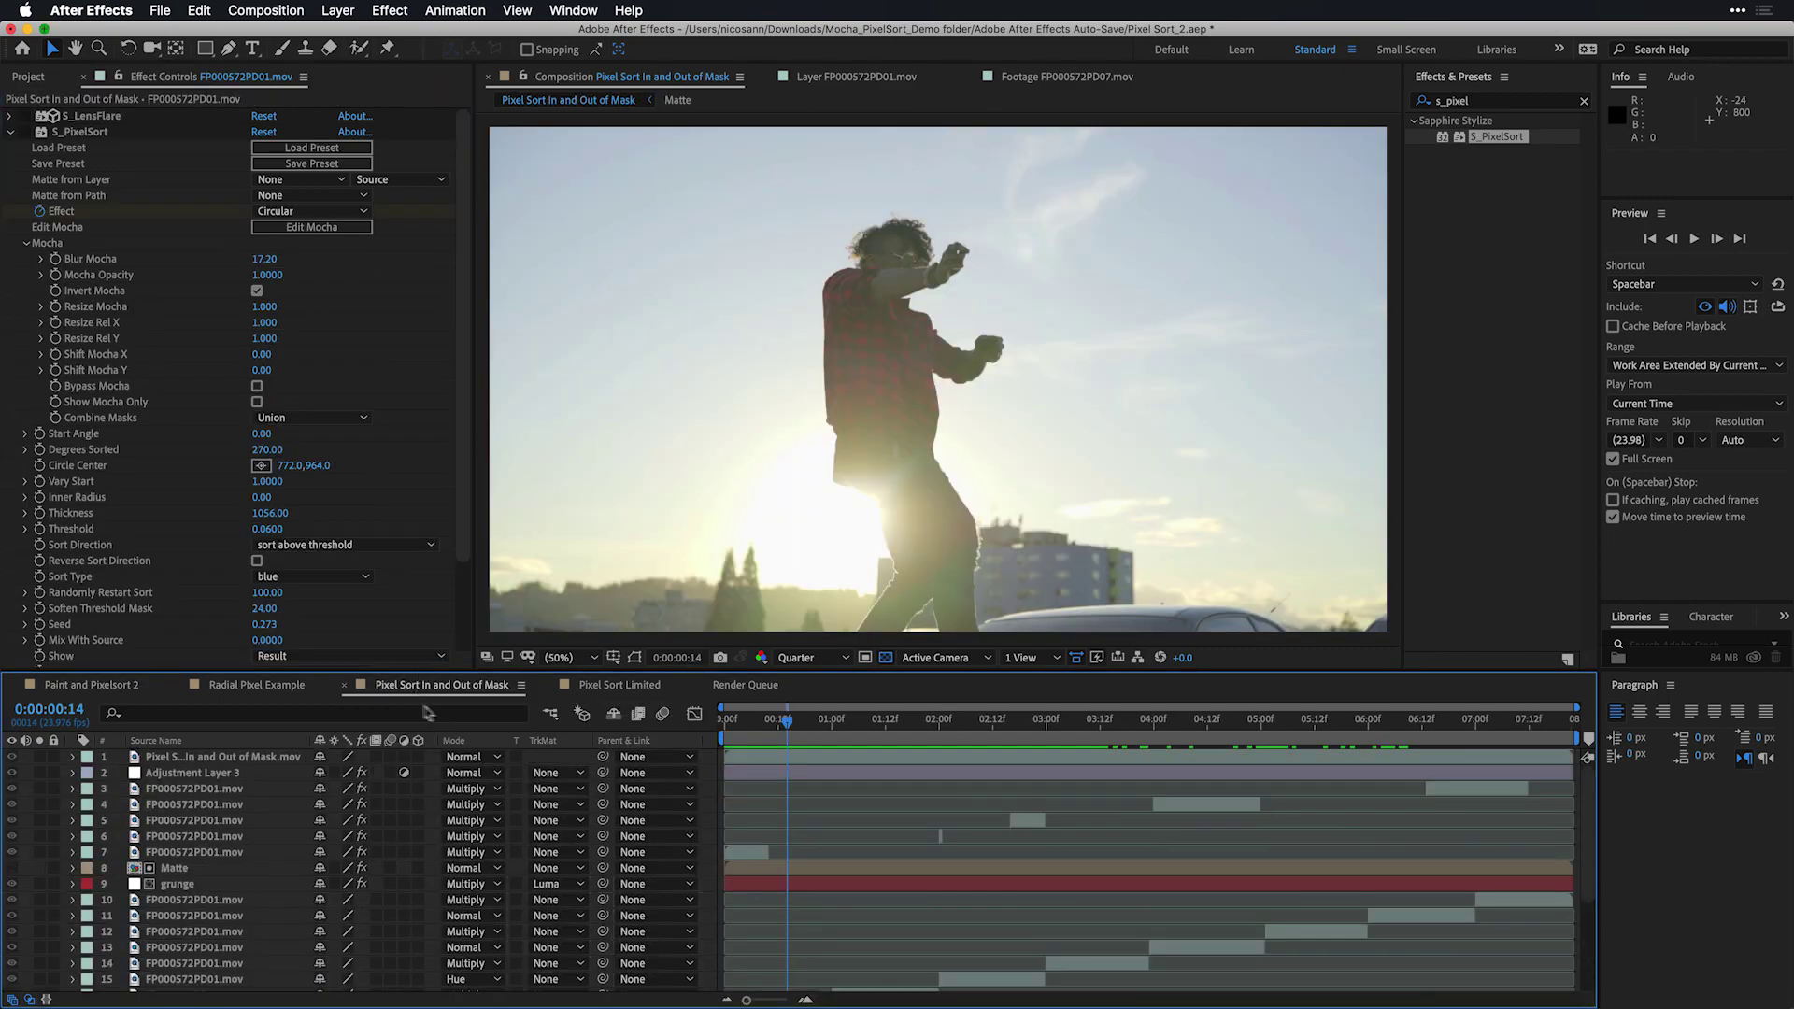
{"action": "scroll", "coordinate": [472, 735], "scroll_direction": "down", "scroll_amount": 5}
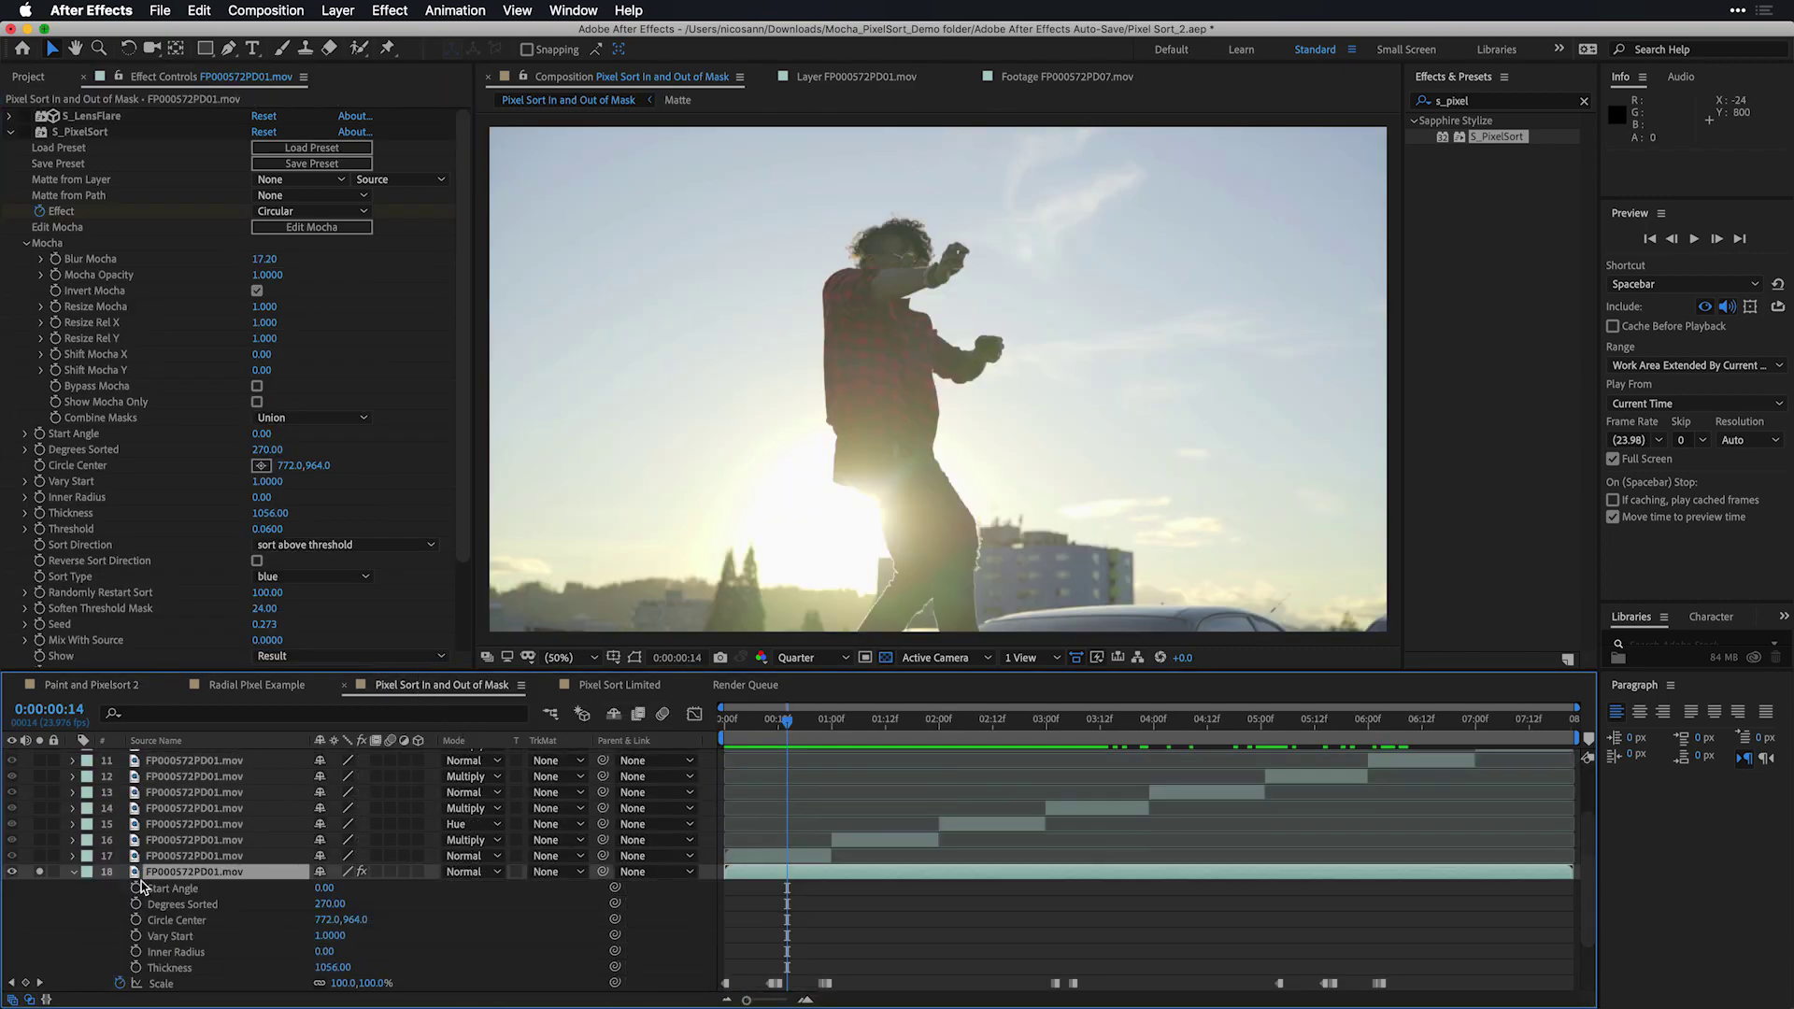
{"action": "left_click", "coordinate": [40, 872]}
{"action": "left_click", "coordinate": [73, 871]}
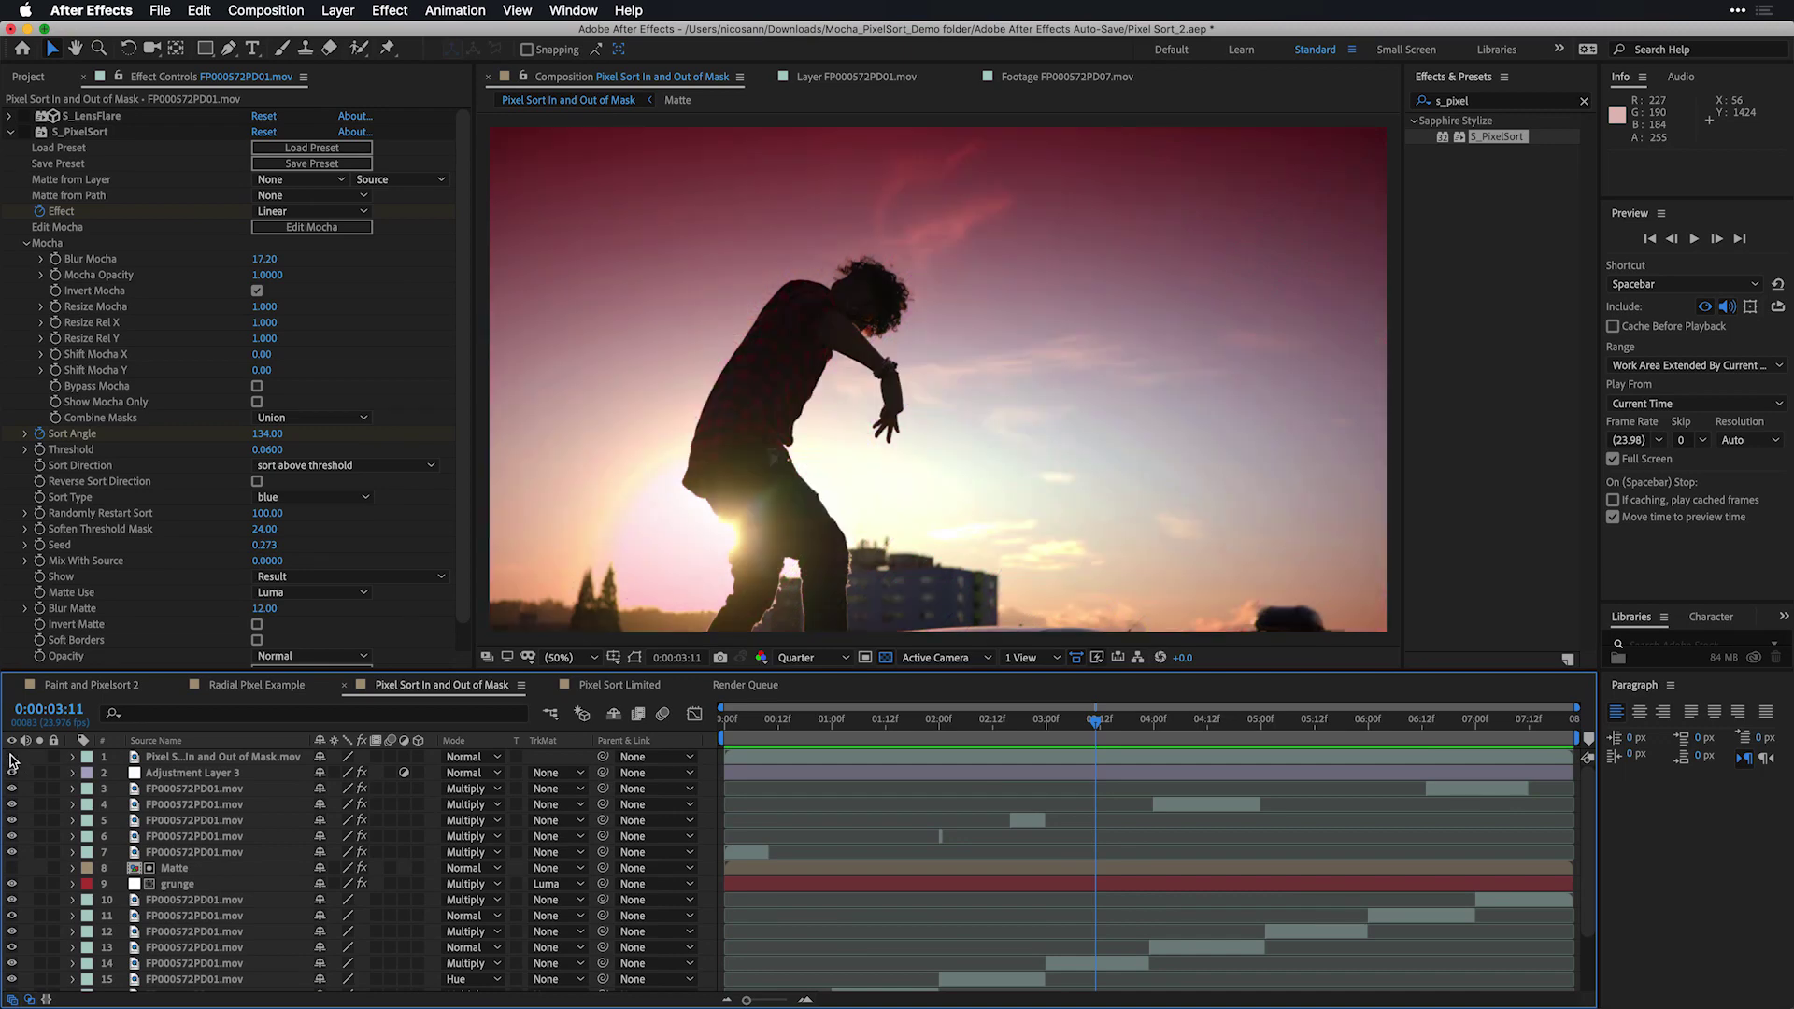
{"action": "scroll", "coordinate": [206, 819], "scroll_direction": "down", "scroll_amount": 3}
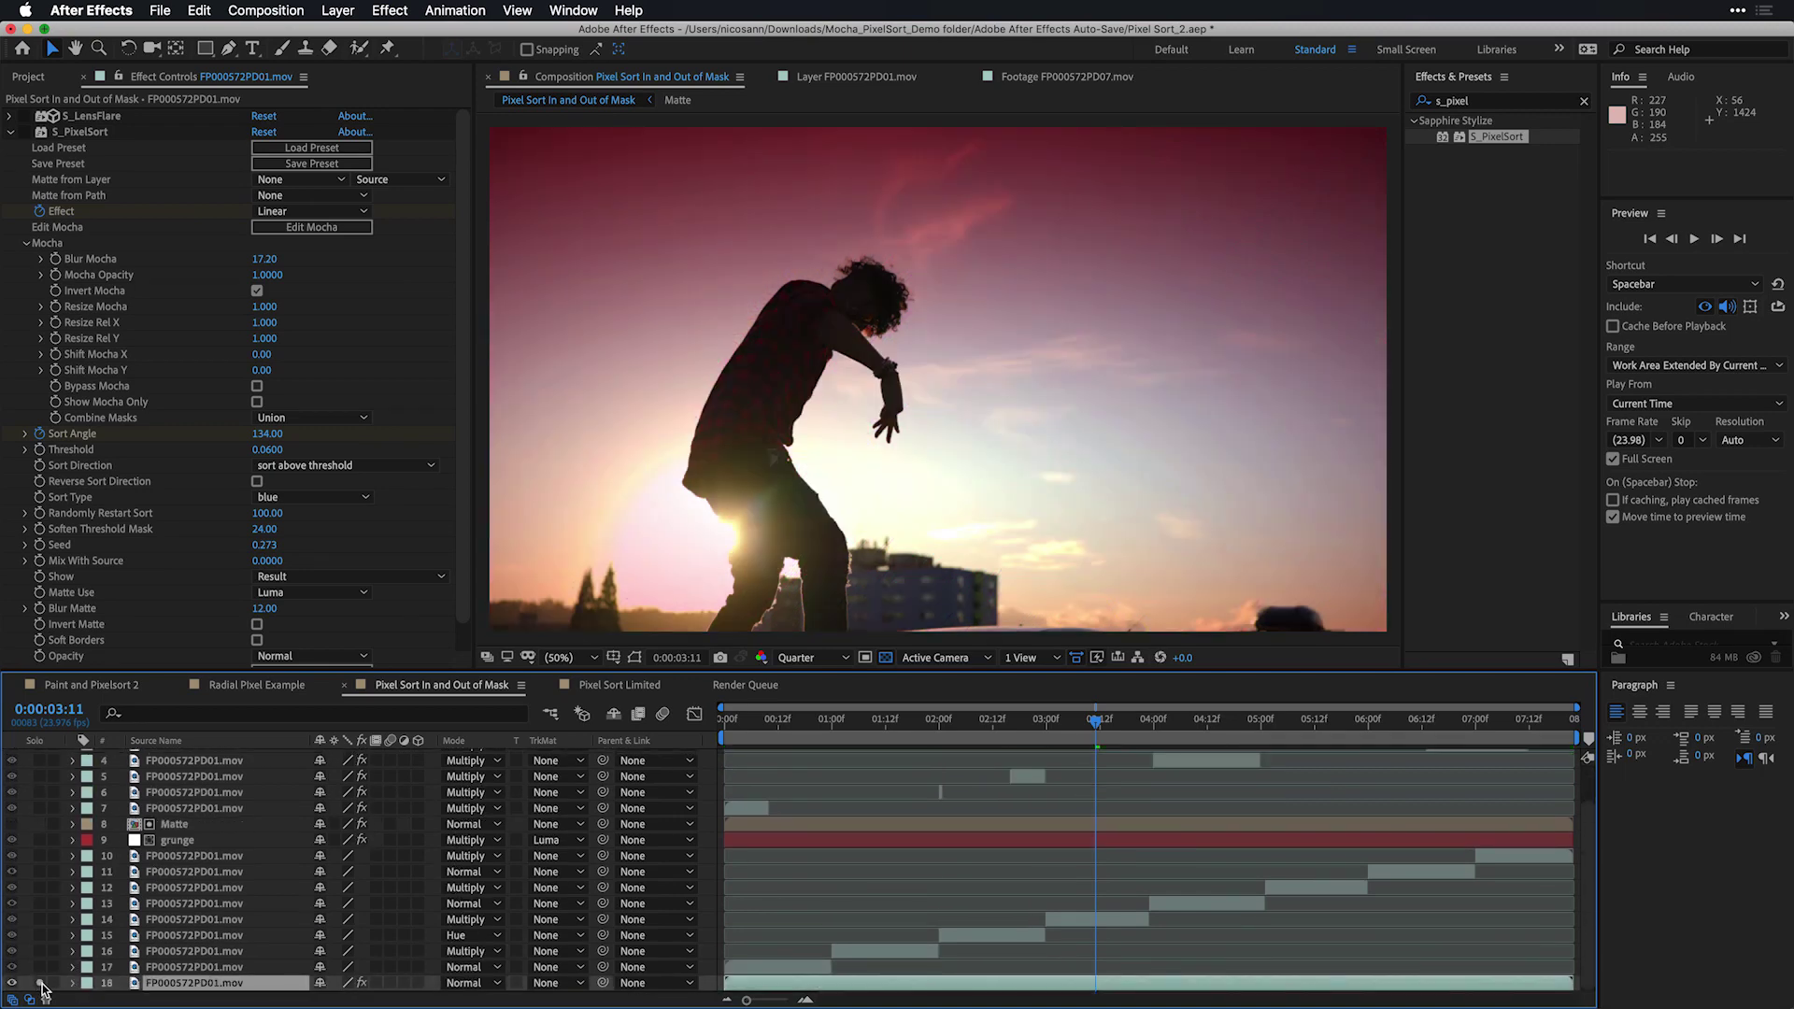
{"action": "left_click", "coordinate": [39, 983]}
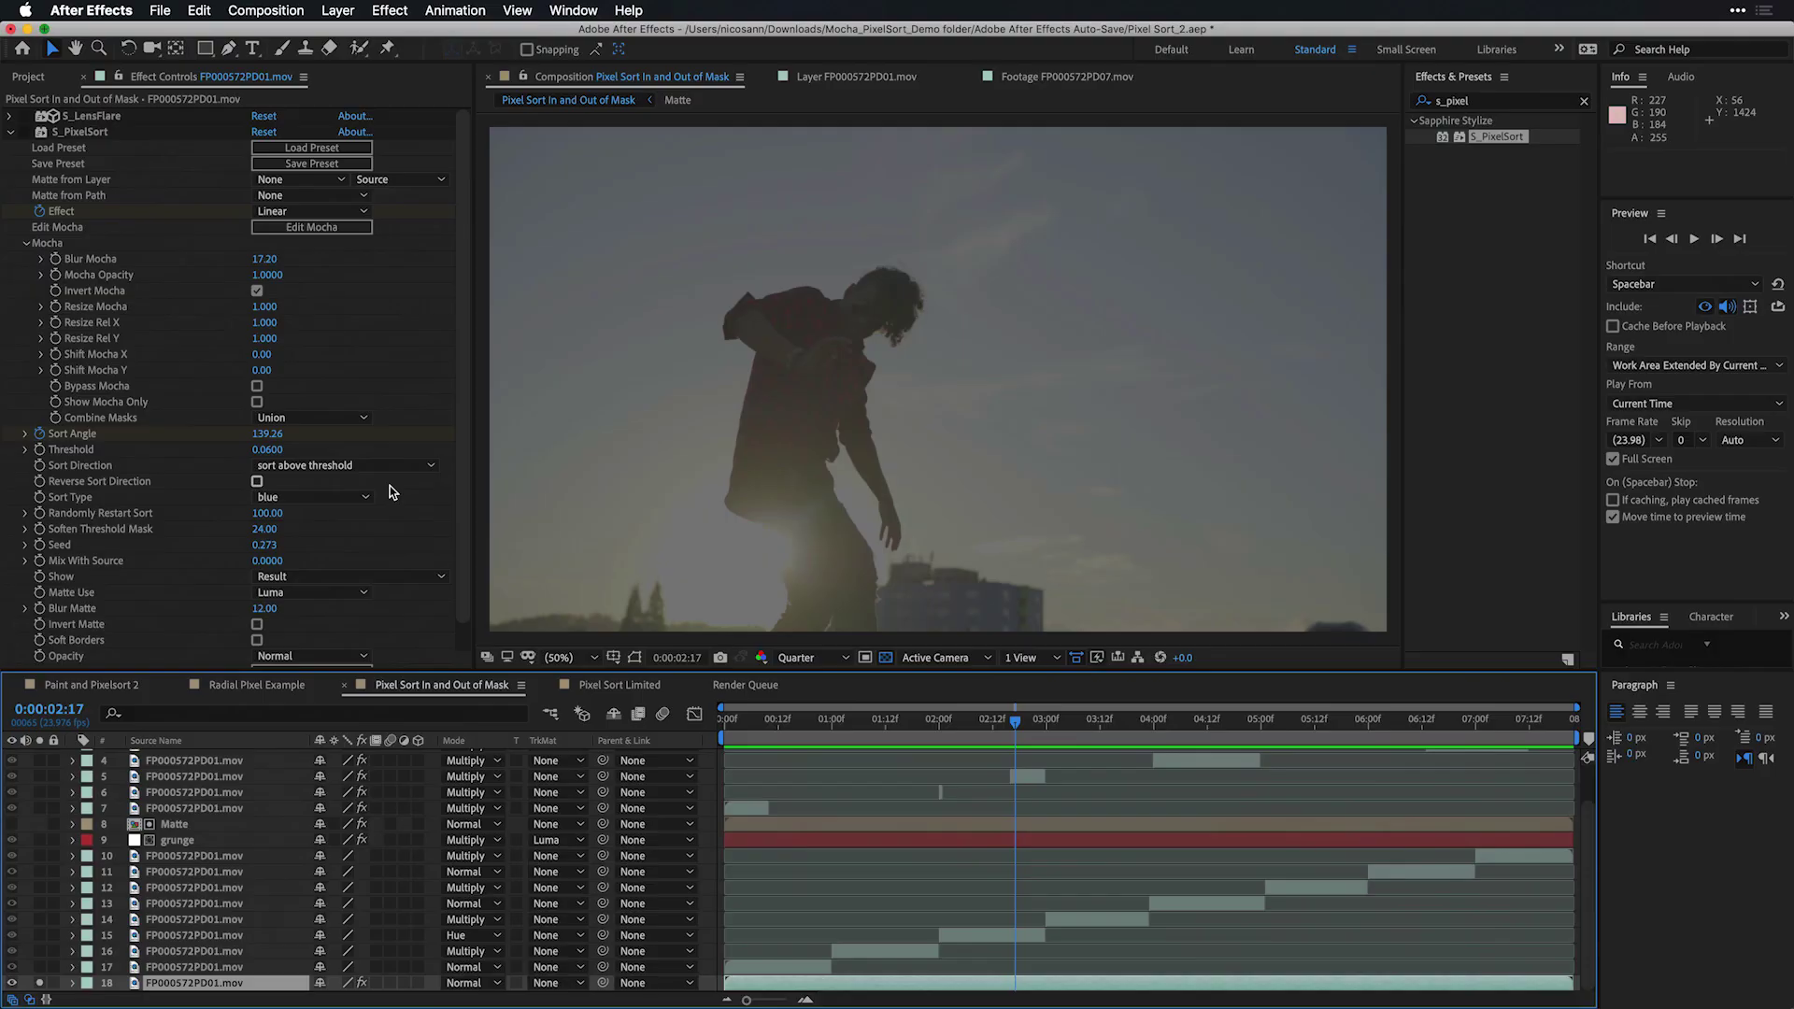
Enable S_PixelSort and play the composition from its start.
{"action": "left_click", "coordinate": [24, 132]}
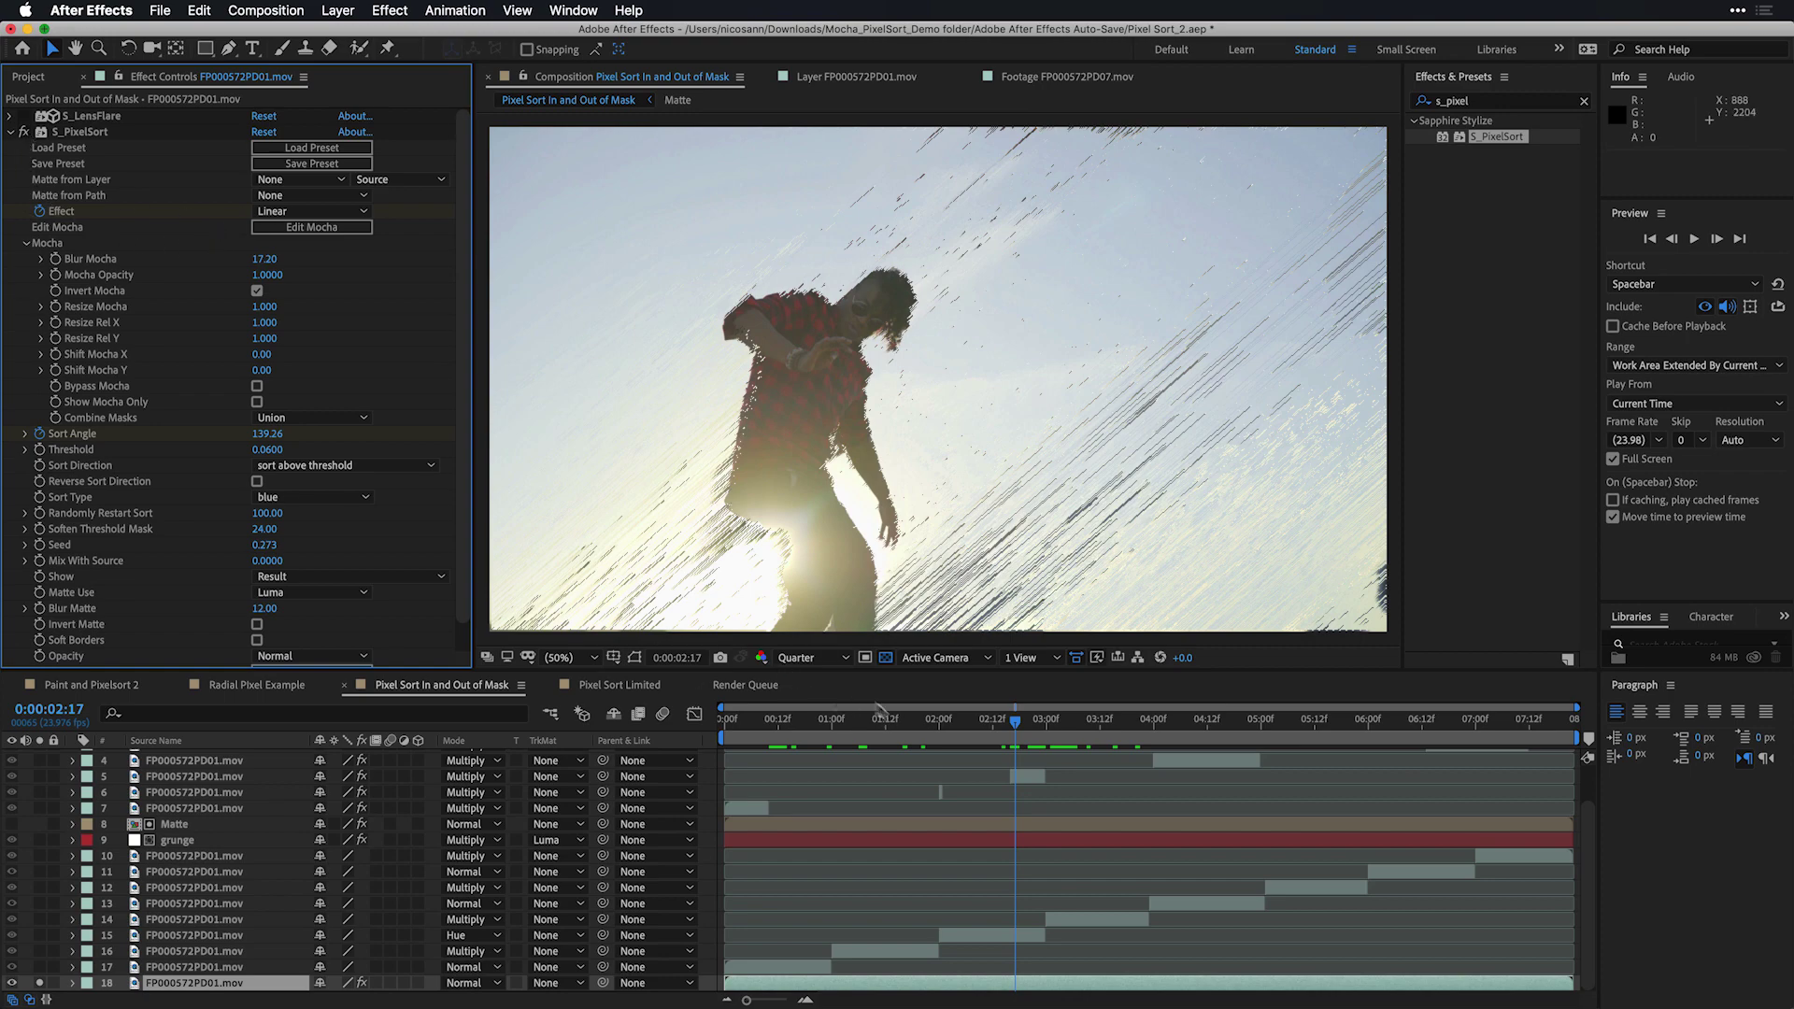
{"action": "left_click_drag", "start_coordinate": [1014, 720], "coordinate": [1067, 763]}
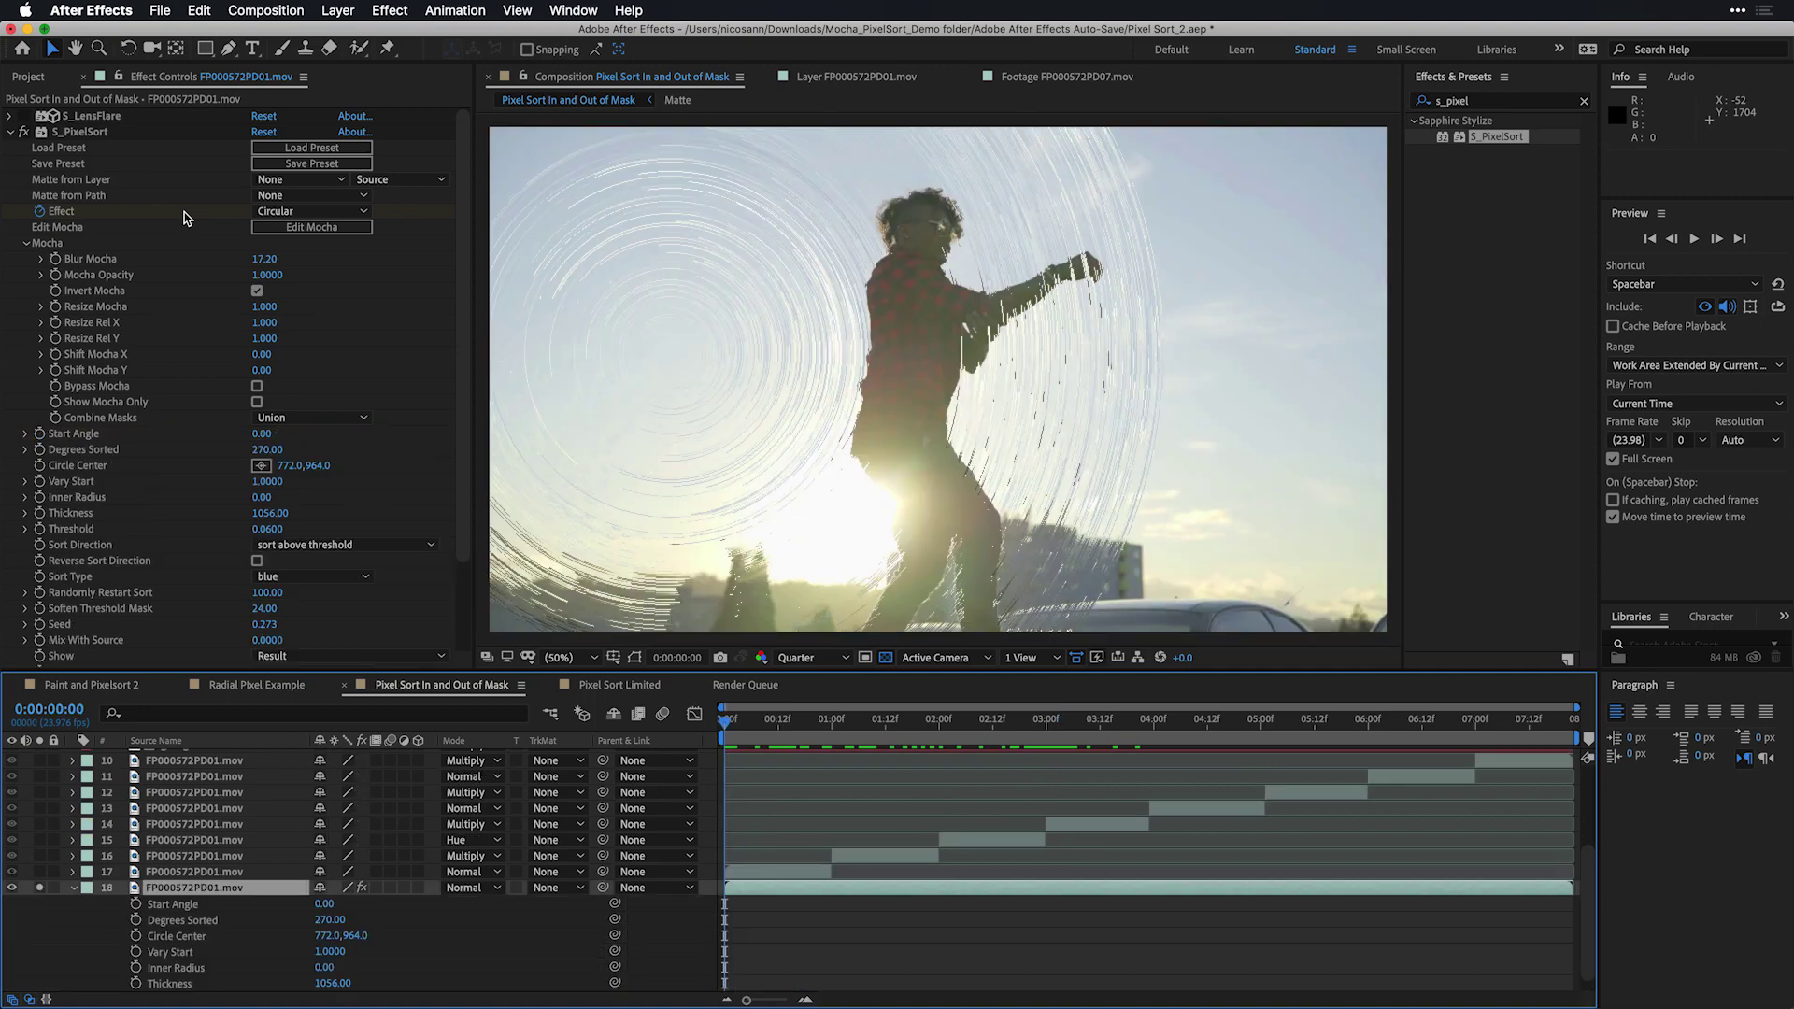
{"action": "key", "text": "space"}
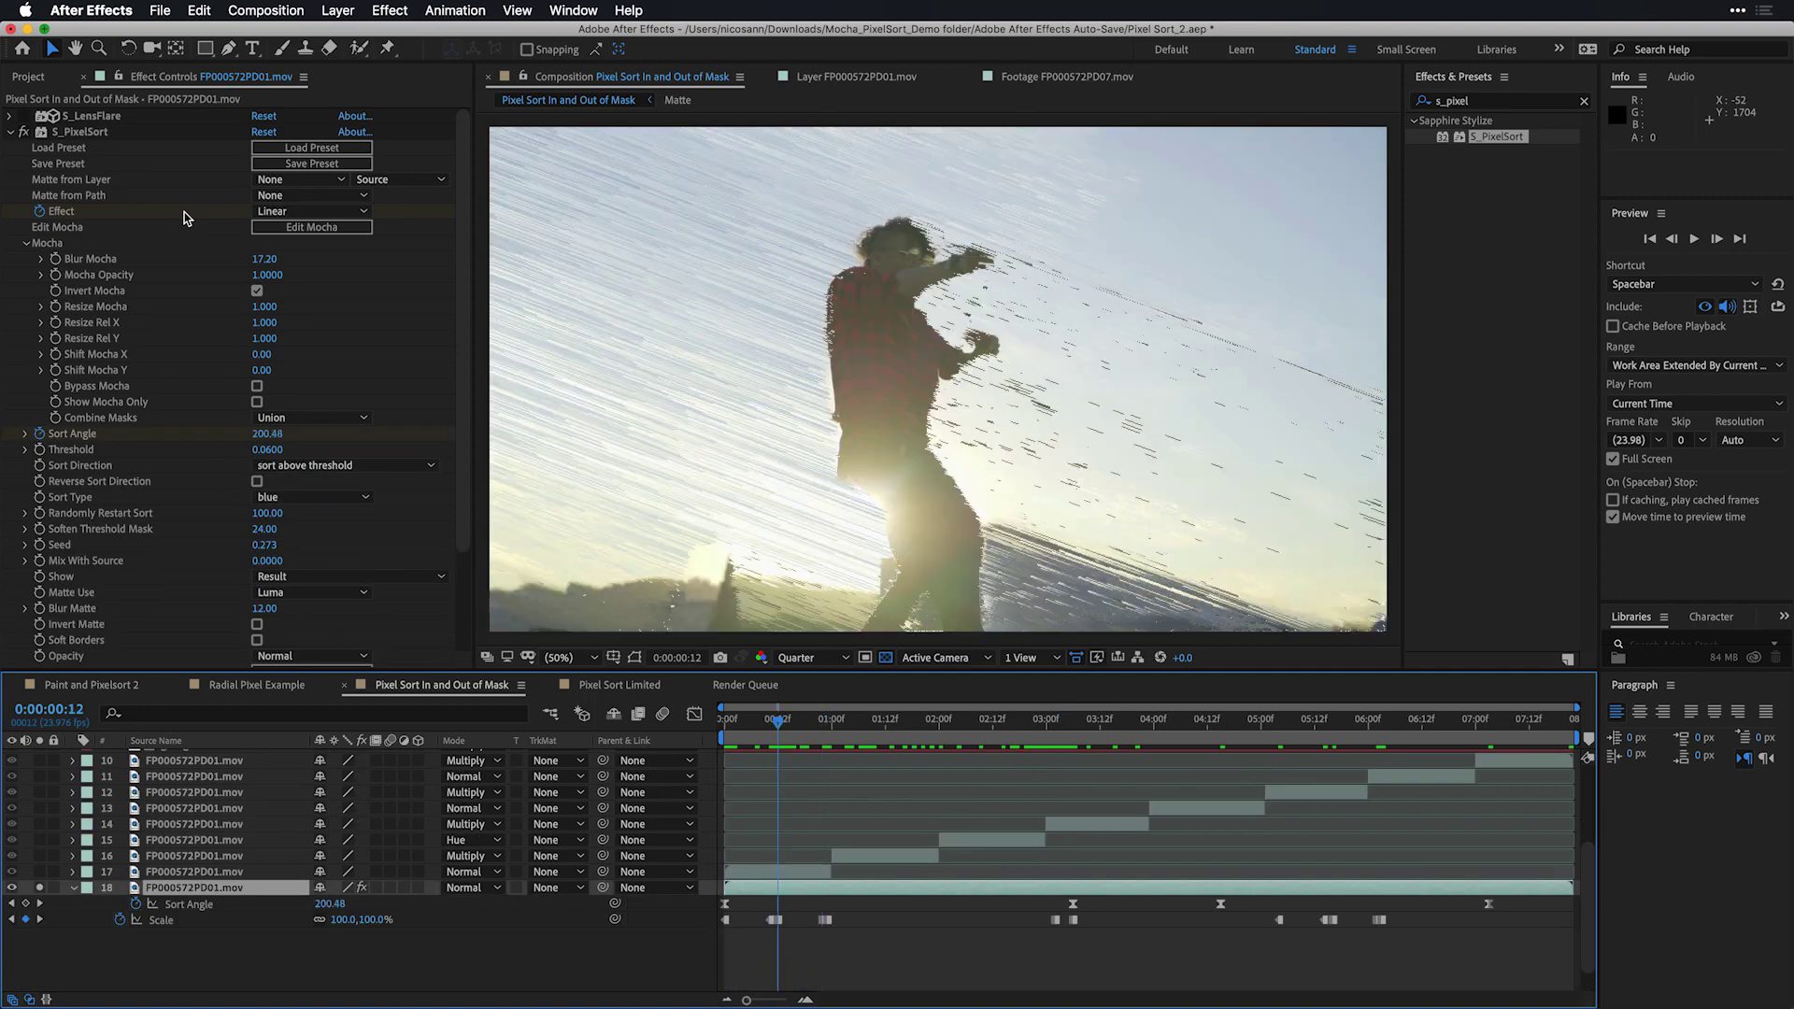
Scrub forward to check the sort, then launch Edit Mocha for the subject matte.
{"action": "key", "text": "space"}
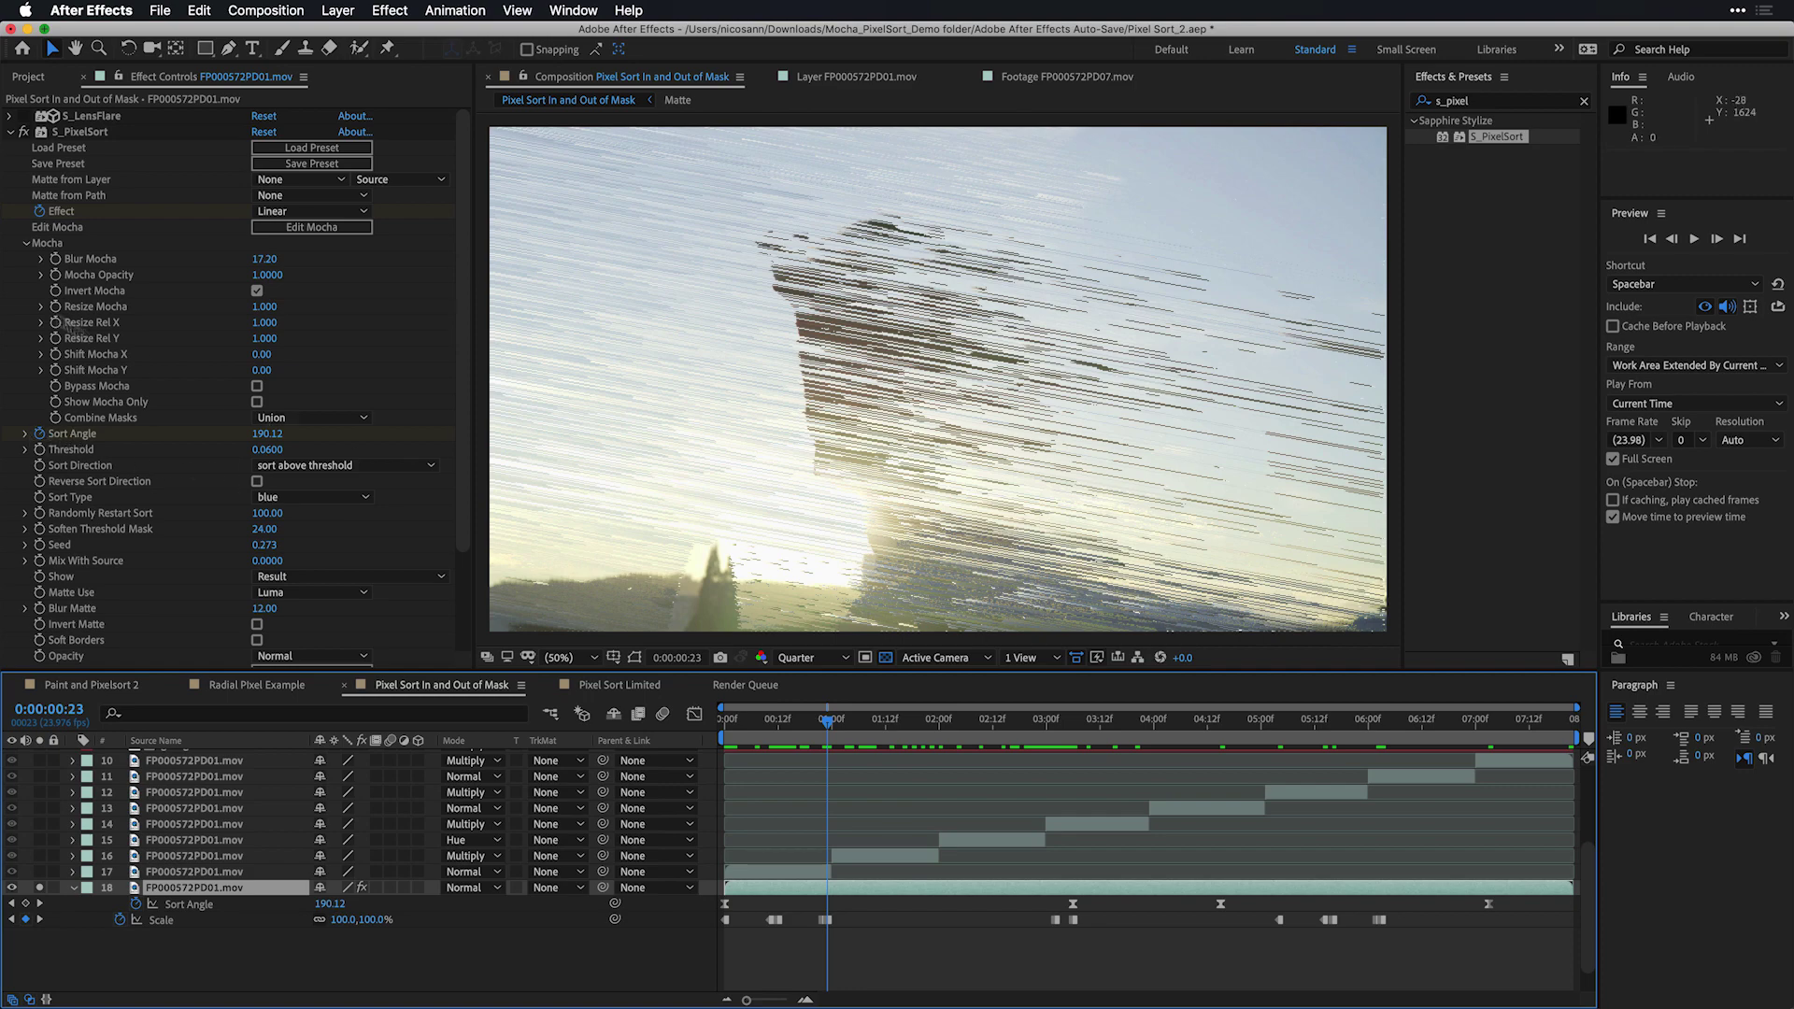
{"action": "left_click_drag", "start_coordinate": [859, 731], "coordinate": [922, 730]}
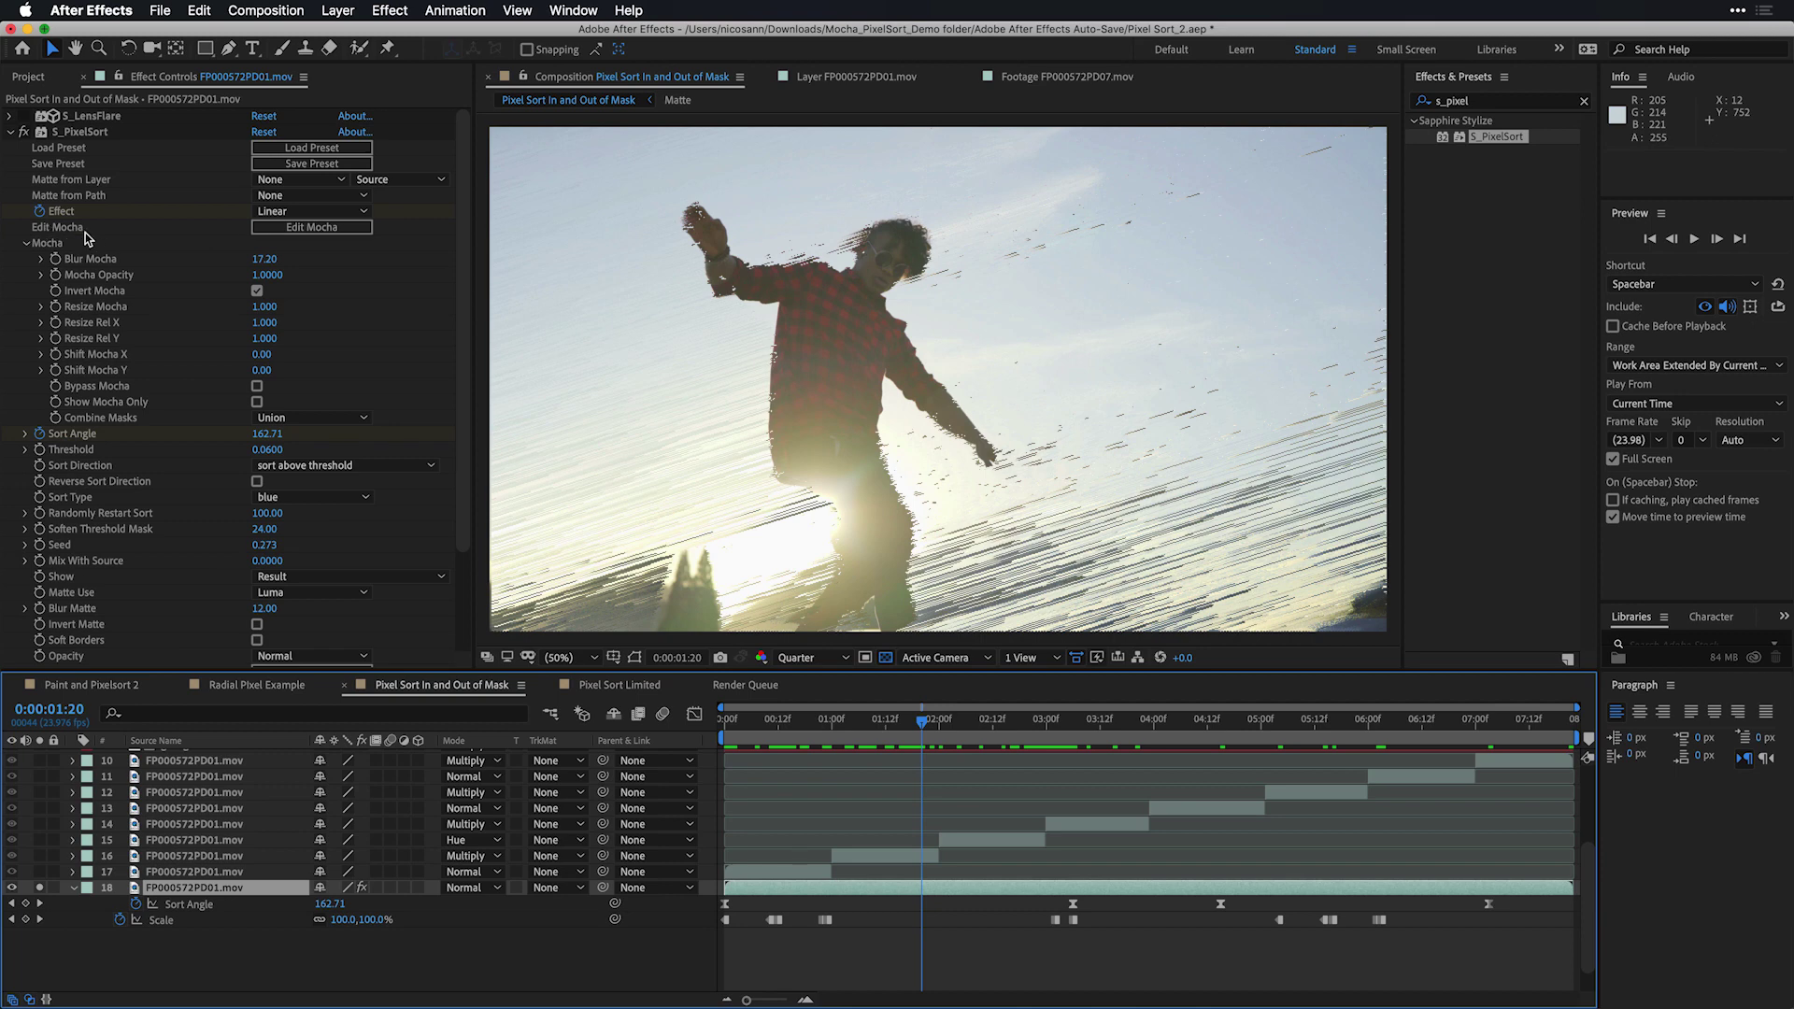
{"action": "left_click", "coordinate": [268, 230]}
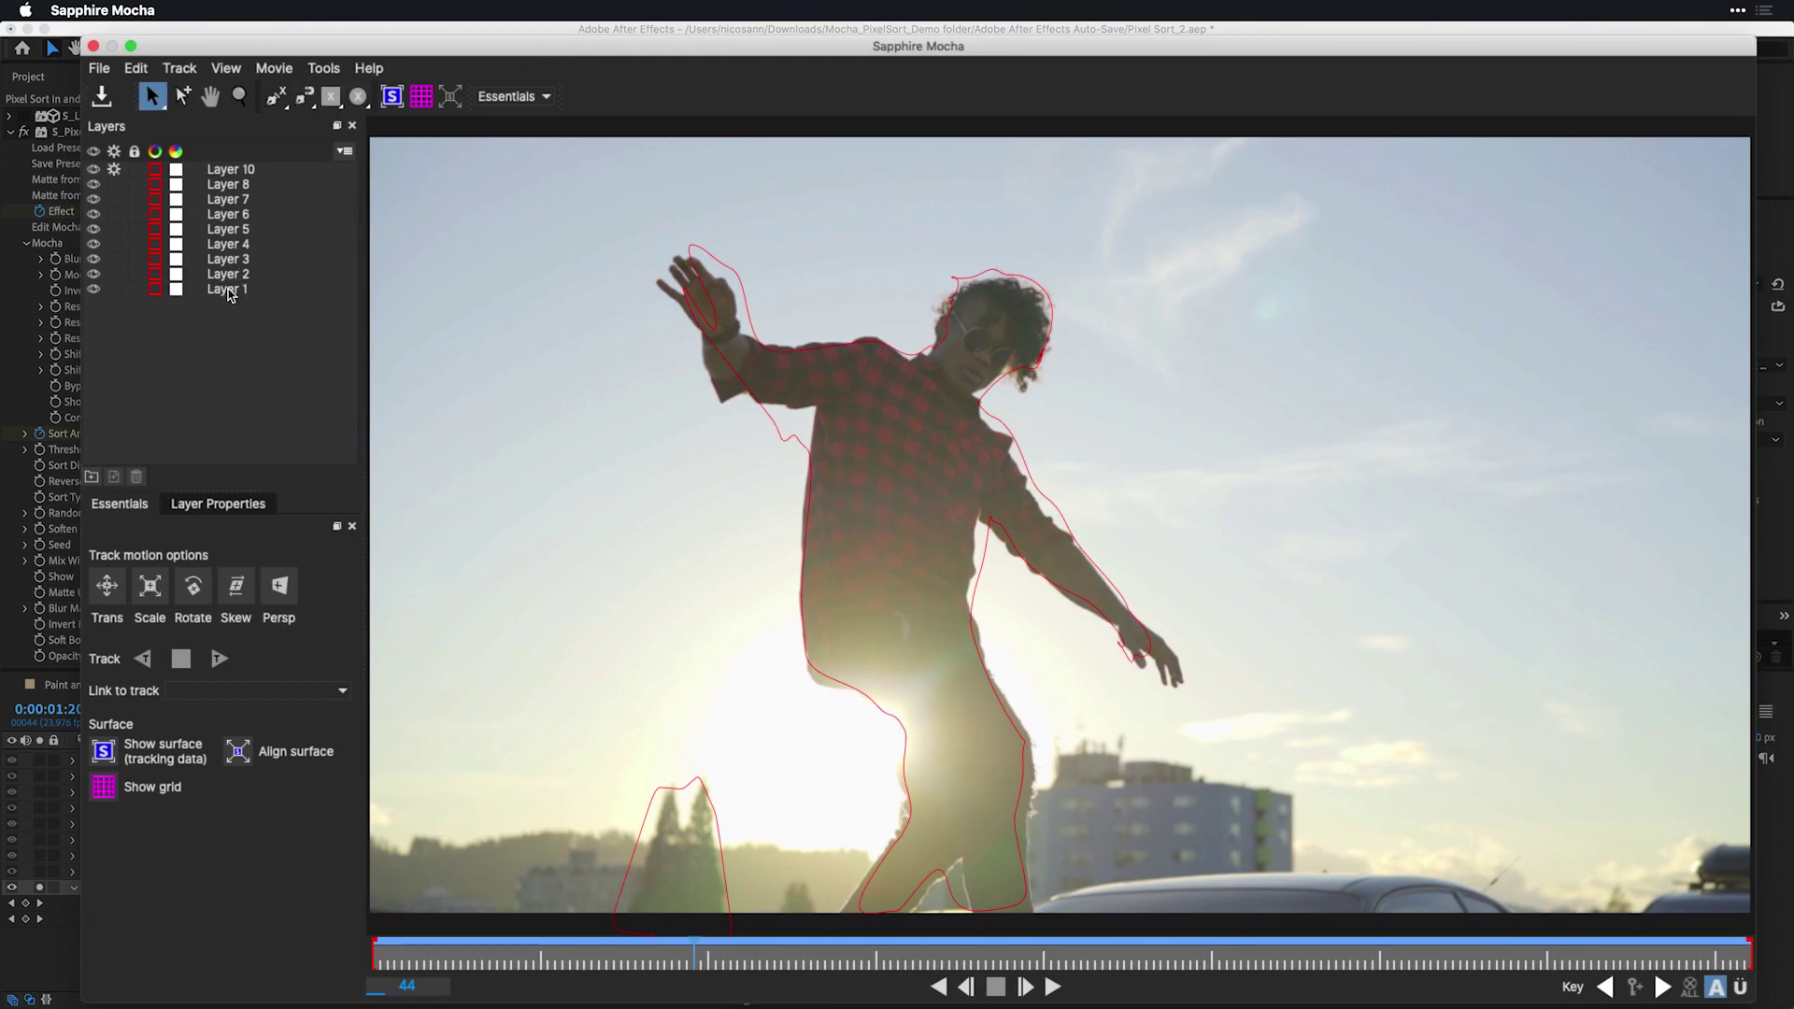
Scrub through the clip checking the spline fits of Layer 1 and Layer 2.
{"action": "left_click", "coordinate": [228, 290]}
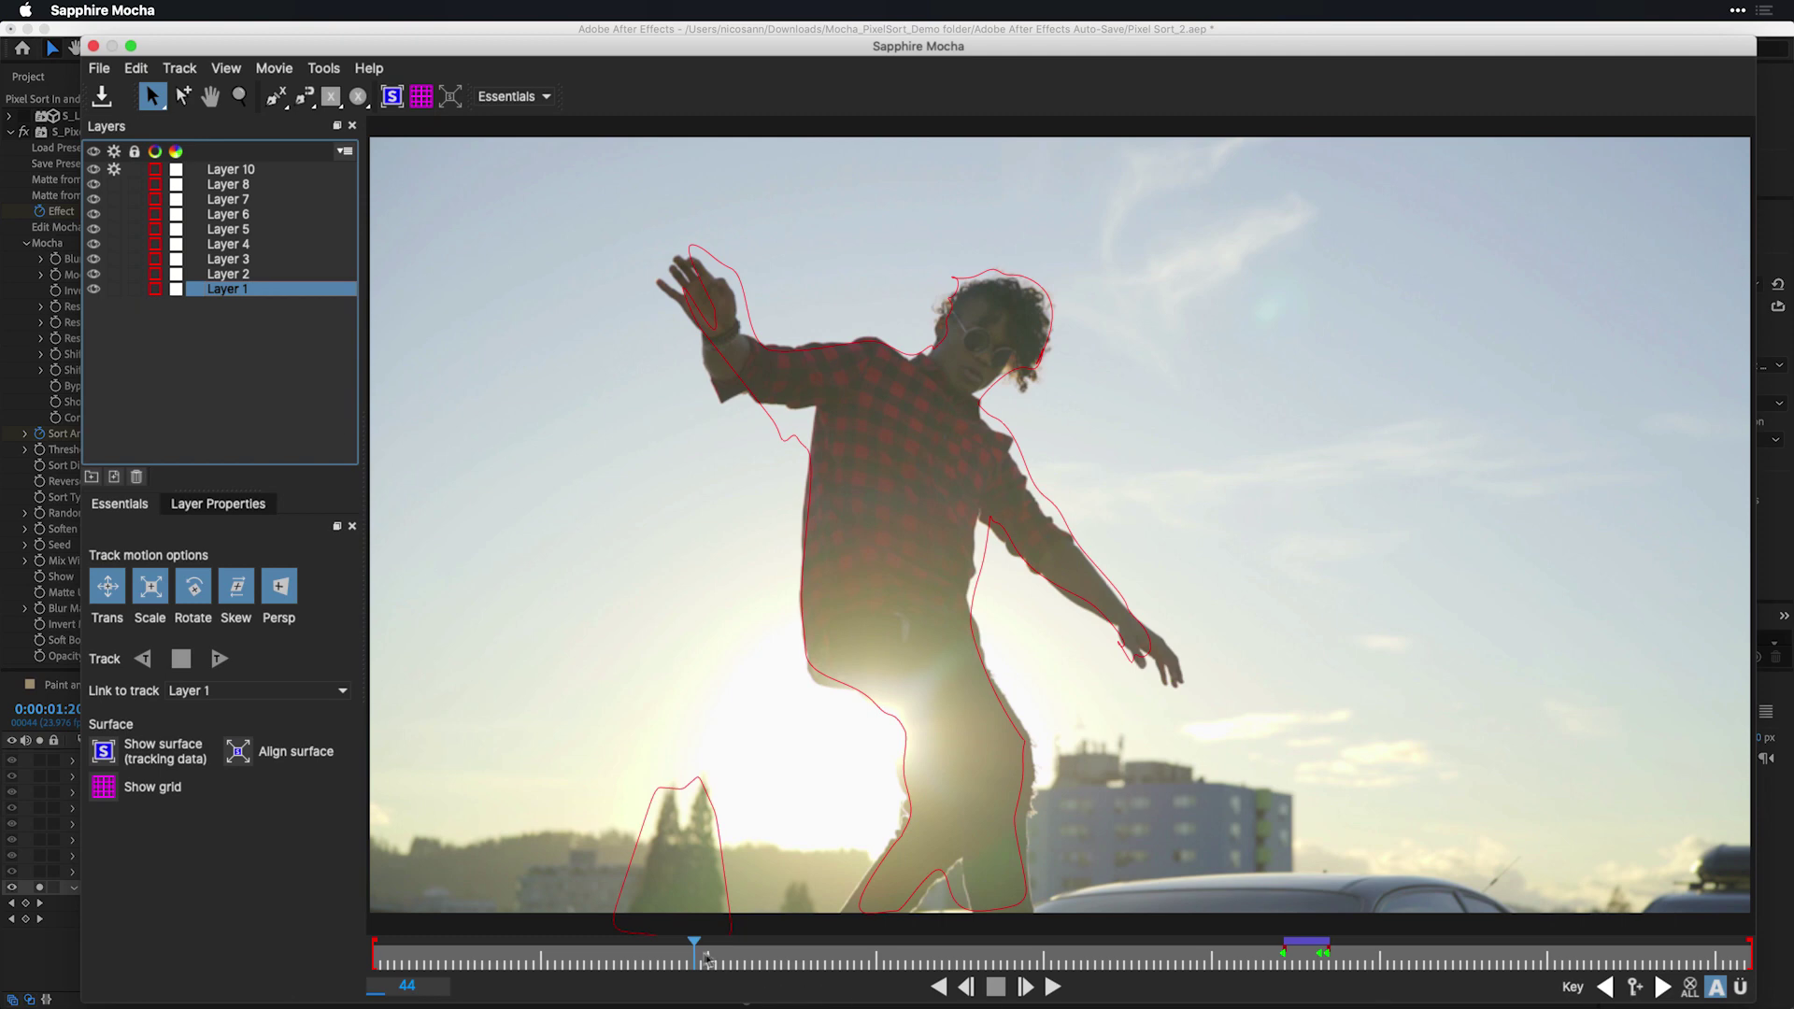
{"action": "left_click_drag", "start_coordinate": [691, 954], "coordinate": [1288, 977]}
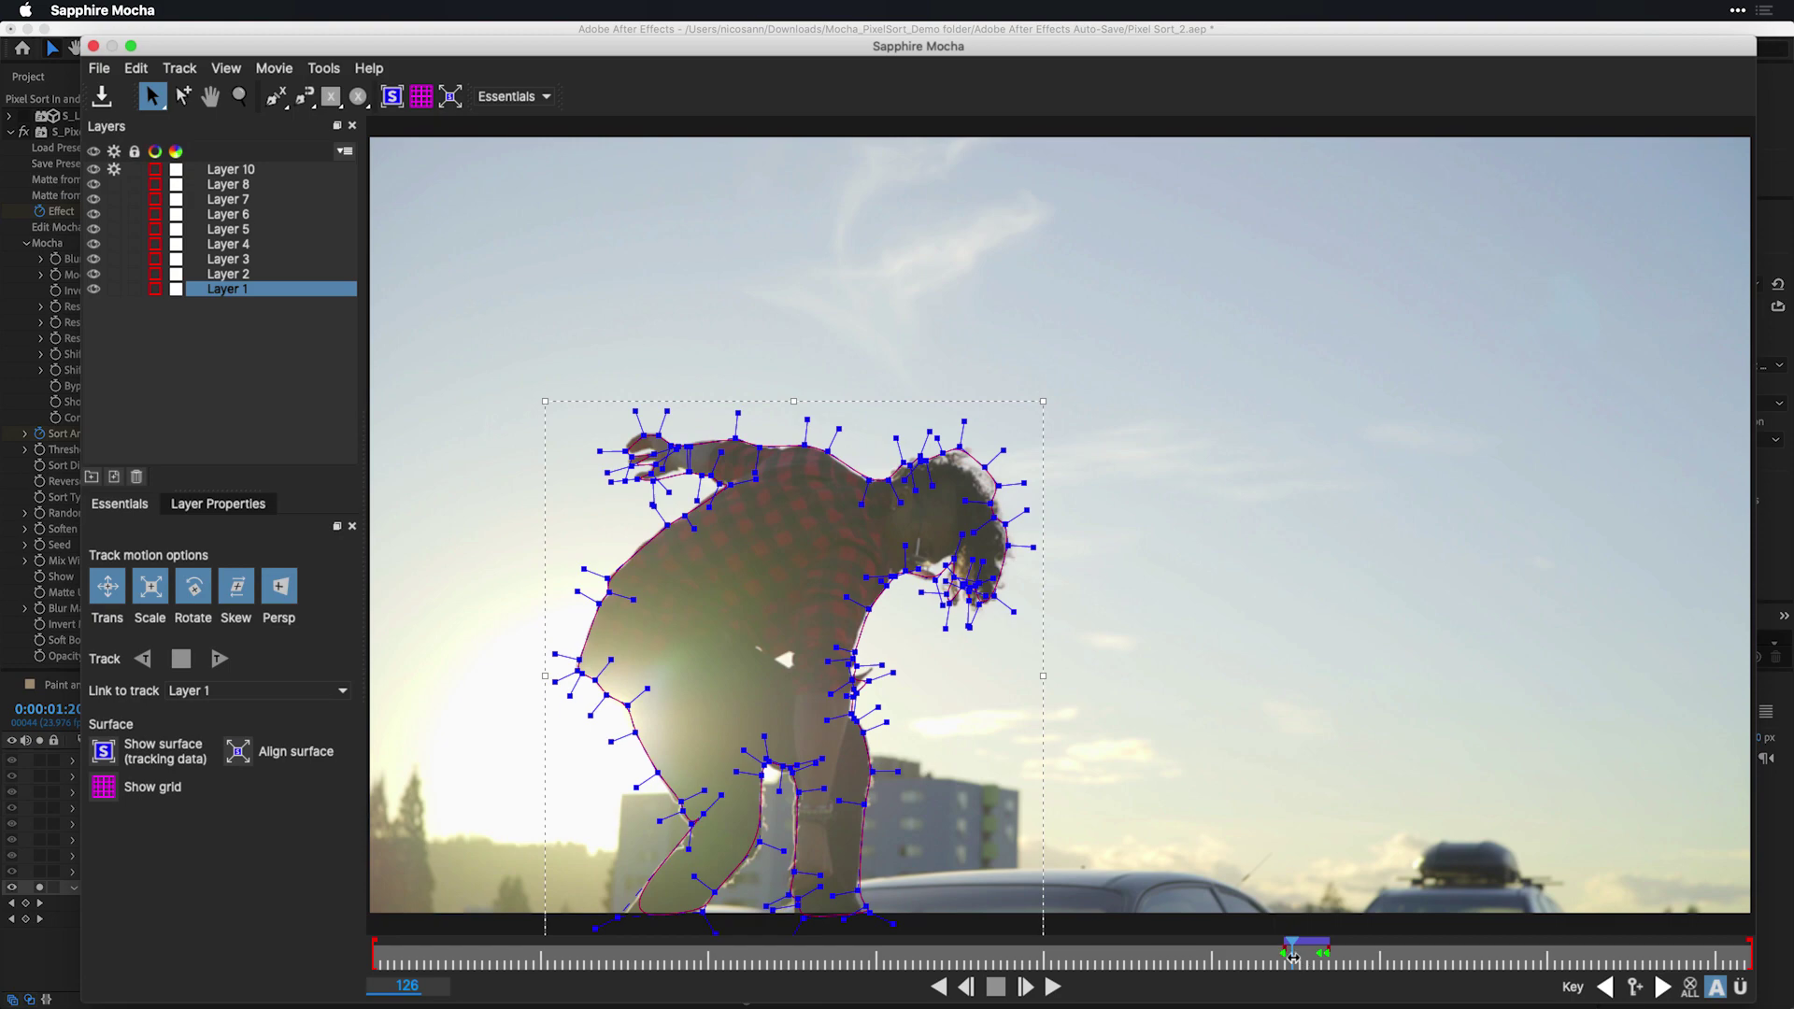
{"action": "left_click", "coordinate": [1292, 954]}
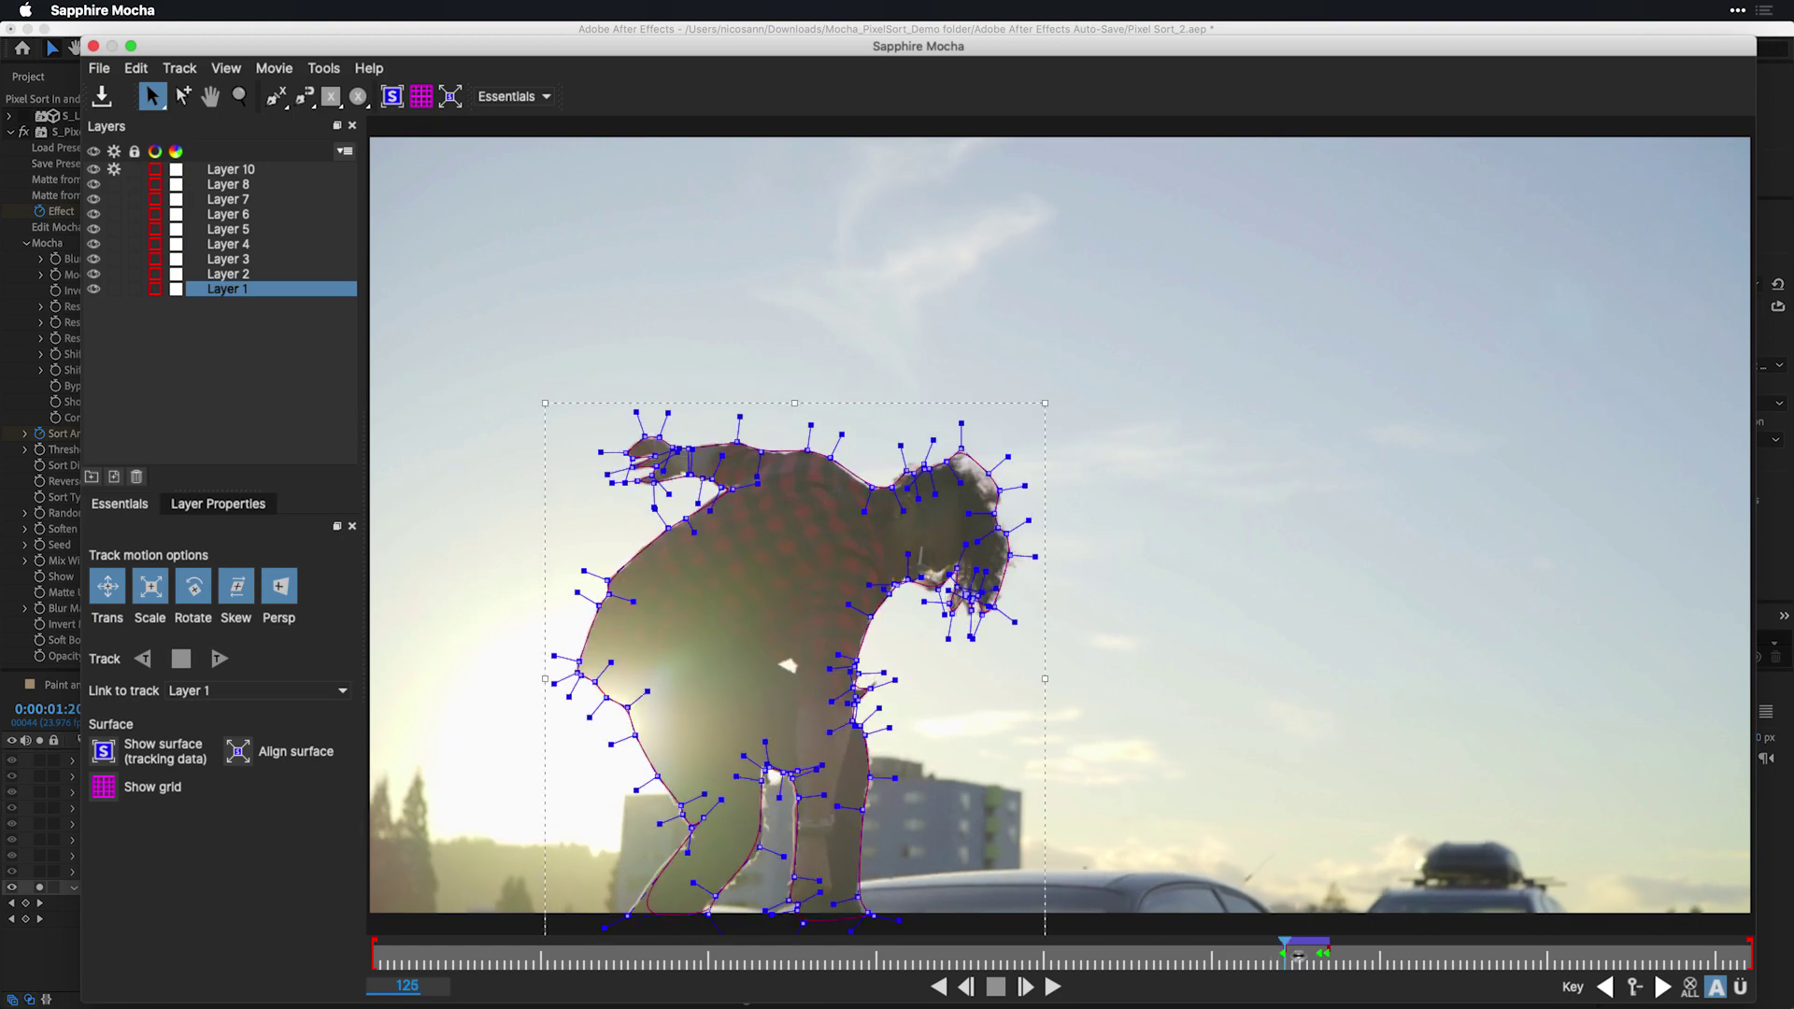
{"action": "left_click_drag", "start_coordinate": [1298, 955], "coordinate": [1313, 957]}
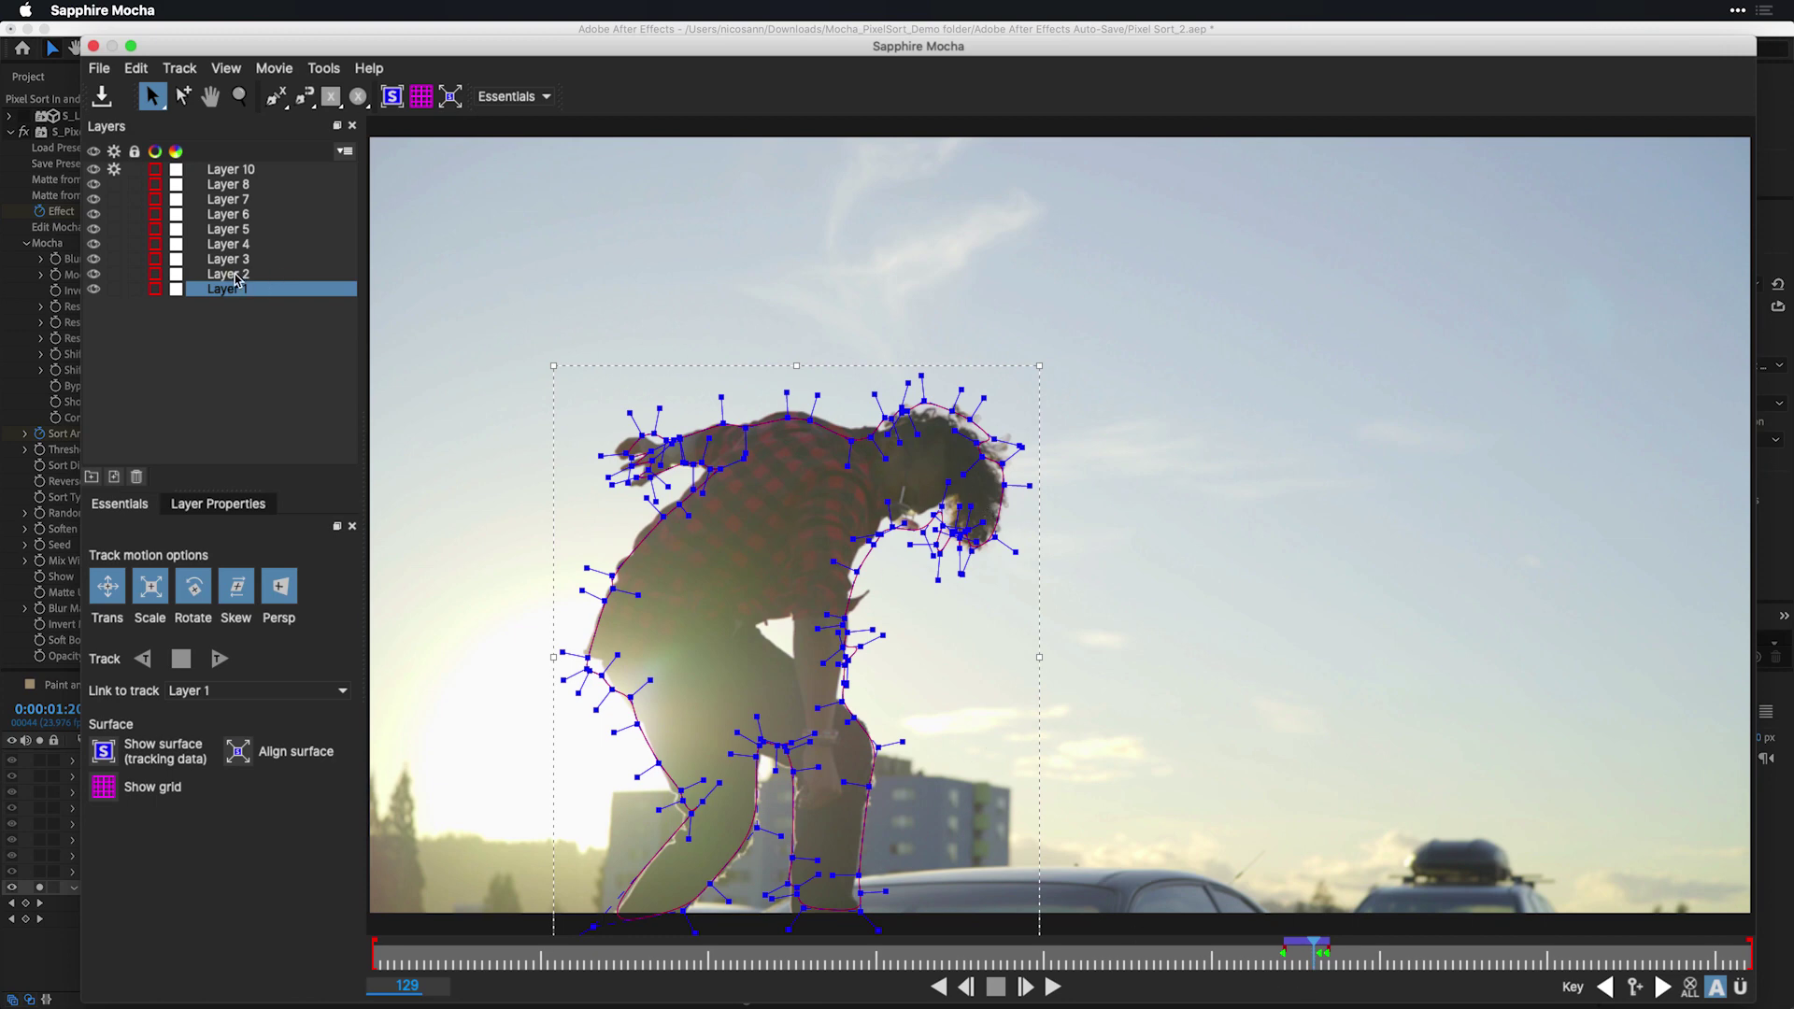
{"action": "left_click", "coordinate": [238, 275]}
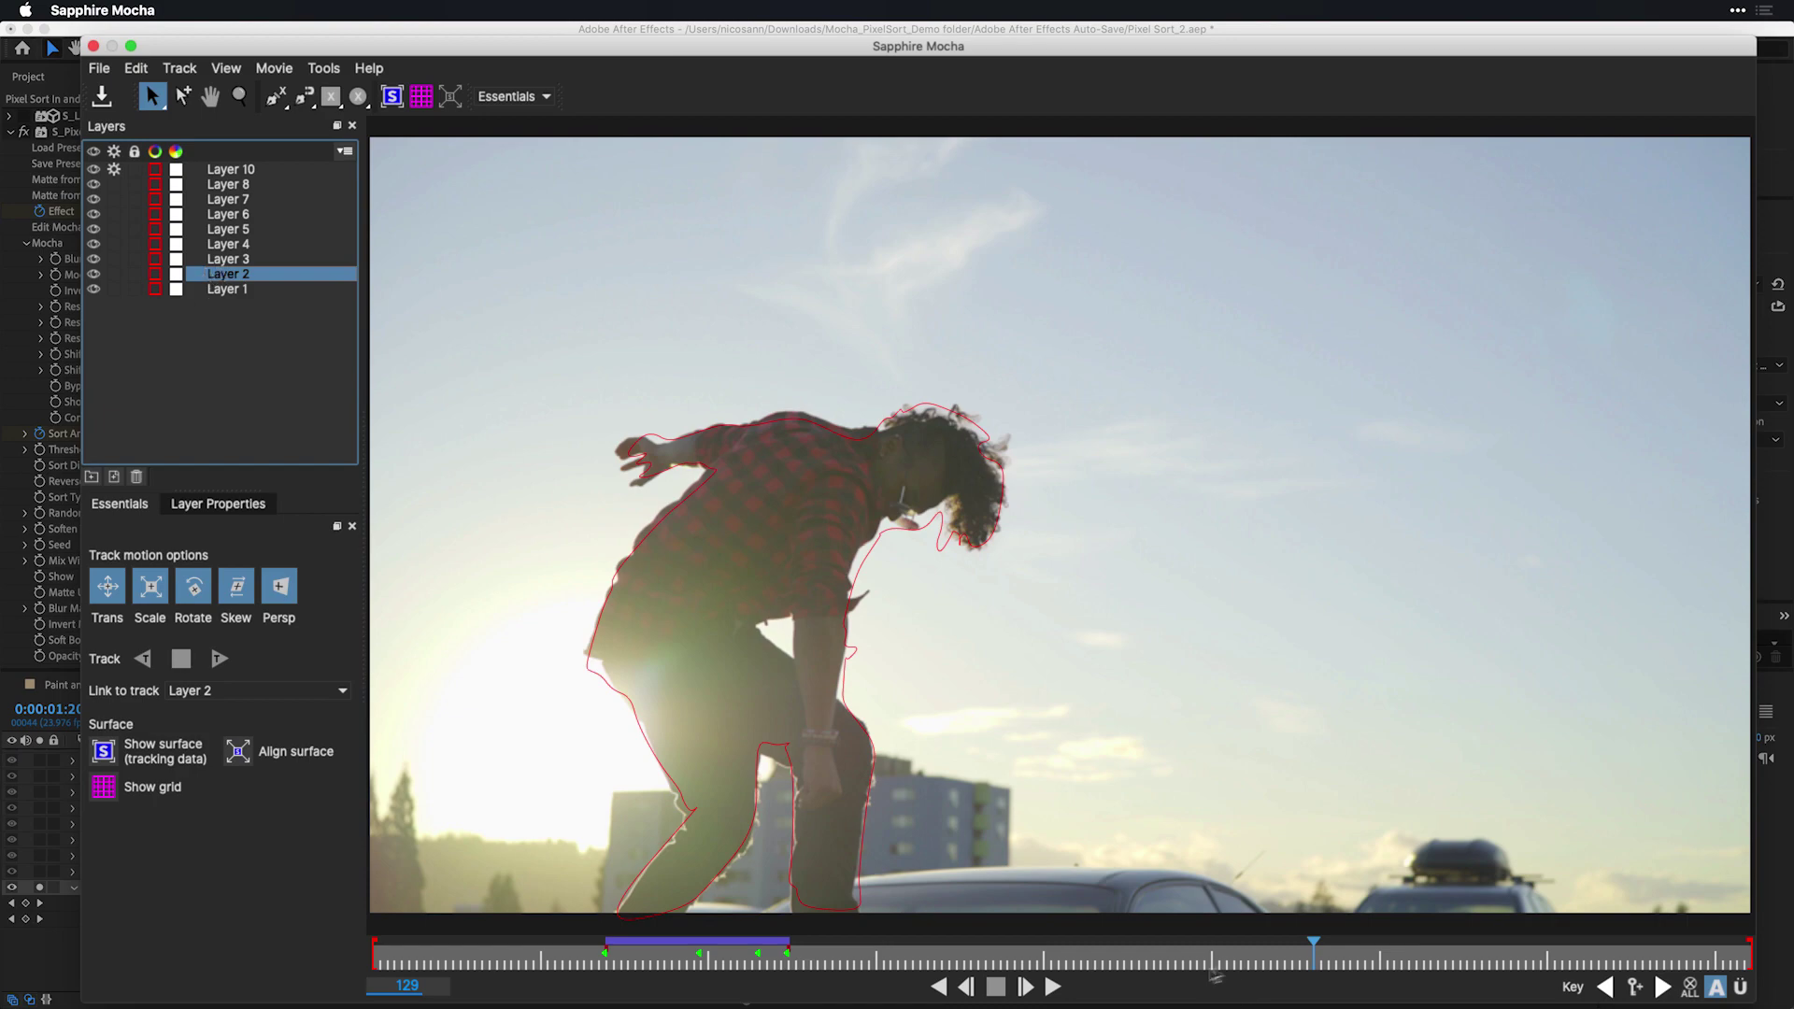
{"action": "left_click_drag", "start_coordinate": [1310, 952], "coordinate": [635, 949]}
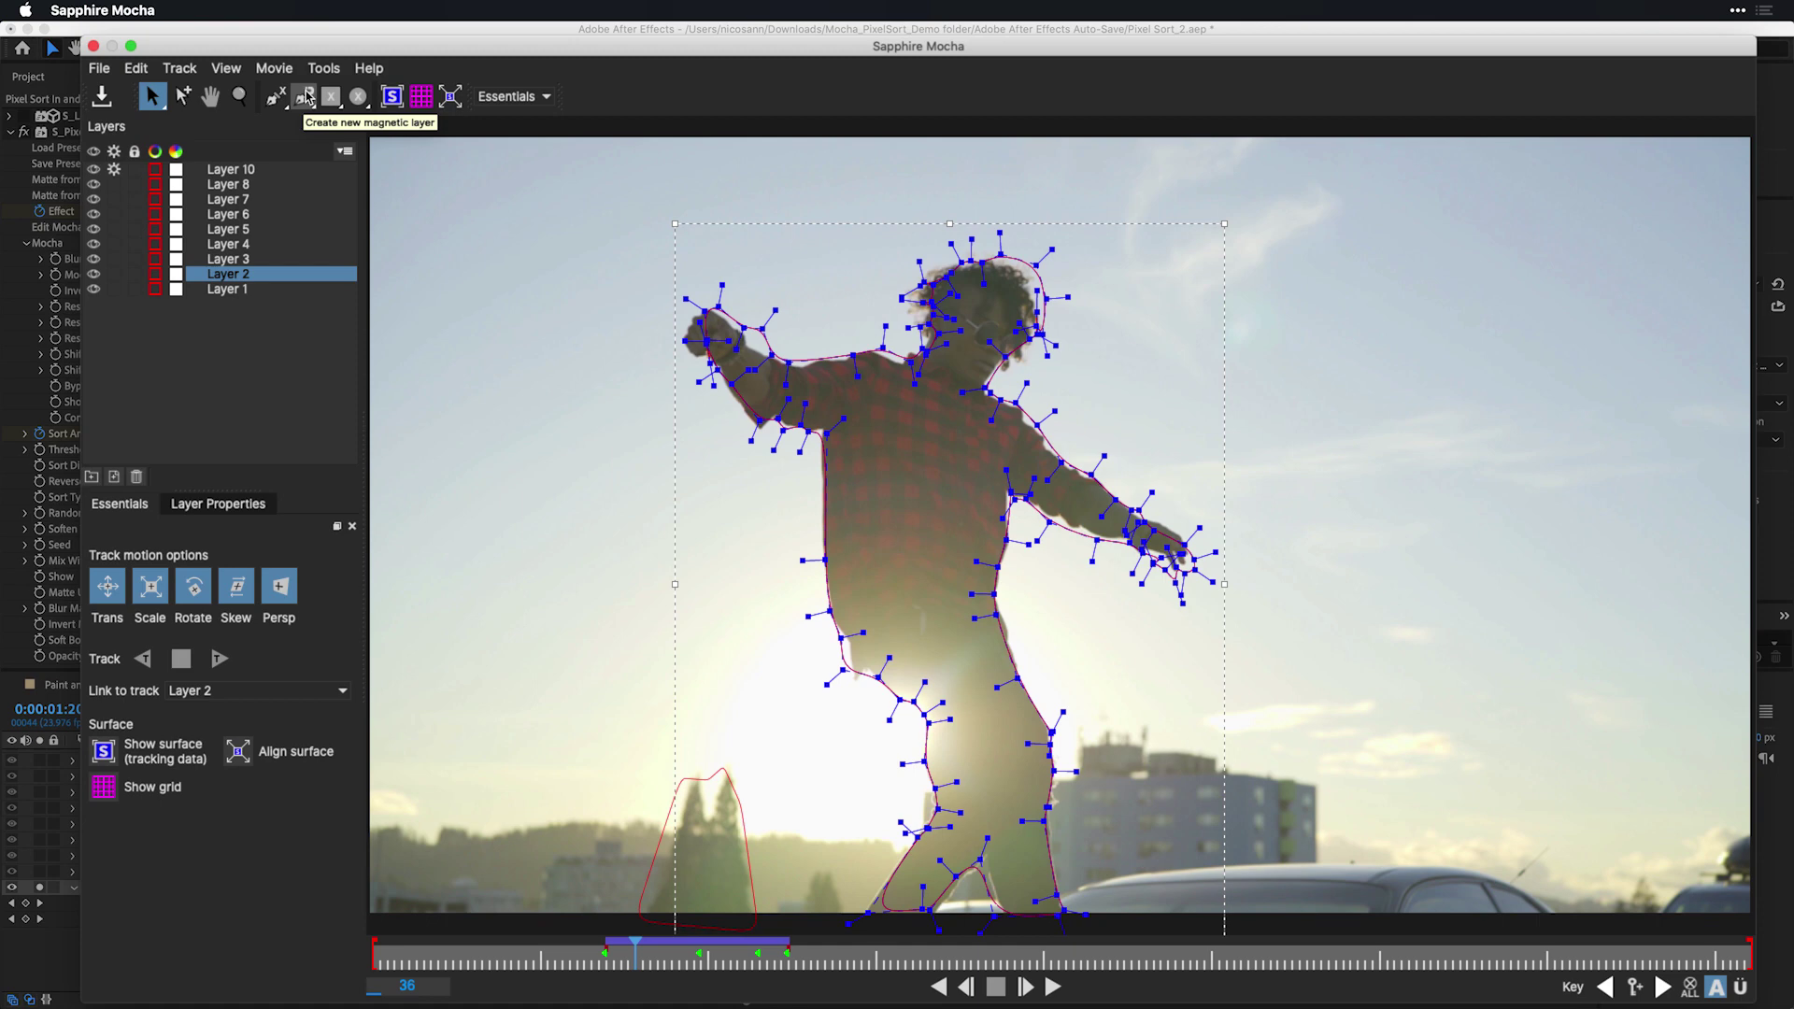
Check Layers 3, 5, 7, 8 and 10, then close the Mocha editor.
{"action": "left_click", "coordinate": [258, 260]}
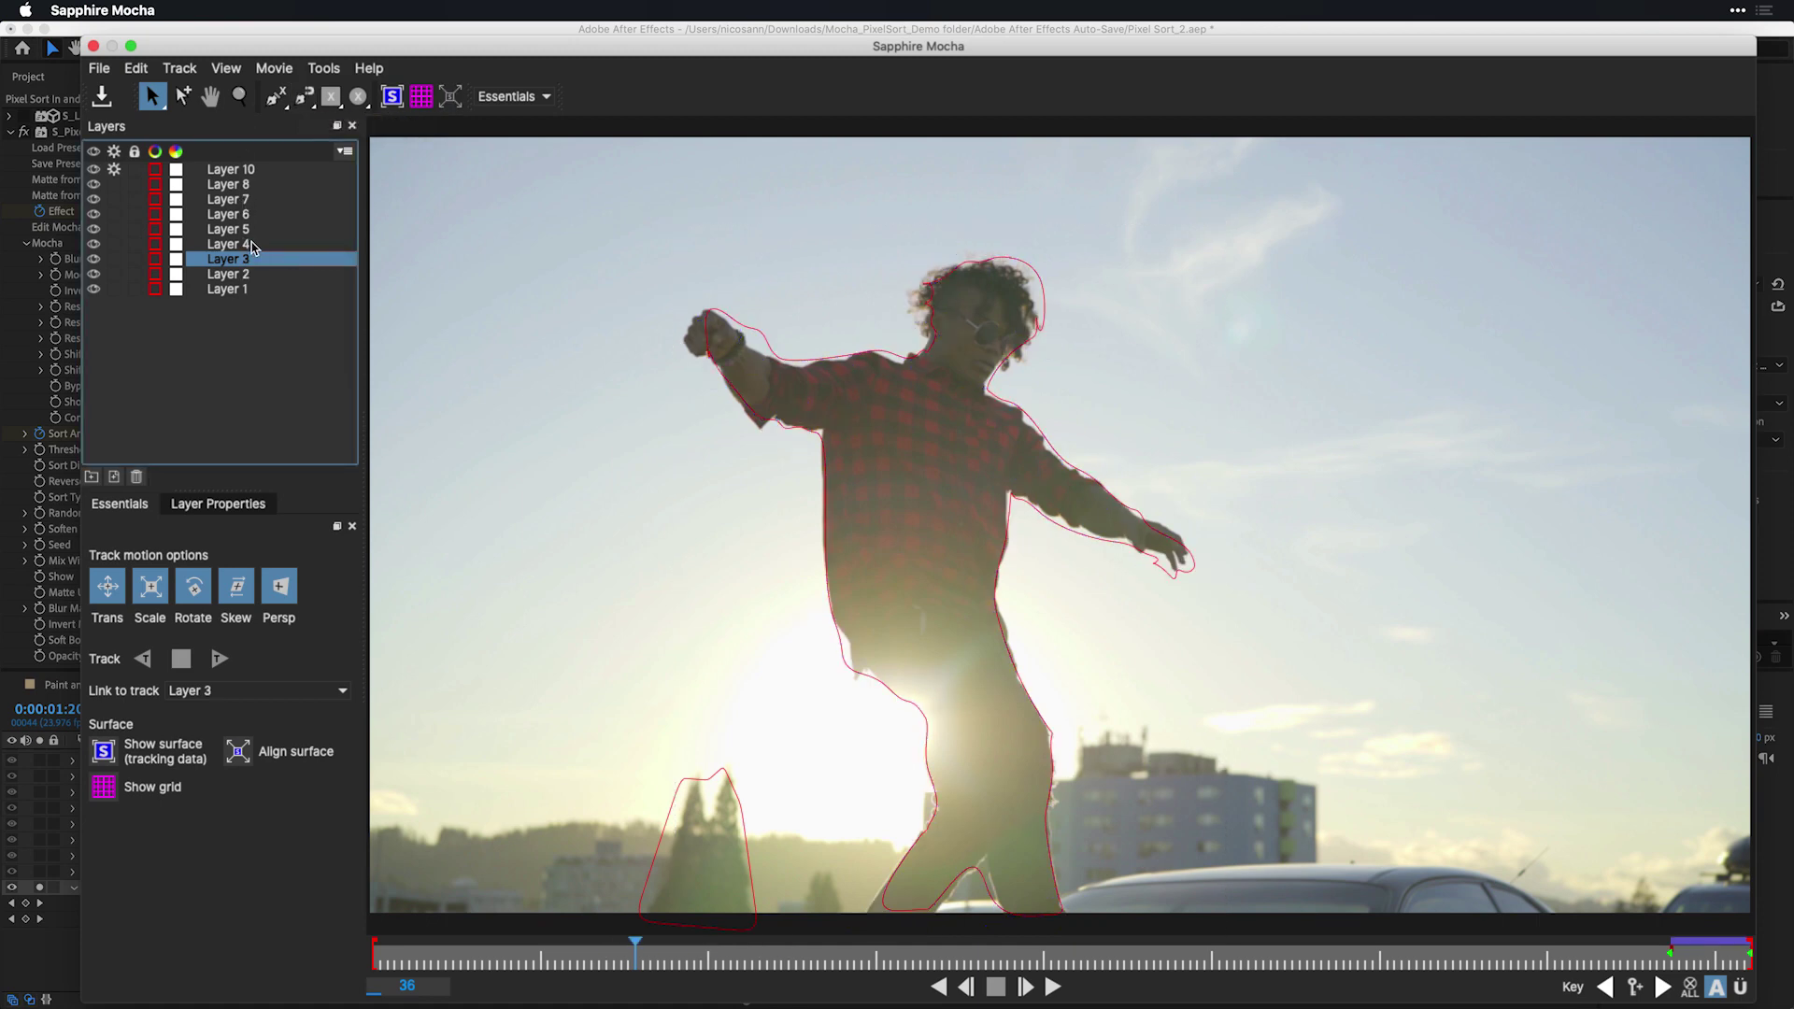
{"action": "left_click", "coordinate": [233, 229]}
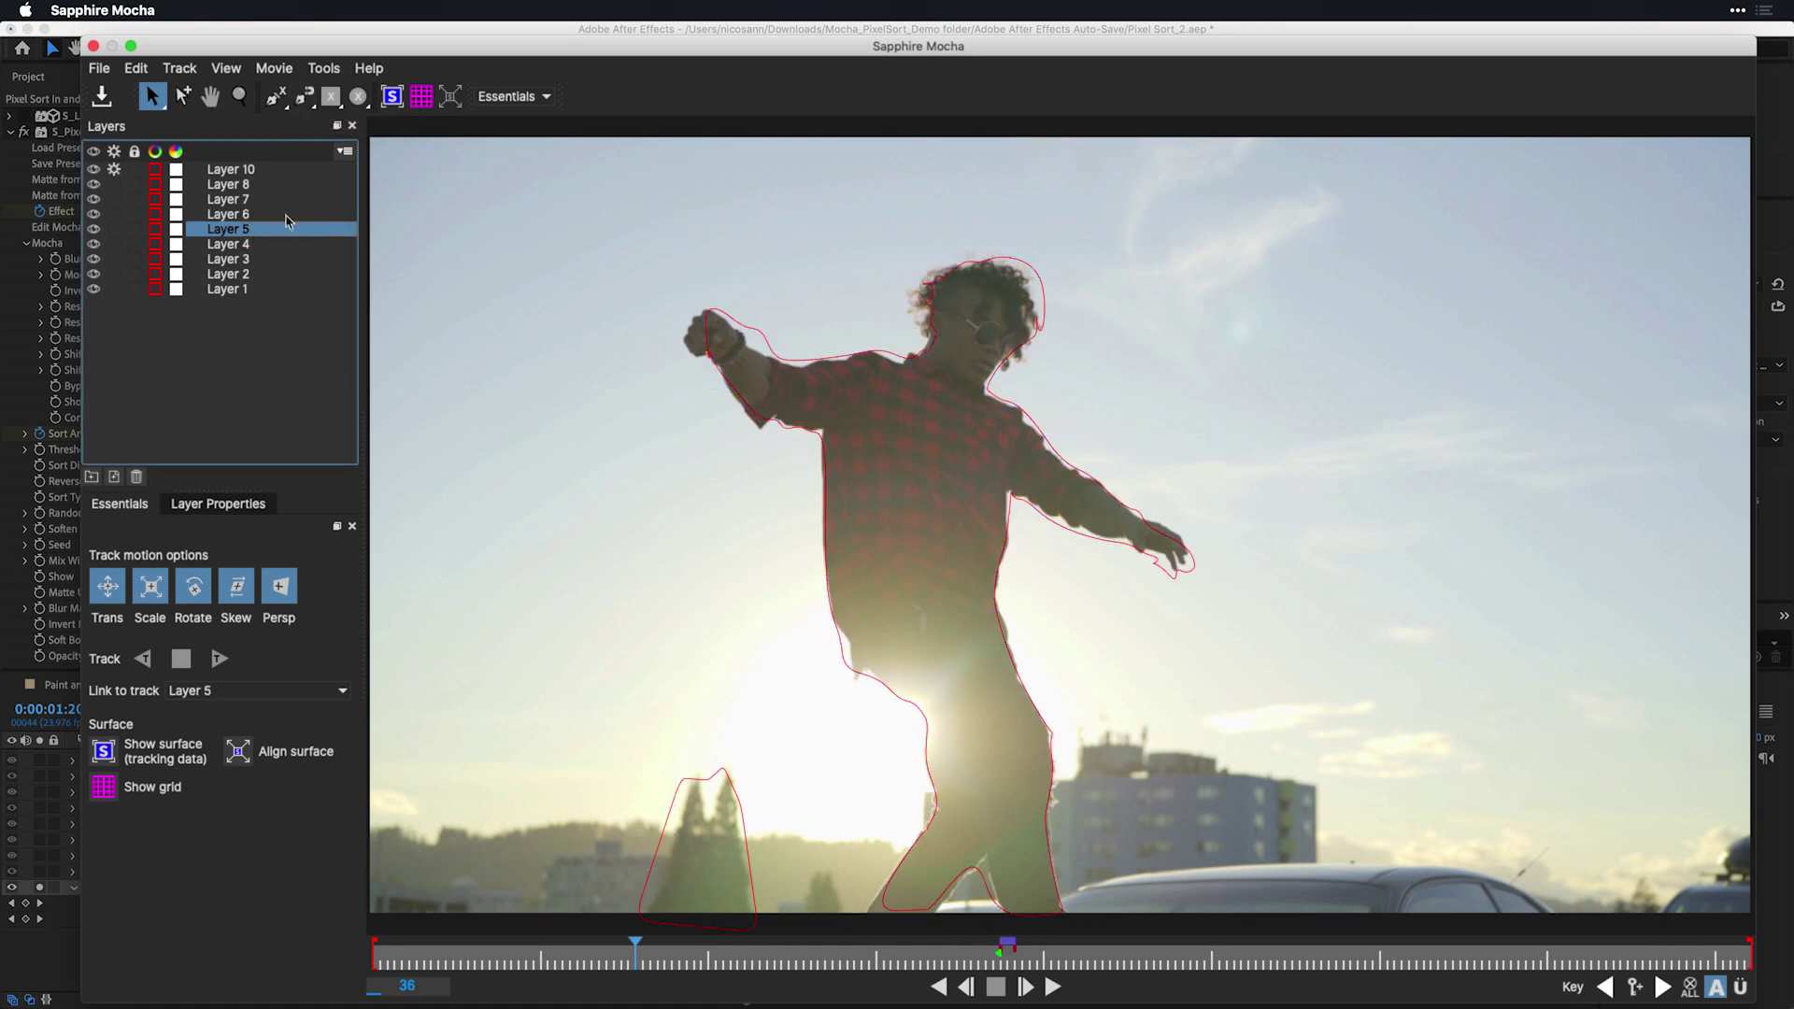
{"action": "left_click", "coordinate": [241, 200]}
{"action": "left_click", "coordinate": [243, 185]}
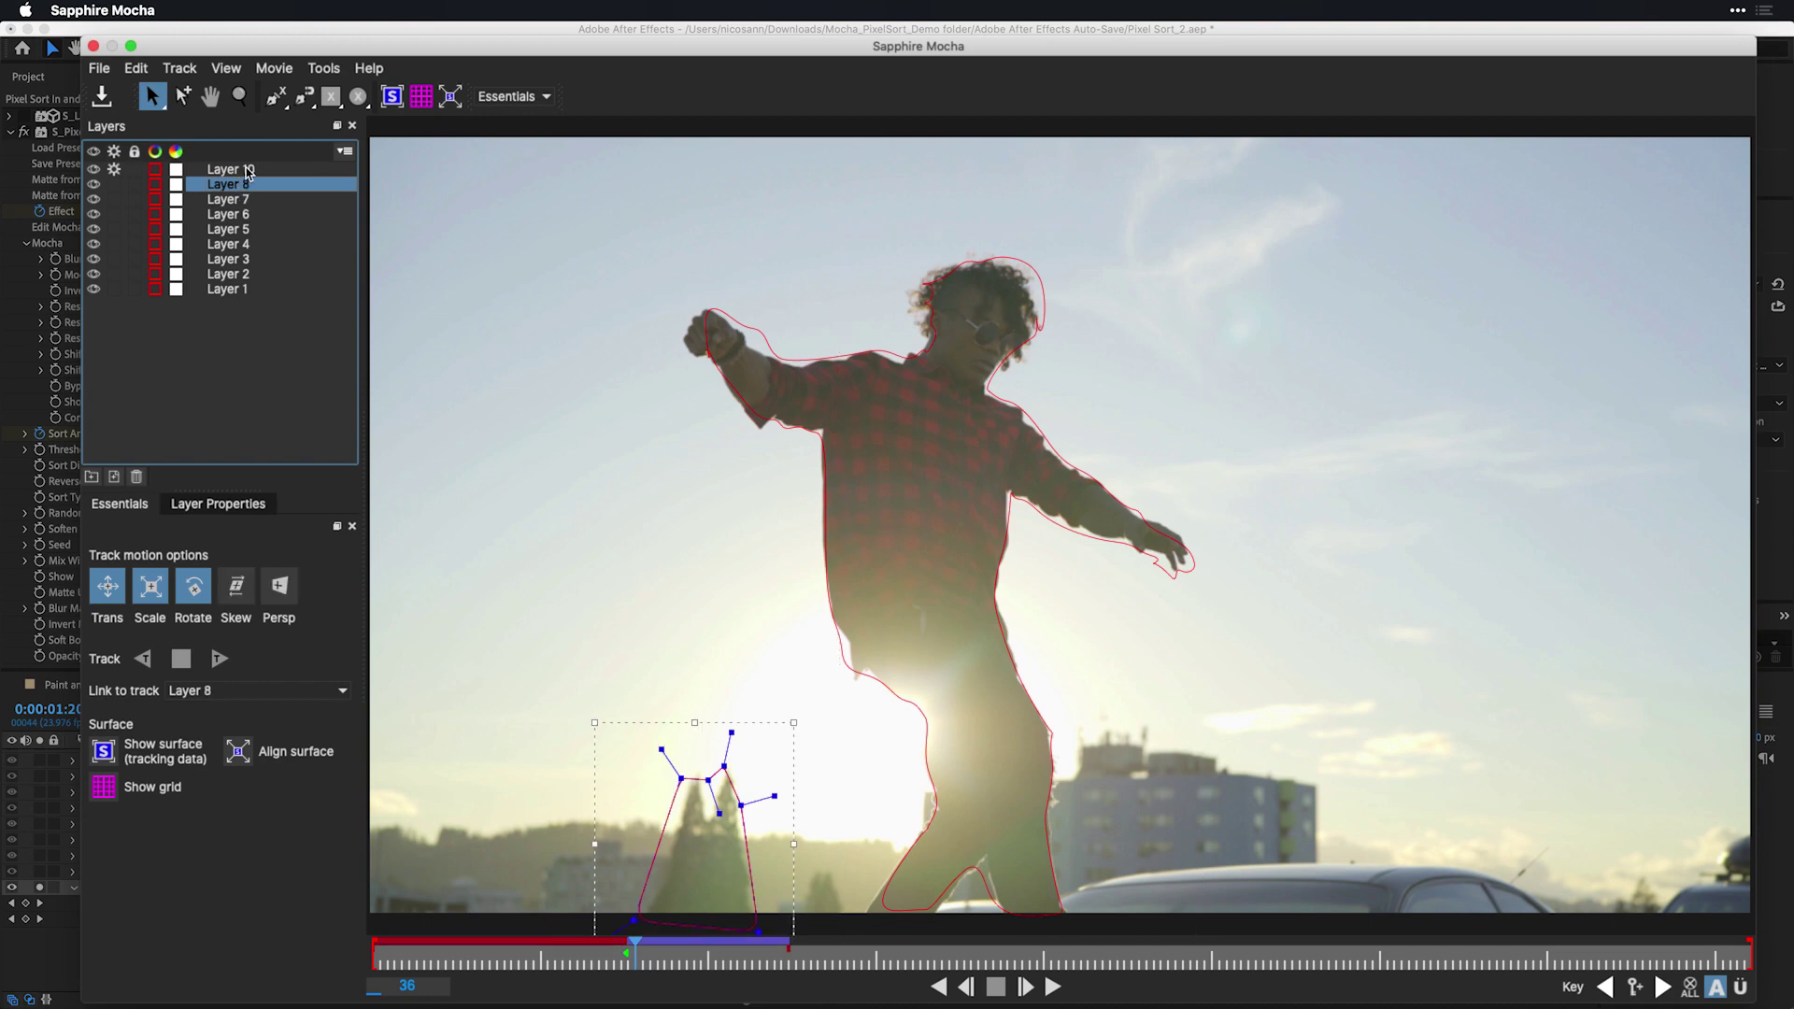
{"action": "left_click", "coordinate": [248, 170]}
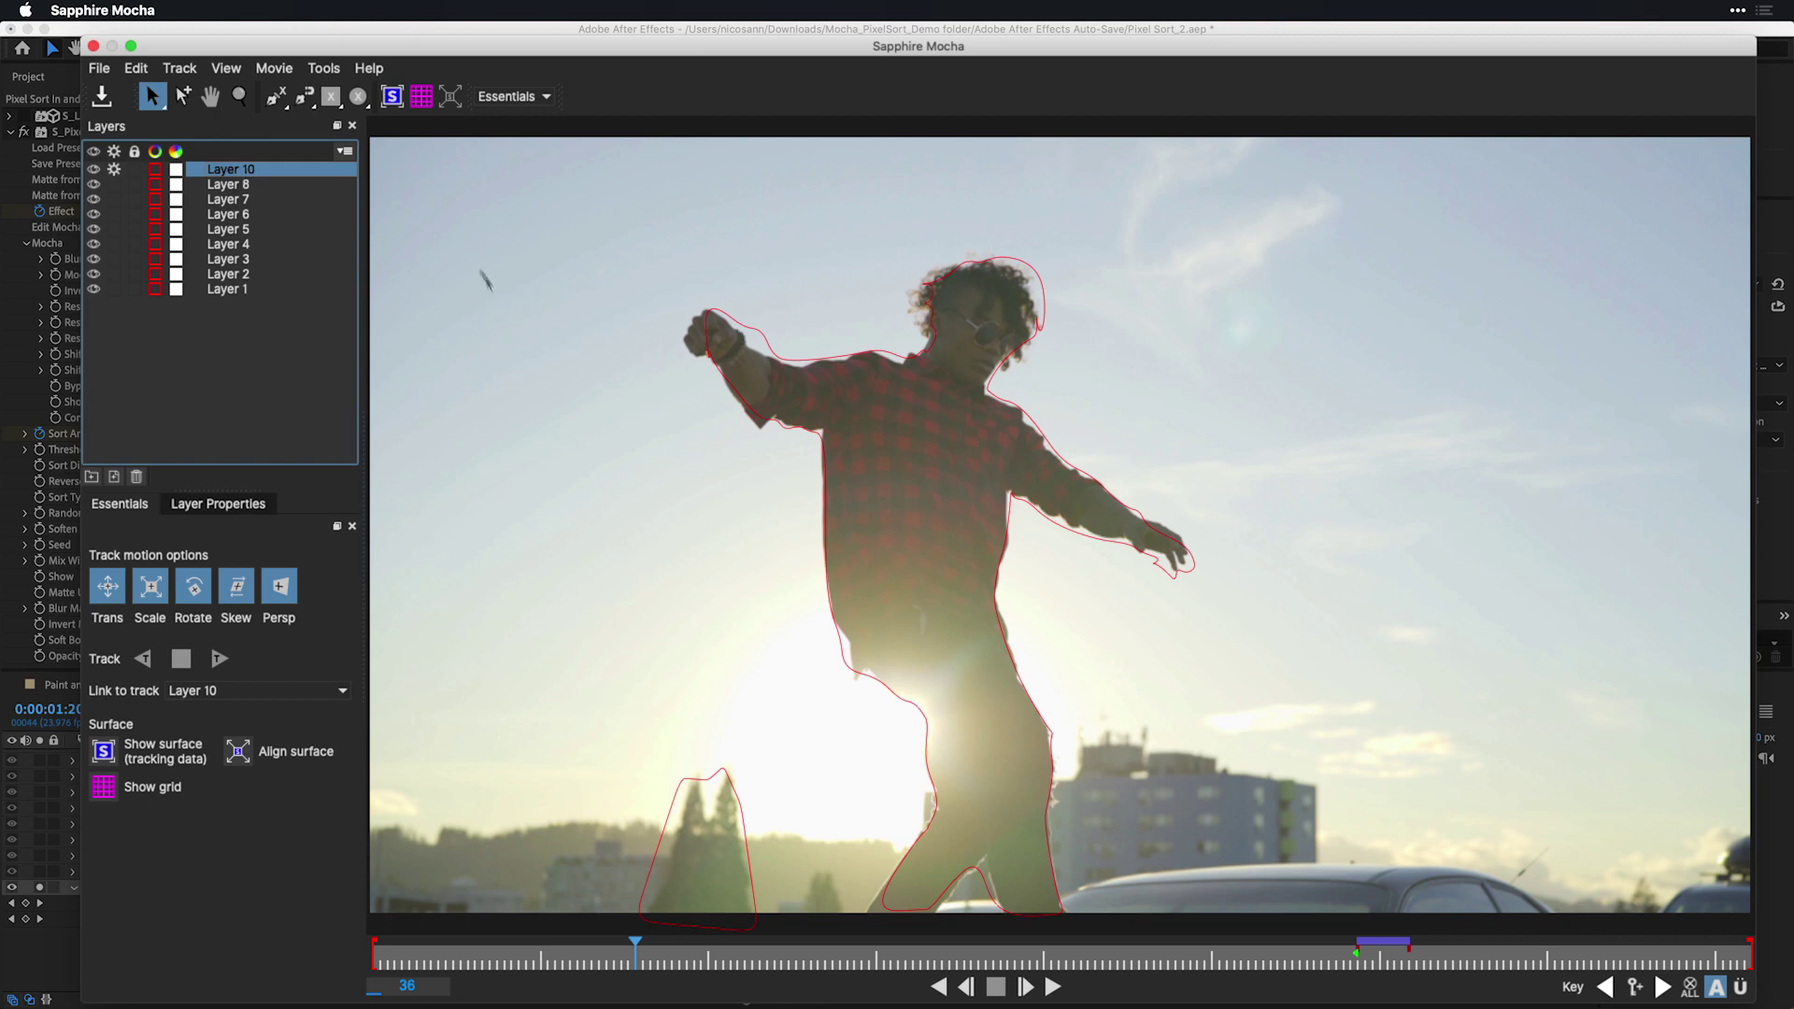
{"action": "left_click", "coordinate": [94, 47]}
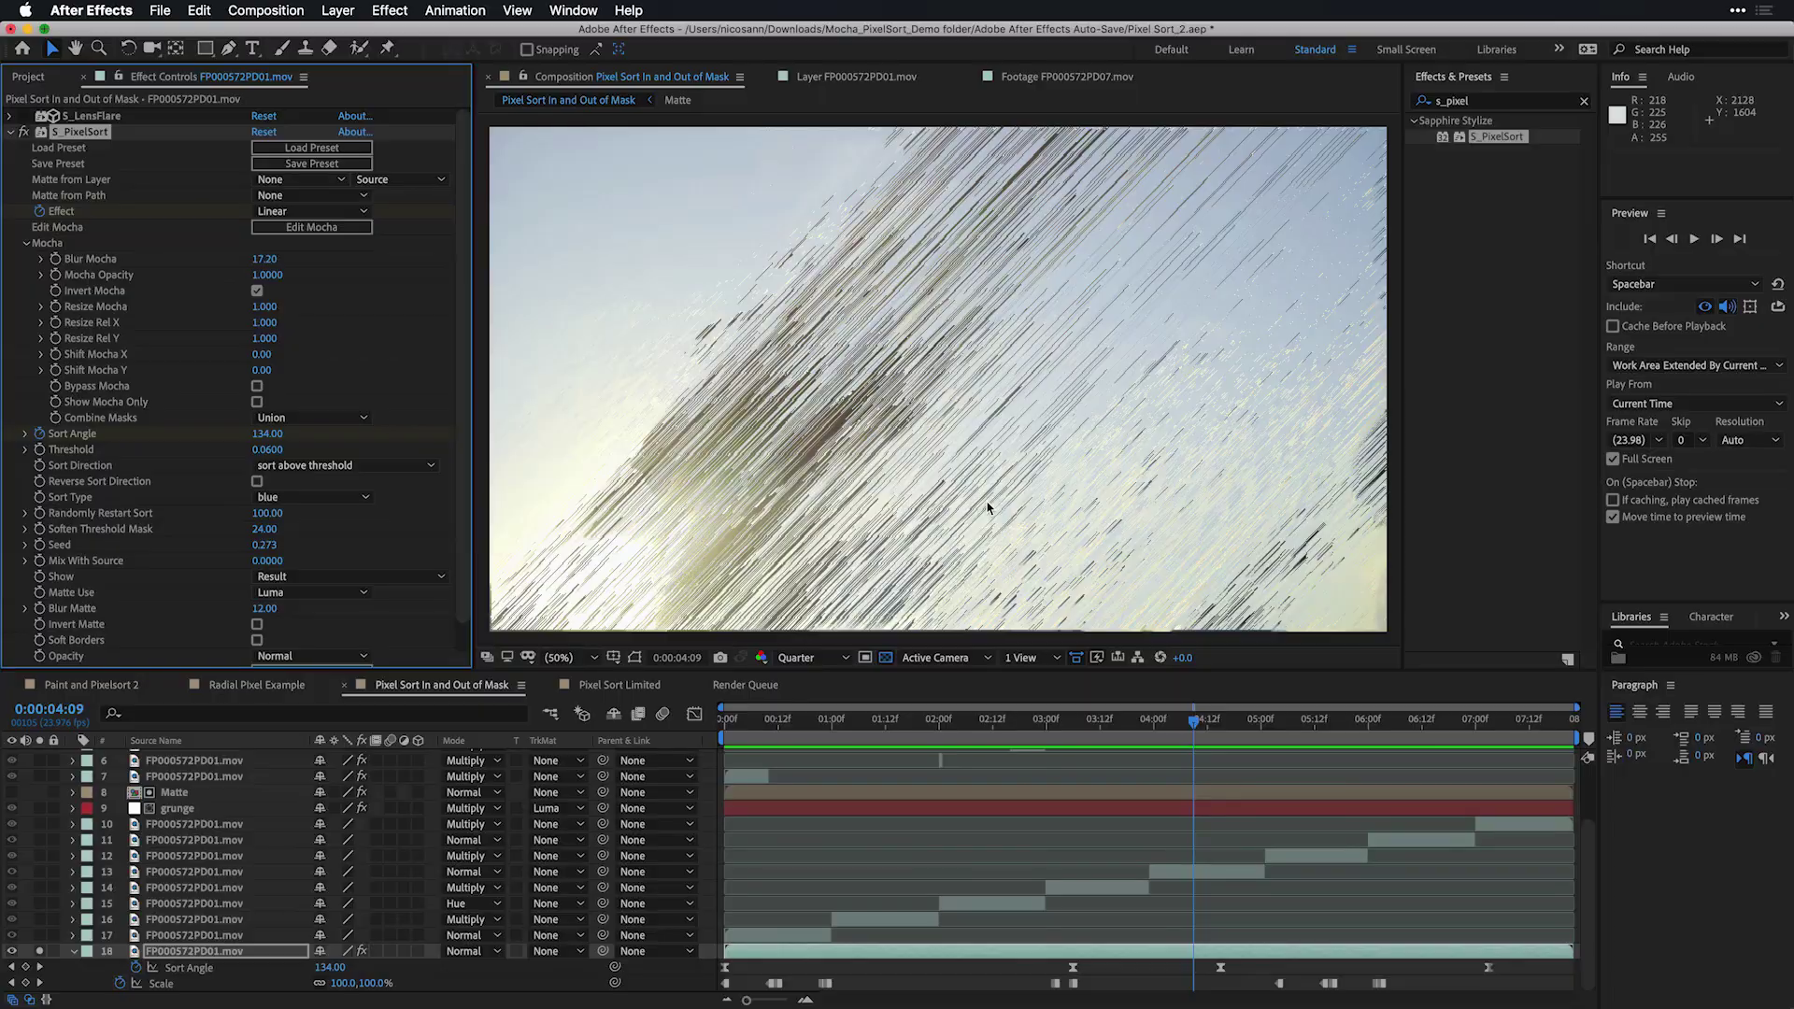
Collapse S_PixelSort and switch on the S_LensFlare and S_TimeWarpRGB effects, expanding S_TimeWarpRGB.
{"action": "left_click", "coordinate": [10, 133]}
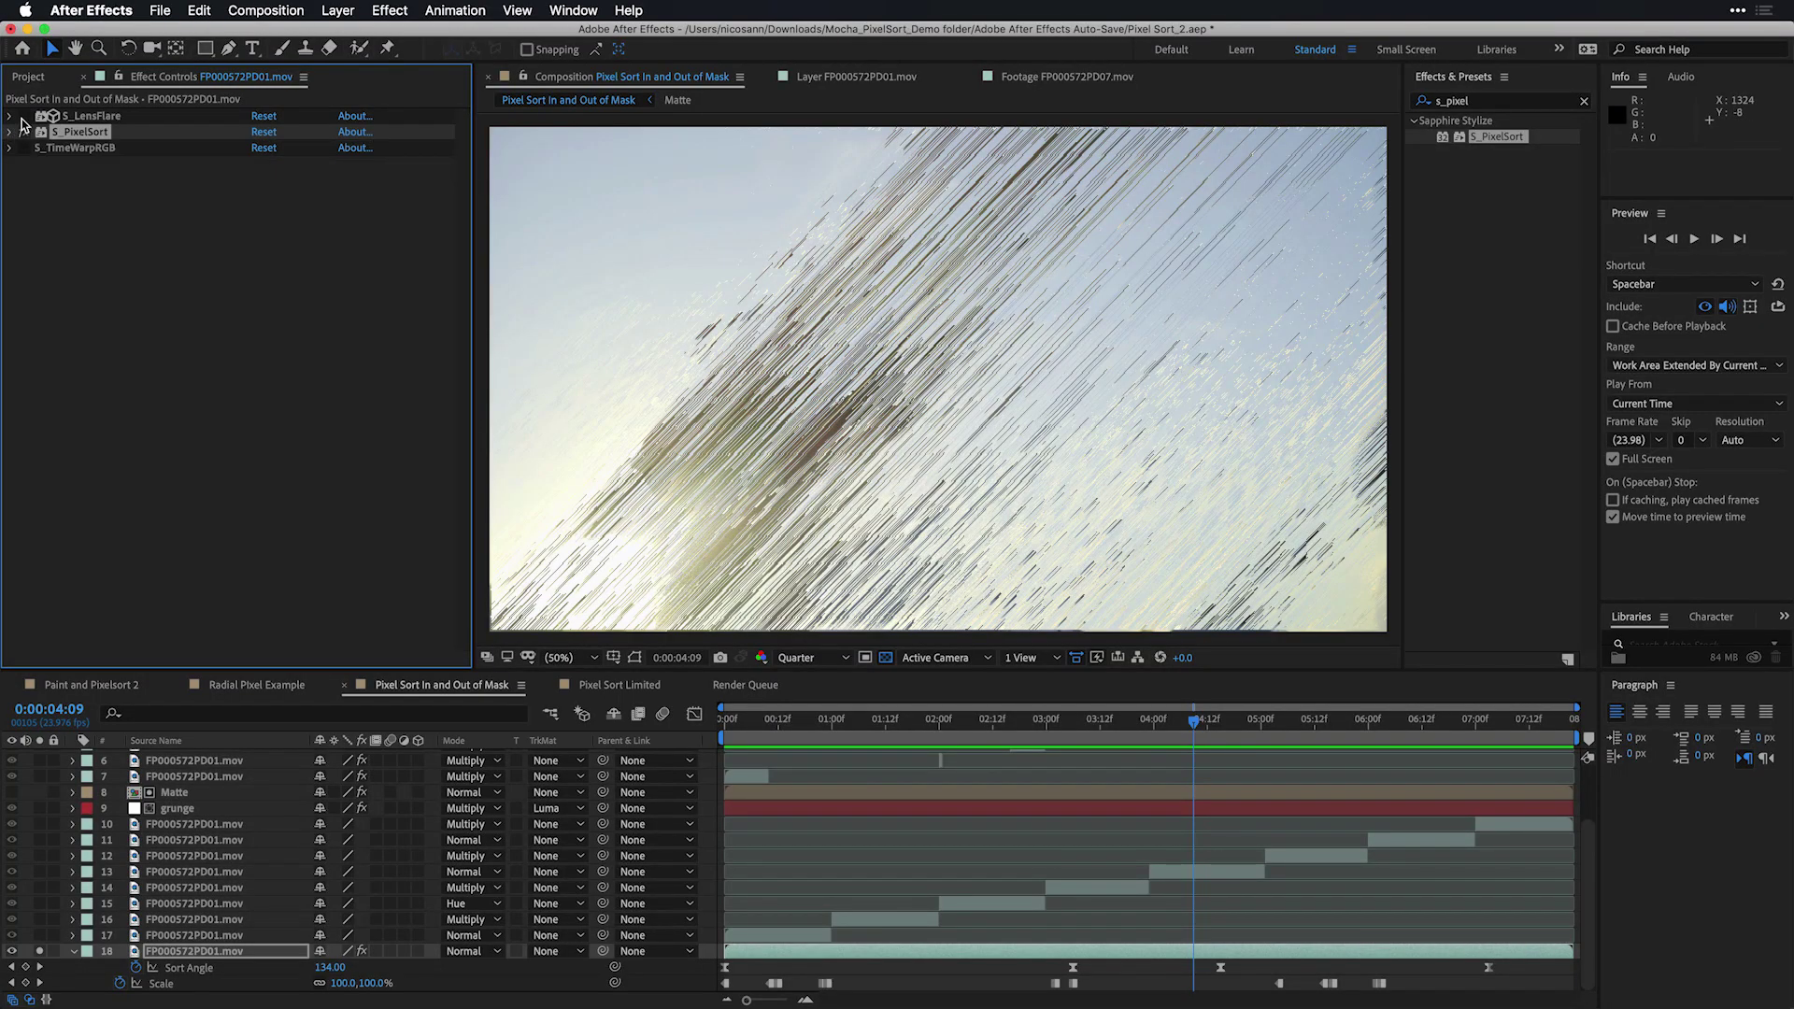
{"action": "left_click", "coordinate": [23, 116]}
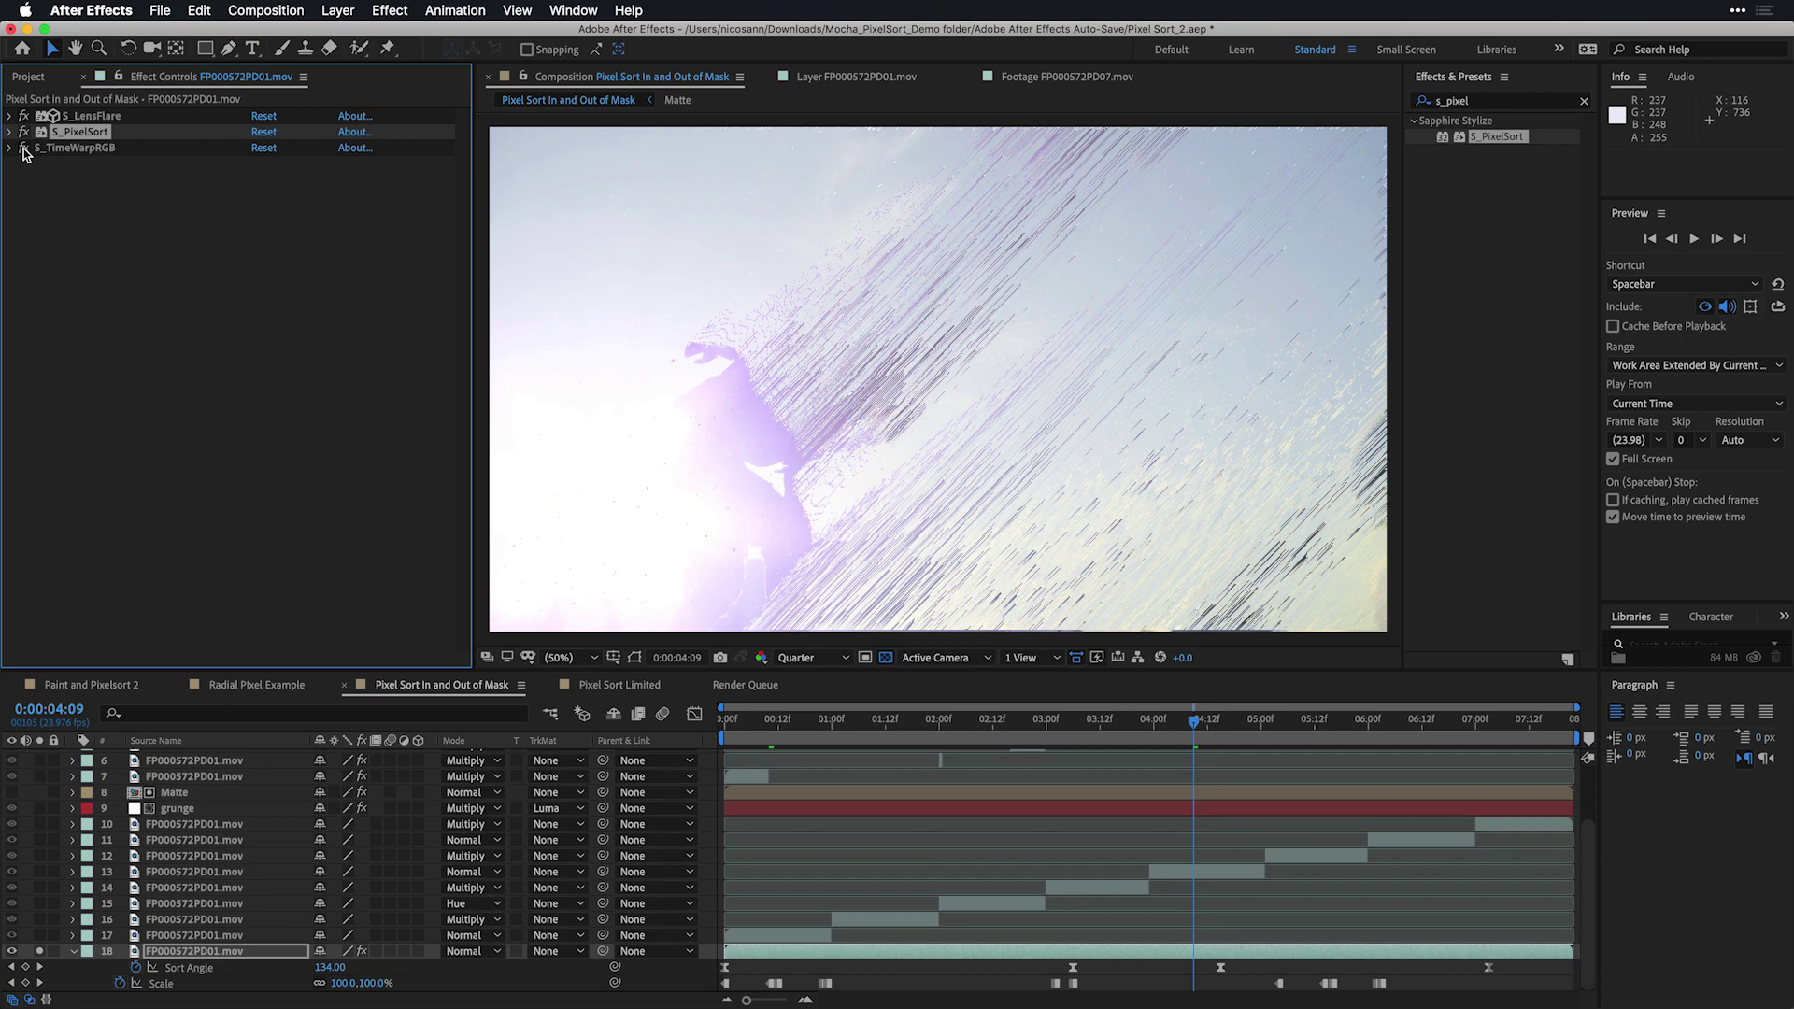
{"action": "left_click", "coordinate": [24, 148]}
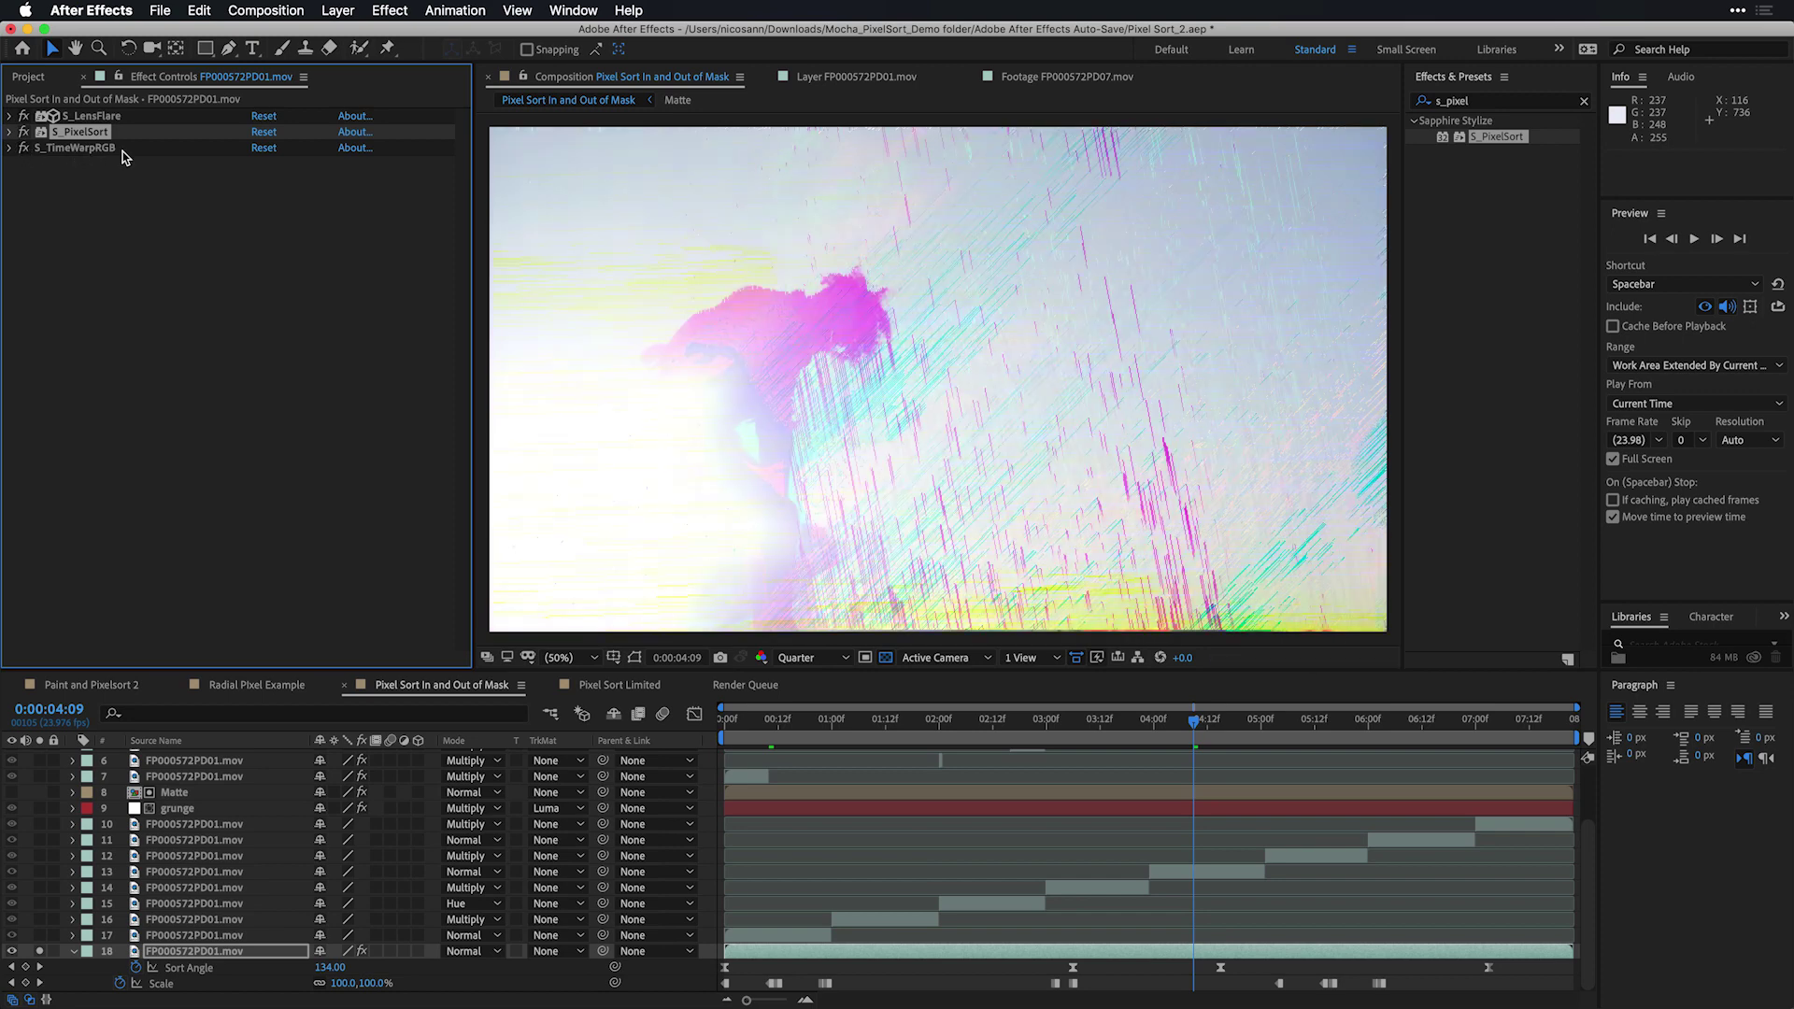
{"action": "left_click", "coordinate": [10, 147]}
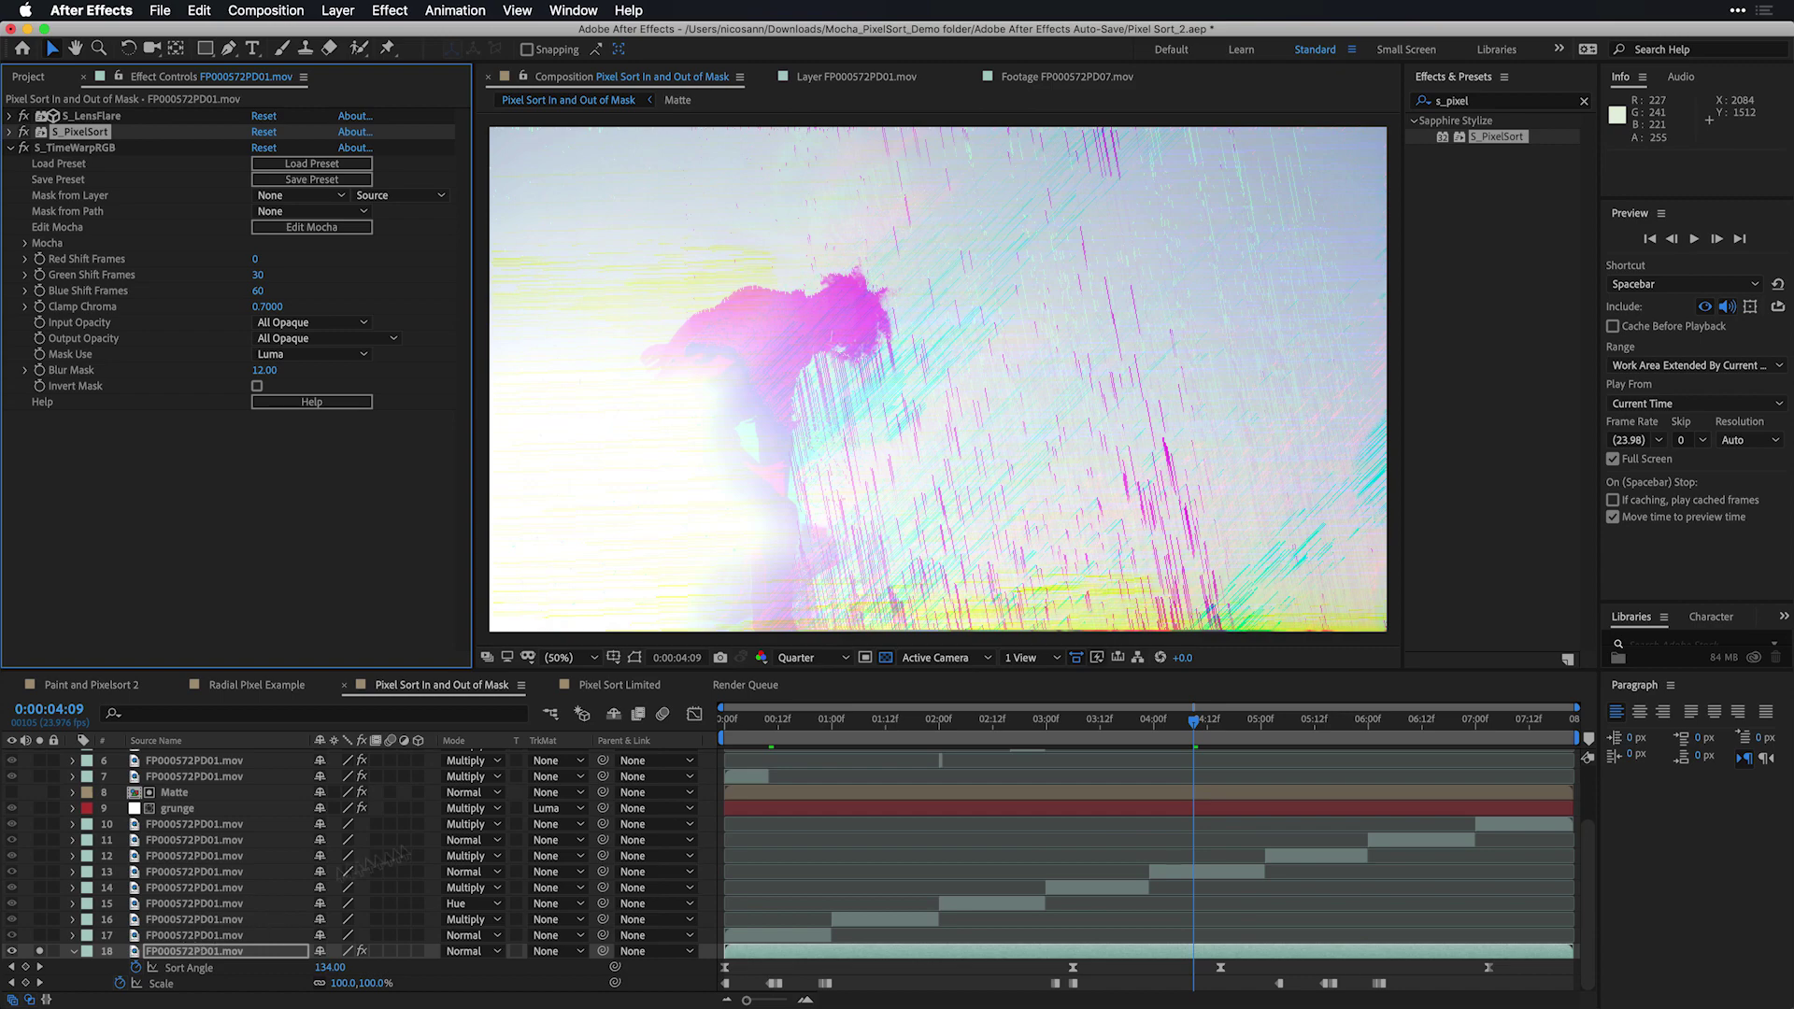
View S_Vignette on Adjustment Layer 3 and scrub the composite to 0:00:02:13.
{"action": "left_click", "coordinate": [767, 721]}
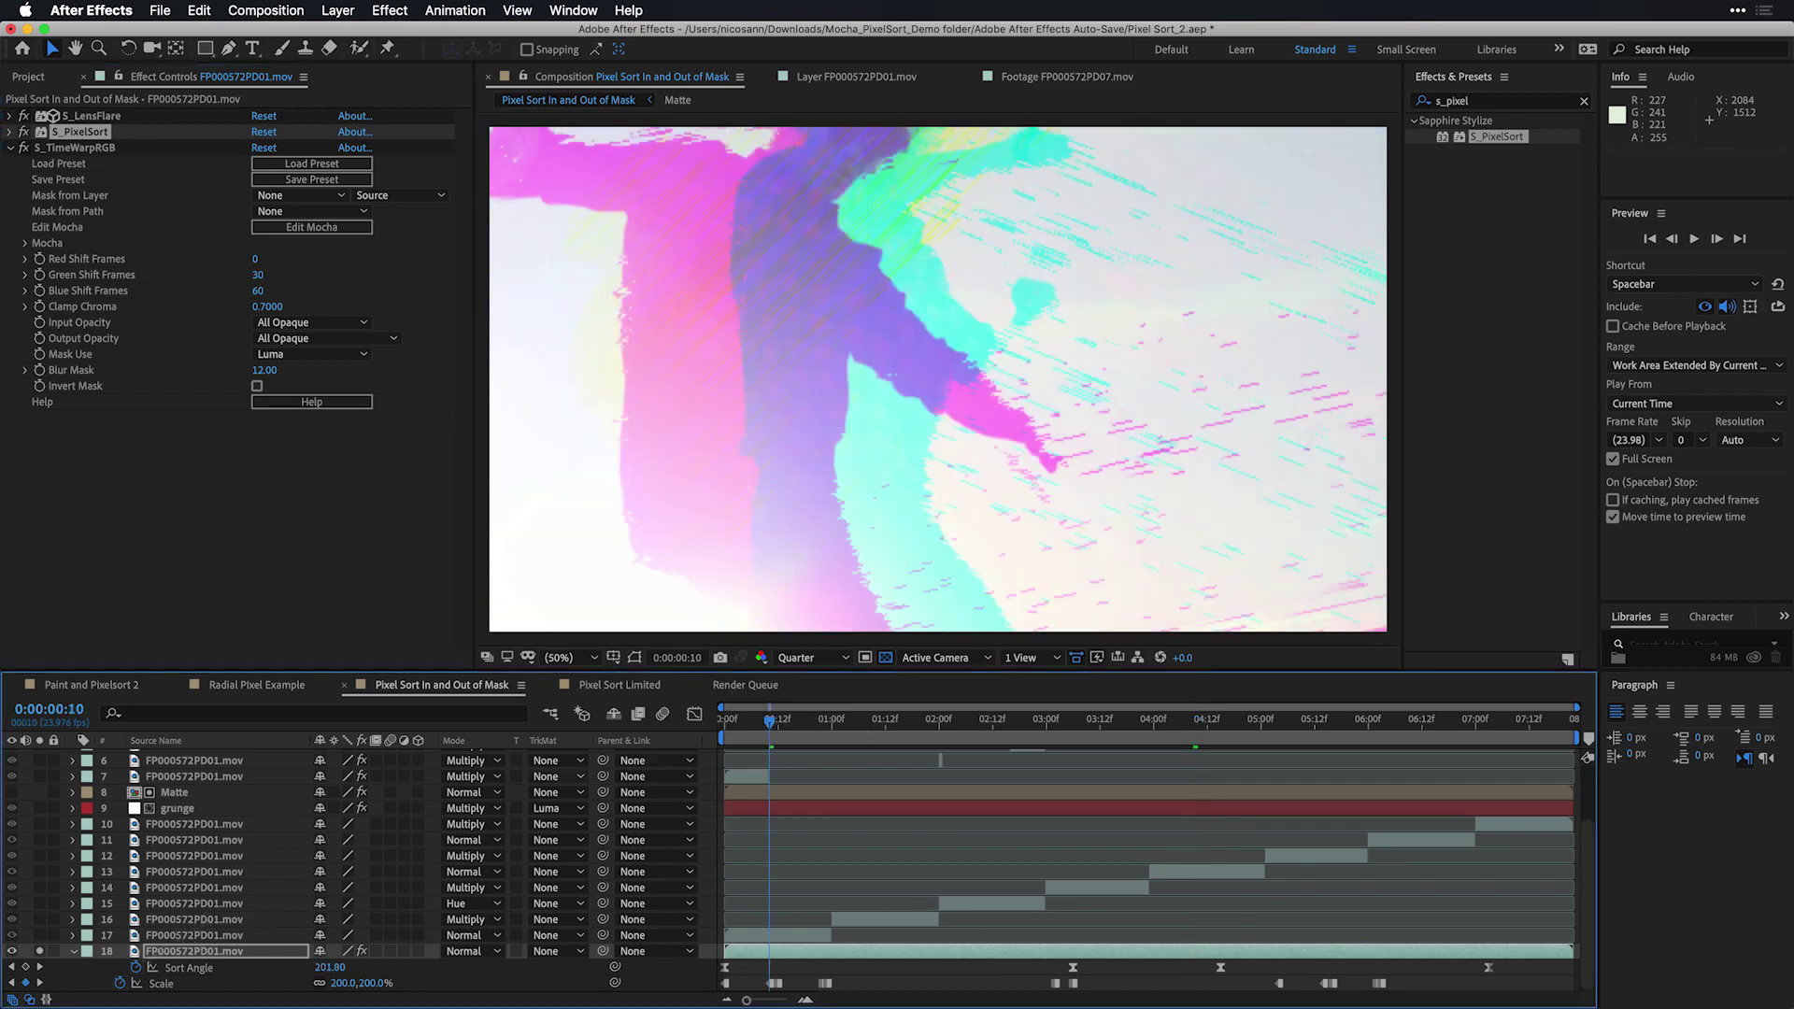
{"action": "left_click", "coordinate": [72, 951]}
{"action": "scroll", "coordinate": [83, 934], "scroll_direction": "up", "scroll_amount": 3}
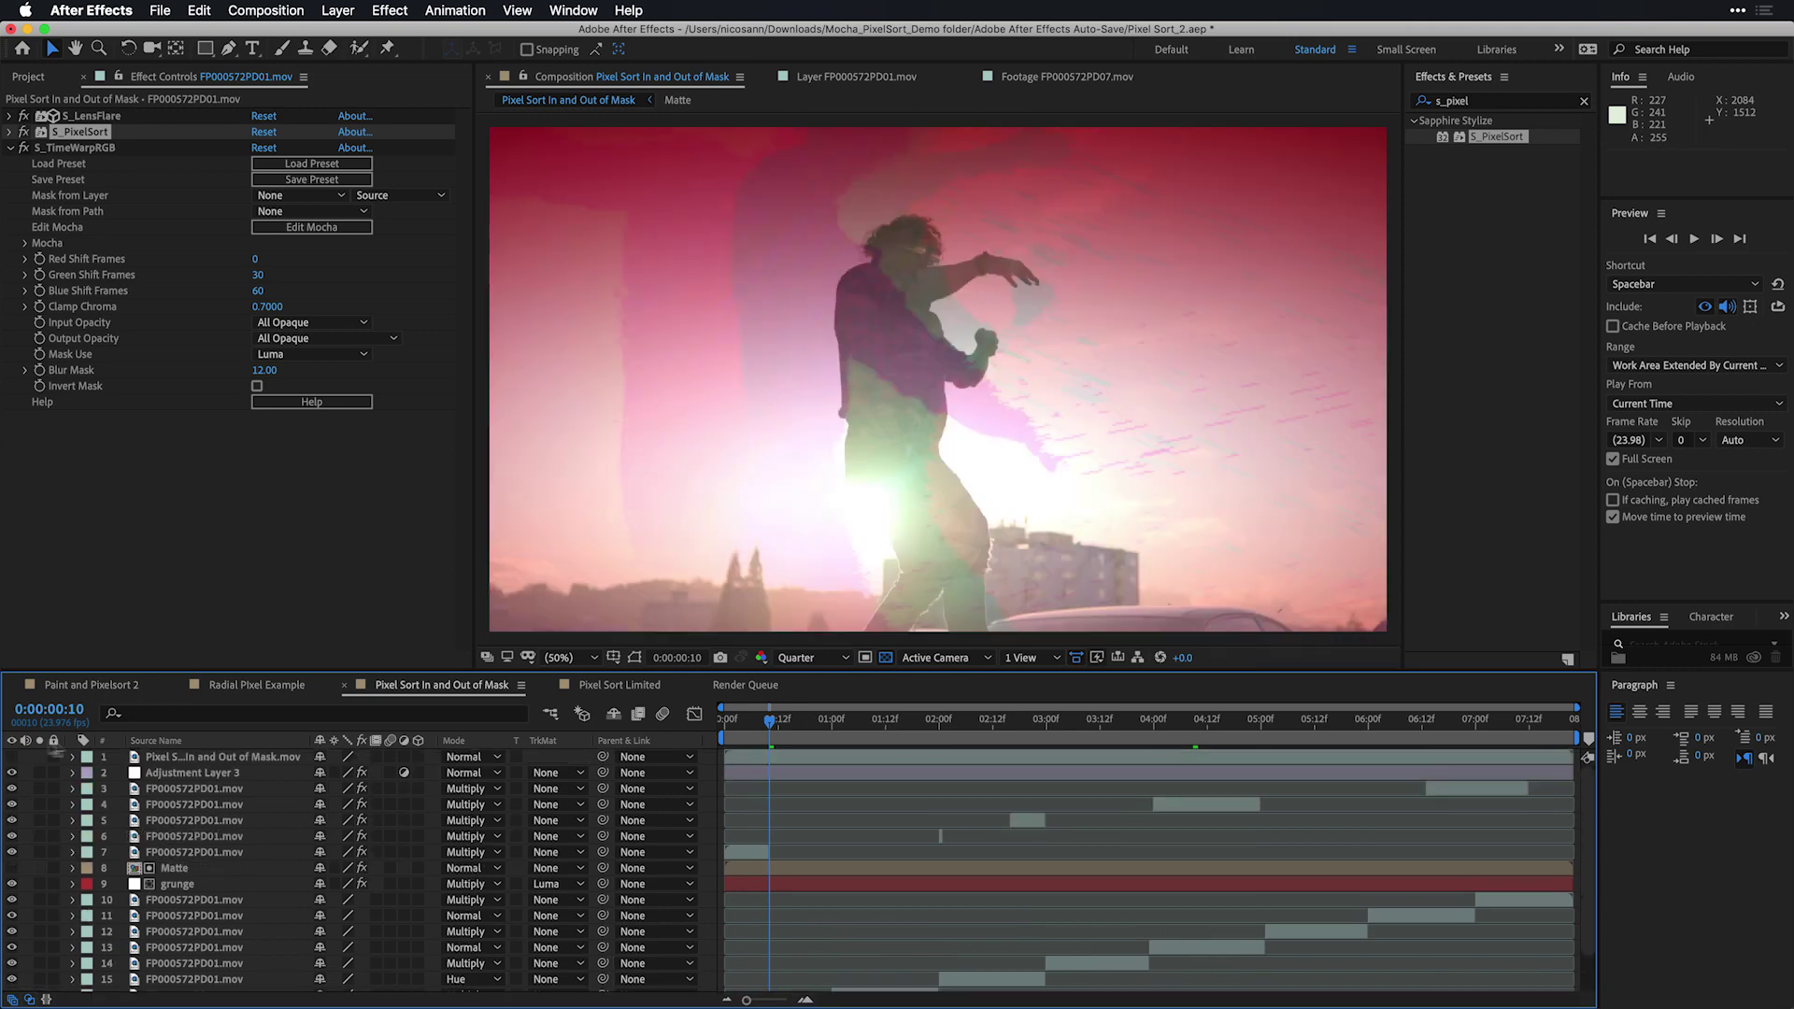
{"action": "left_click", "coordinate": [228, 775]}
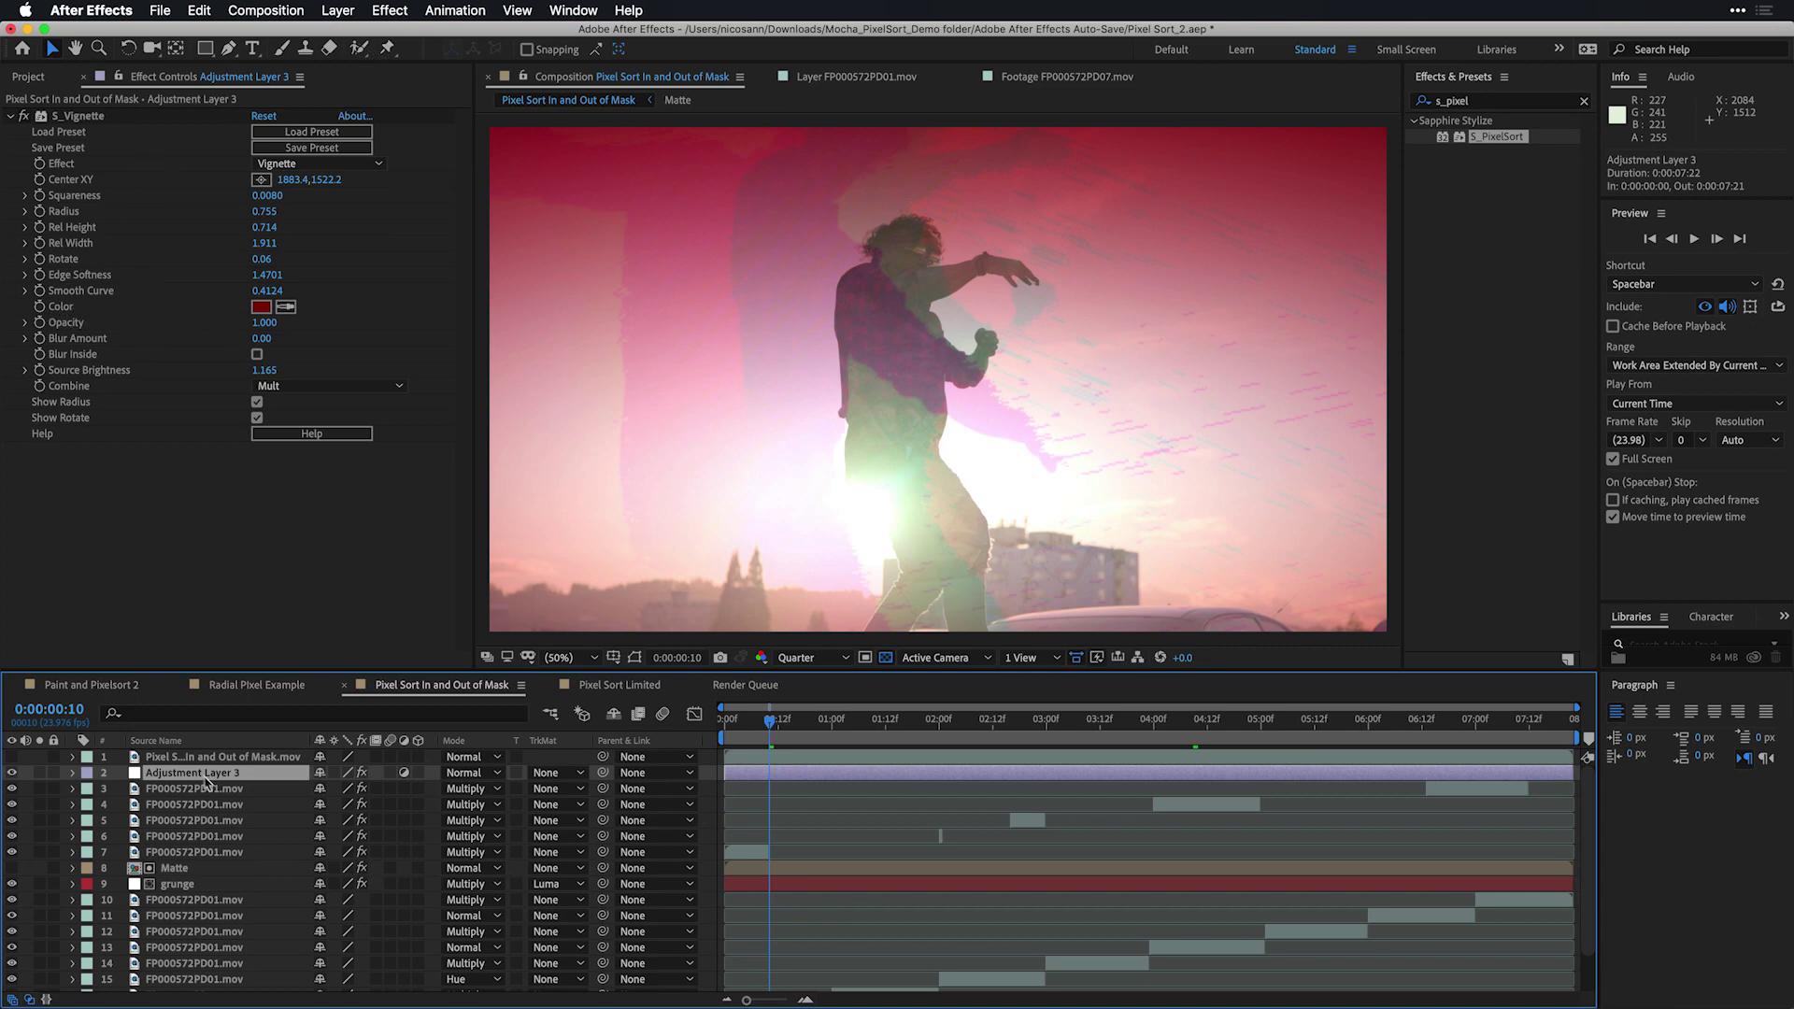
{"action": "left_click_drag", "start_coordinate": [755, 734], "coordinate": [890, 749]}
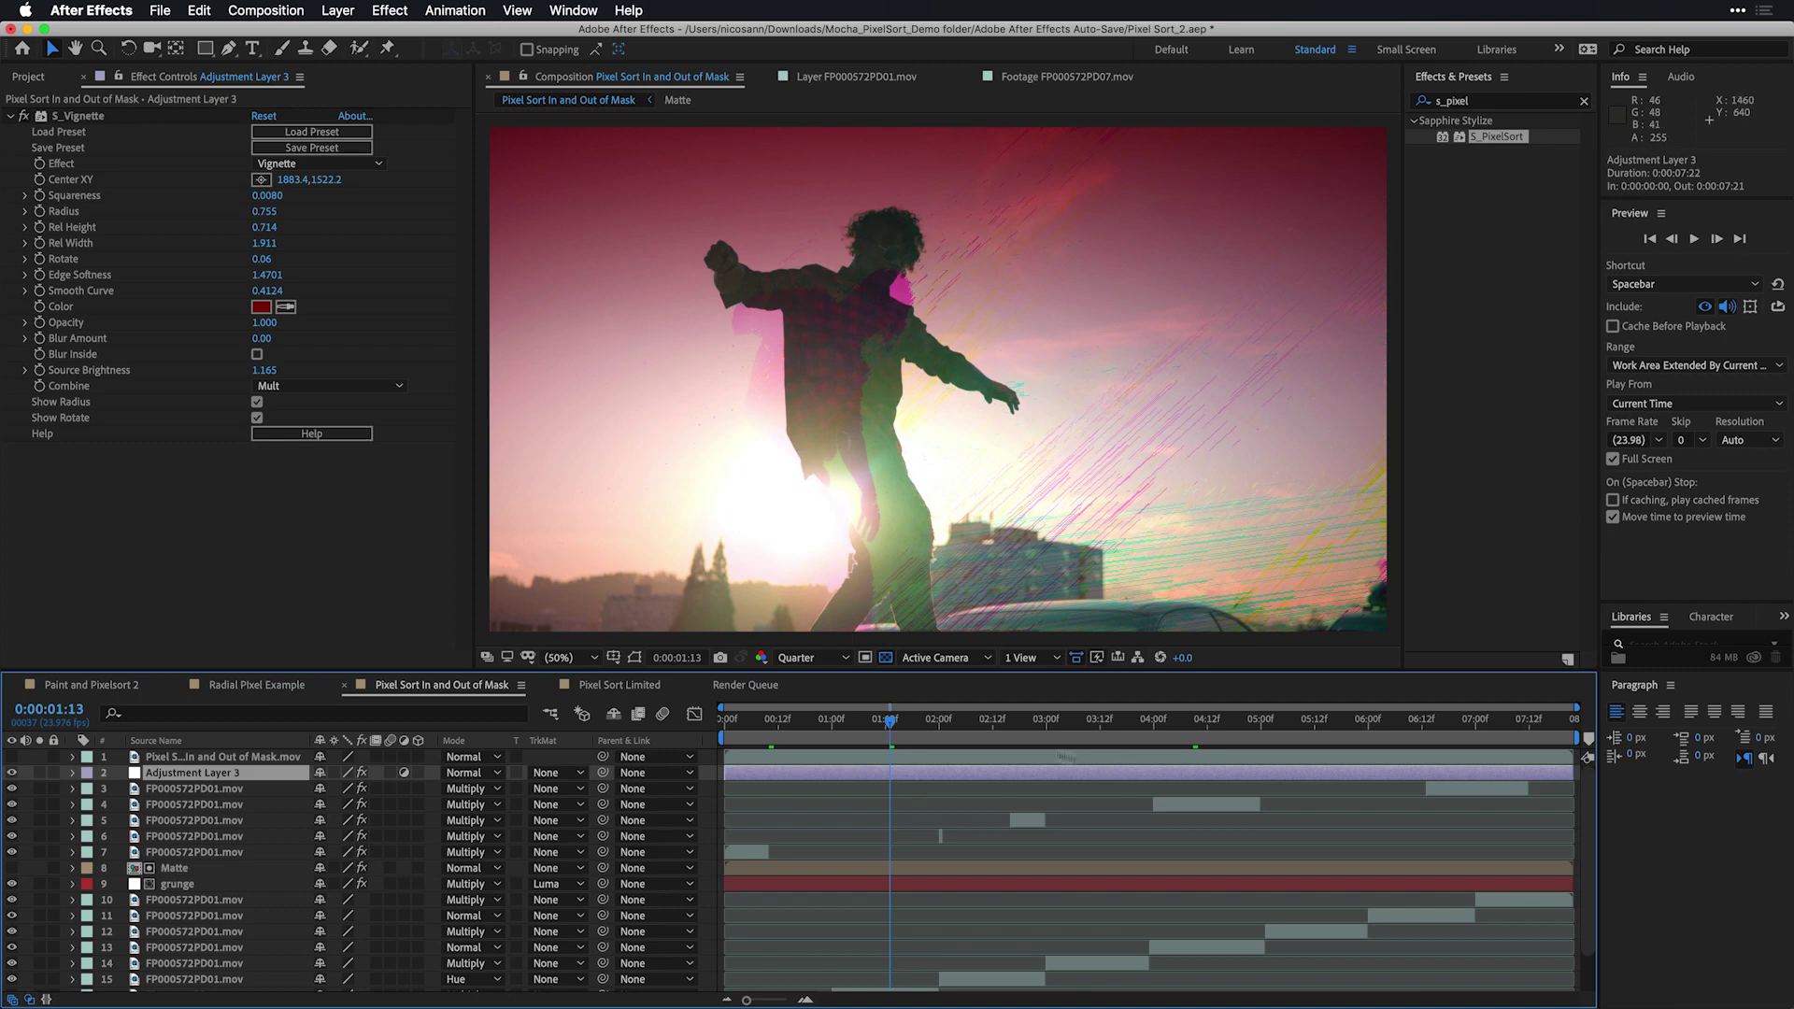
{"action": "left_click", "coordinate": [997, 740]}
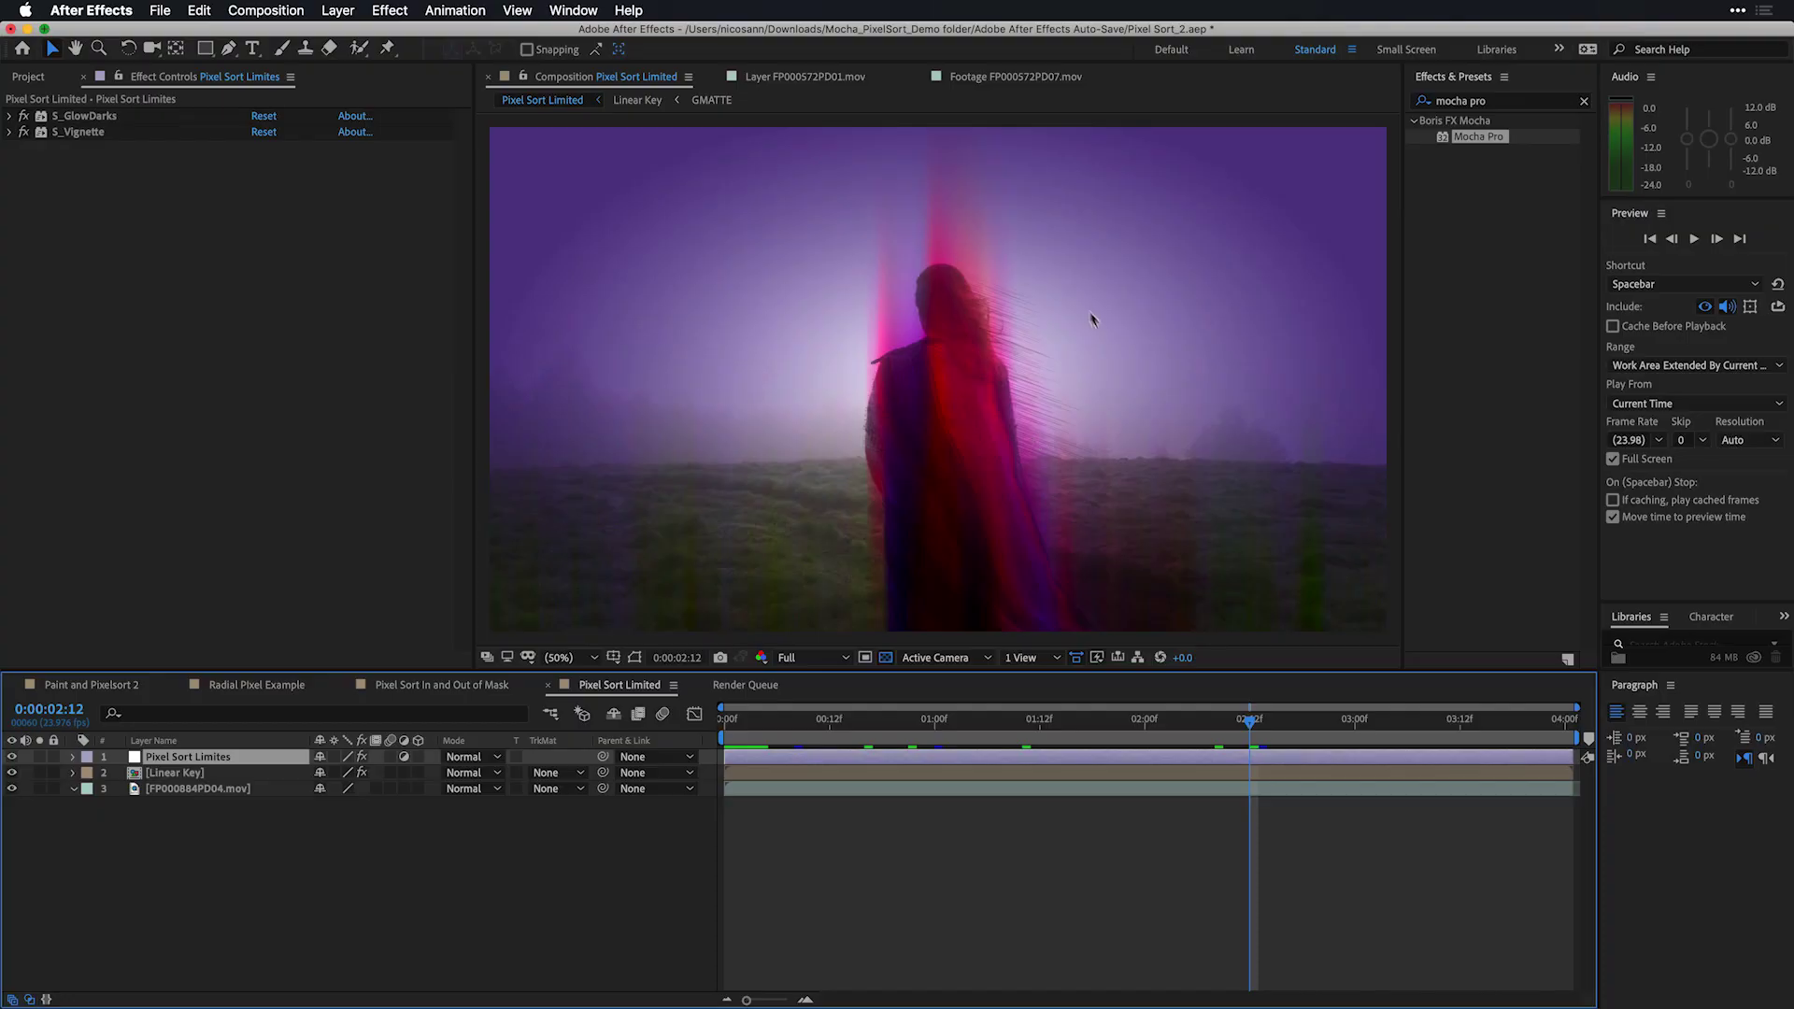
Create a new composition from FP000884PD04.mov in the Clips folder.
{"action": "left_click", "coordinate": [26, 76]}
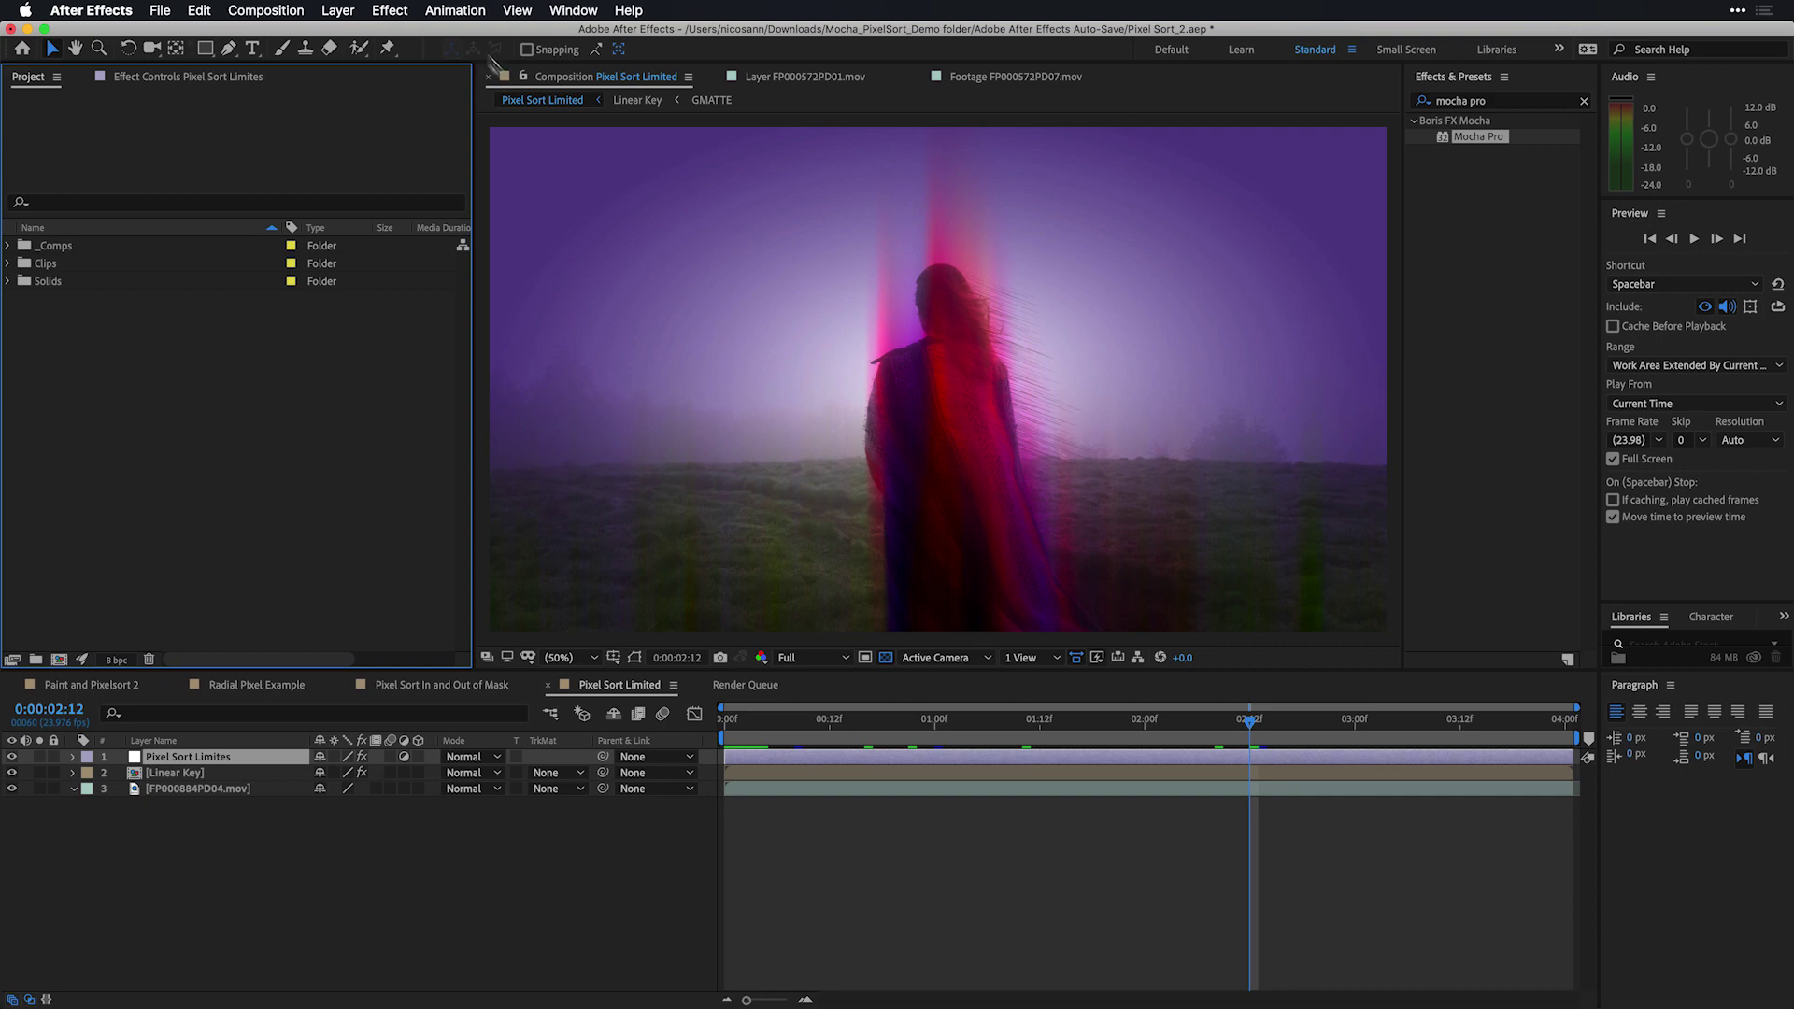
{"action": "left_click", "coordinate": [8, 263]}
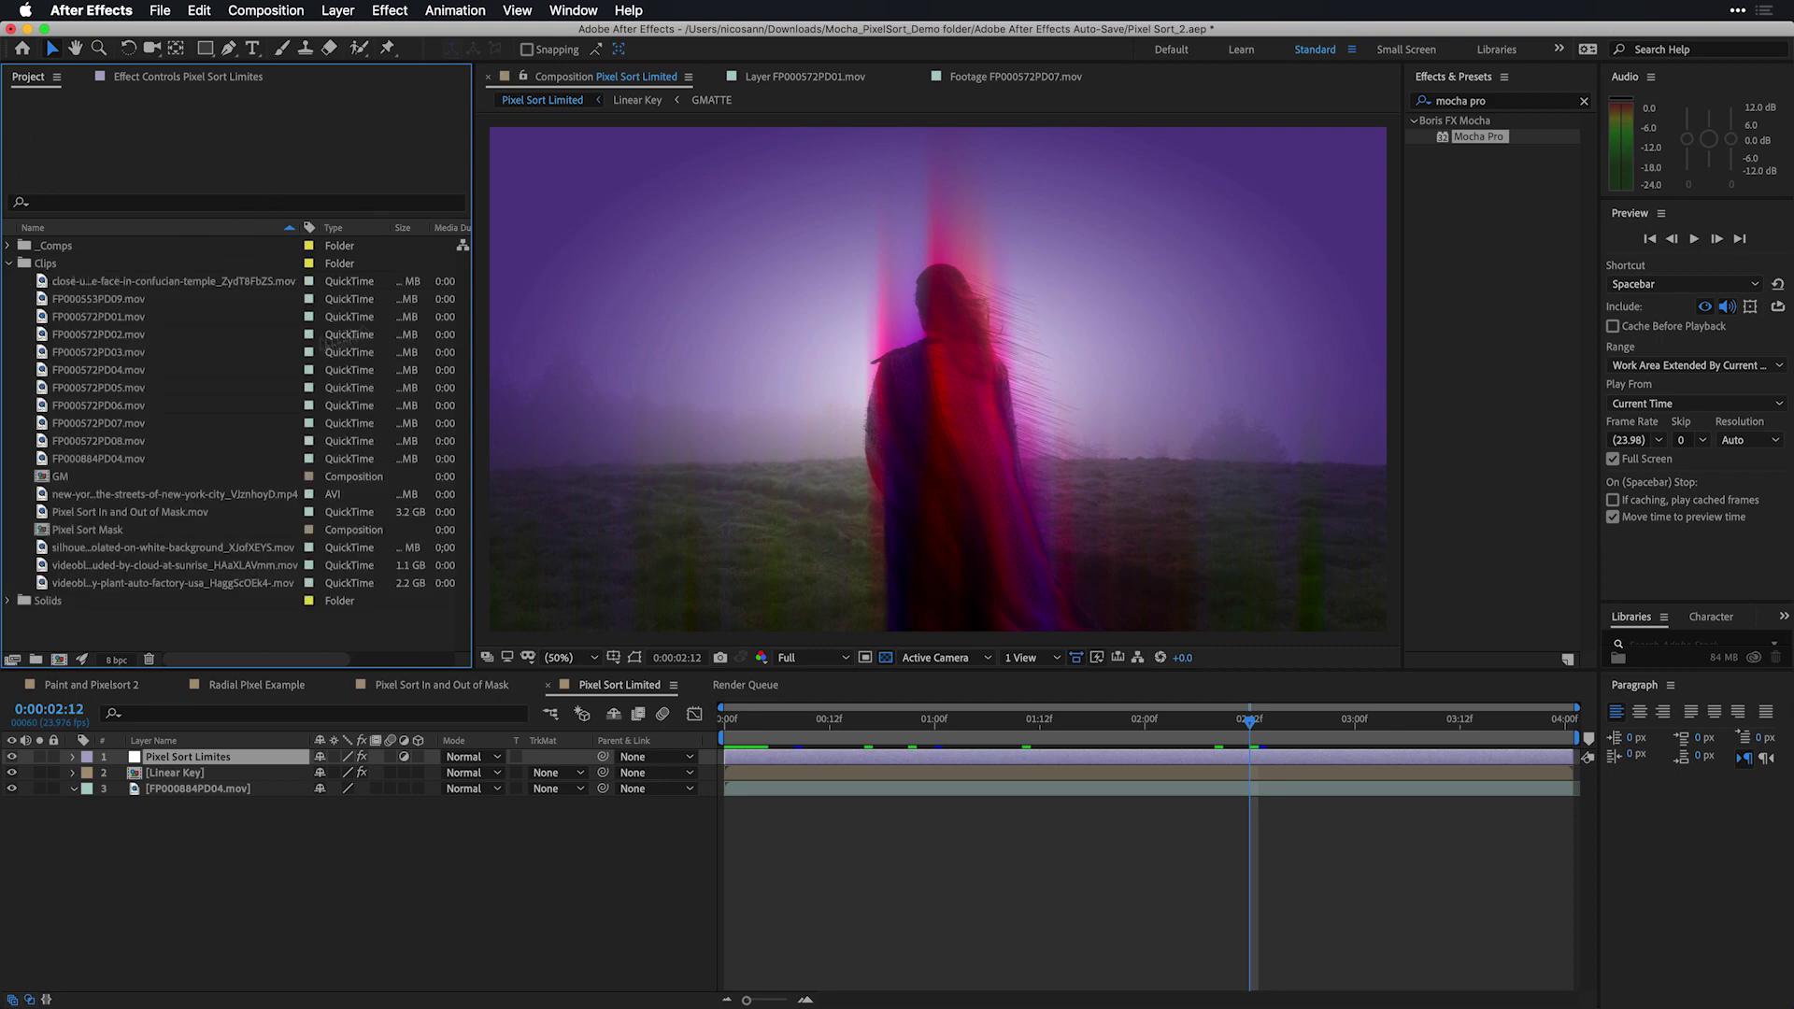
{"action": "left_click", "coordinate": [74, 459]}
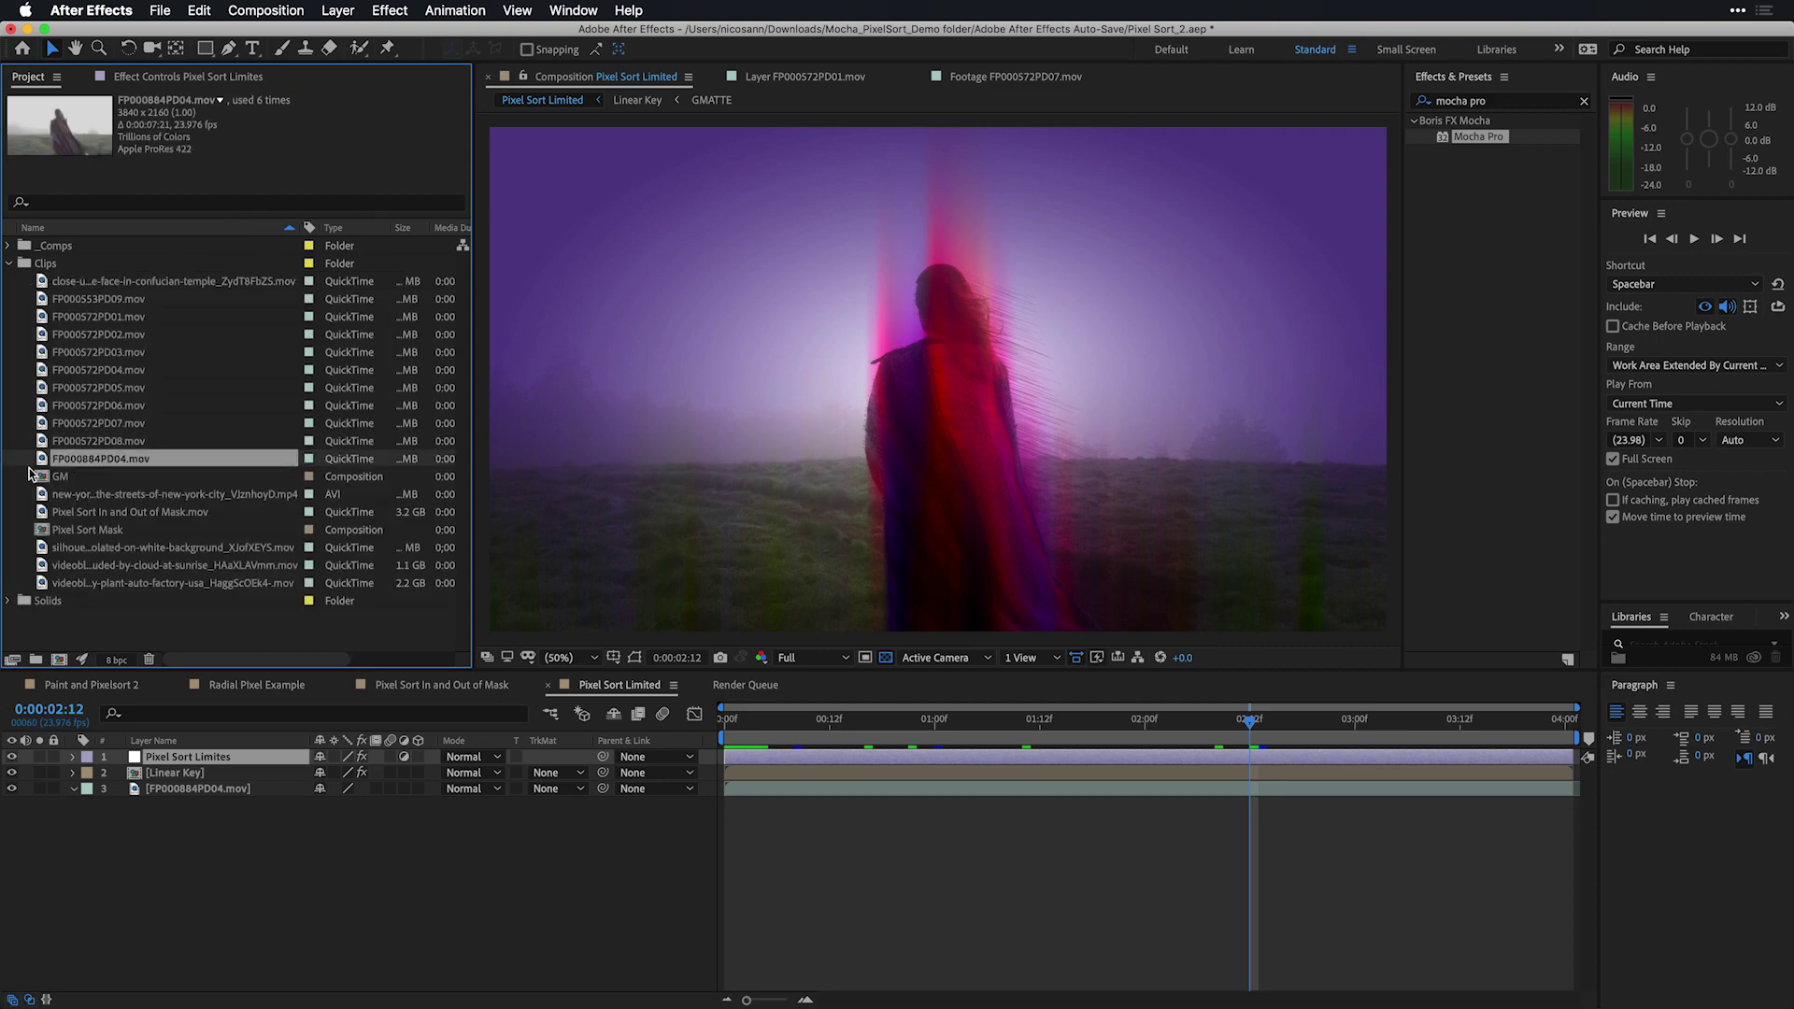
{"action": "left_click_drag", "start_coordinate": [42, 458], "coordinate": [59, 659]}
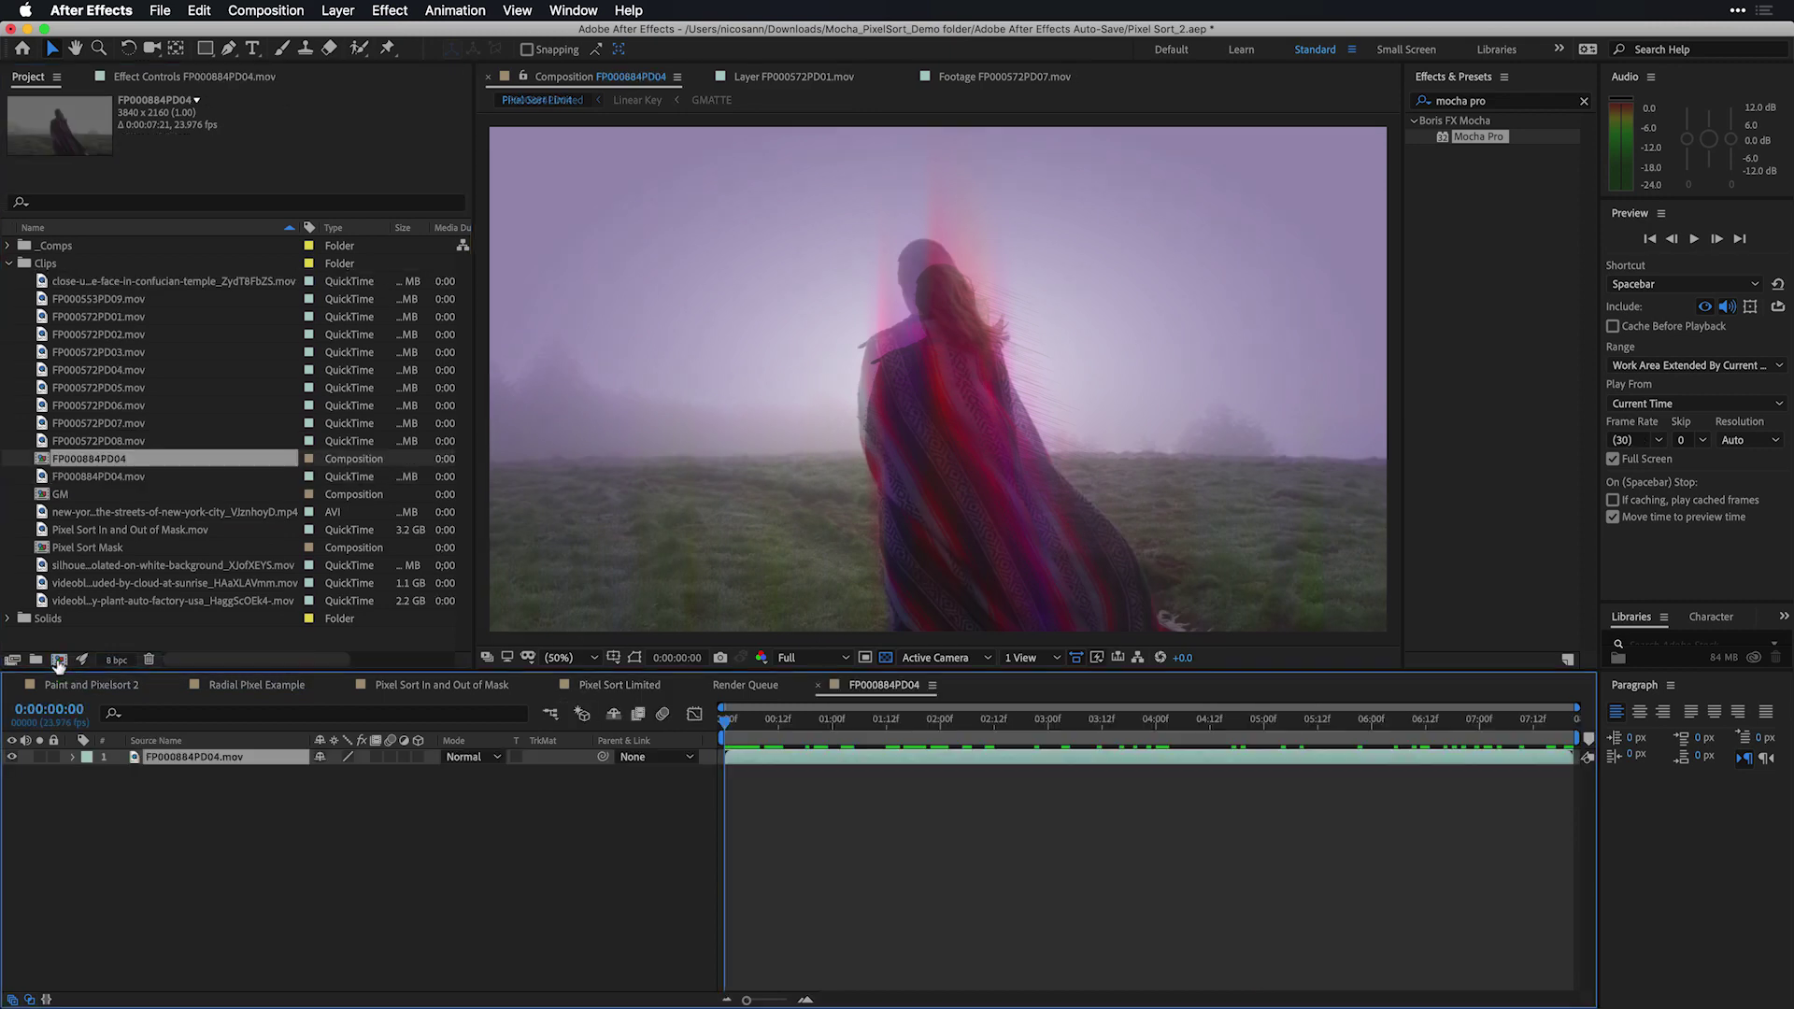
Trim the composition to a 2-second work area and play a preview.
{"action": "left_click_drag", "start_coordinate": [904, 727], "coordinate": [941, 727]}
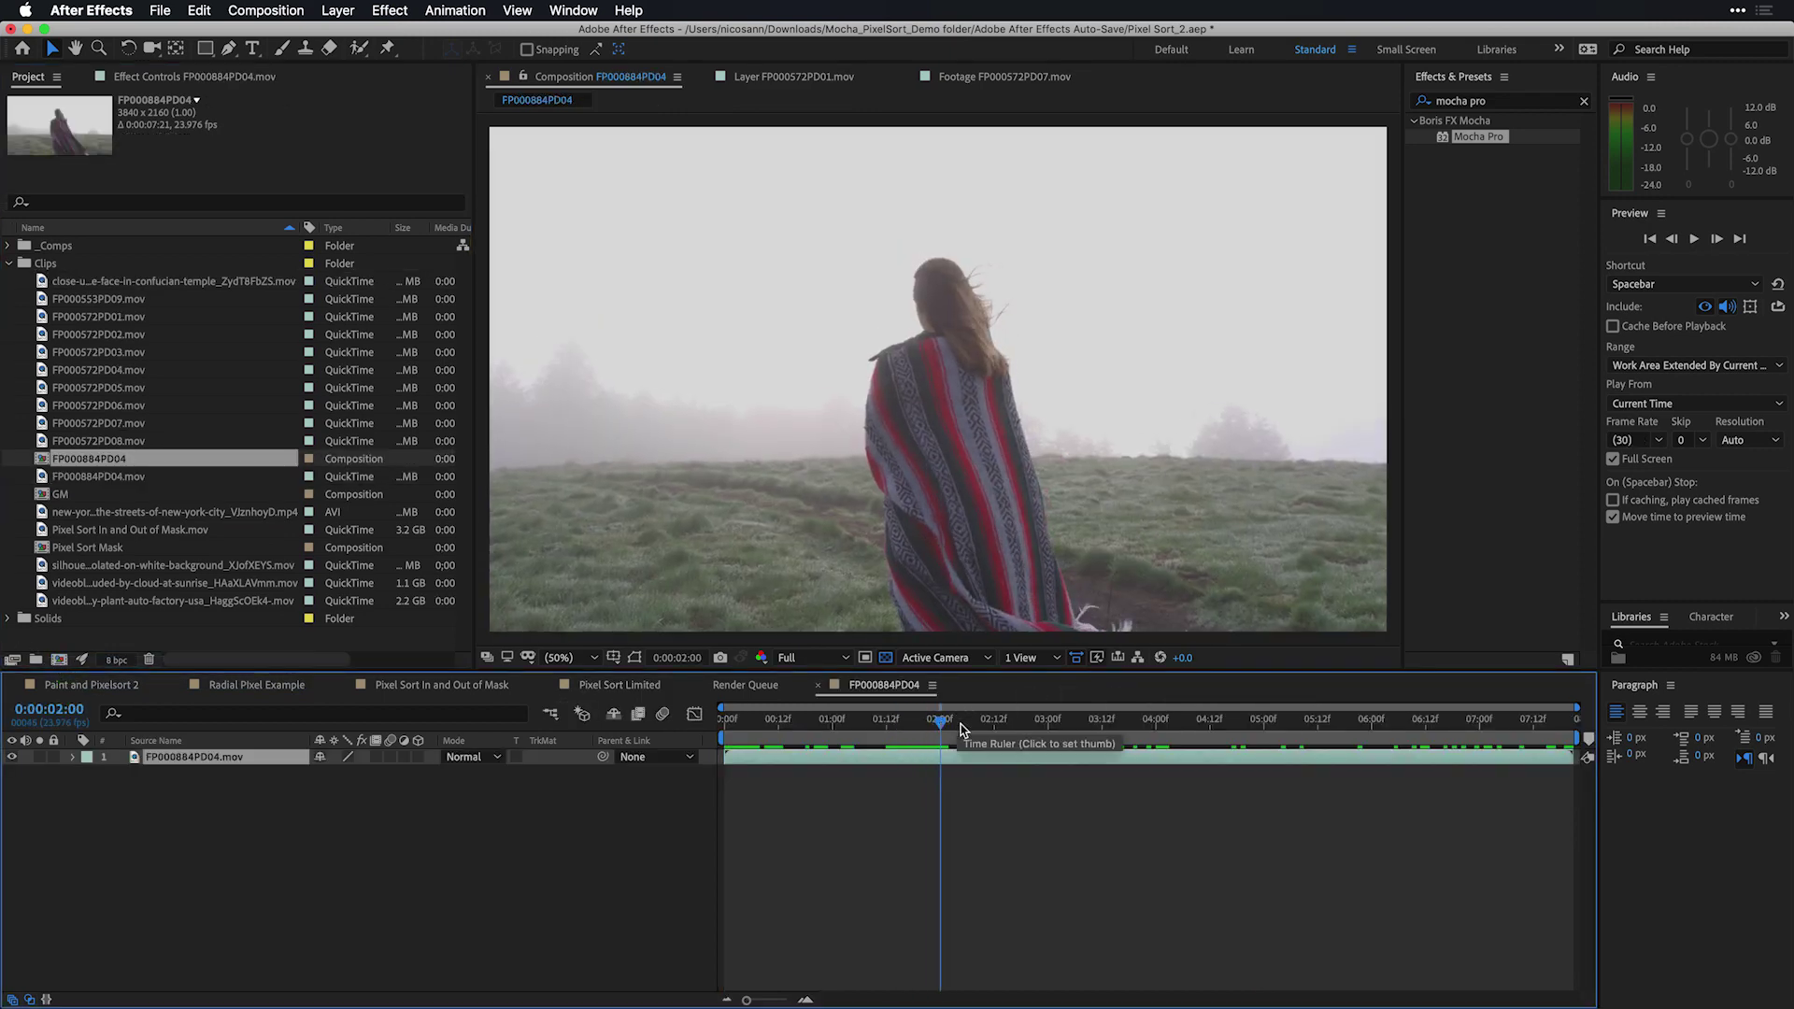
{"action": "key", "text": "n"}
{"action": "right_click", "coordinate": [848, 738]}
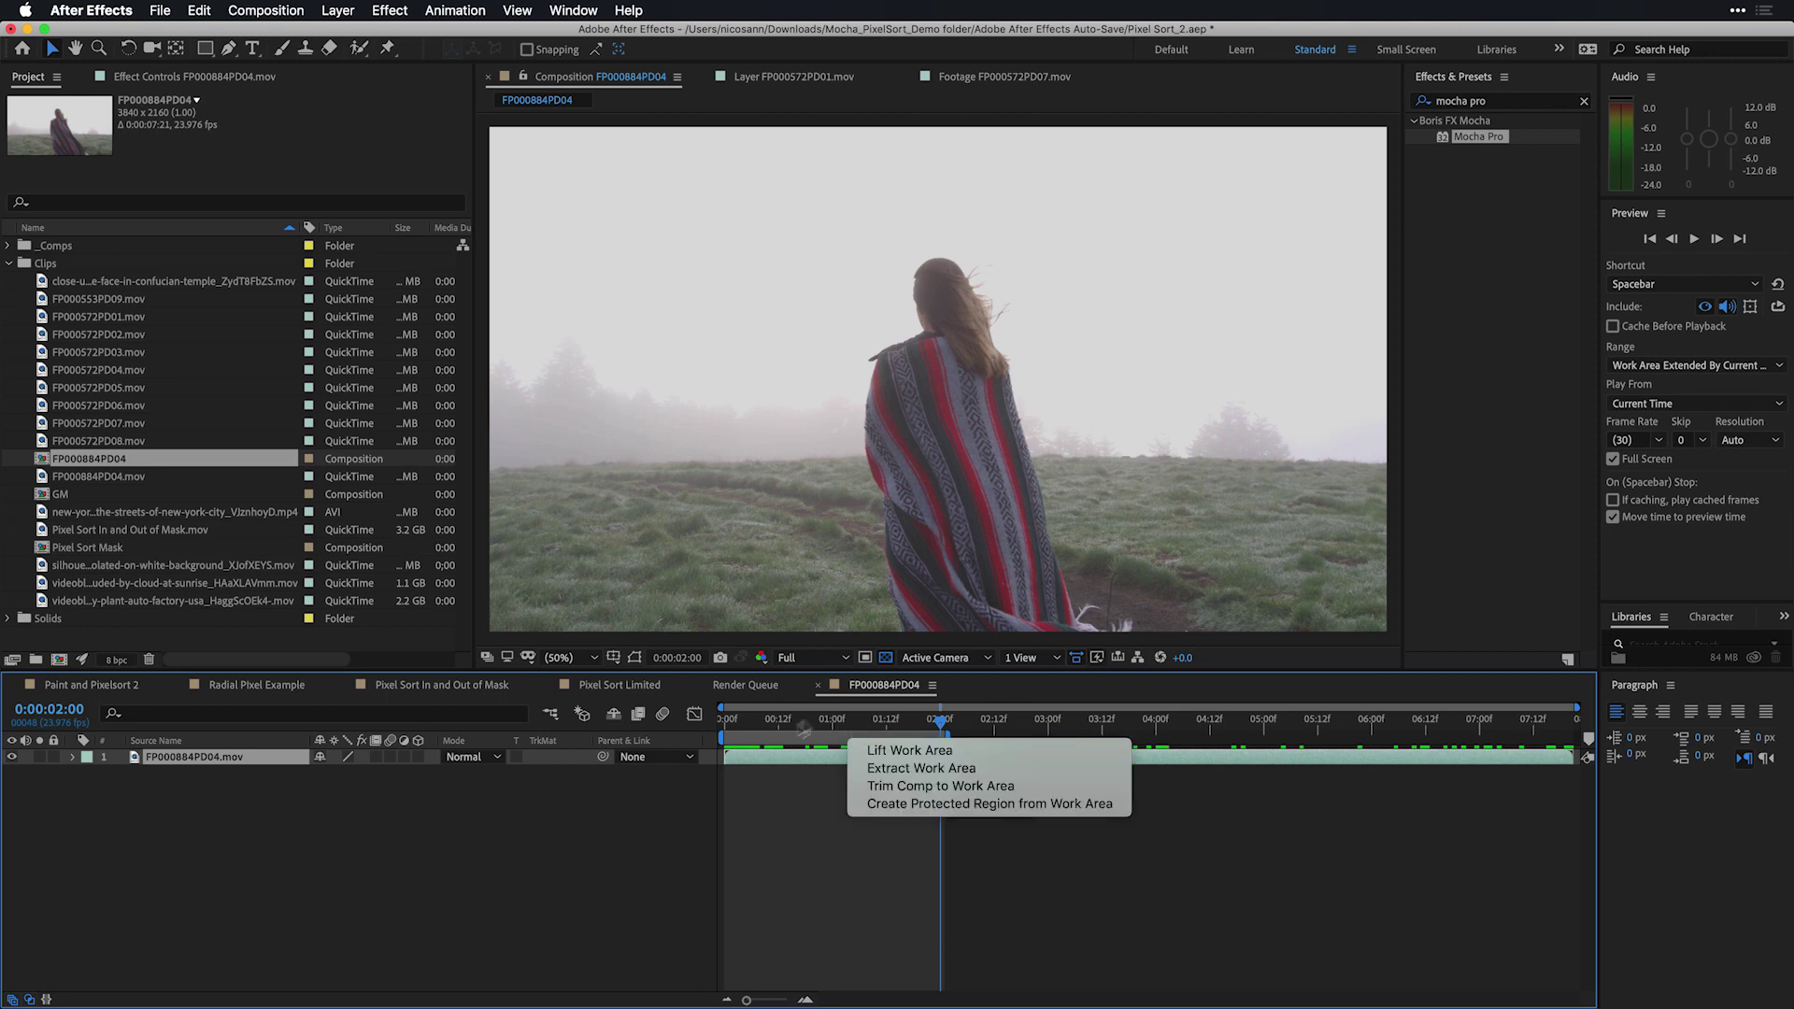
{"action": "left_click", "coordinate": [931, 785]}
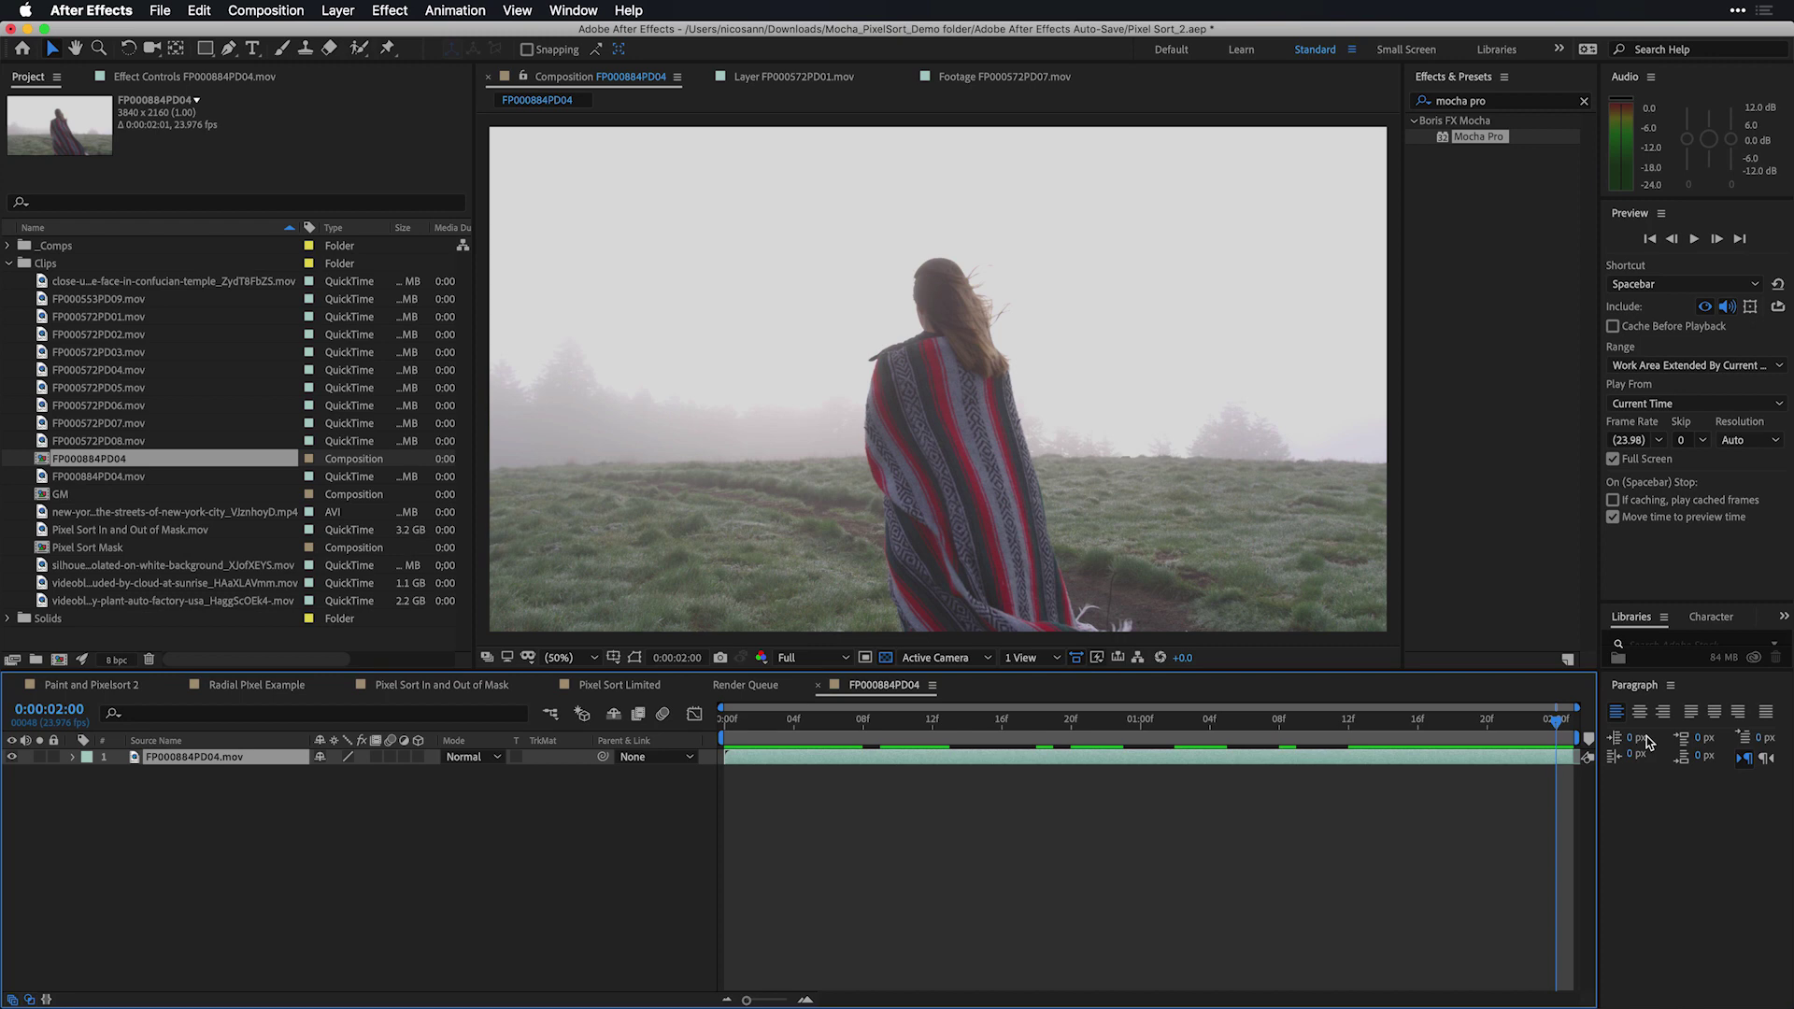
{"action": "key", "text": "space"}
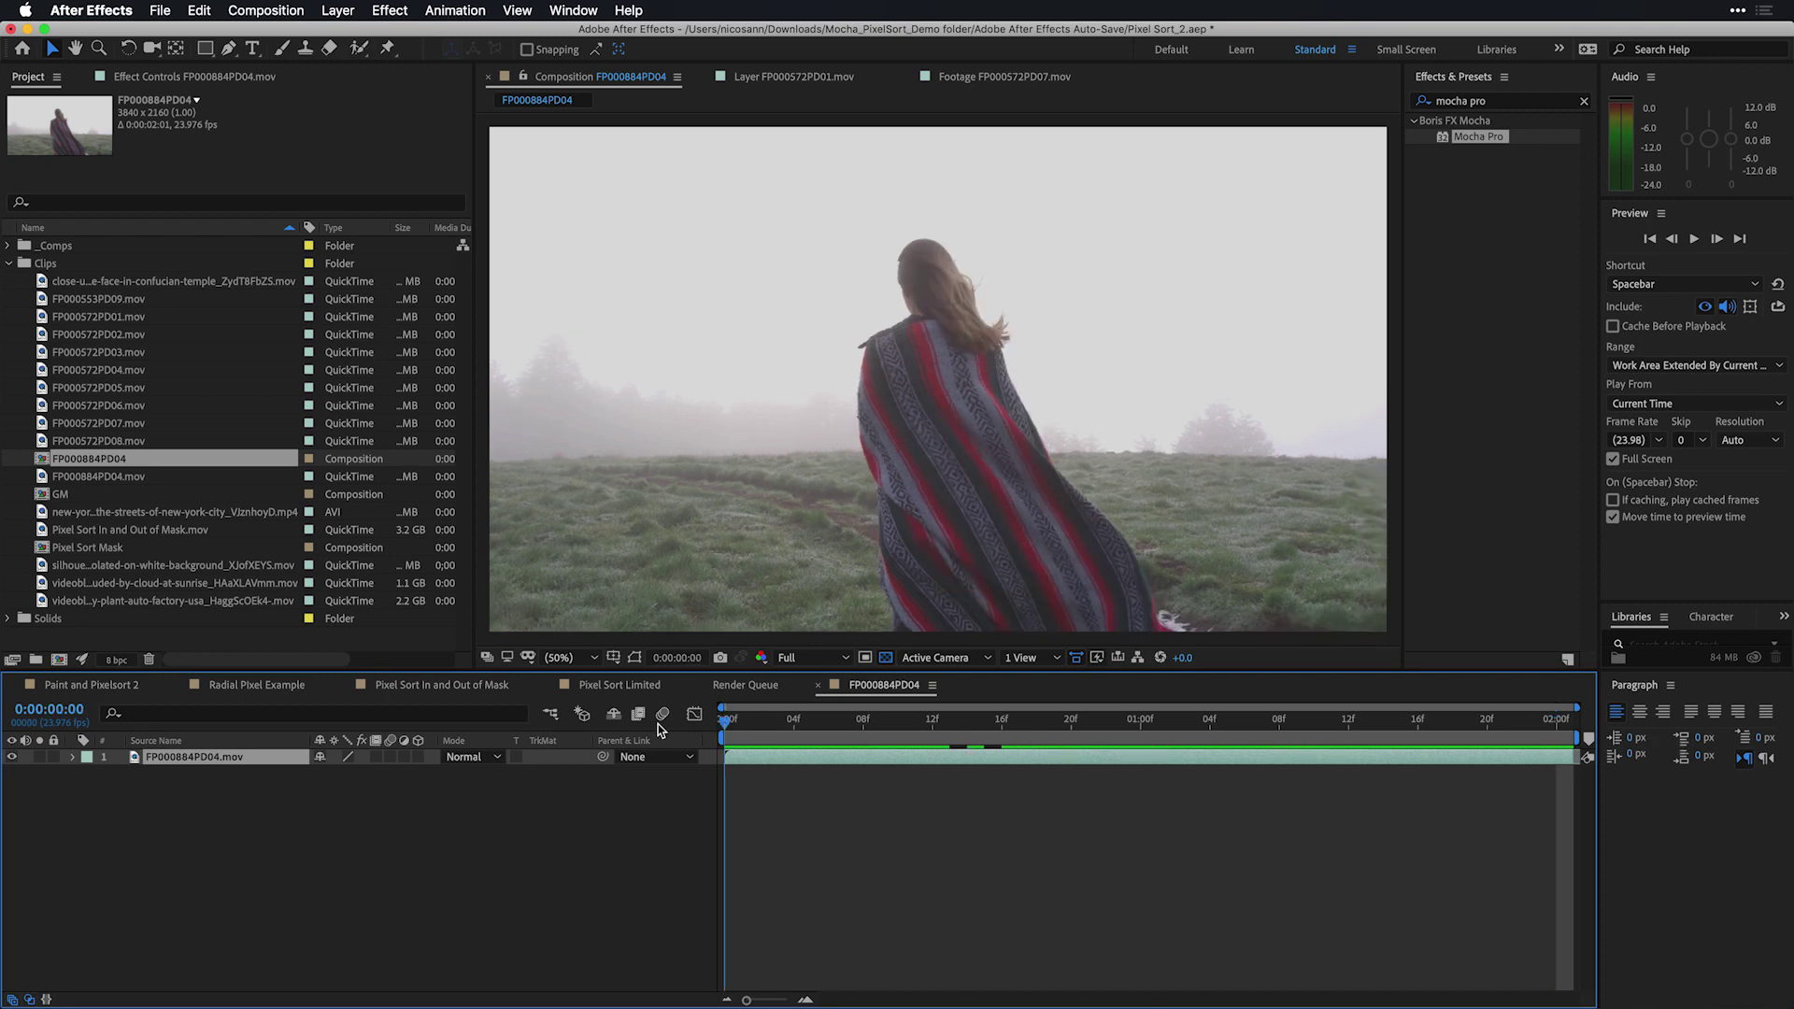
Draw a closed Pen mask up the woman's left side, over her head and down her right.
{"action": "left_click", "coordinate": [228, 58]}
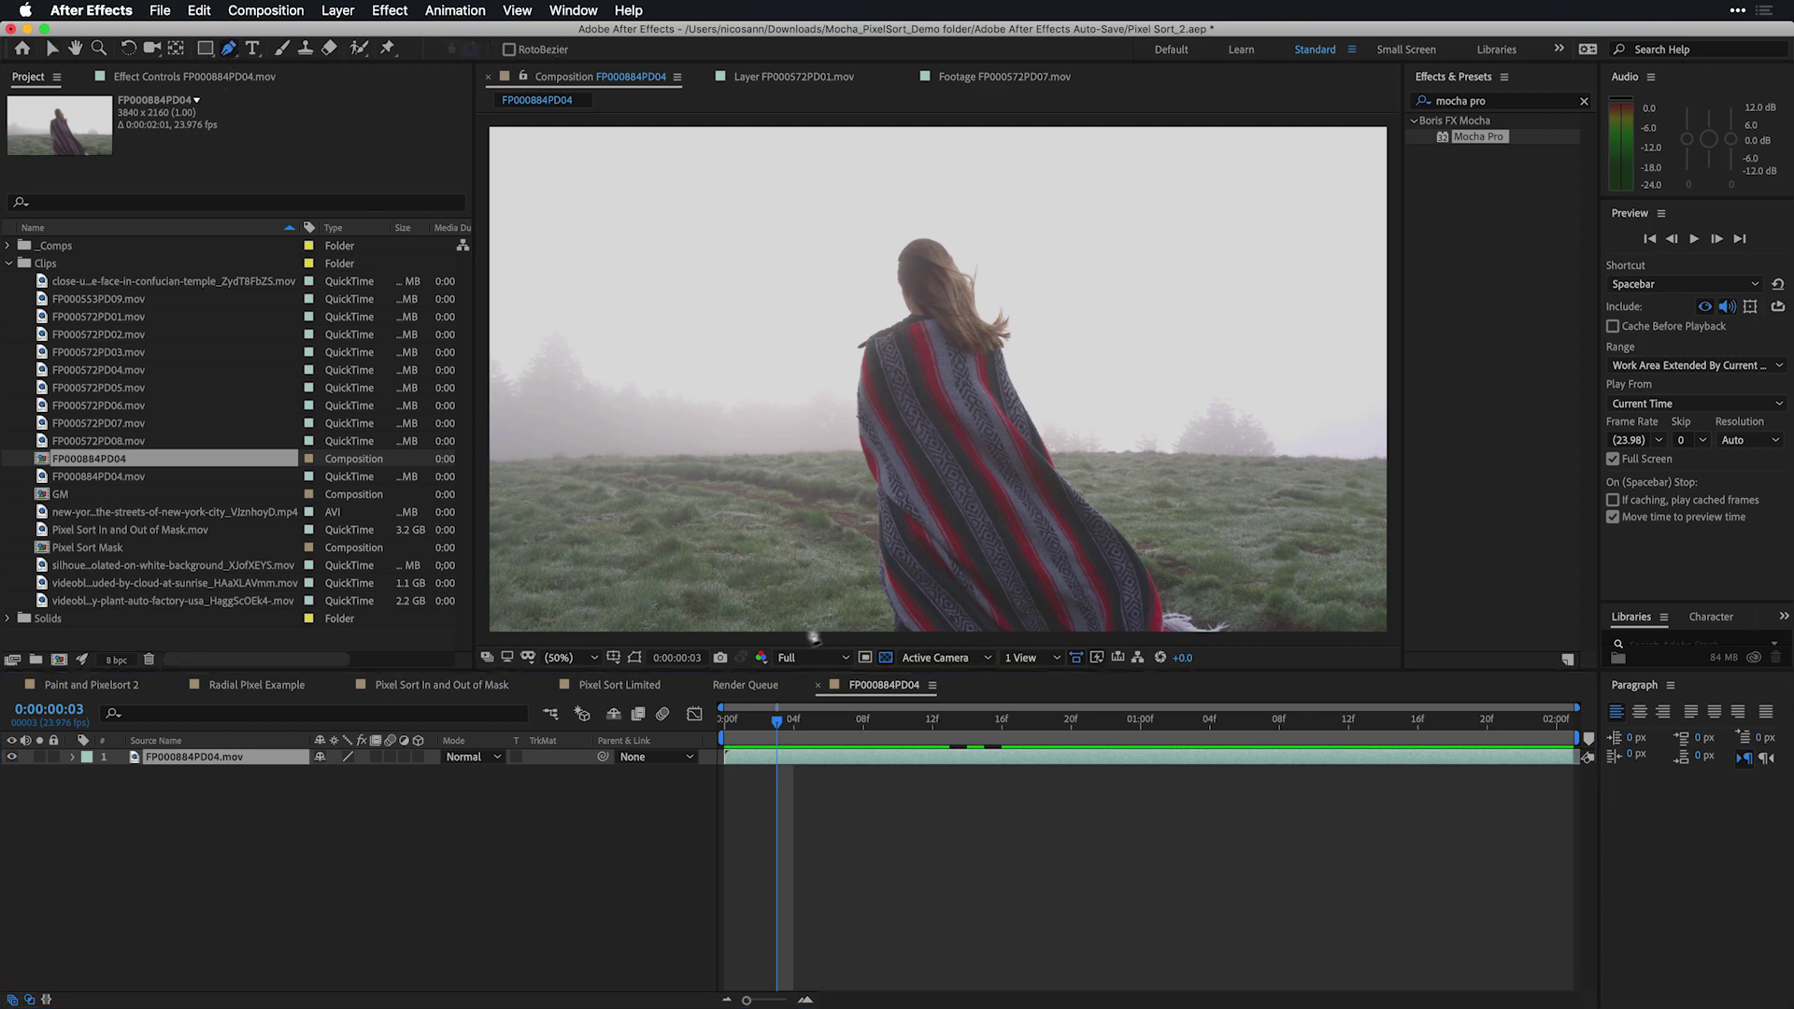
{"action": "left_click", "coordinate": [797, 629]}
{"action": "left_click", "coordinate": [776, 548]}
{"action": "left_click", "coordinate": [772, 496]}
{"action": "left_click", "coordinate": [802, 400]}
{"action": "left_click", "coordinate": [819, 305]}
{"action": "left_click", "coordinate": [821, 242]}
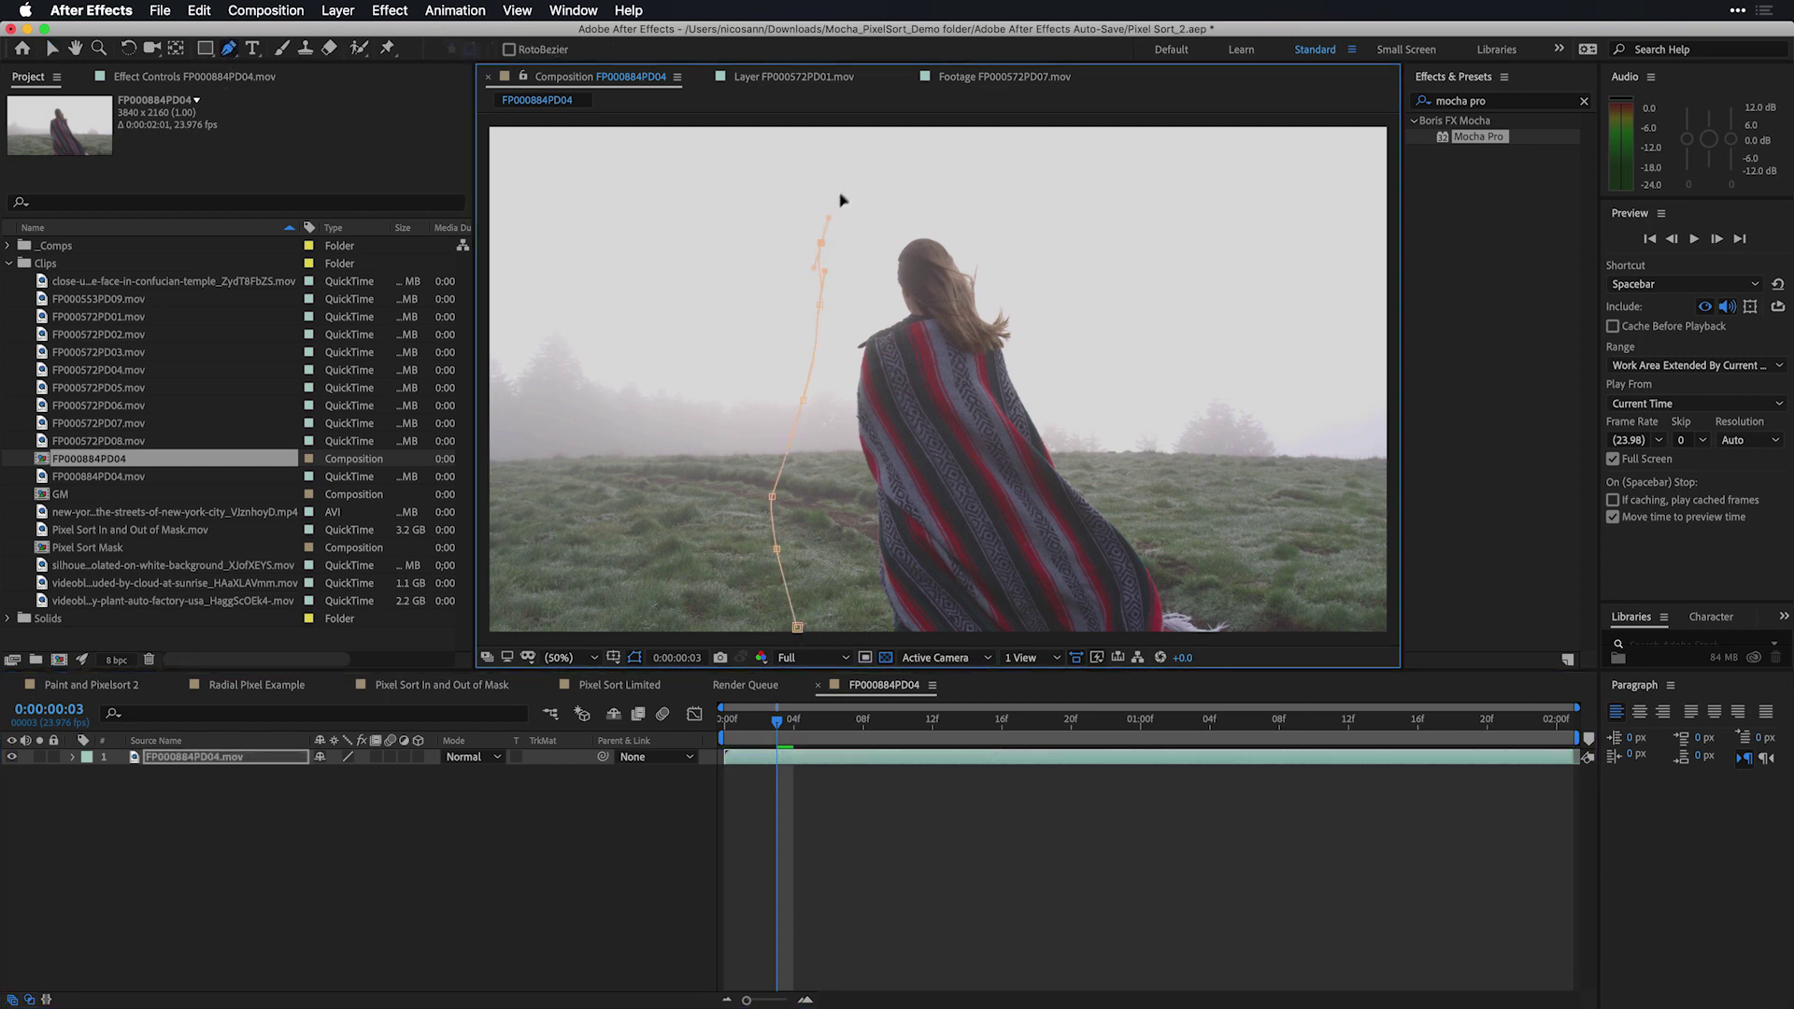
{"action": "left_click", "coordinate": [852, 180]}
{"action": "left_click", "coordinate": [883, 182]}
{"action": "left_click", "coordinate": [898, 180]}
{"action": "left_click", "coordinate": [960, 188]}
{"action": "left_click", "coordinate": [1037, 208]}
{"action": "left_click", "coordinate": [1118, 249]}
{"action": "left_click", "coordinate": [1165, 308]}
{"action": "left_click", "coordinate": [1204, 373]}
{"action": "left_click", "coordinate": [1244, 459]}
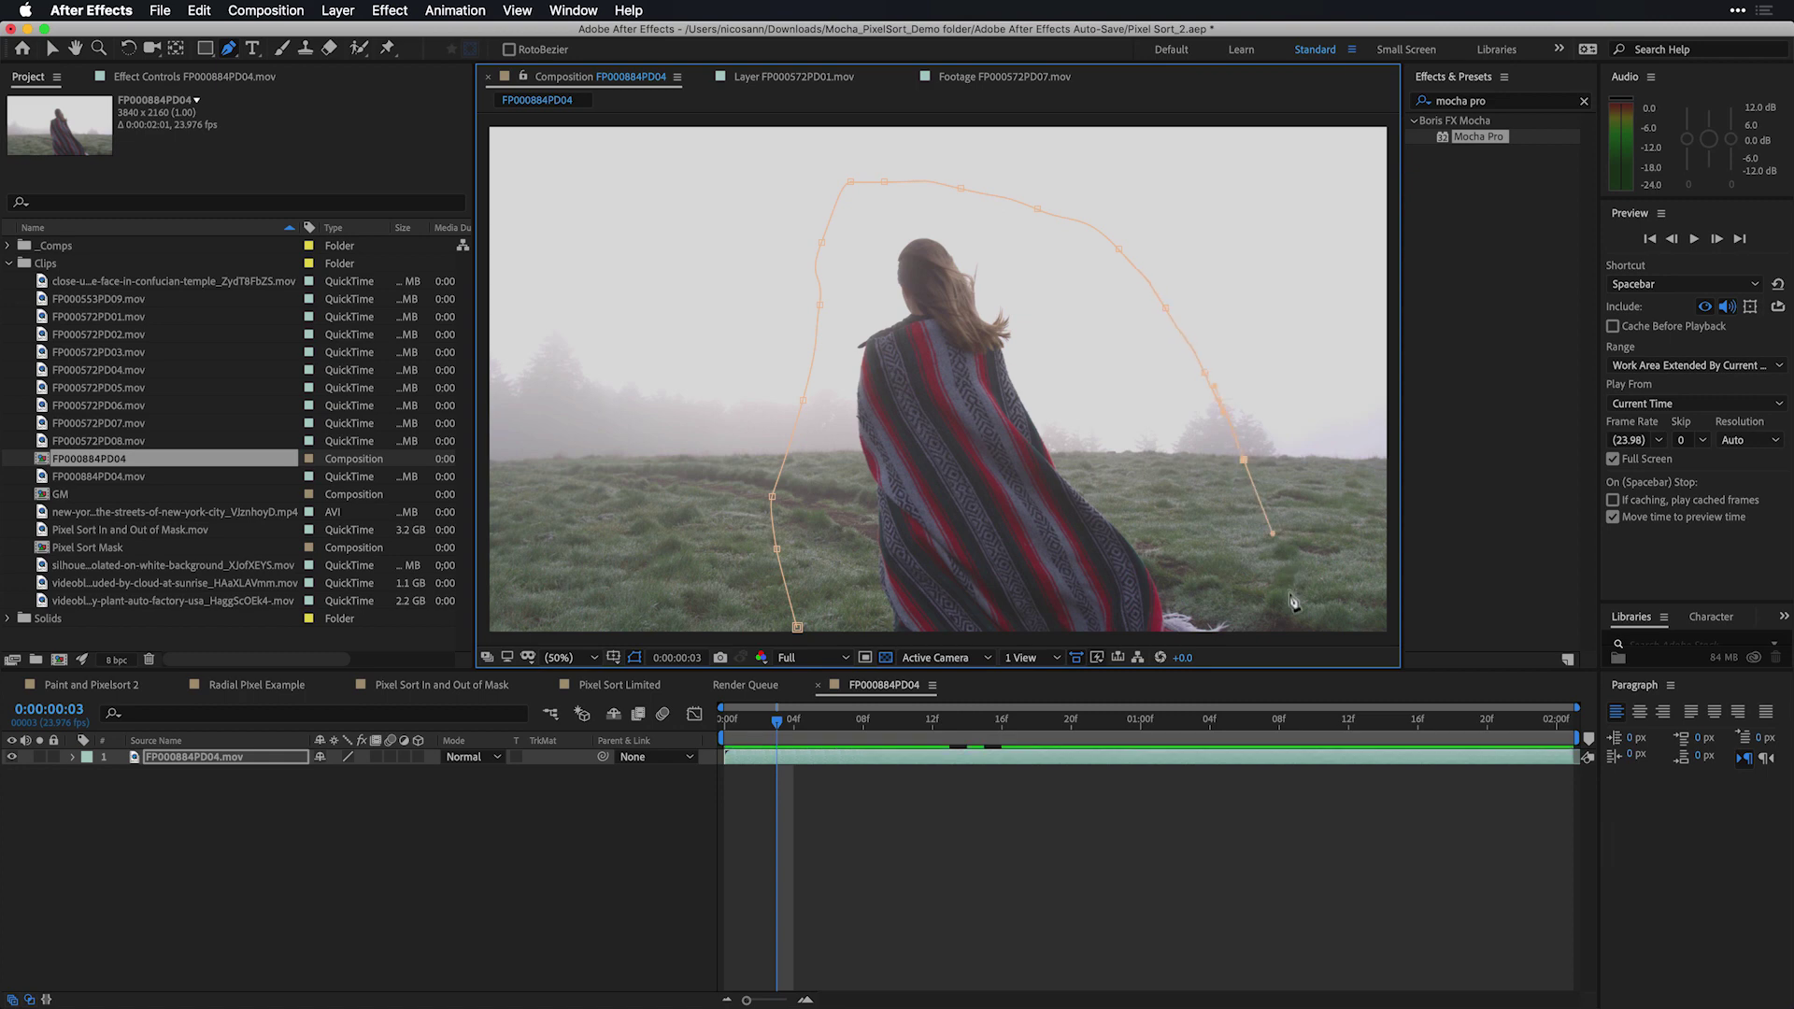
{"action": "left_click", "coordinate": [1290, 594]}
{"action": "left_click", "coordinate": [1290, 625]}
{"action": "left_click", "coordinate": [1289, 640]}
{"action": "left_click", "coordinate": [797, 627]}
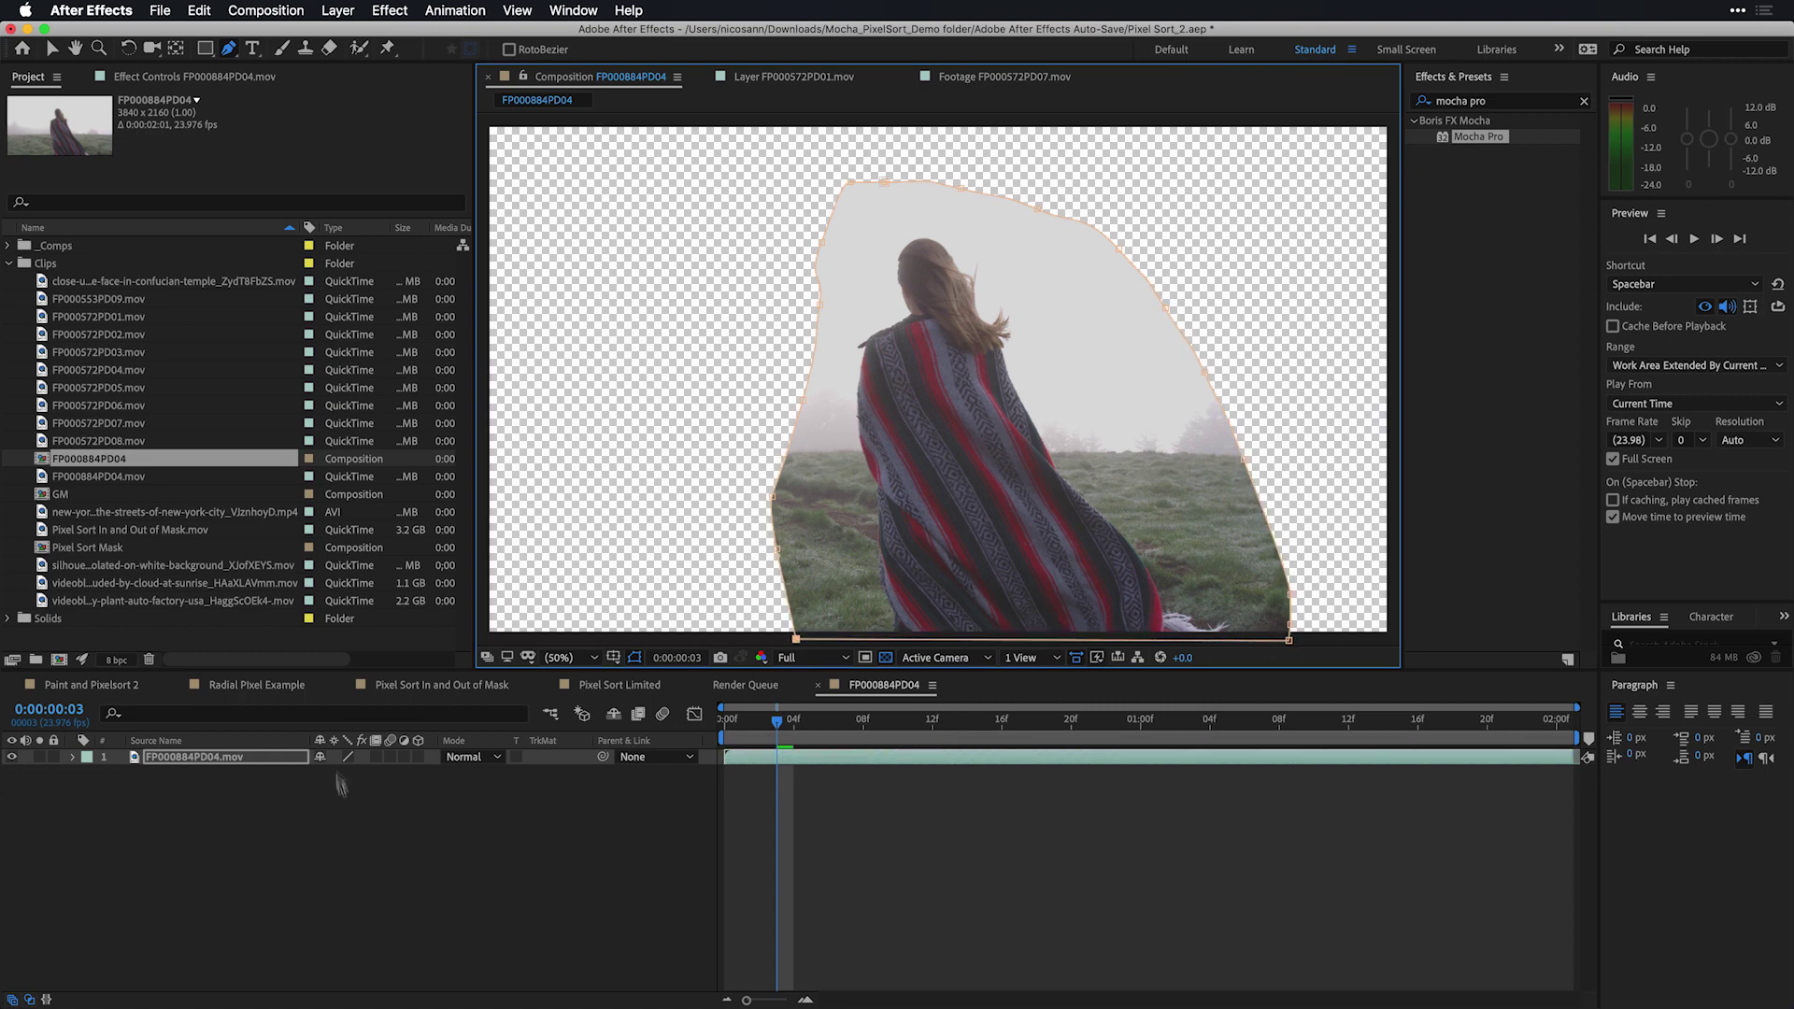
Feather the mask 14 pixels, preview with mode None, then set it back to Add.
{"action": "key", "text": "f"}
{"action": "left_click_drag", "start_coordinate": [348, 789], "coordinate": [363, 789]}
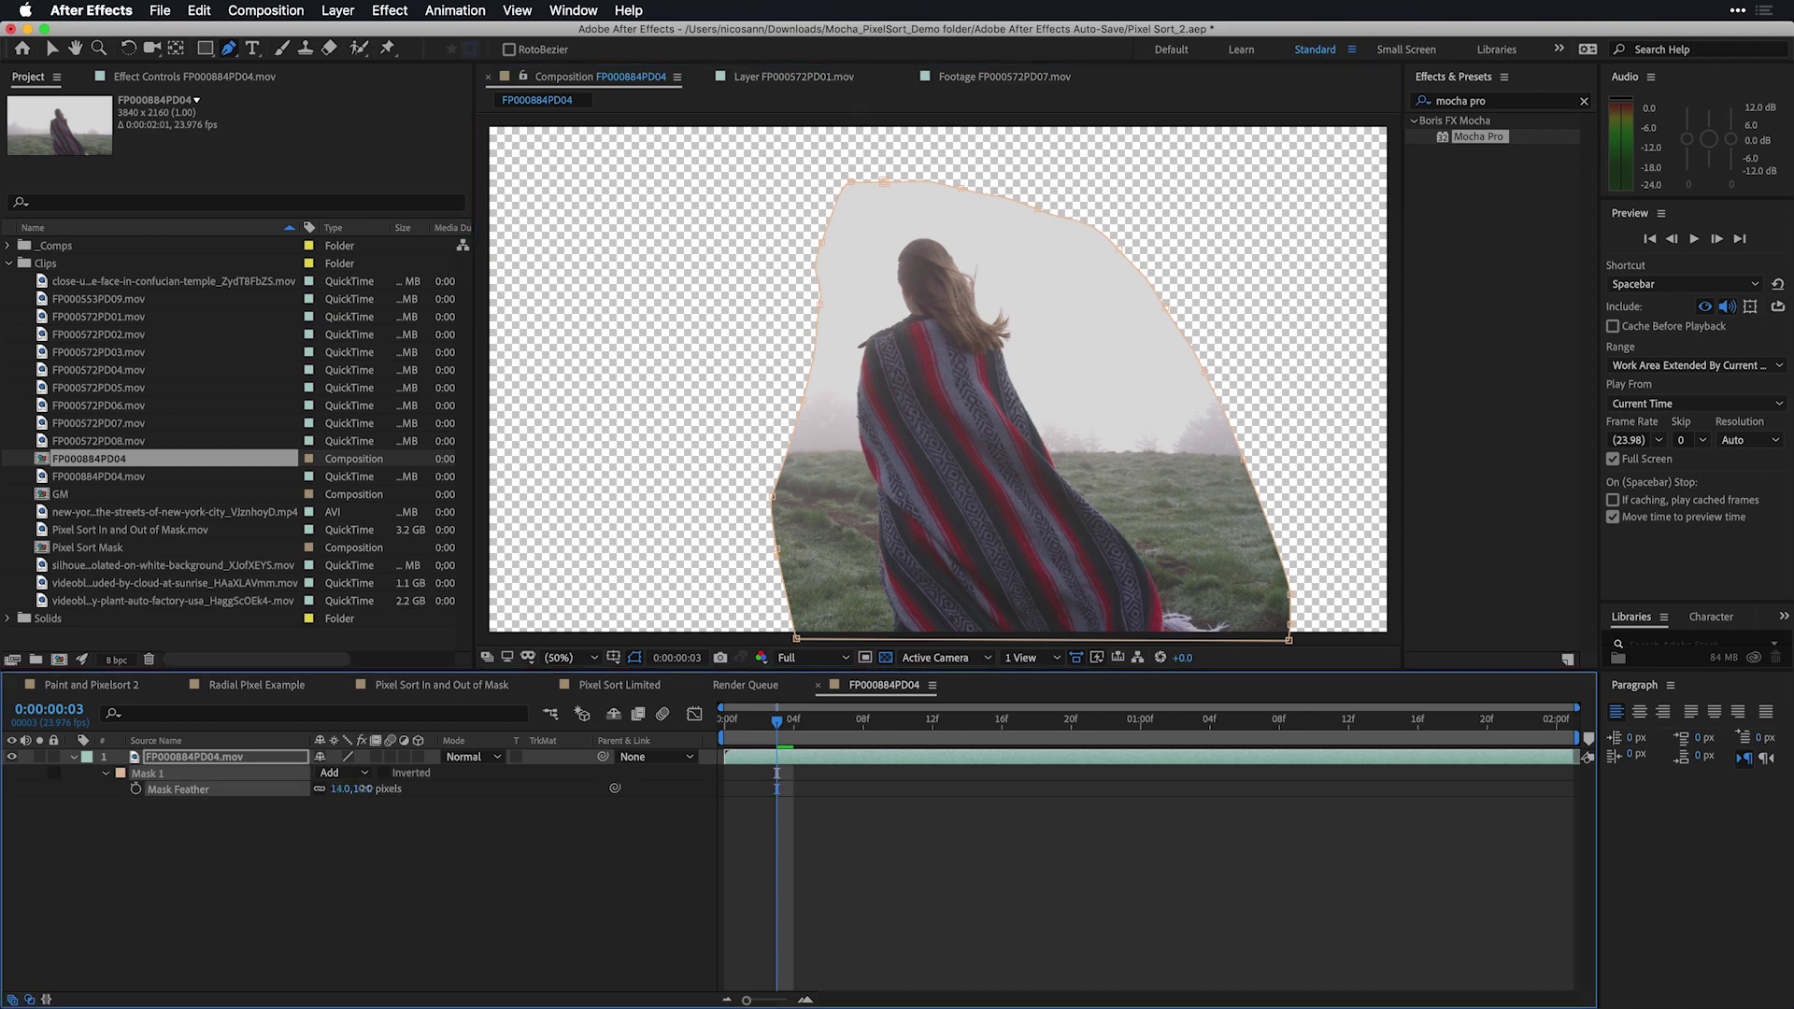
{"action": "left_click", "coordinate": [332, 773]}
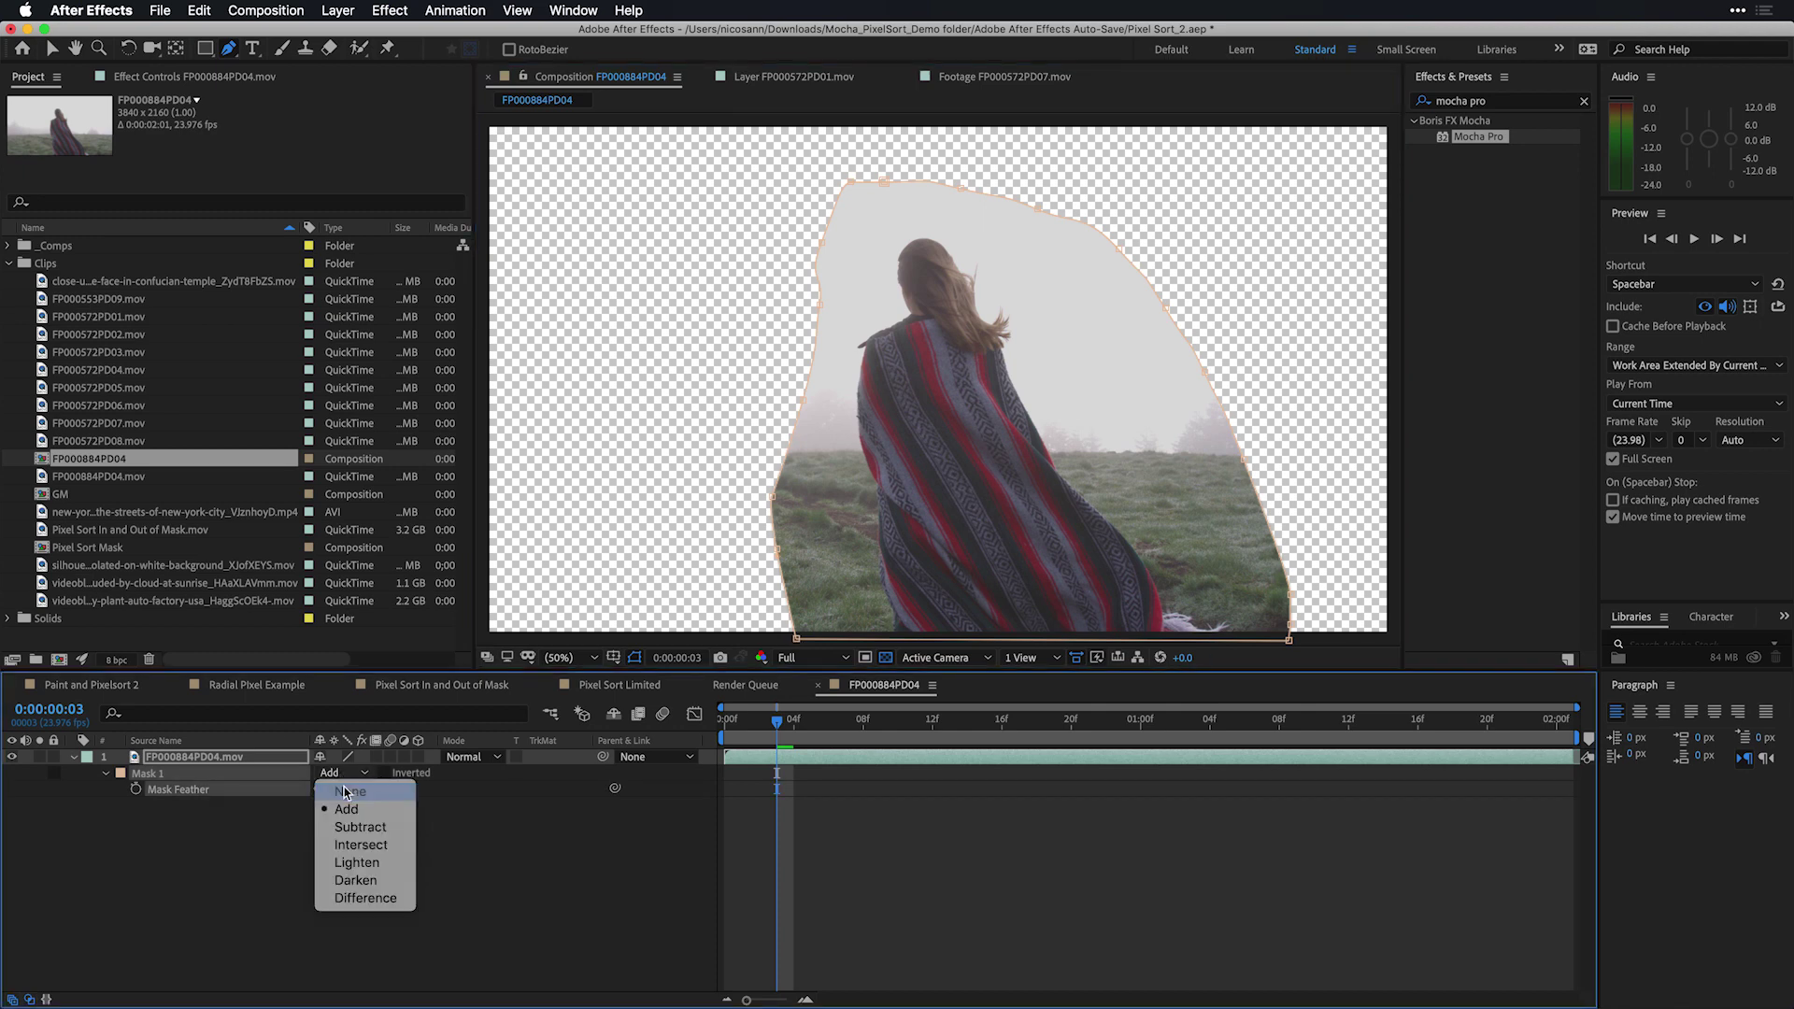
{"action": "left_click", "coordinate": [338, 788]}
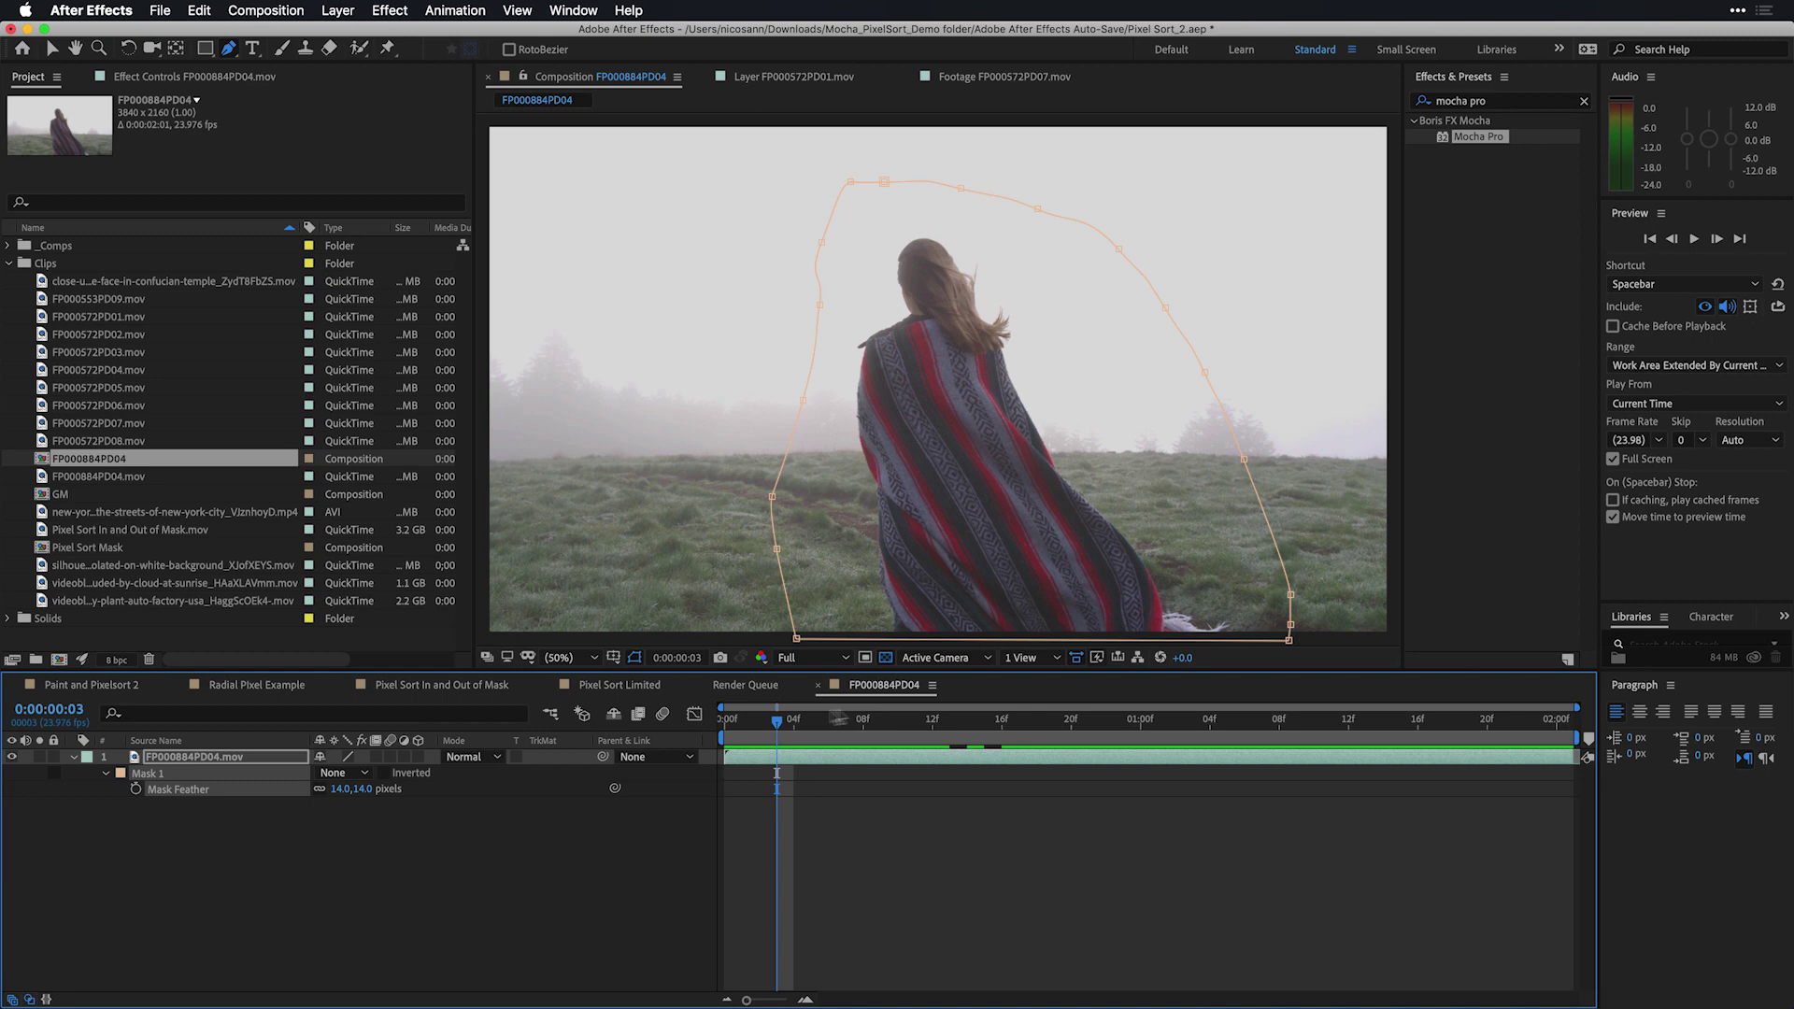
{"action": "left_click_drag", "start_coordinate": [778, 722], "coordinate": [1417, 722]}
{"action": "key", "text": "space"}
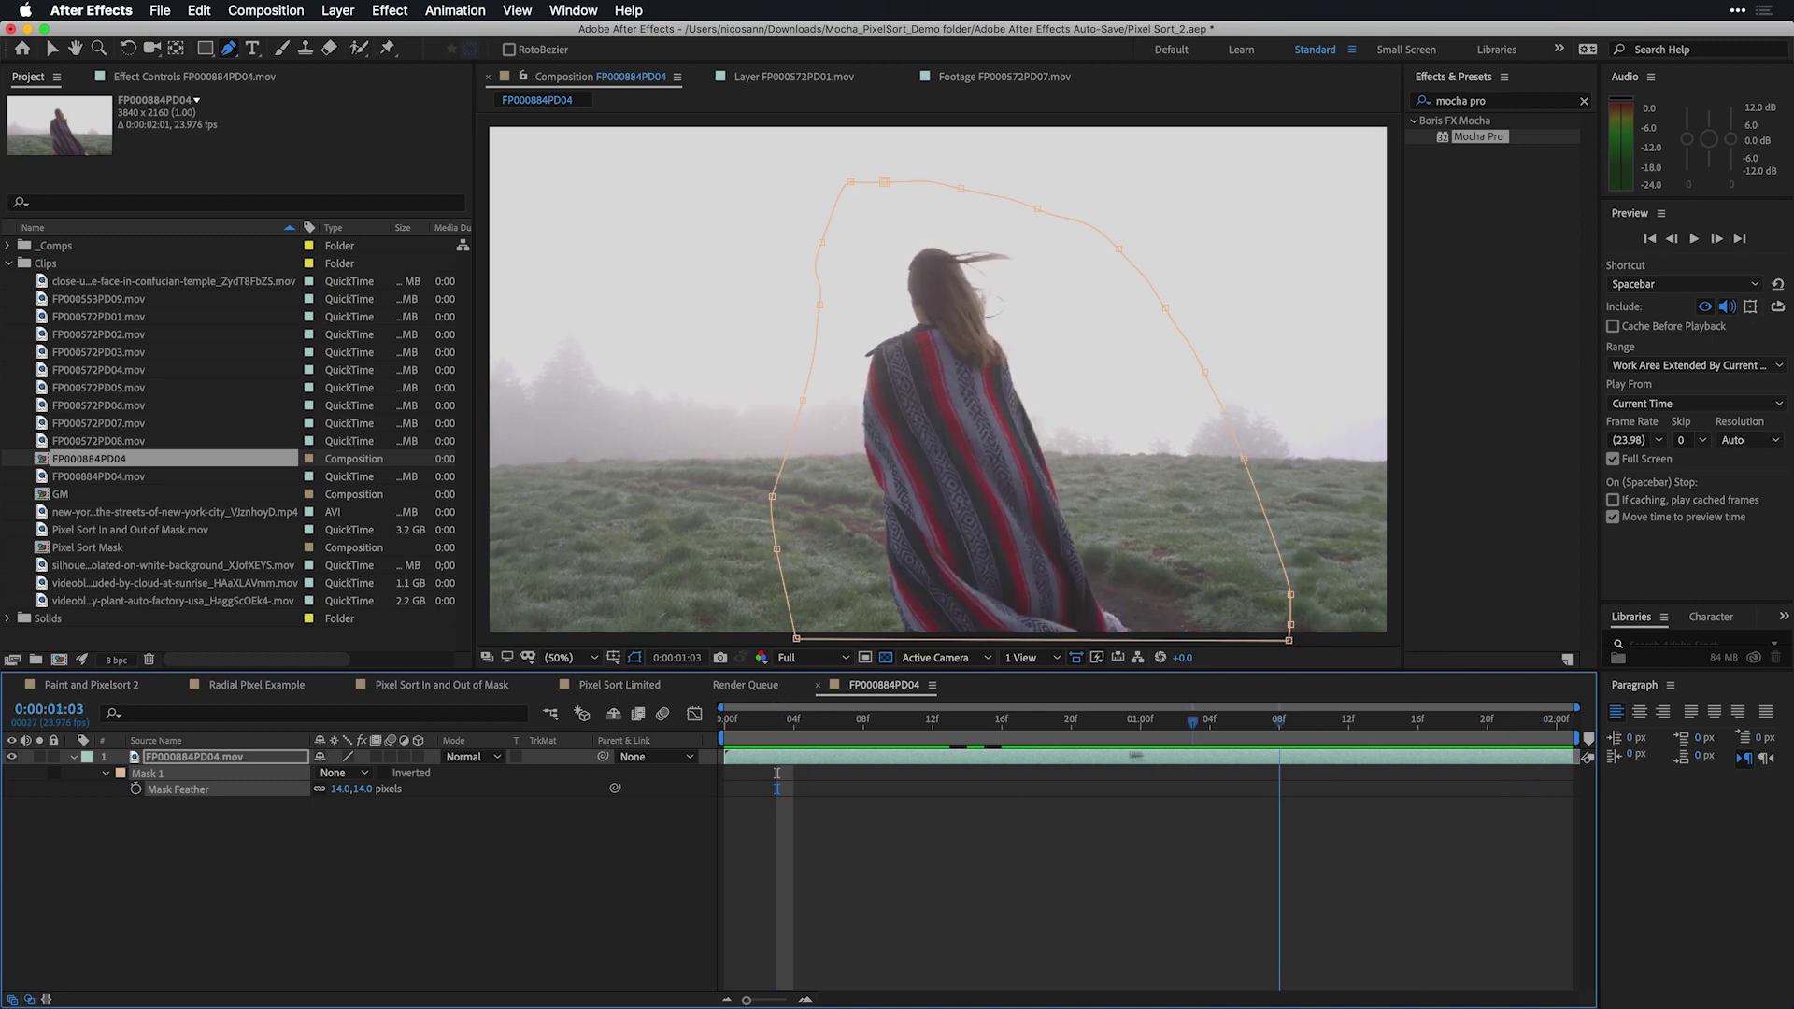
{"action": "left_click", "coordinate": [346, 773]}
{"action": "left_click", "coordinate": [369, 809]}
{"action": "left_click", "coordinate": [209, 761]}
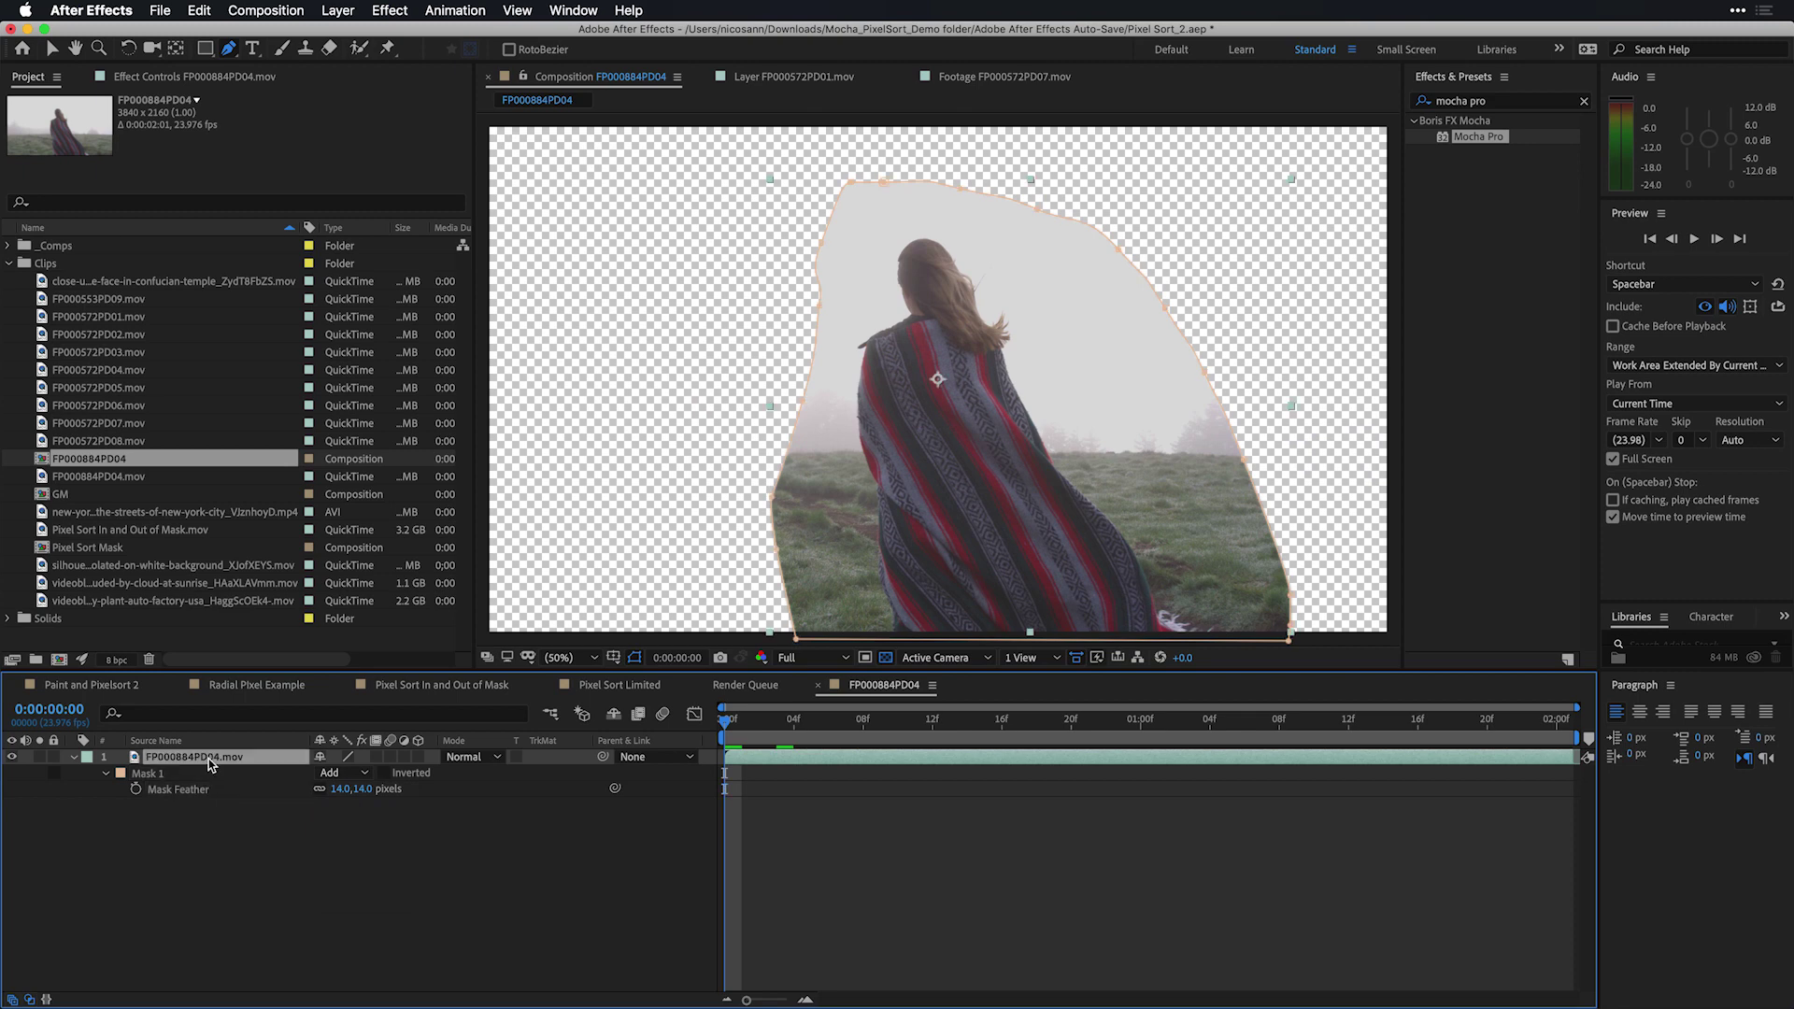
Pre-compose the masked layer as 'GM' and return to the Selection tool.
{"action": "key", "text": "super+shift+c"}
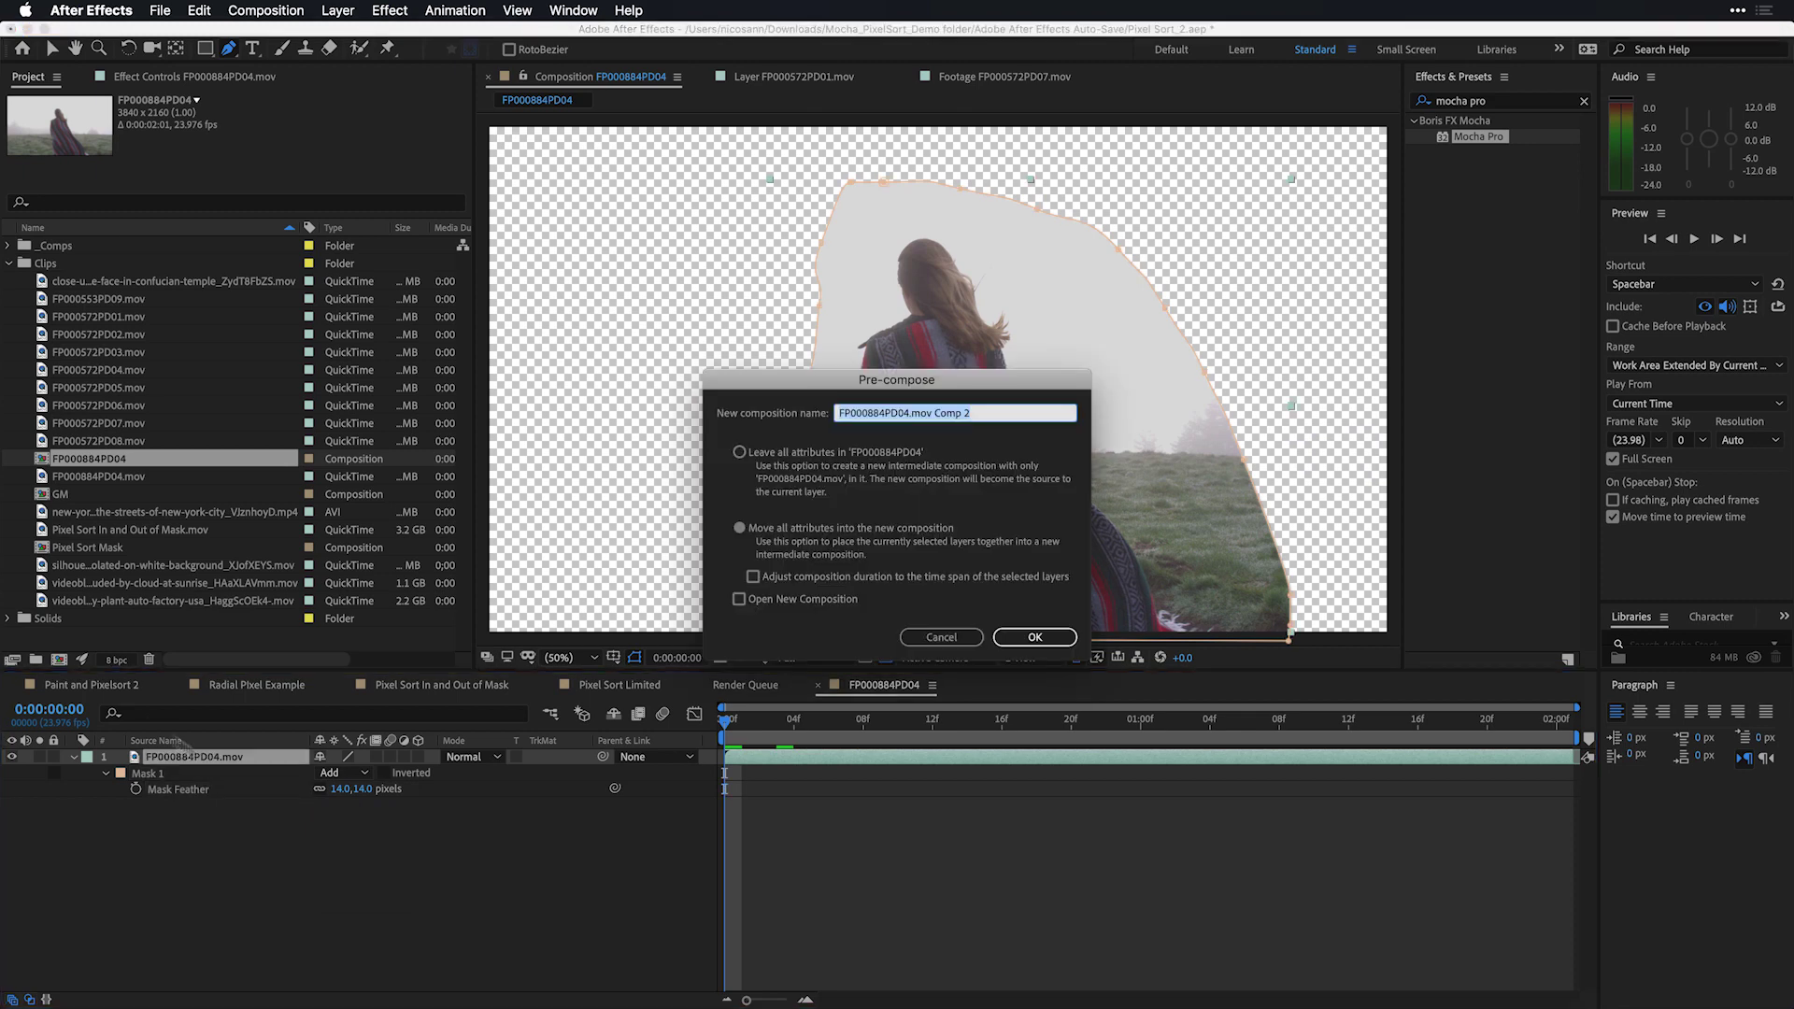
{"action": "type", "text": "GM"}
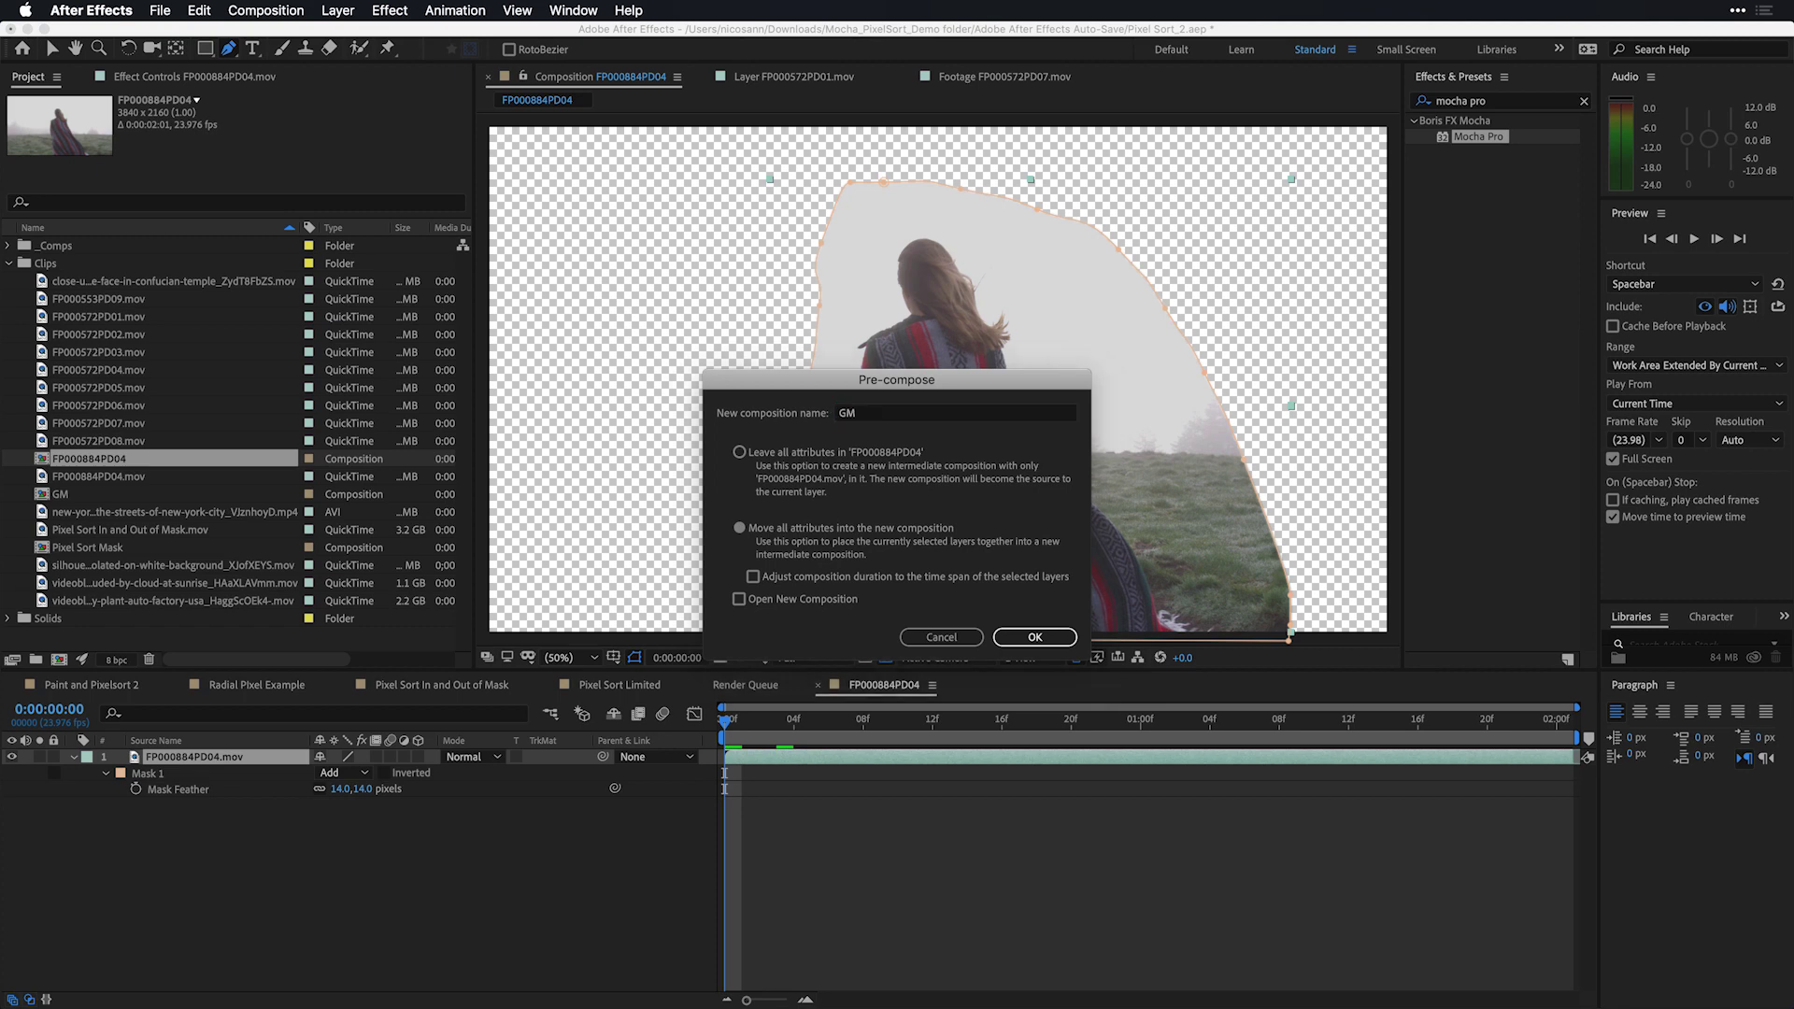
{"action": "key", "text": "Return"}
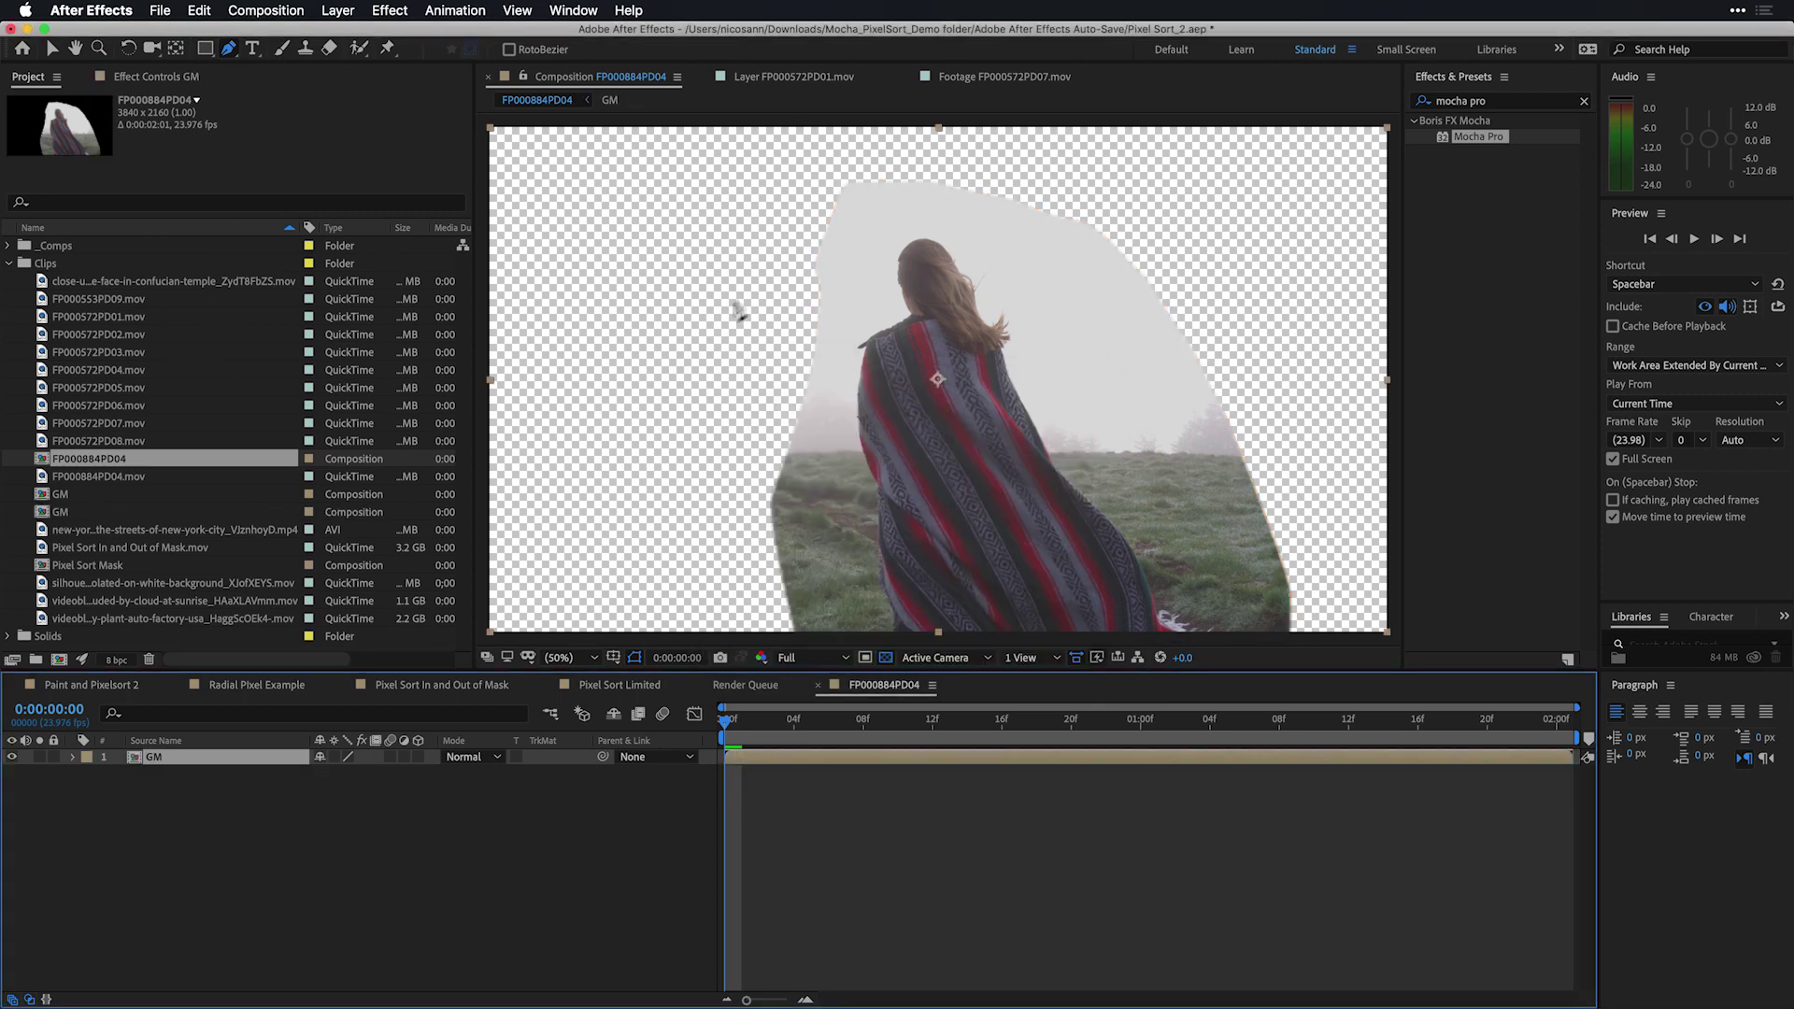
{"action": "key", "text": "v"}
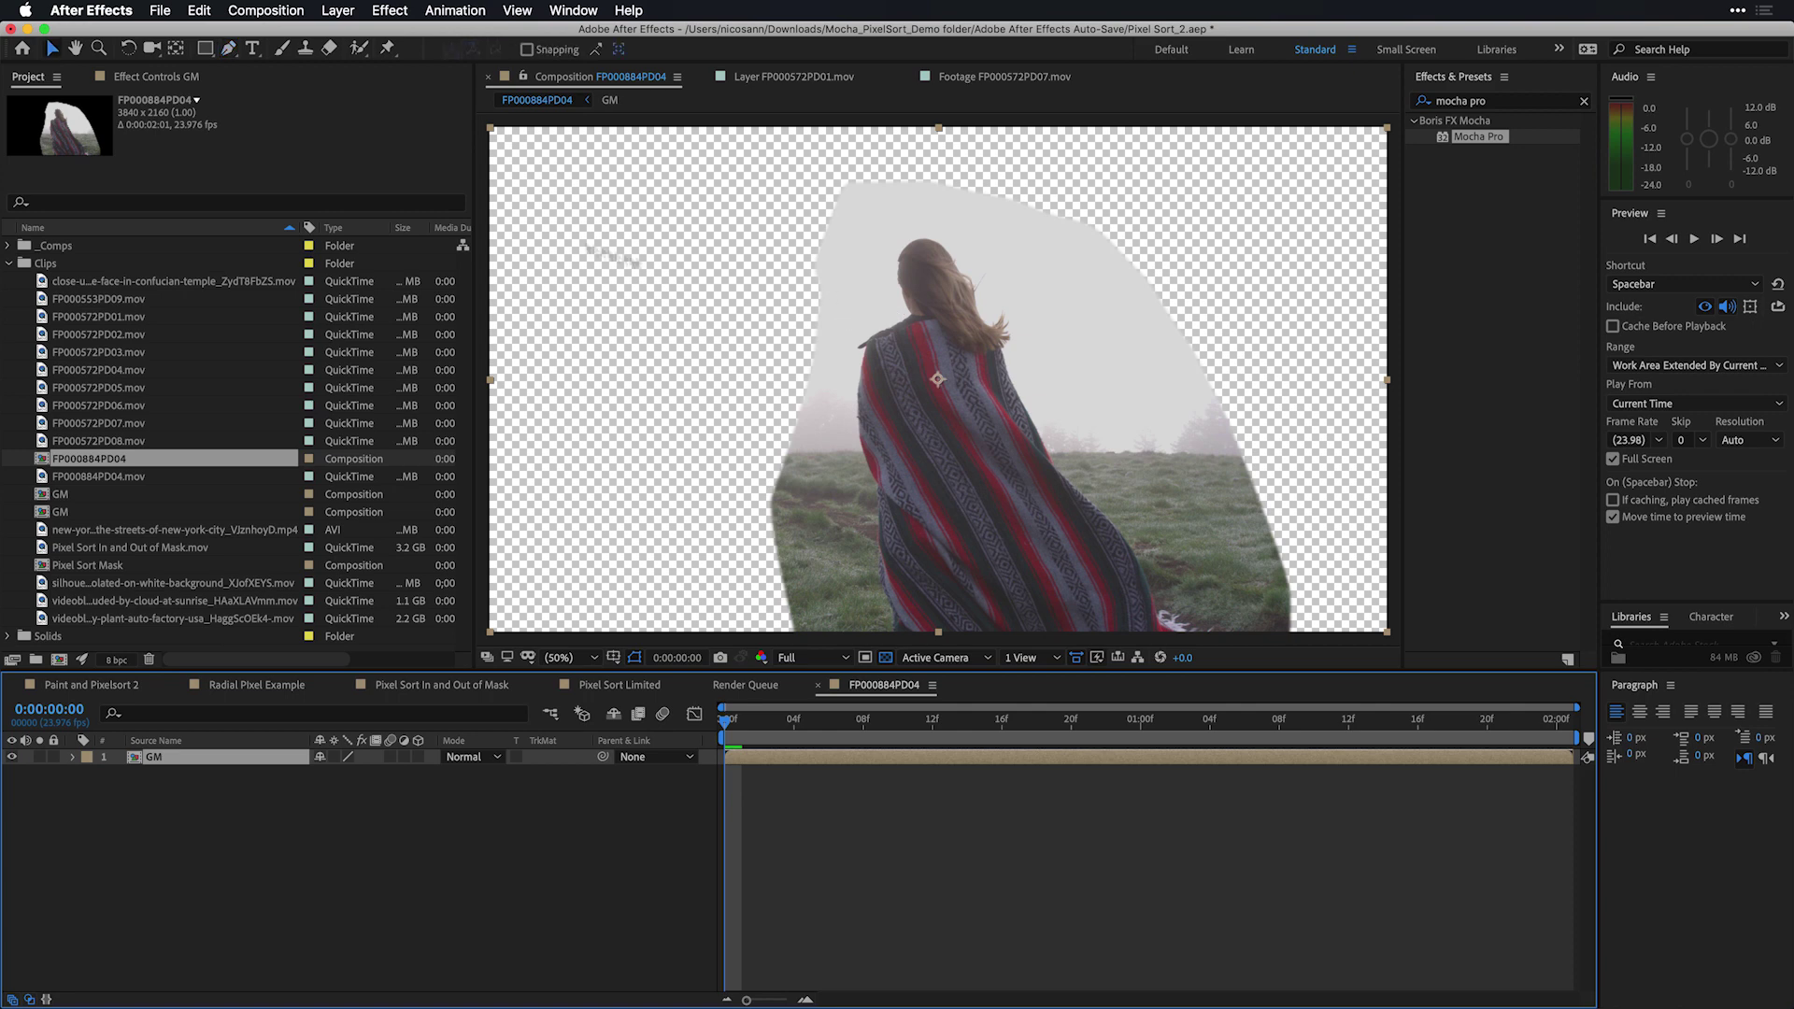
Search effects for 'linea' and apply BCC Linear Color Key to the GM layer.
{"action": "left_click", "coordinate": [1584, 101]}
{"action": "left_click", "coordinate": [1555, 109]}
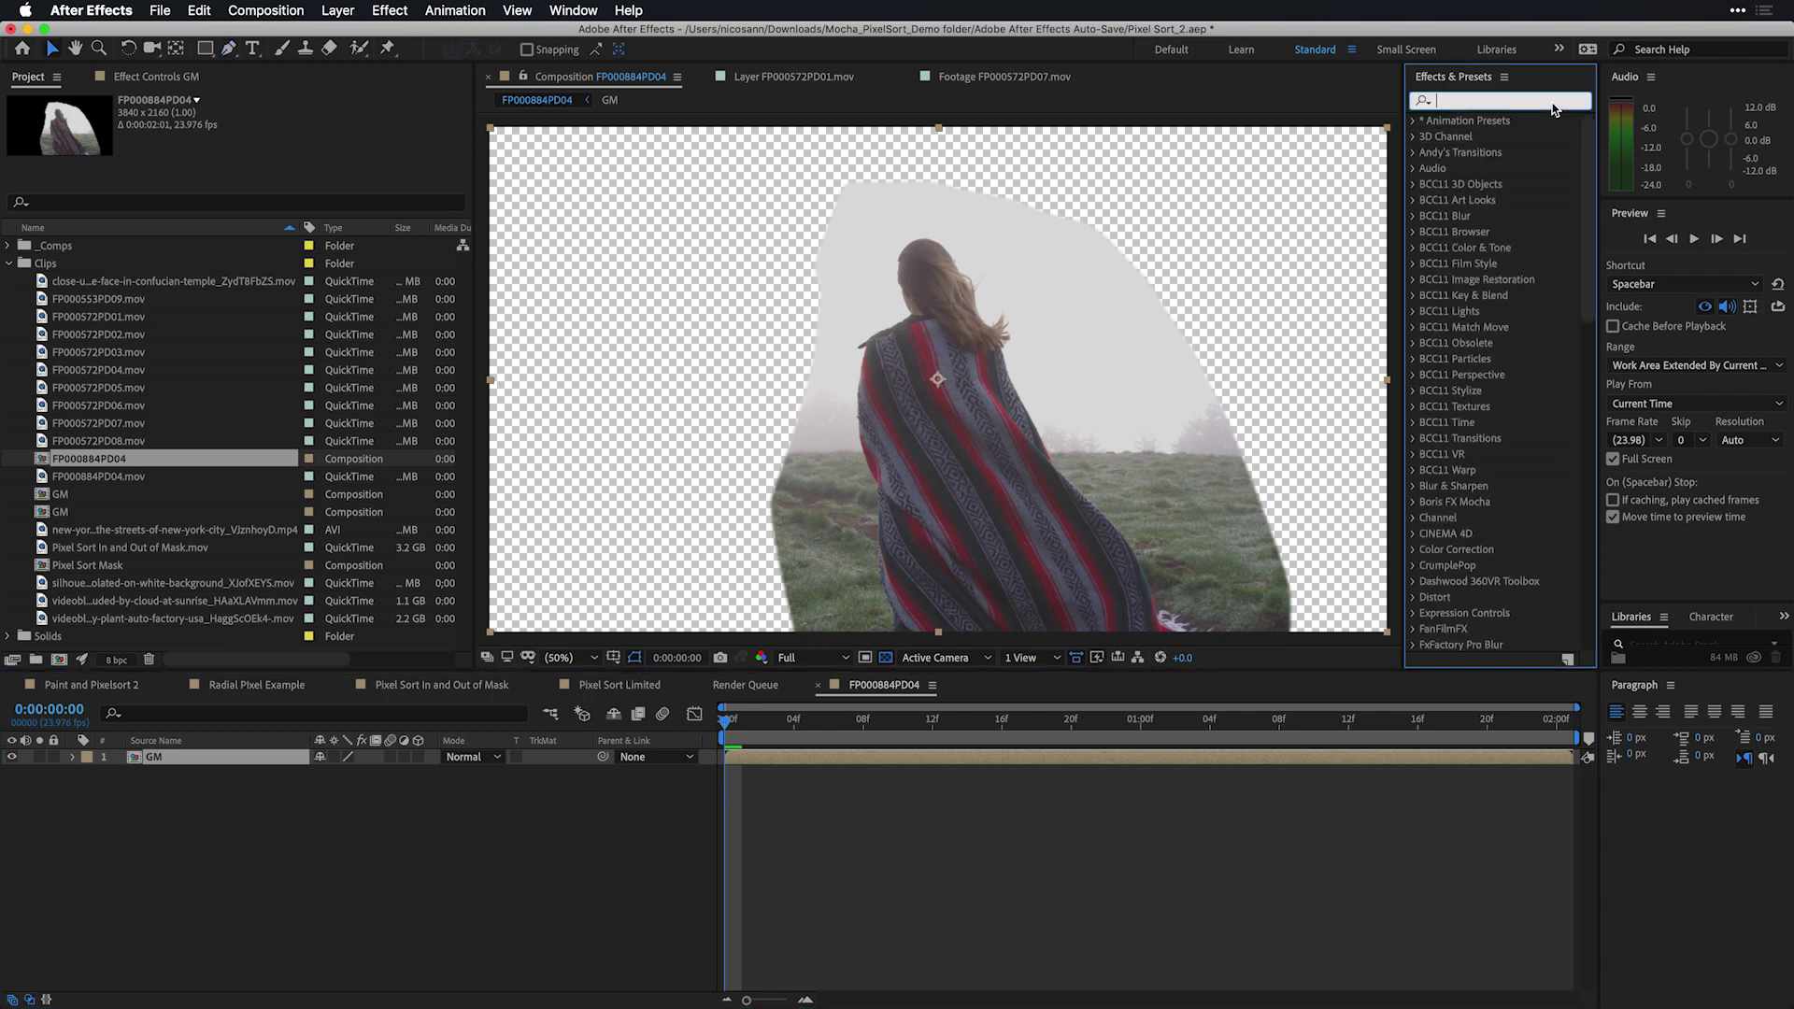
{"action": "type", "text": "linear"}
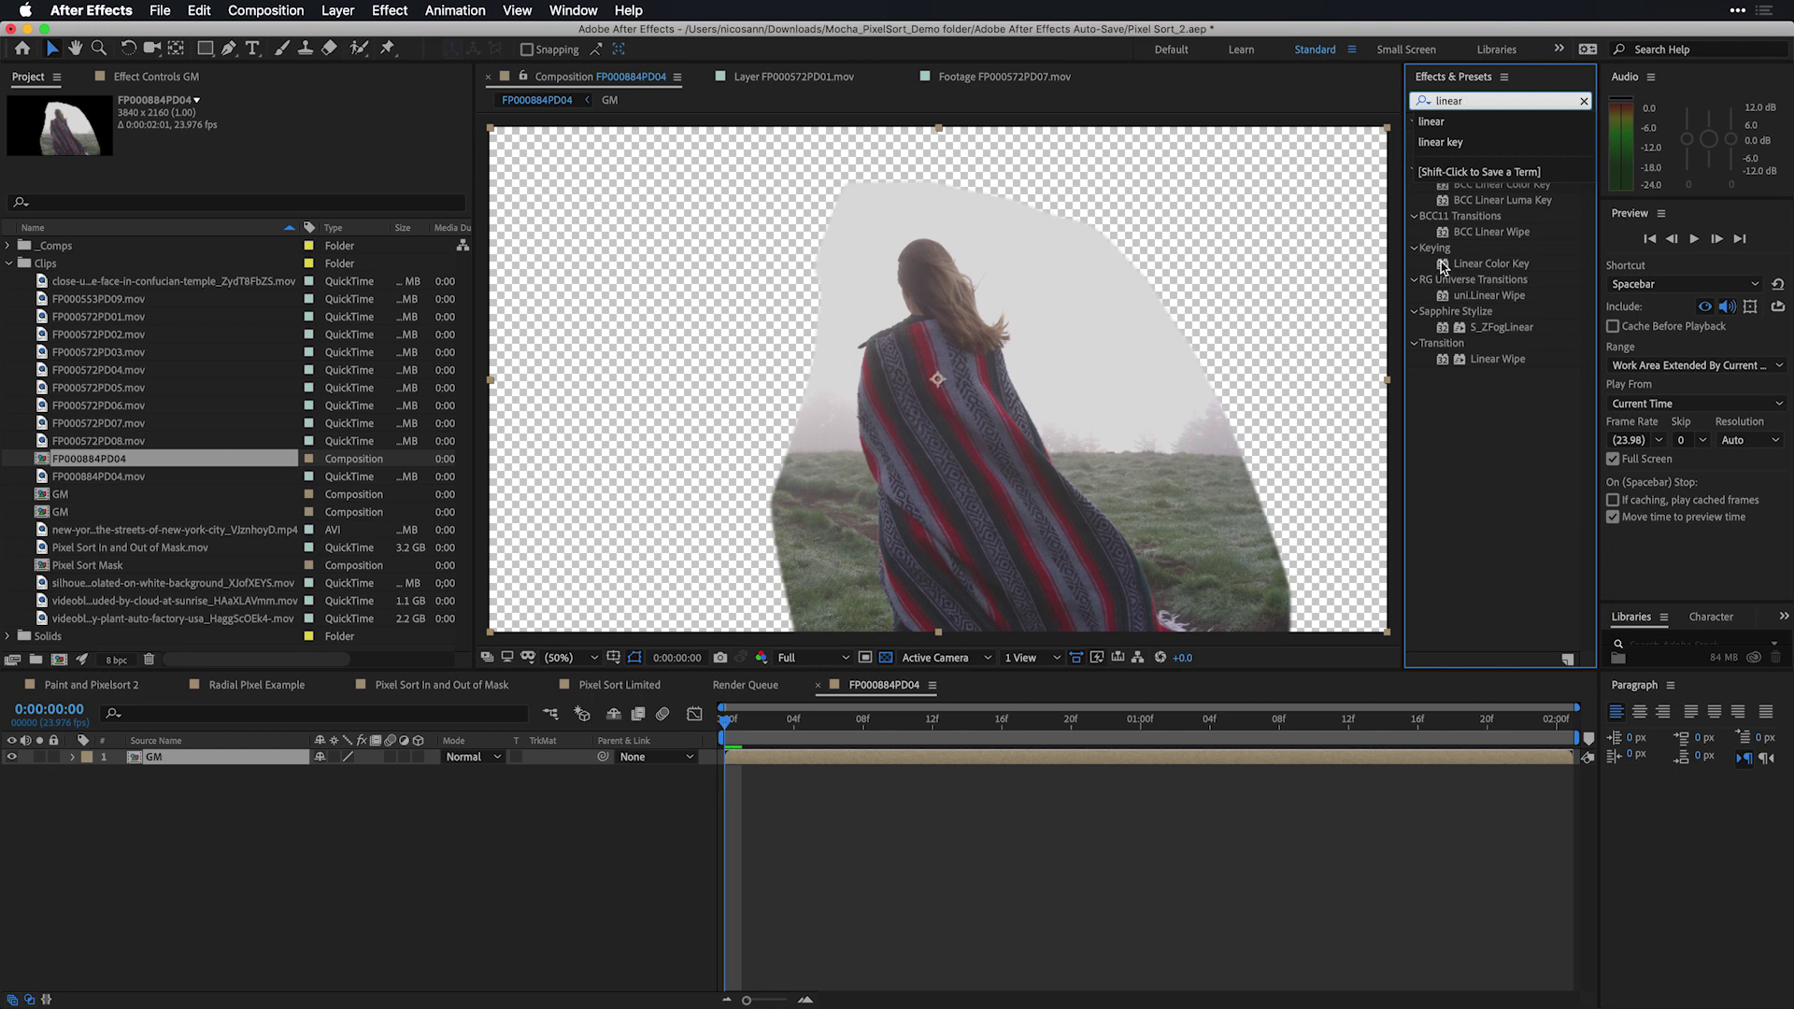
{"action": "left_click", "coordinate": [1442, 186]}
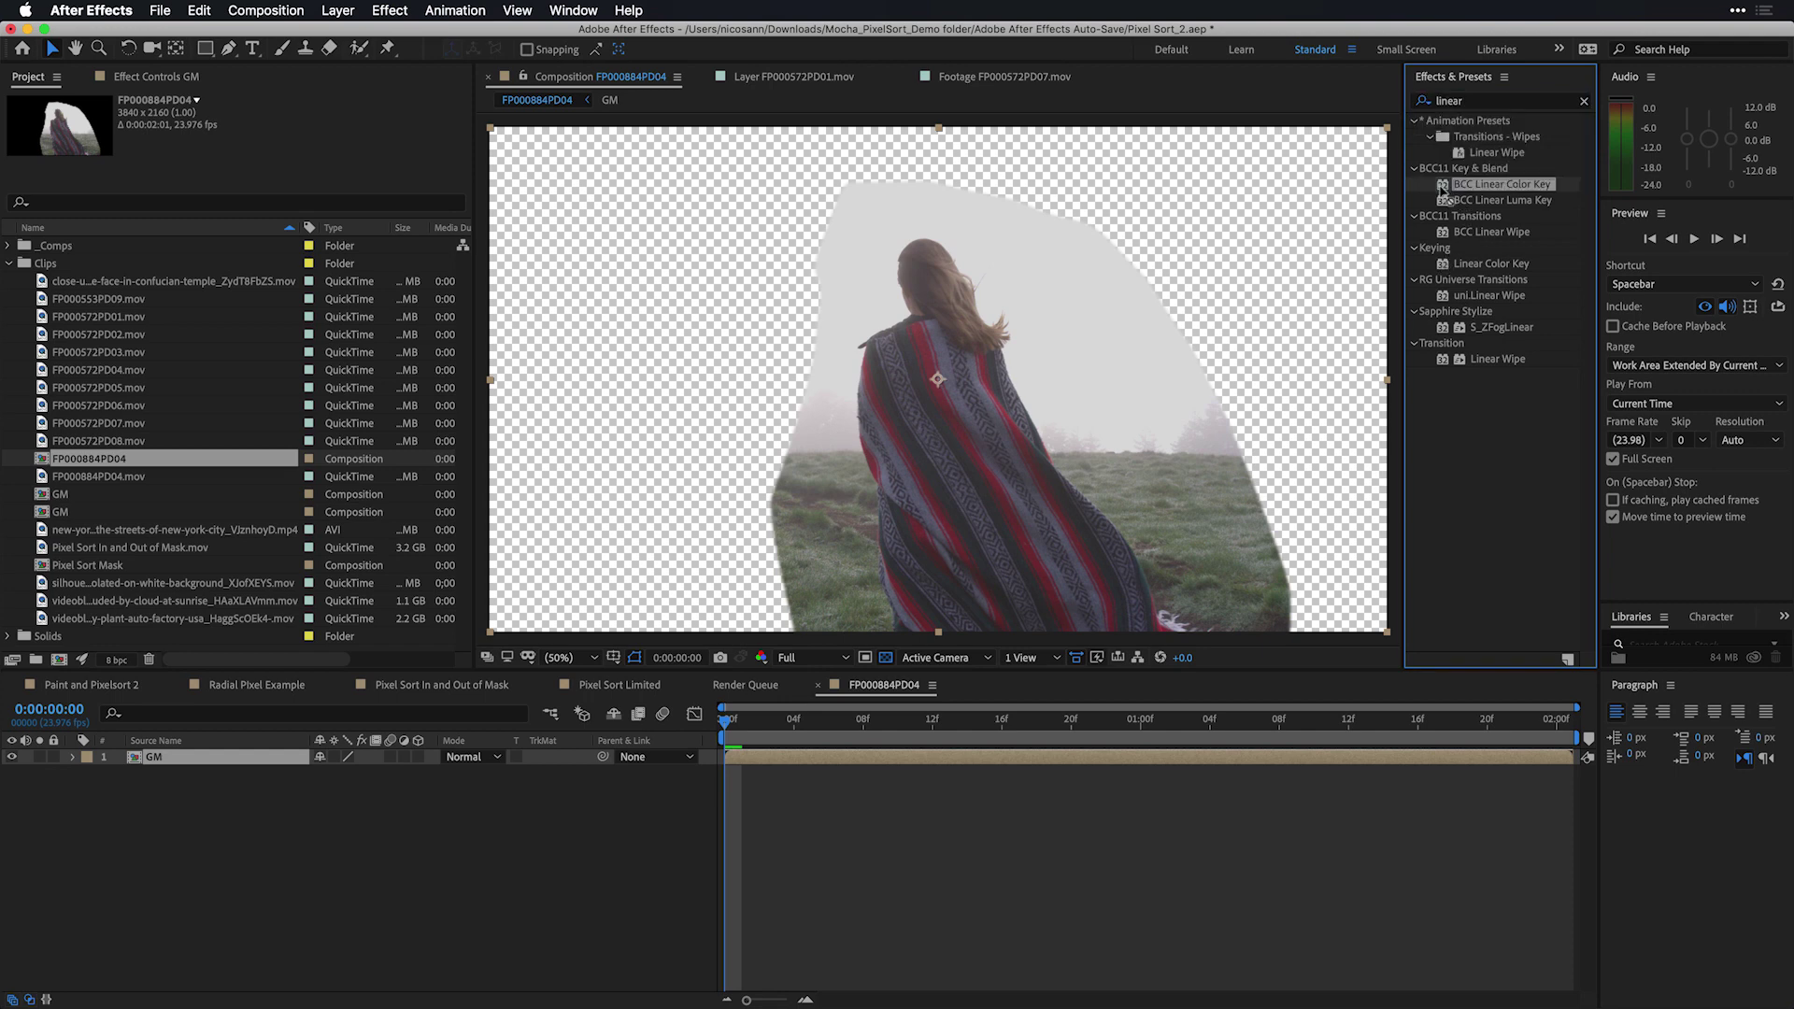
{"action": "left_click_drag", "start_coordinate": [1442, 186], "coordinate": [1005, 510]}
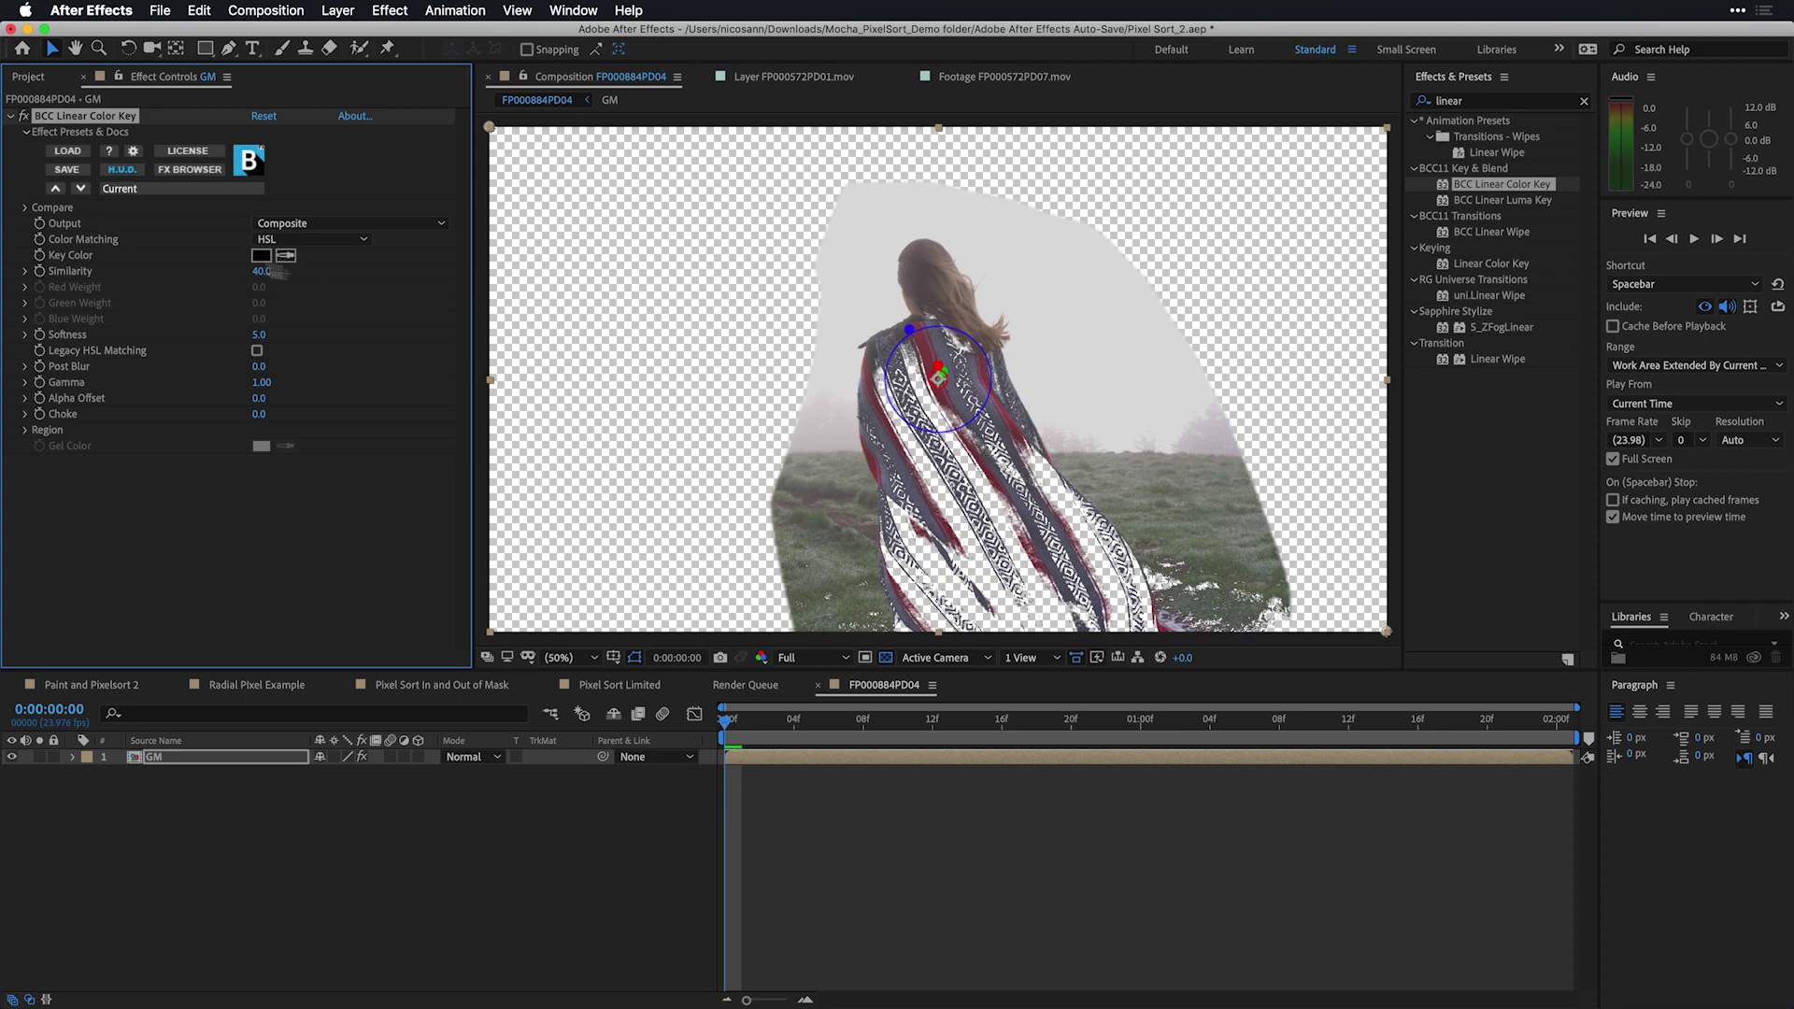
Sample the white foggy sky as the key colour with the eyedropper.
{"action": "left_click", "coordinate": [286, 256]}
{"action": "left_click", "coordinate": [1043, 333]}
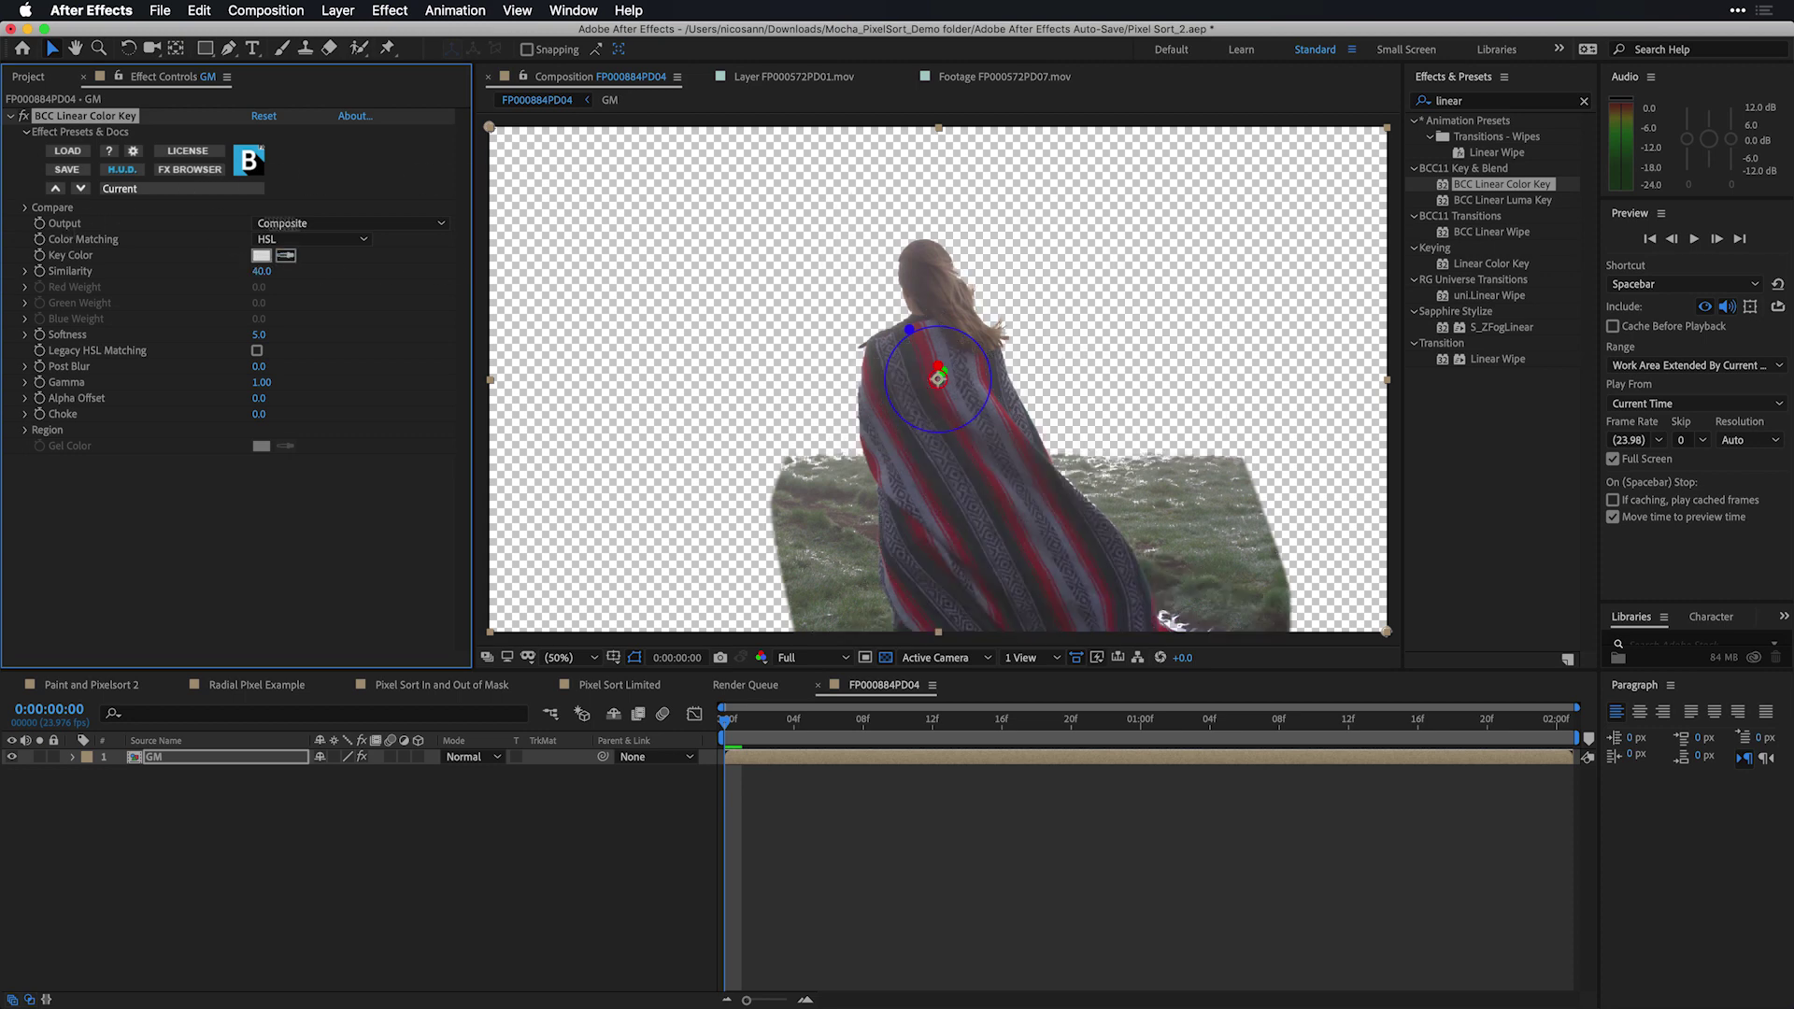
{"action": "left_click", "coordinate": [379, 226]}
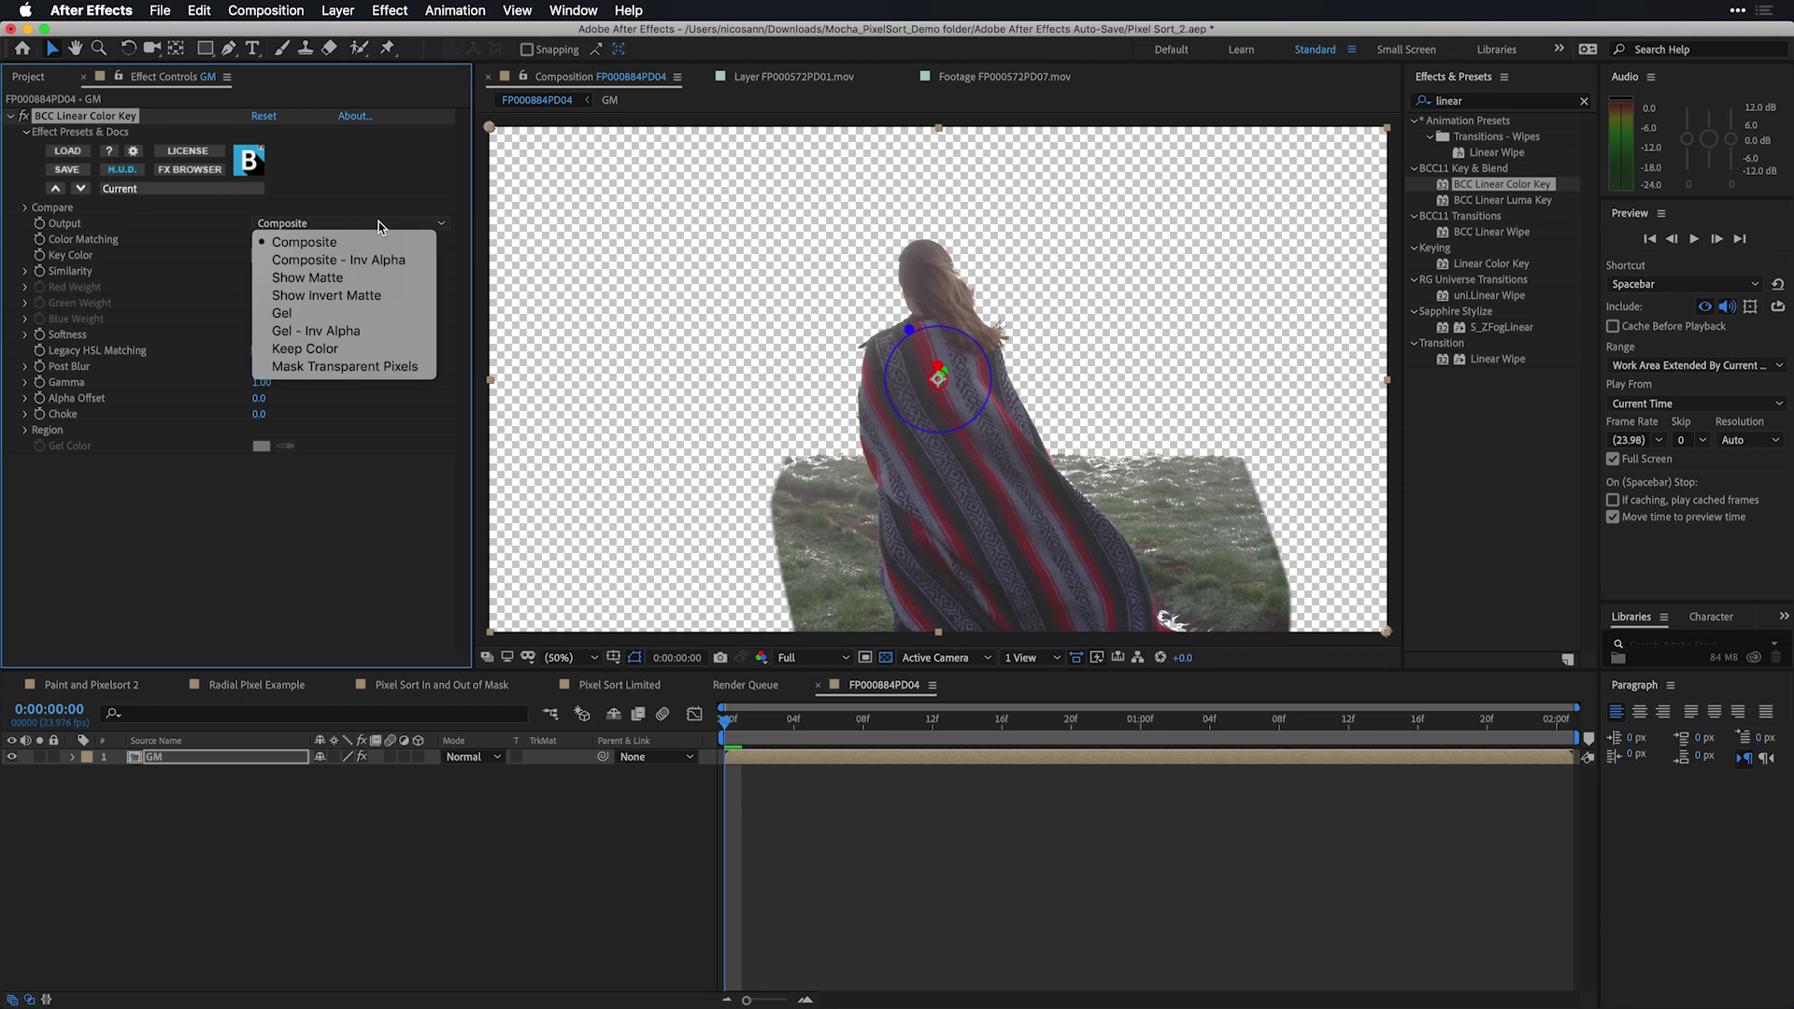
Under Show Matte, set Similarity 24, Softness 4, Post Blur 8, then preview the Composite output.
{"action": "left_click", "coordinate": [389, 278]}
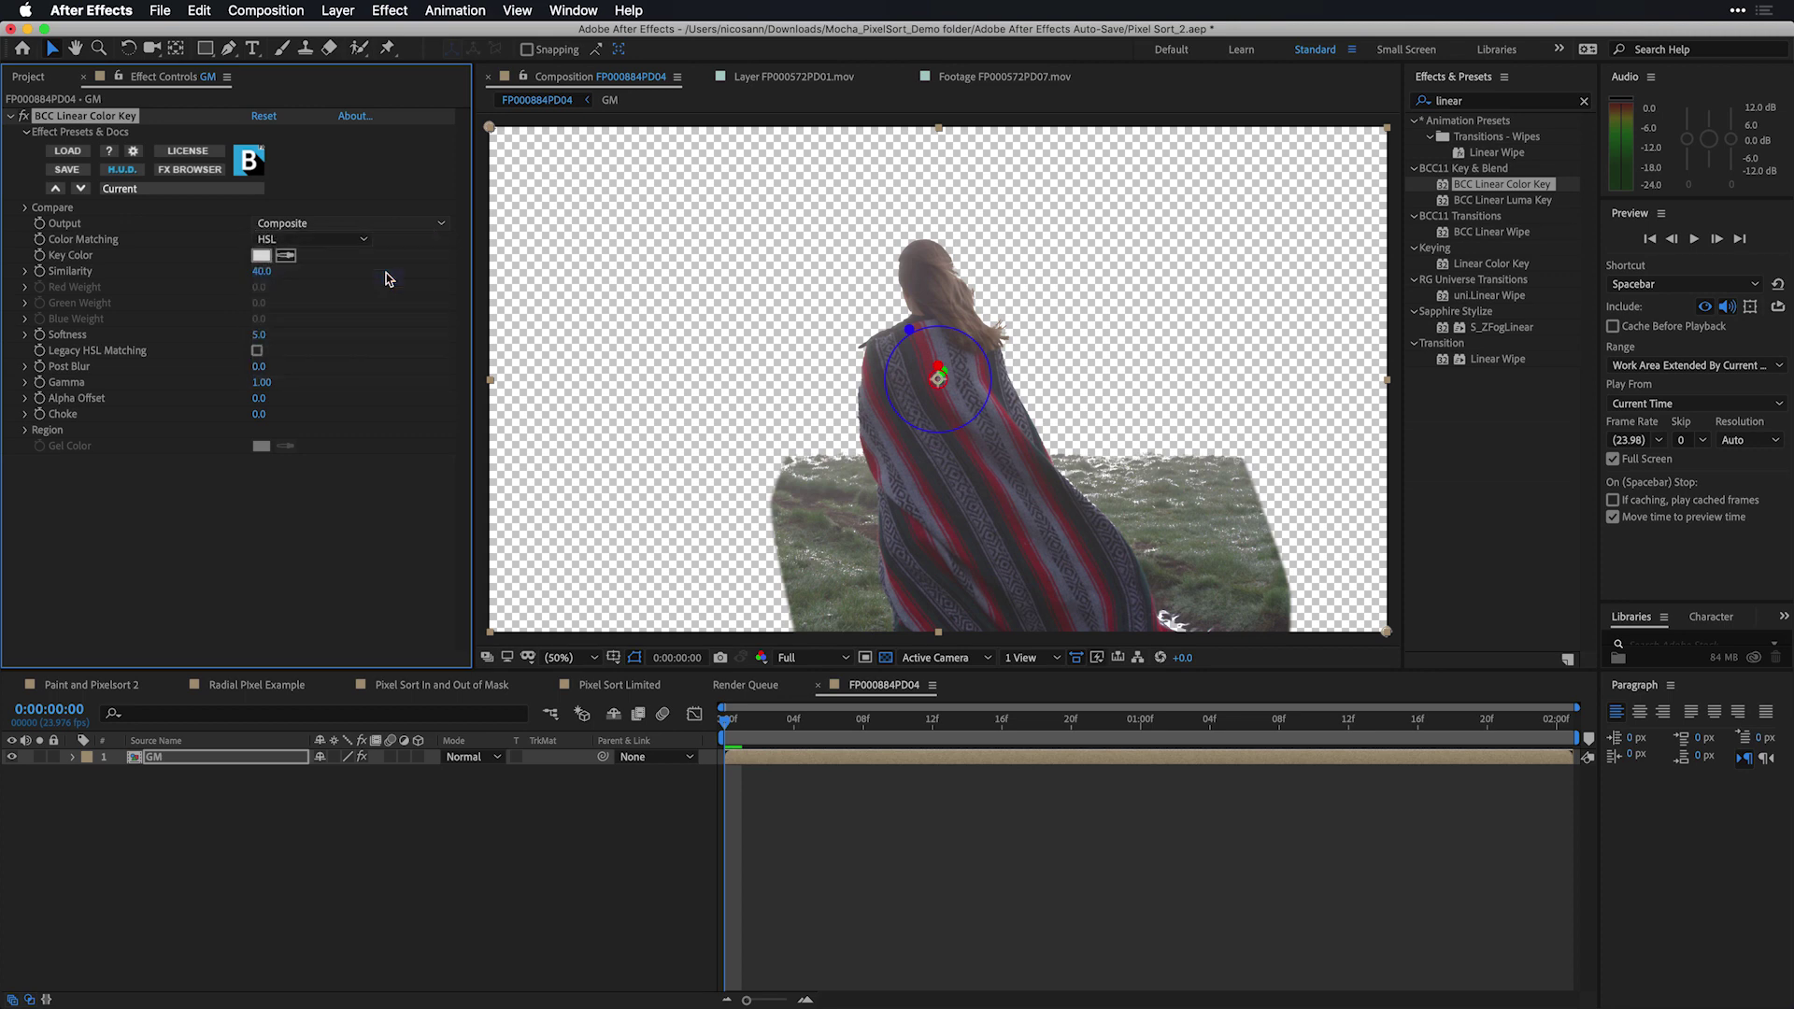
{"action": "left_click_drag", "start_coordinate": [258, 271], "coordinate": [242, 271]}
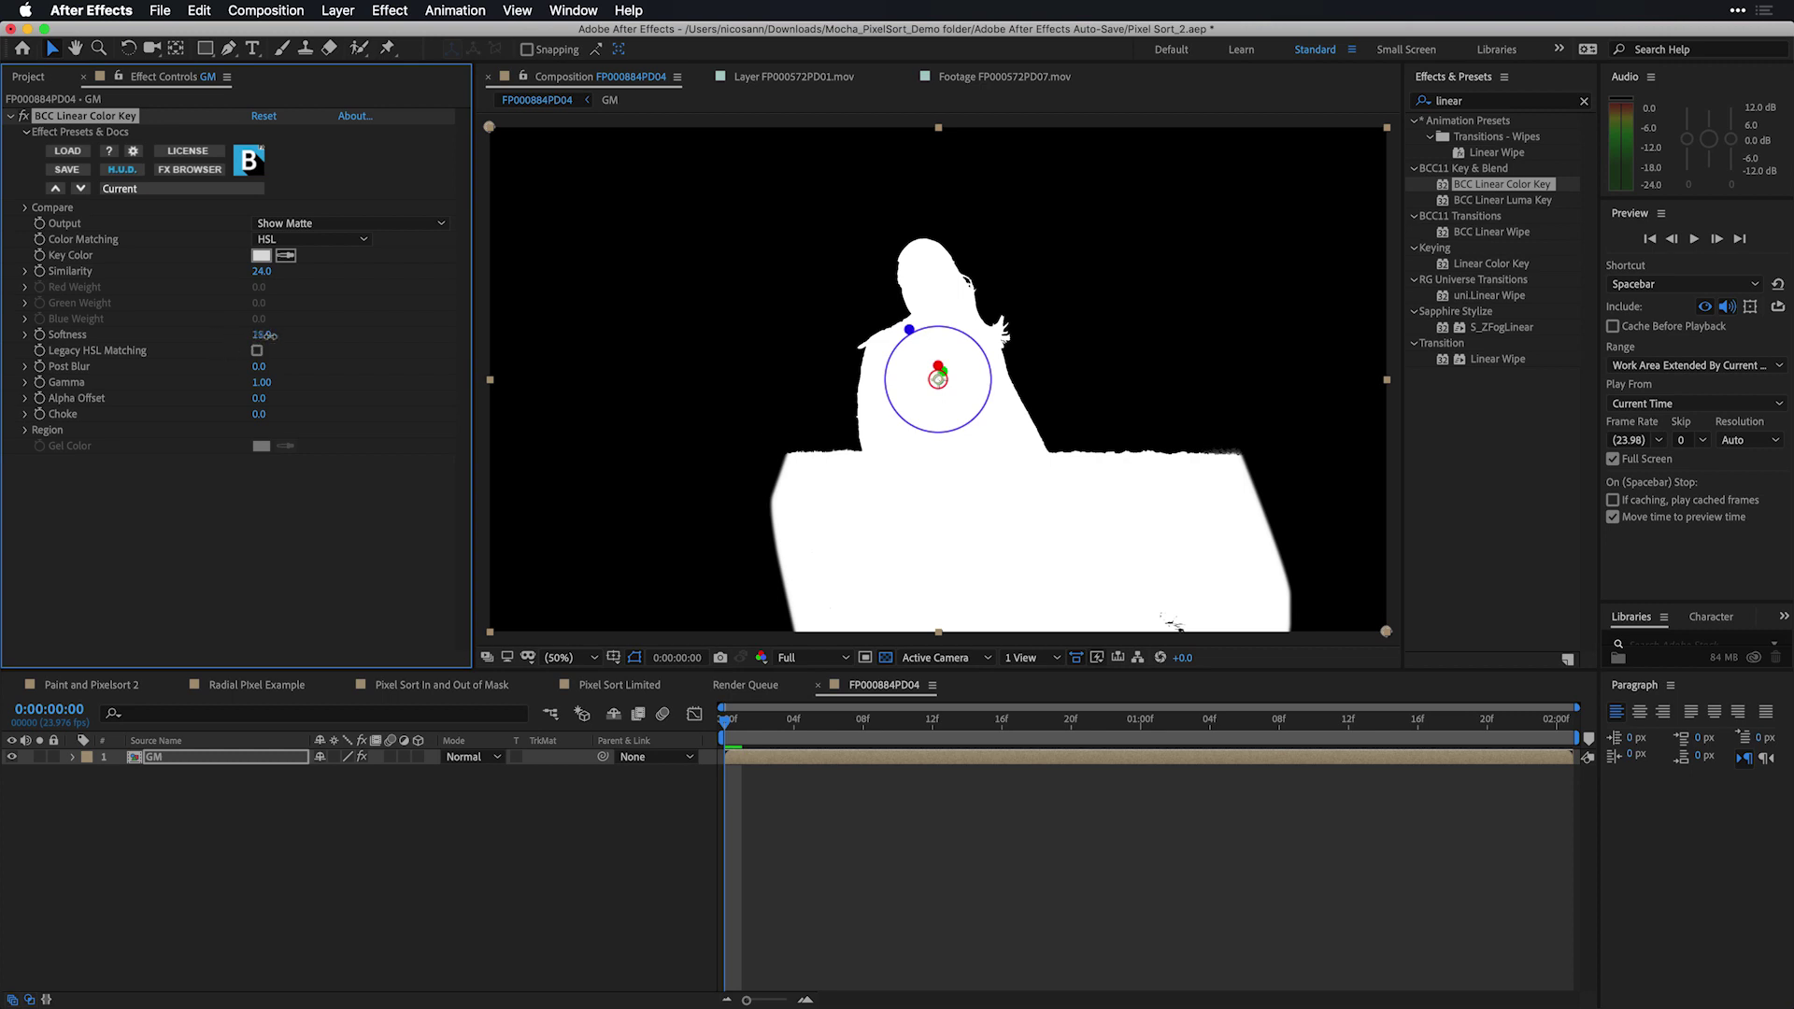
{"action": "left_click_drag", "start_coordinate": [268, 334], "coordinate": [259, 371]}
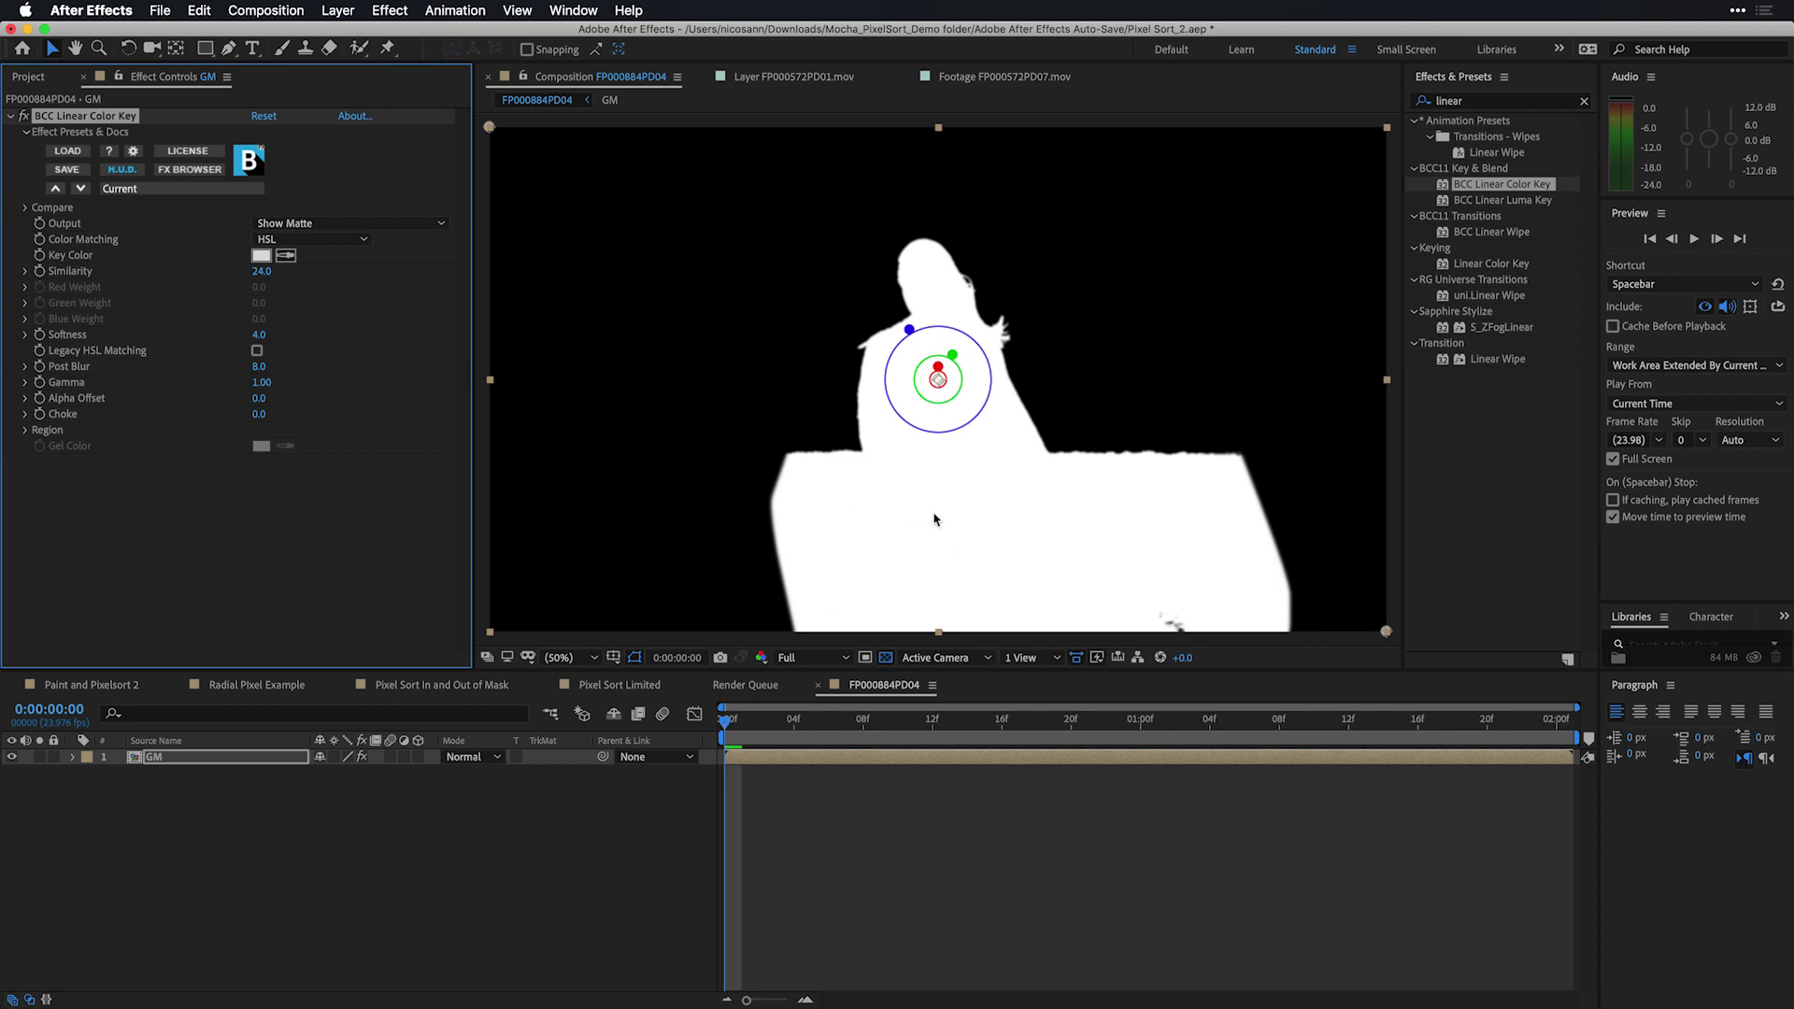
{"action": "left_click", "coordinate": [327, 225]}
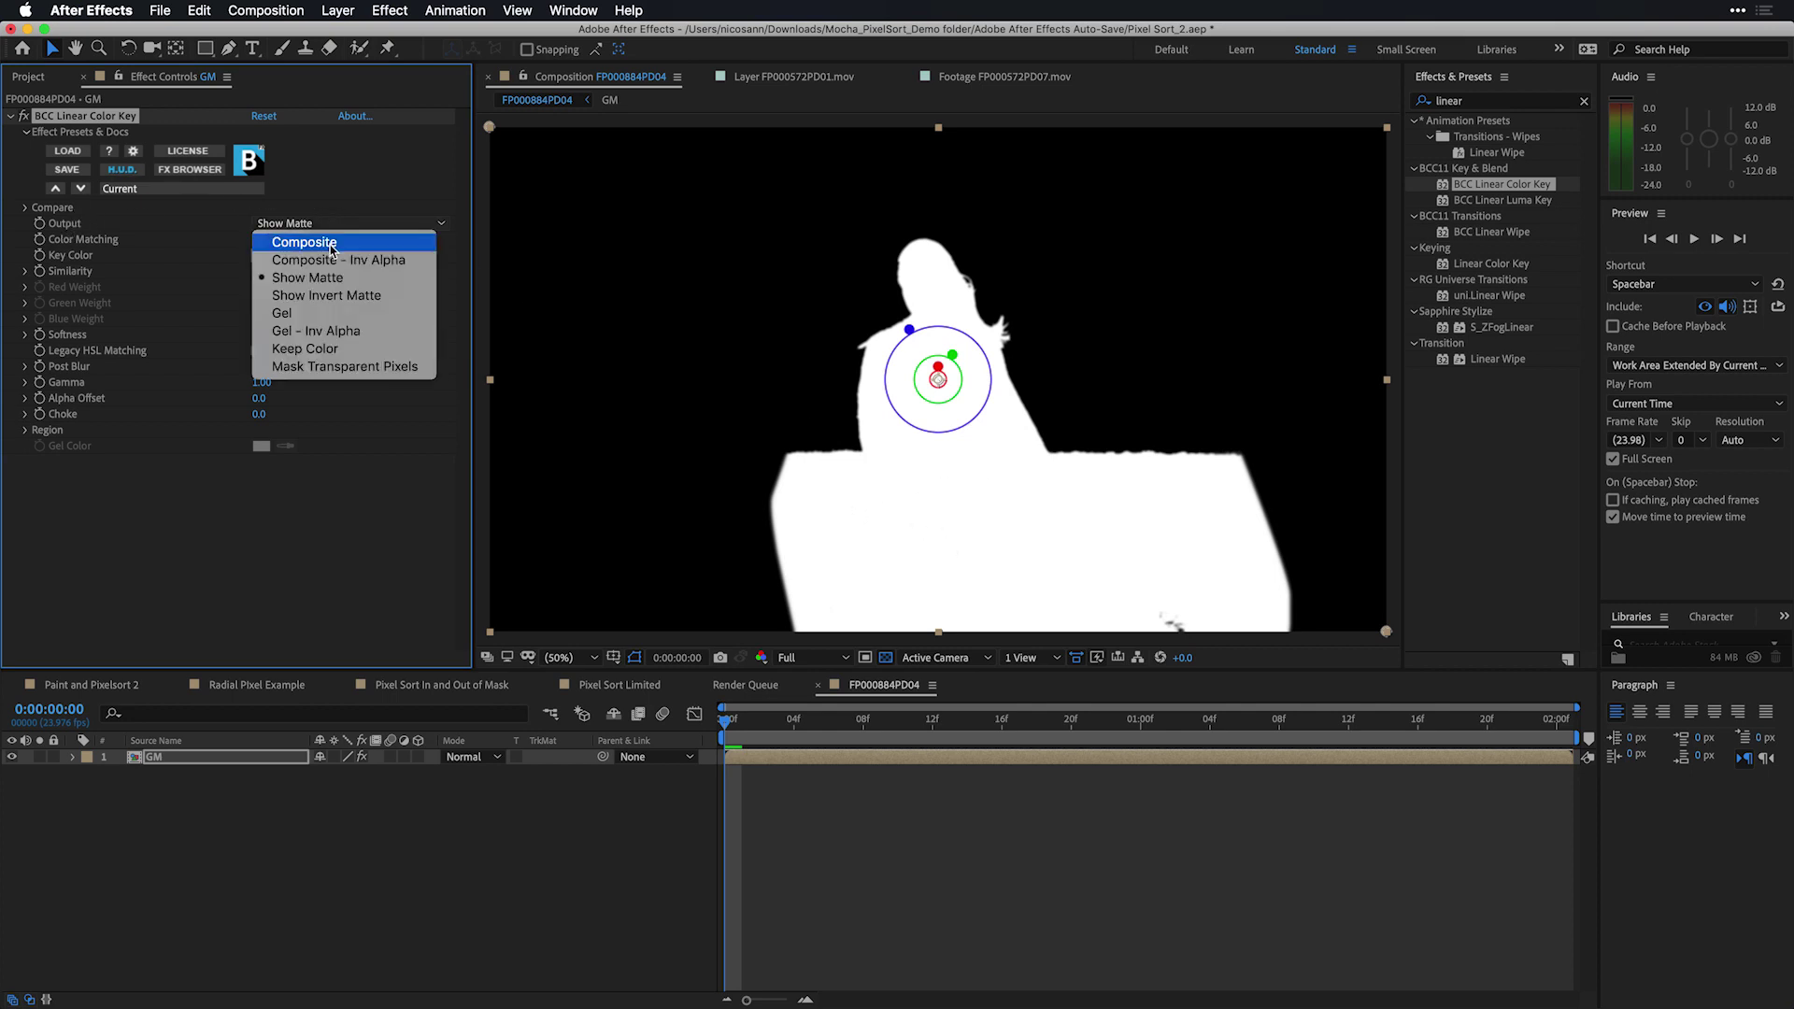
{"action": "left_click", "coordinate": [304, 242]}
{"action": "key", "text": "space"}
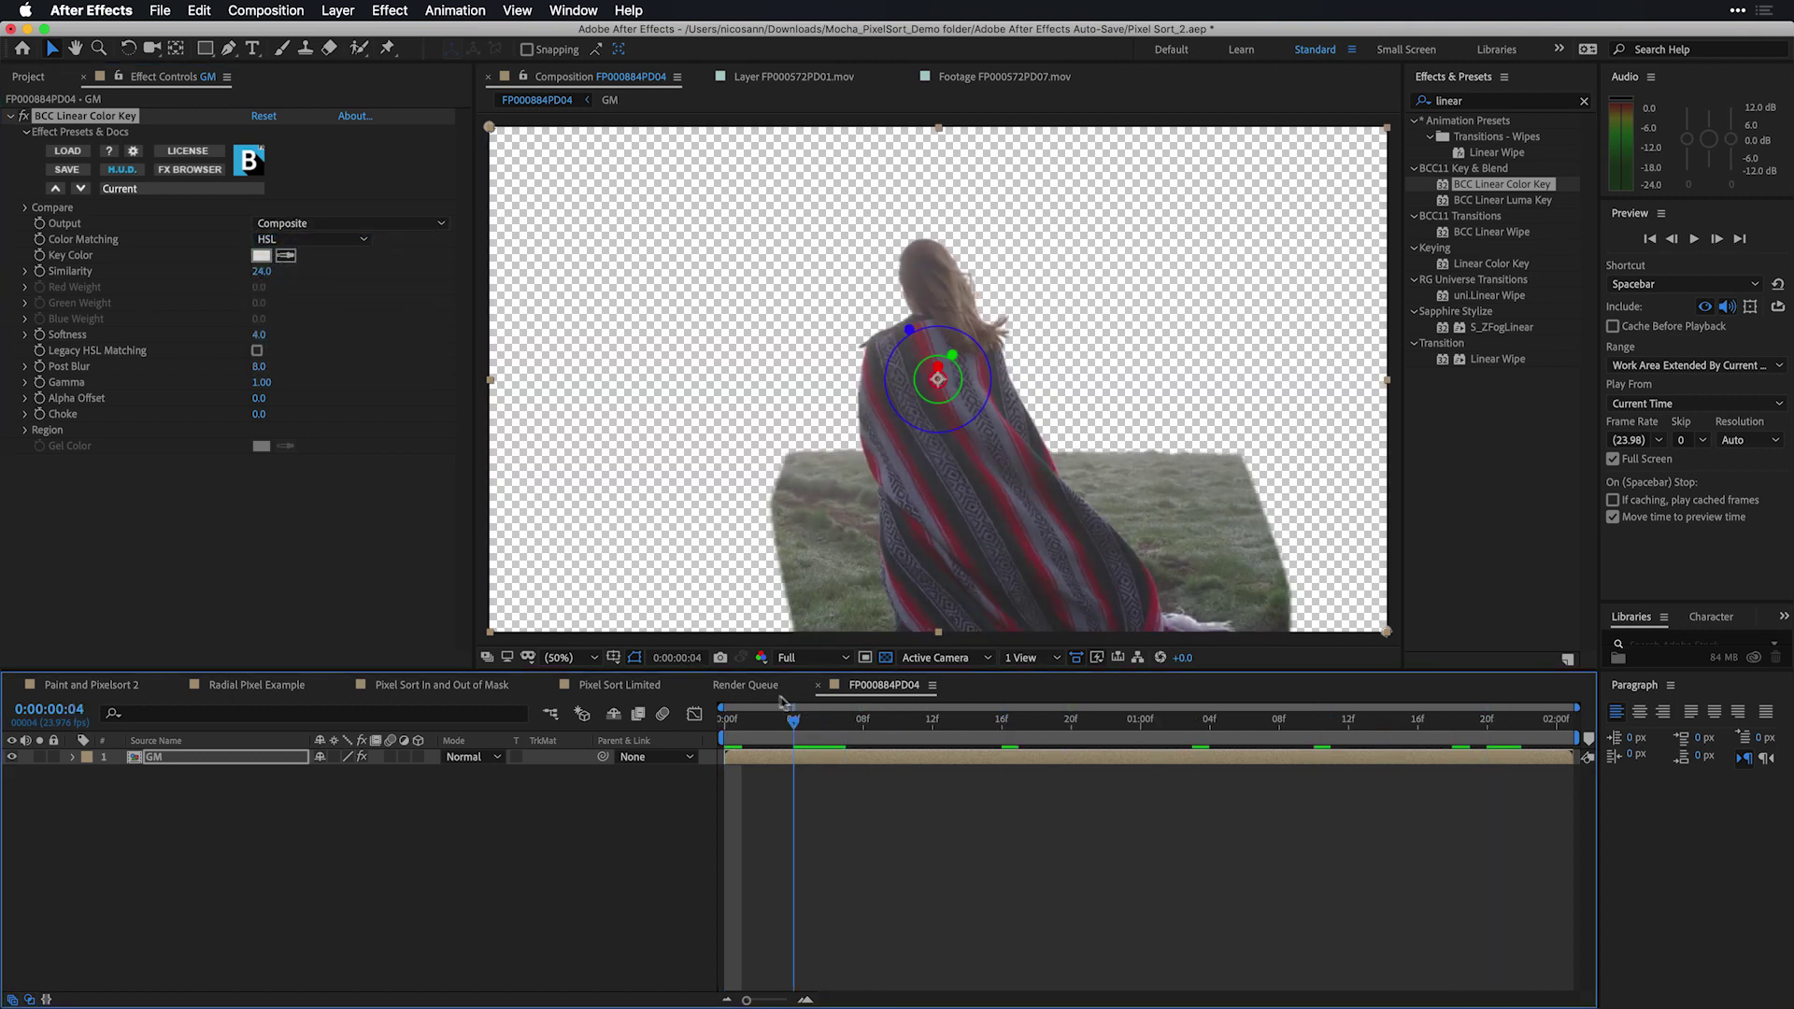
{"action": "left_click", "coordinate": [798, 747]}
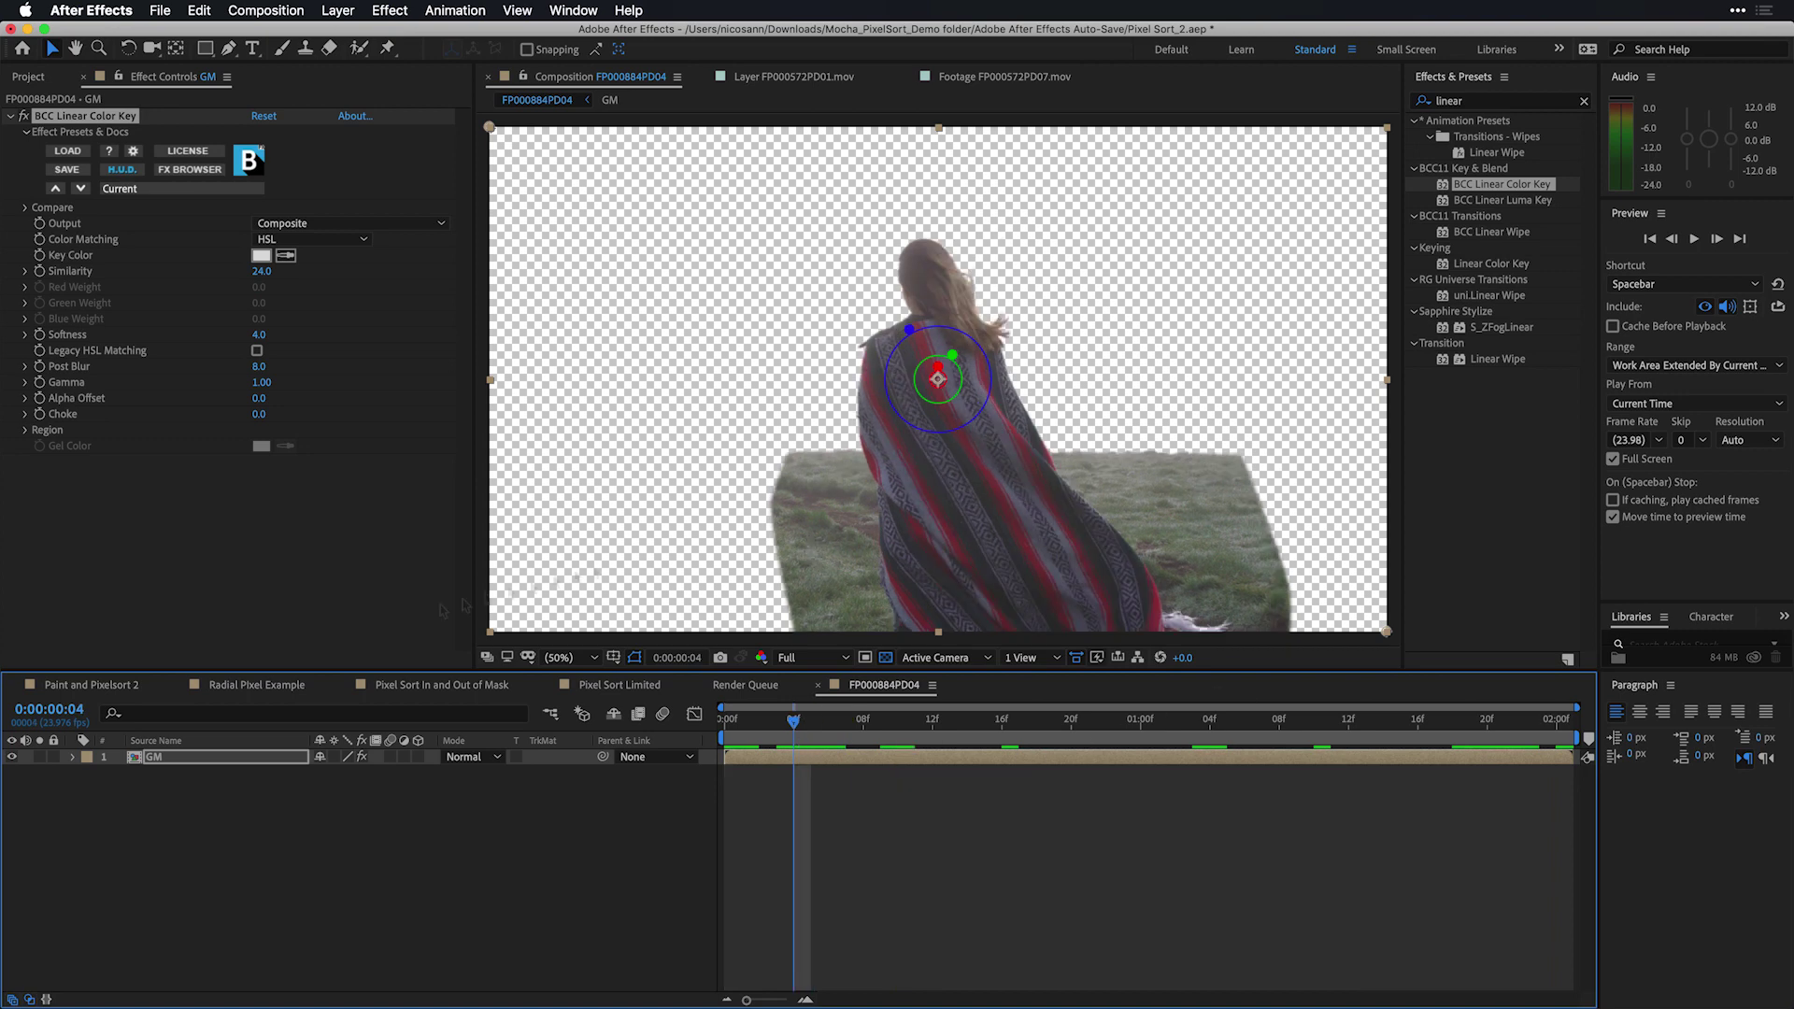
Select the keyed GM layer and pre-compose it as 'Linear Key'.
{"action": "left_click", "coordinate": [172, 755]}
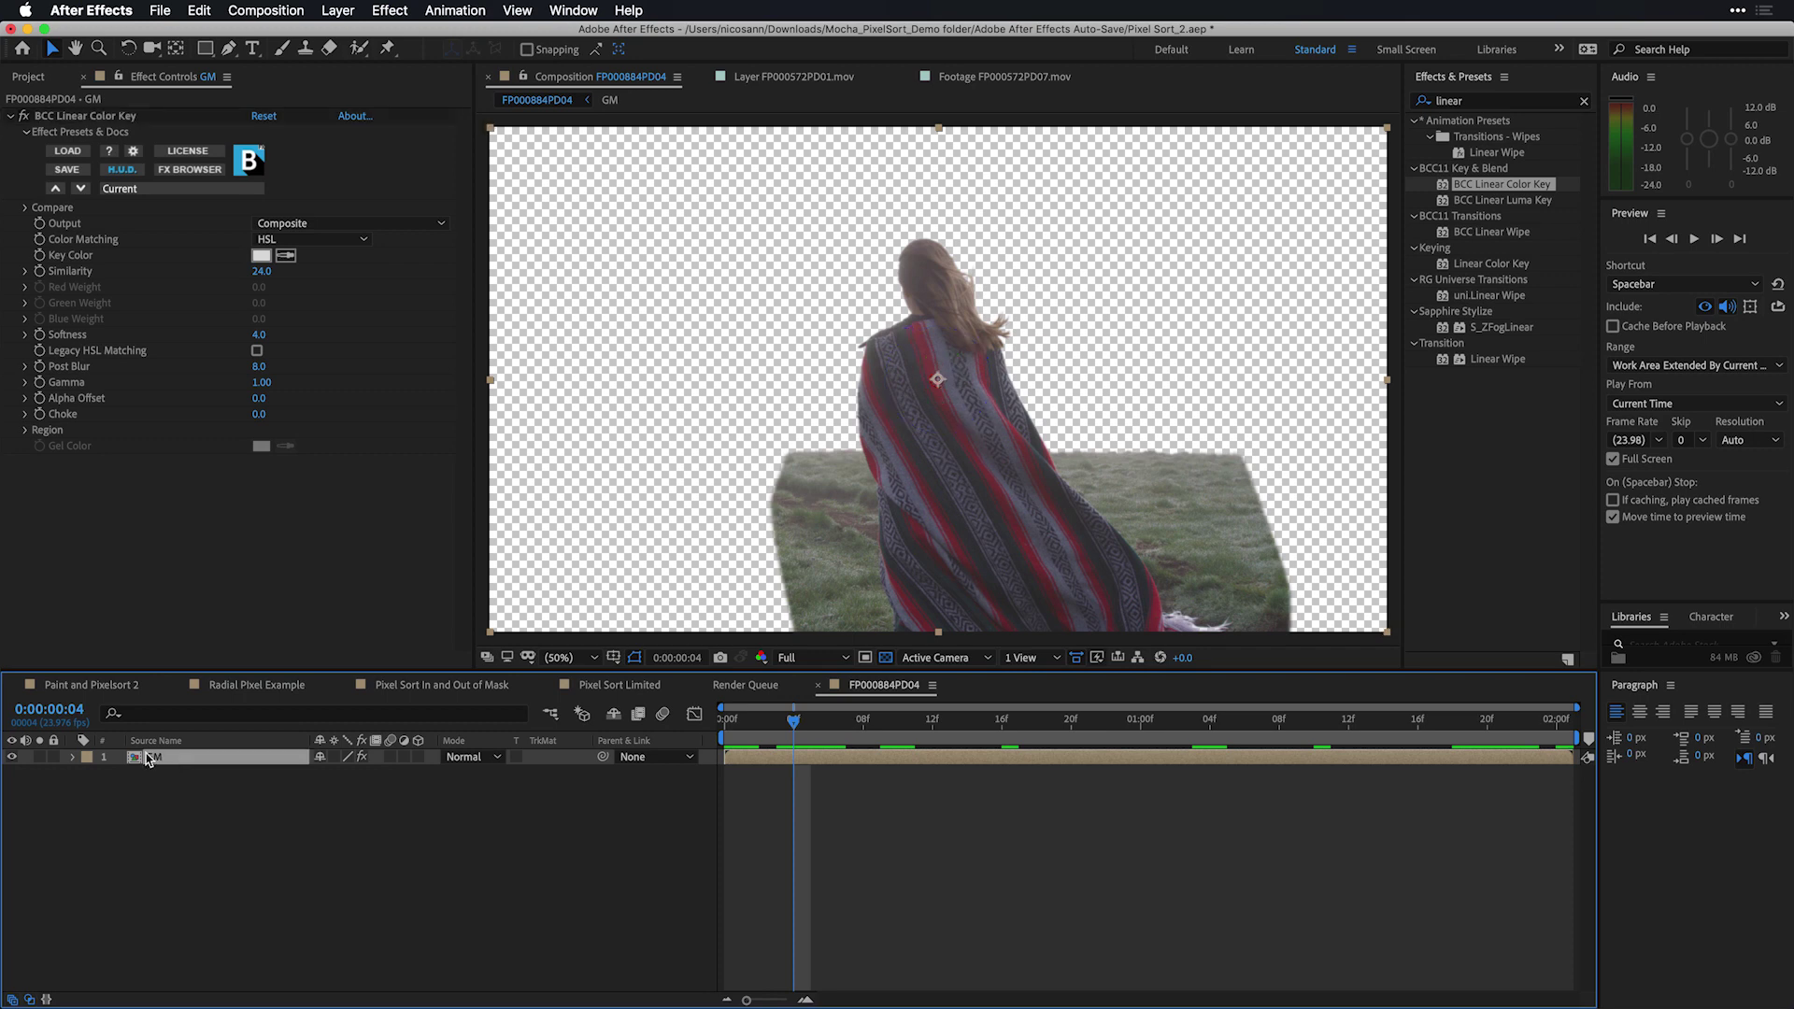
{"action": "key", "text": "super+shift+c"}
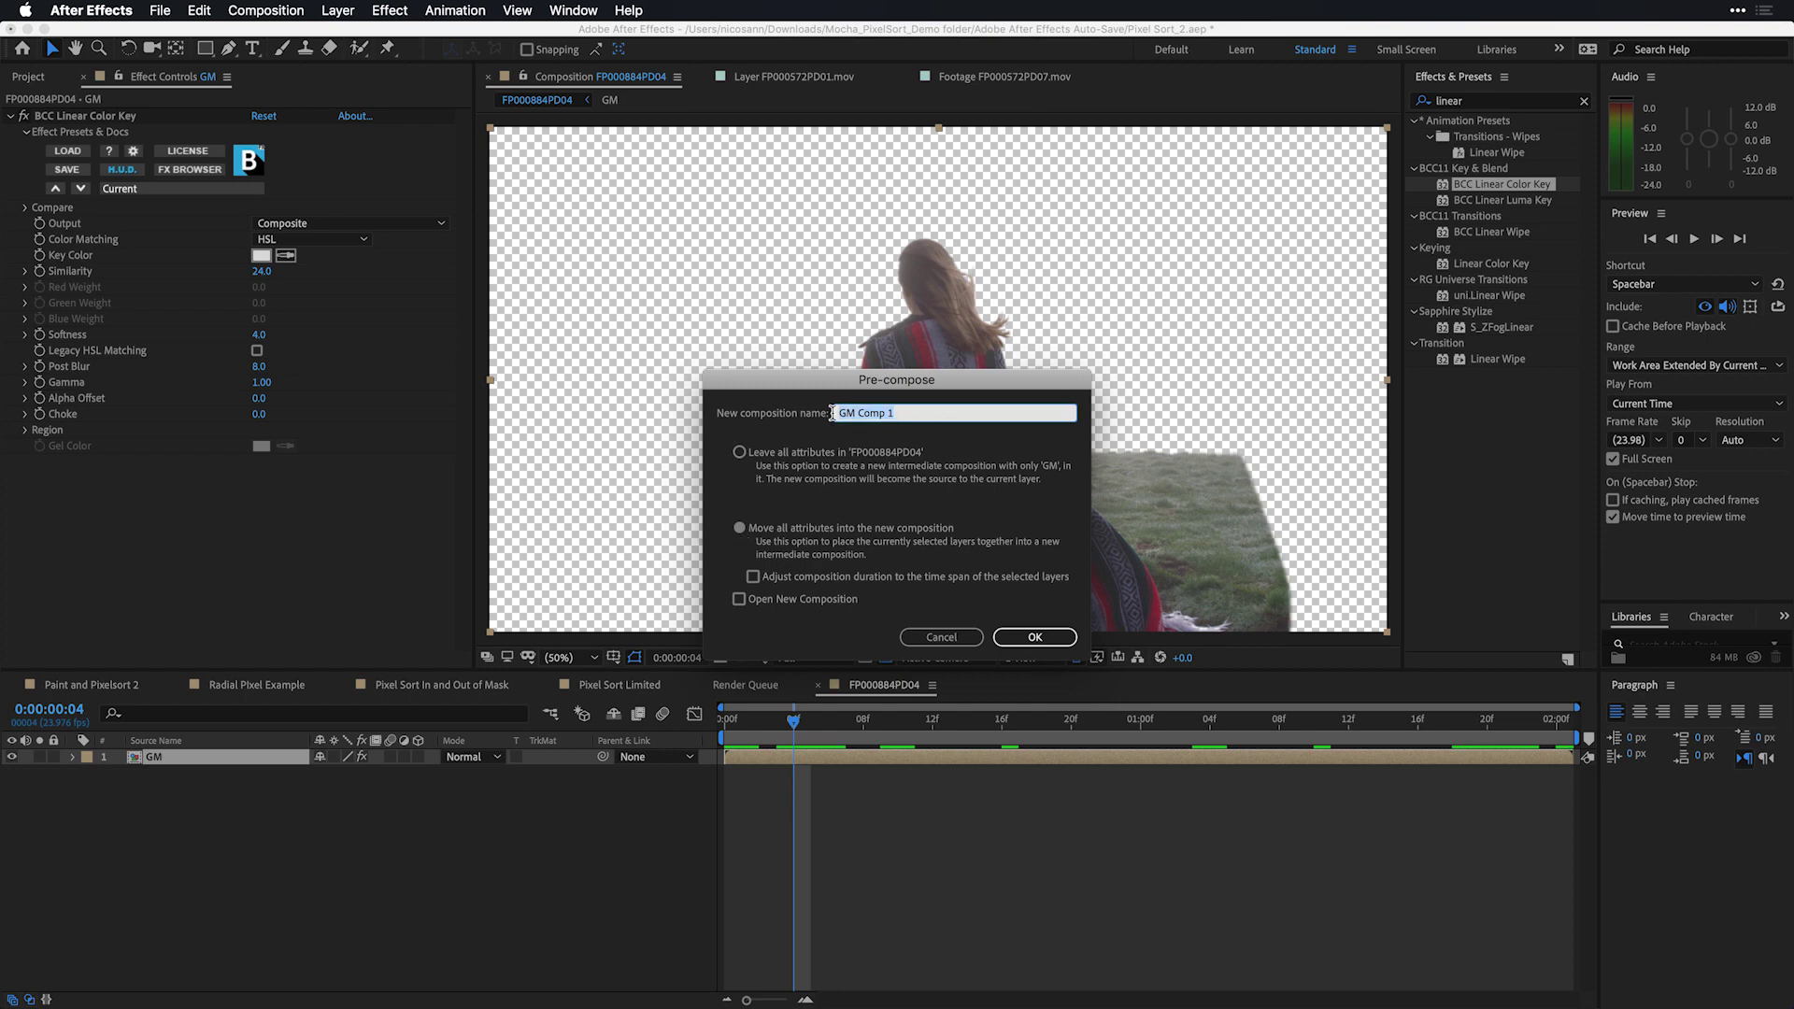
{"action": "type", "text": "Linear Key"}
{"action": "key", "text": "Return"}
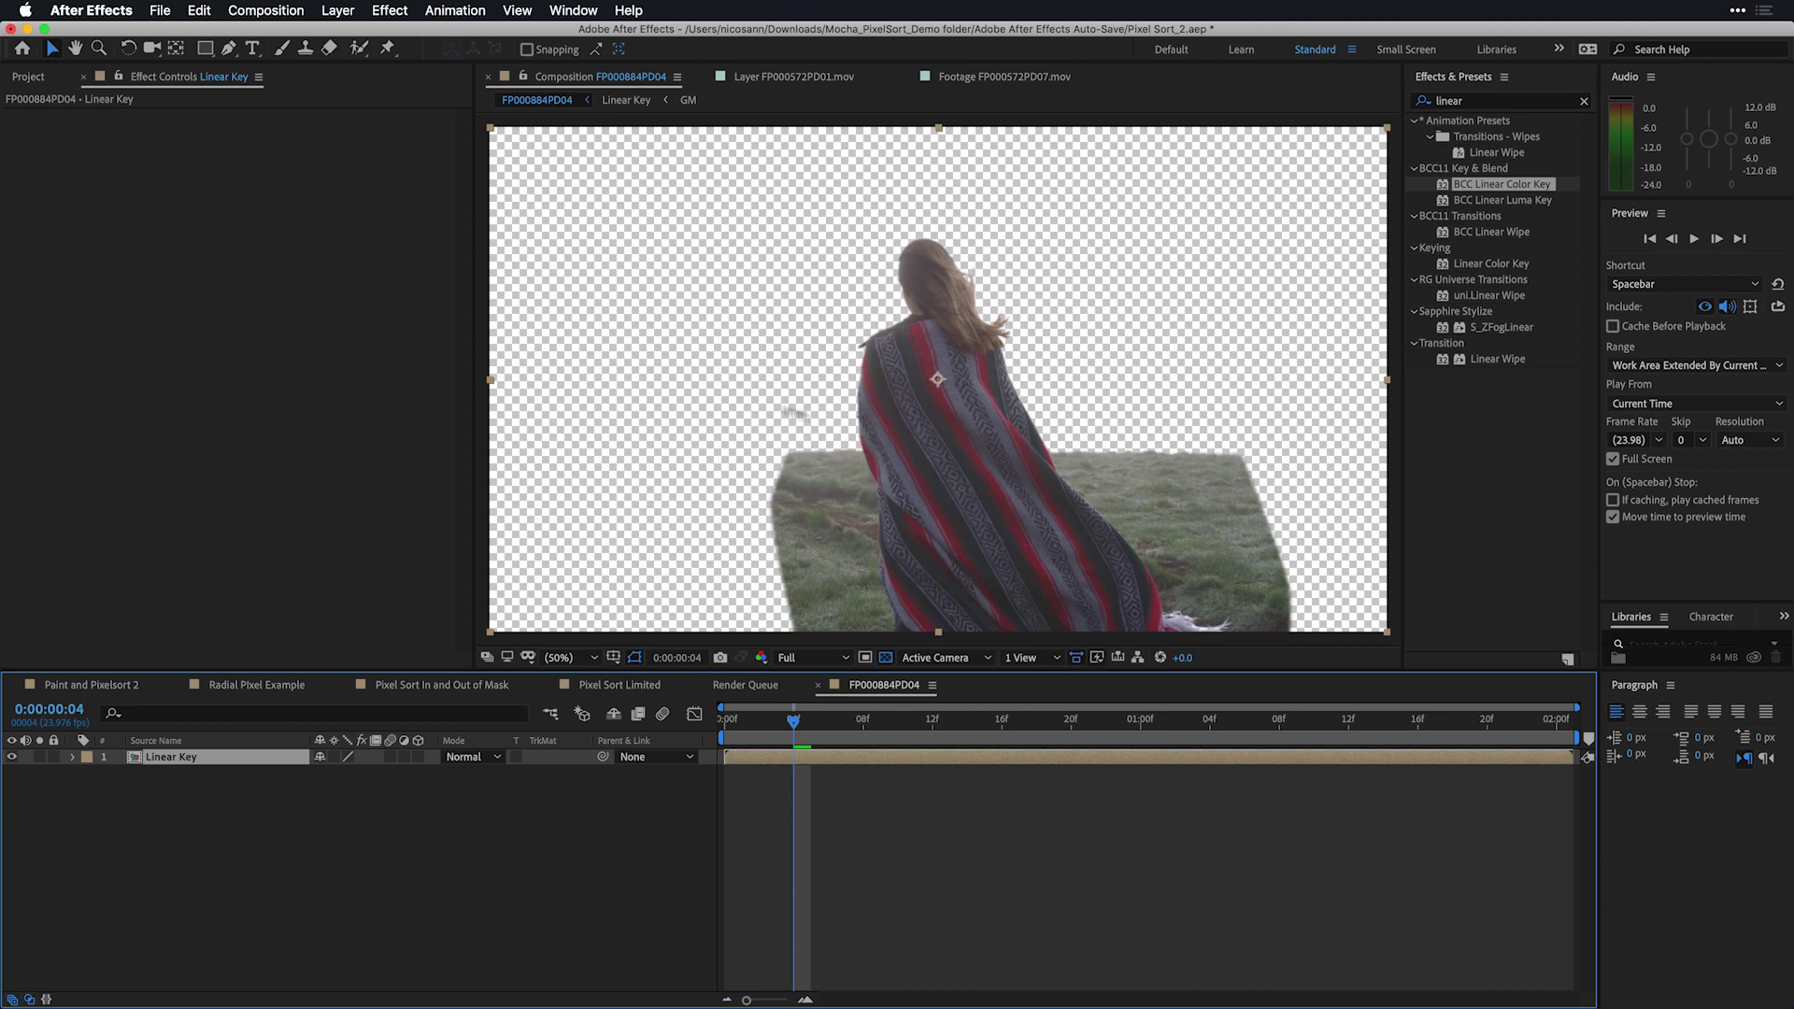
{"action": "left_click", "coordinate": [1511, 103]}
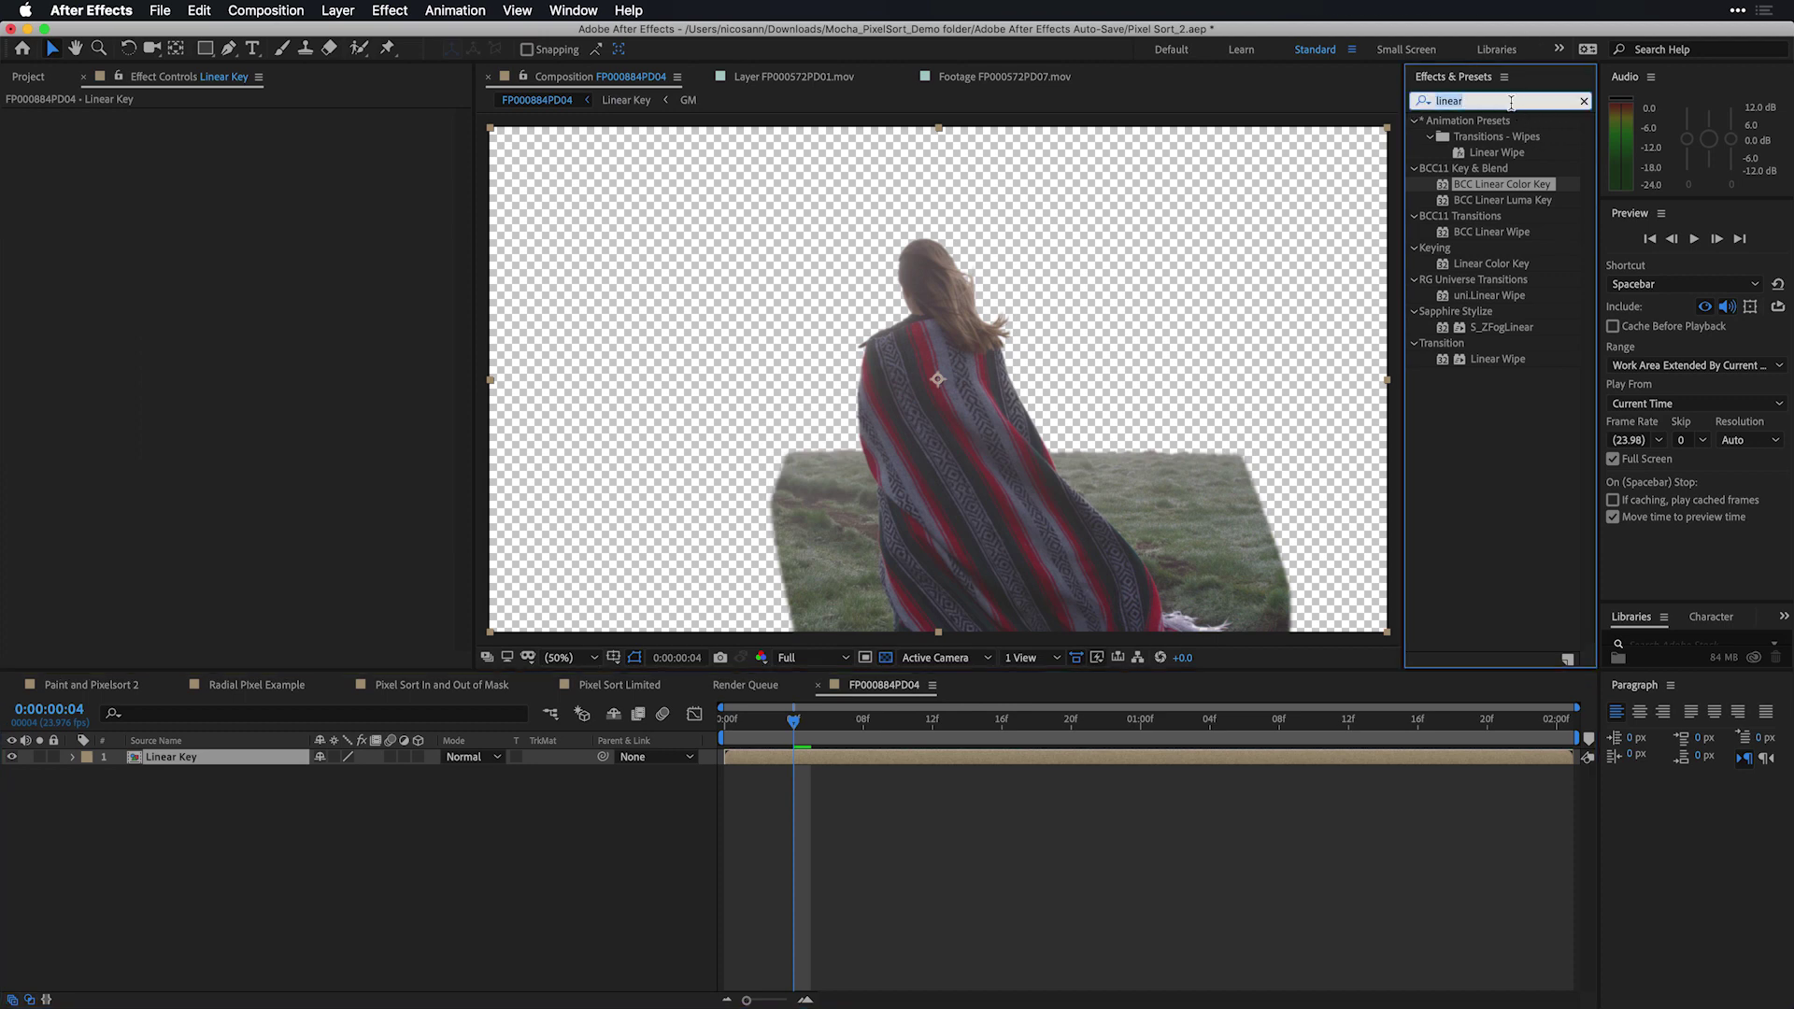
Search for 'mocha' and apply Mocha Pro to the Linear Key layer.
{"action": "type", "text": "mocha"}
{"action": "left_click", "coordinate": [1442, 121]}
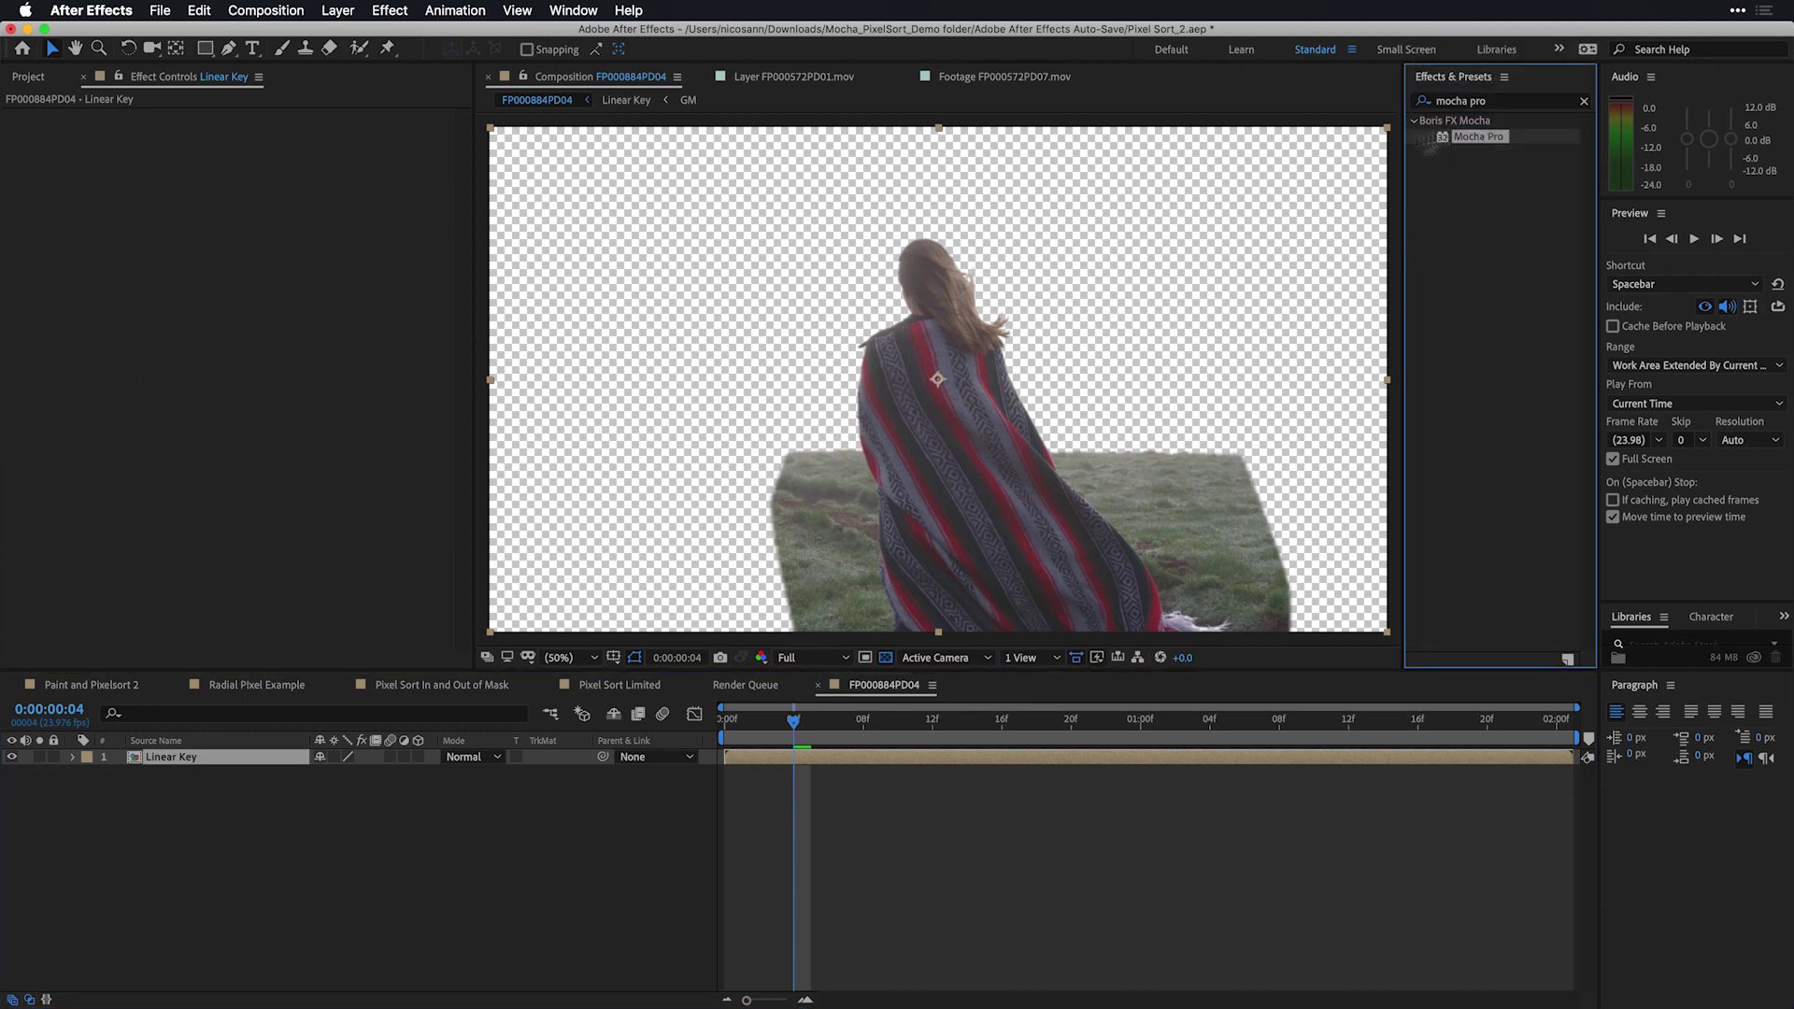
{"action": "left_click_drag", "start_coordinate": [1477, 136], "coordinate": [934, 373]}
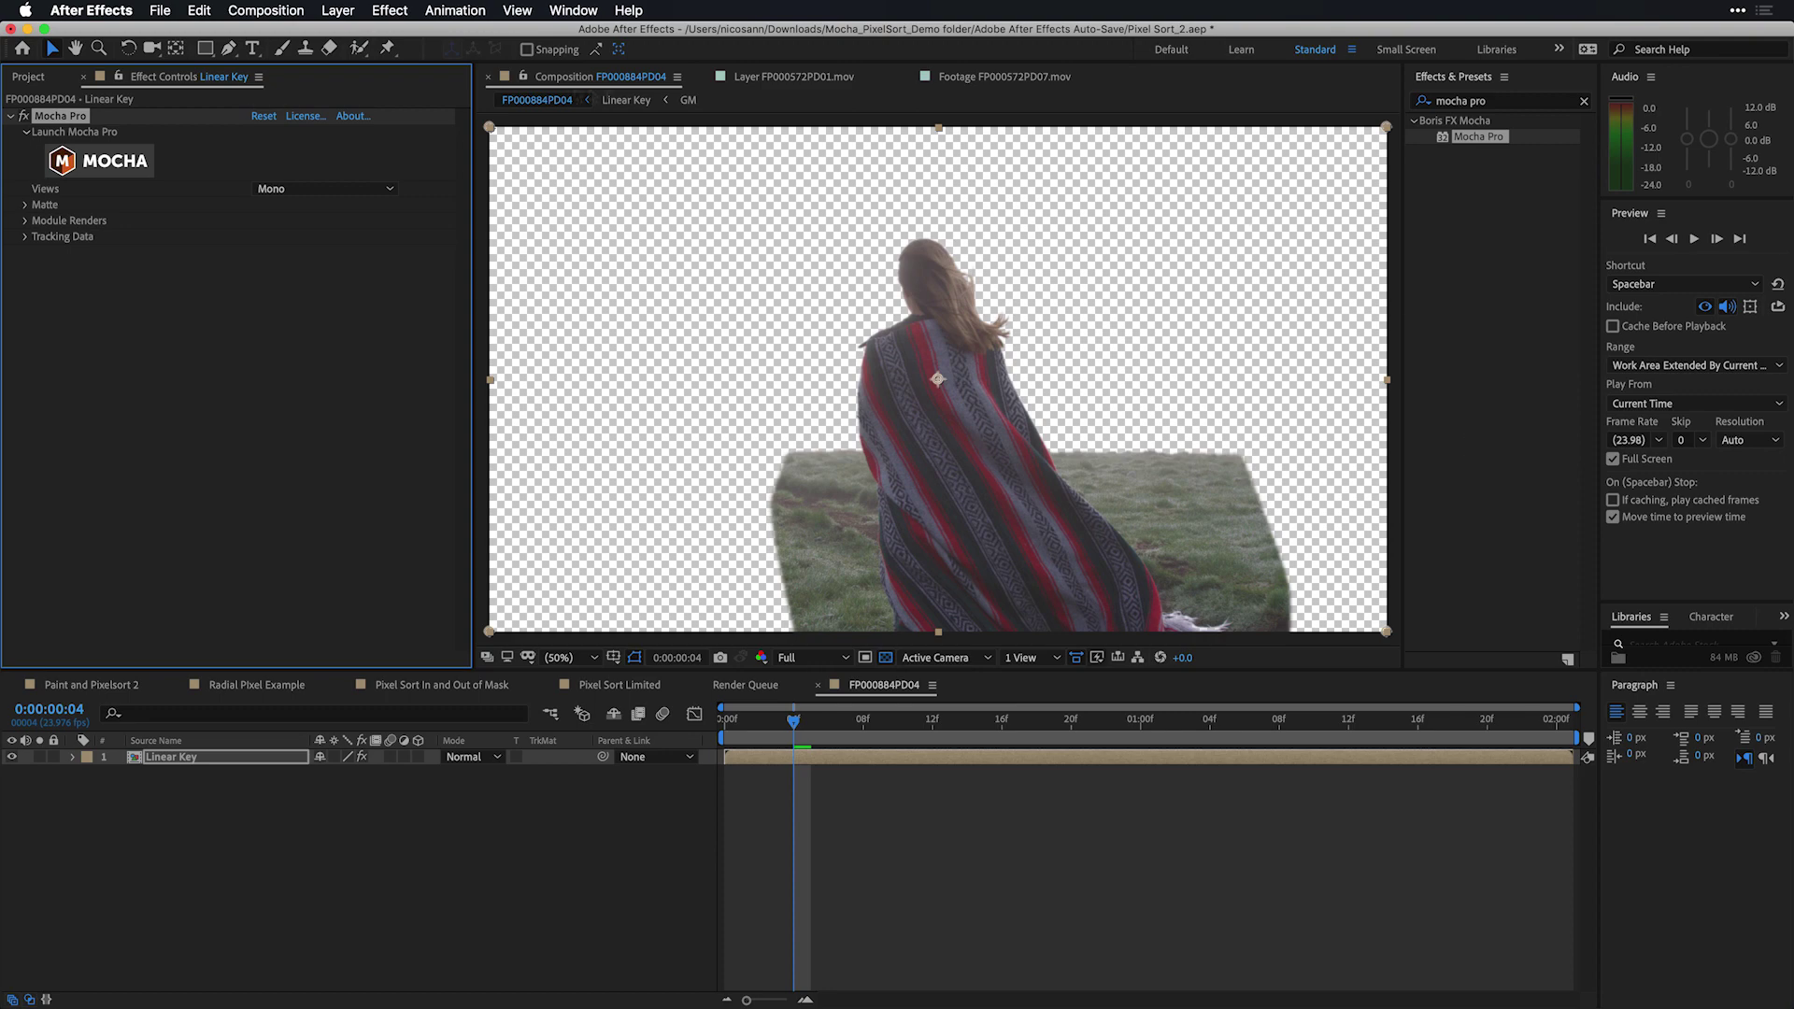
Launch the Mocha Pro workspace and scrub the keyed clip to frame 6.
{"action": "left_click", "coordinate": [85, 165]}
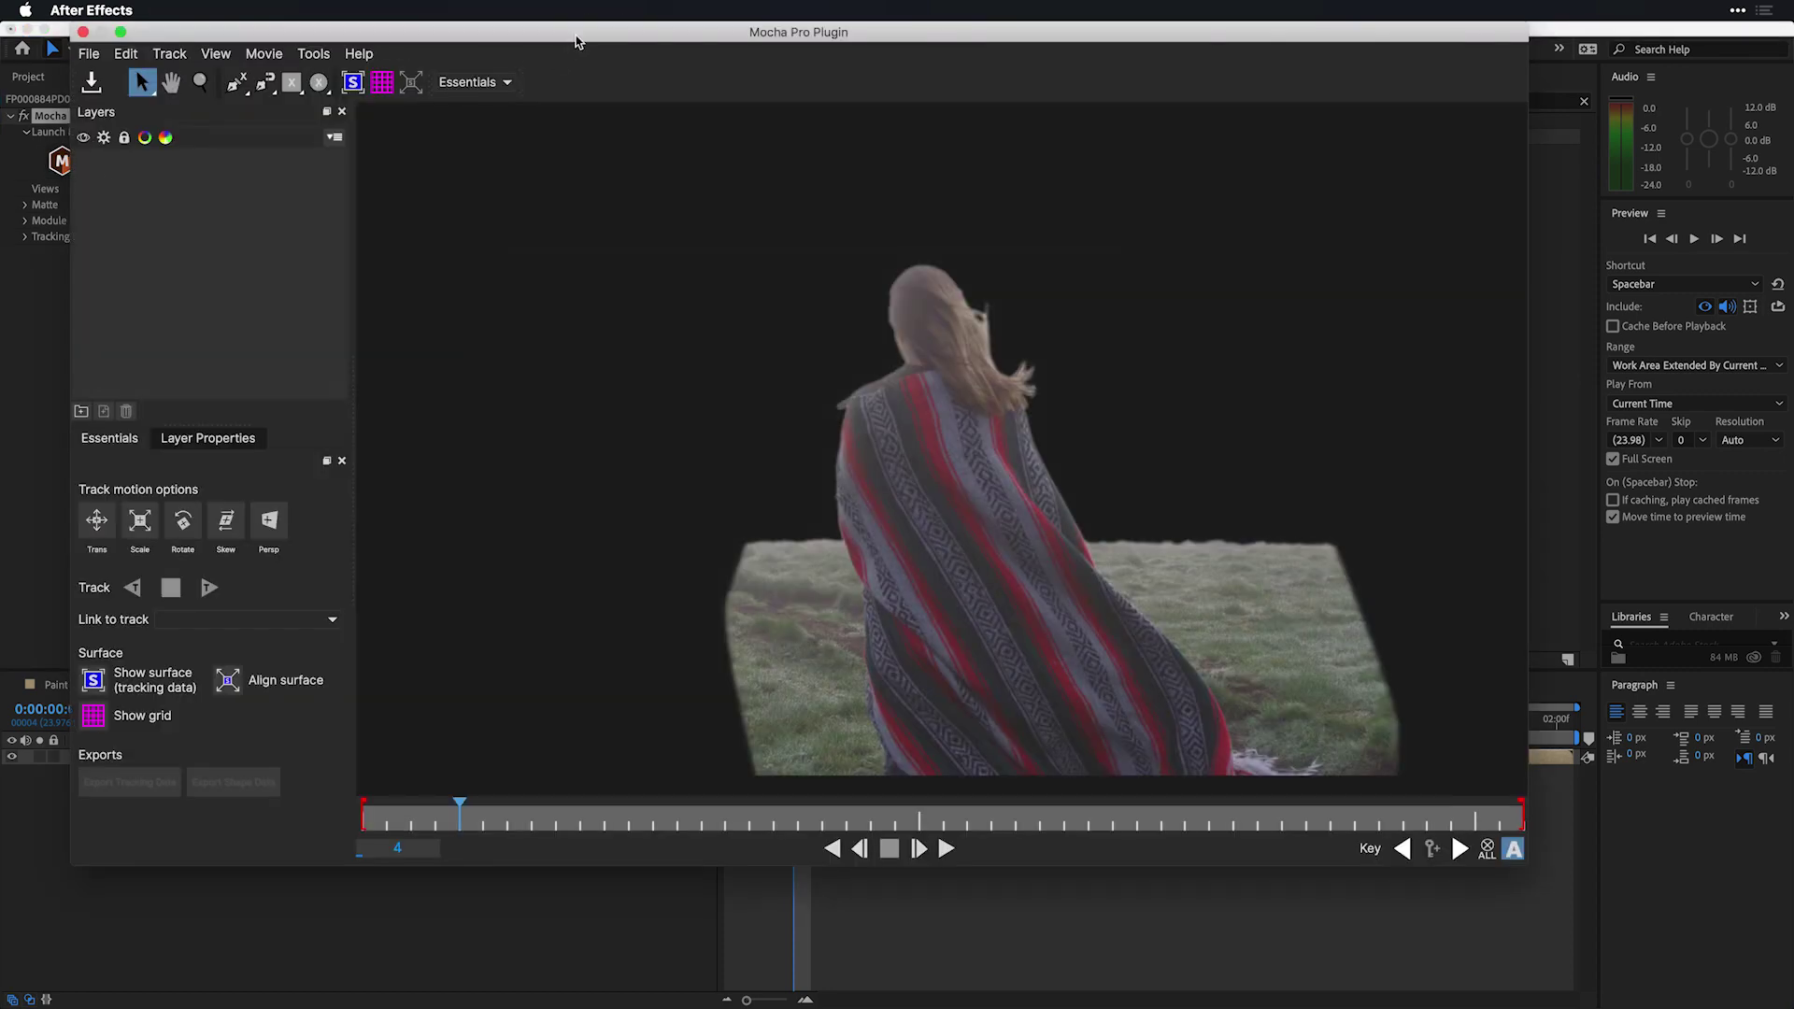
{"action": "left_click_drag", "start_coordinate": [576, 42], "coordinate": [545, 51]}
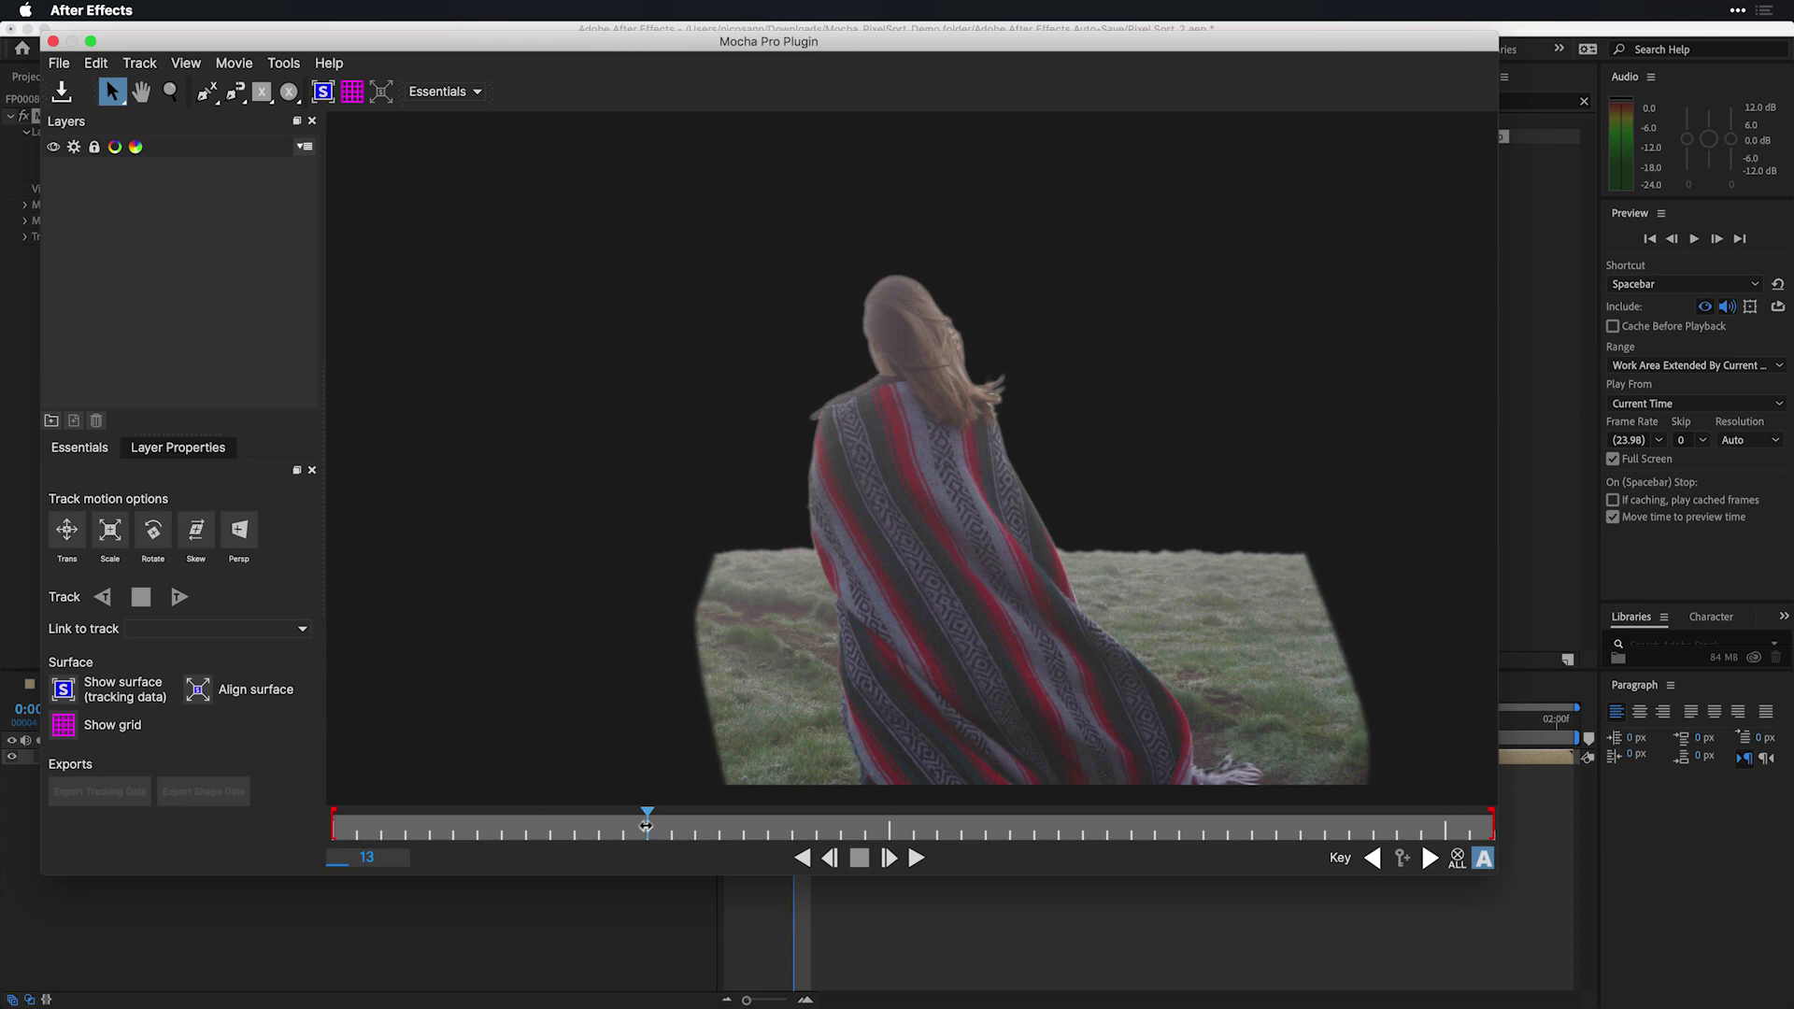
{"action": "left_click_drag", "start_coordinate": [646, 826], "coordinate": [357, 830]}
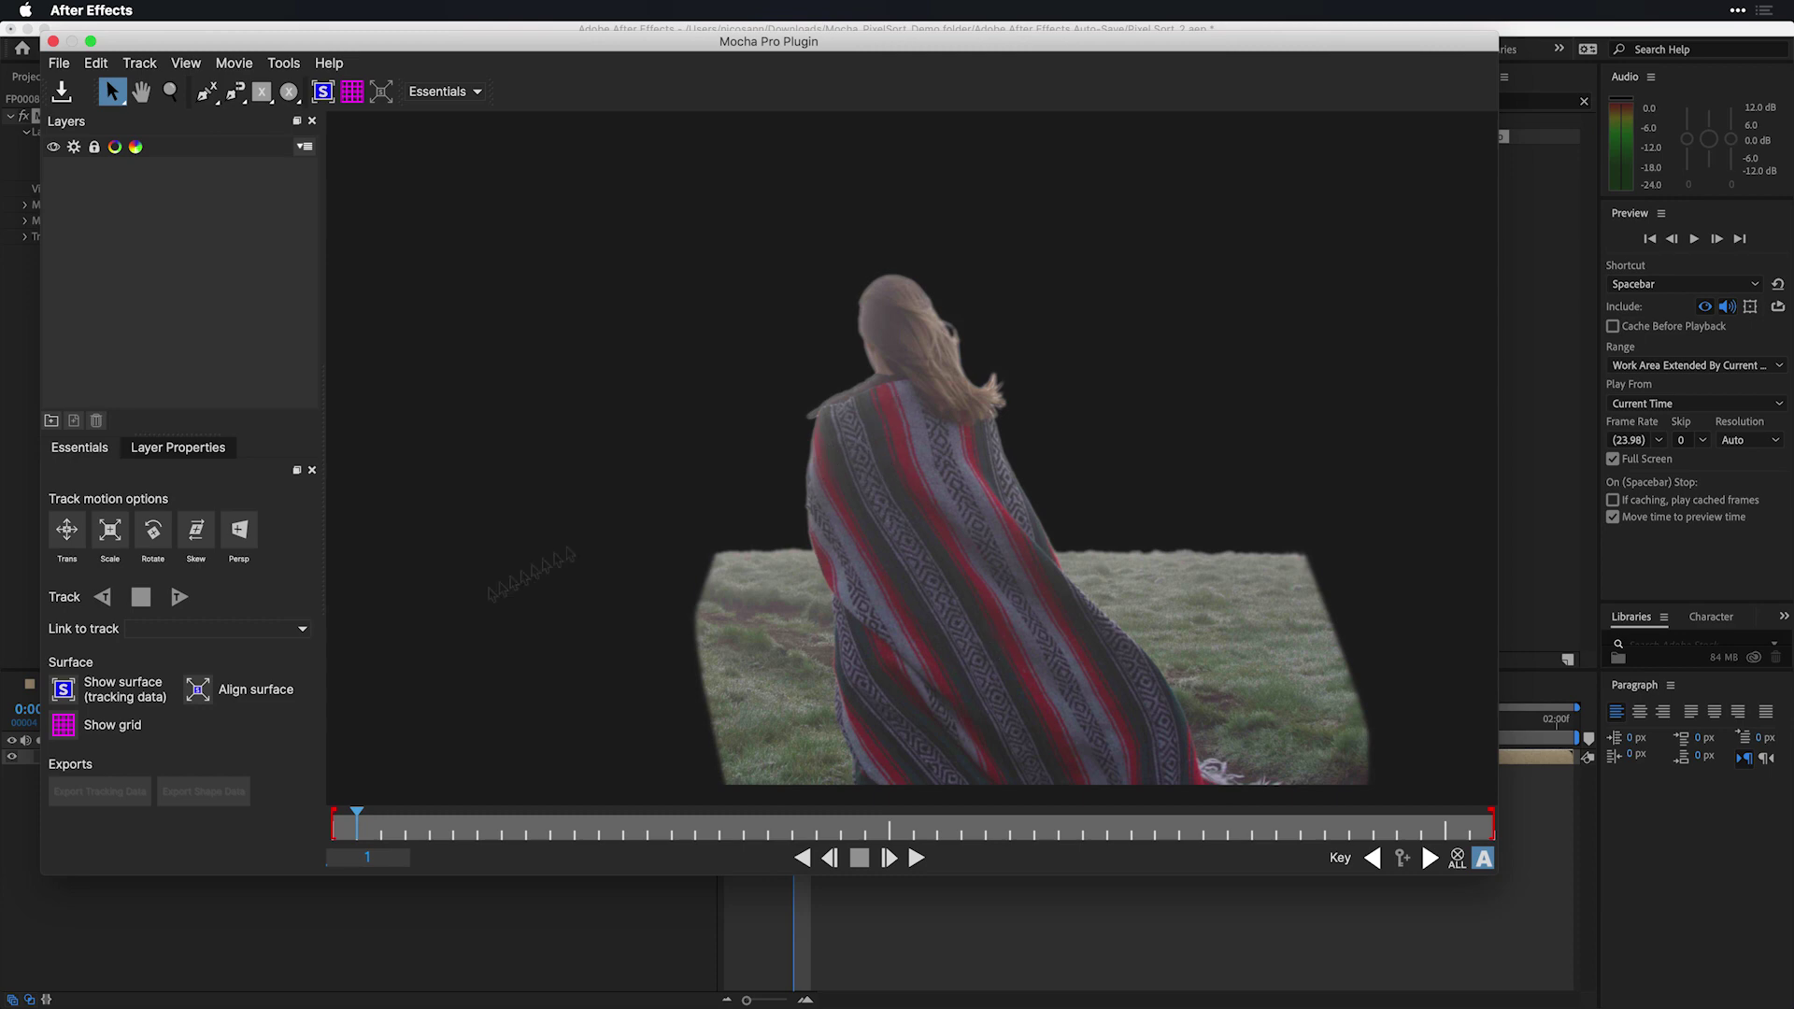
{"action": "left_click_drag", "start_coordinate": [357, 822], "coordinate": [480, 790]}
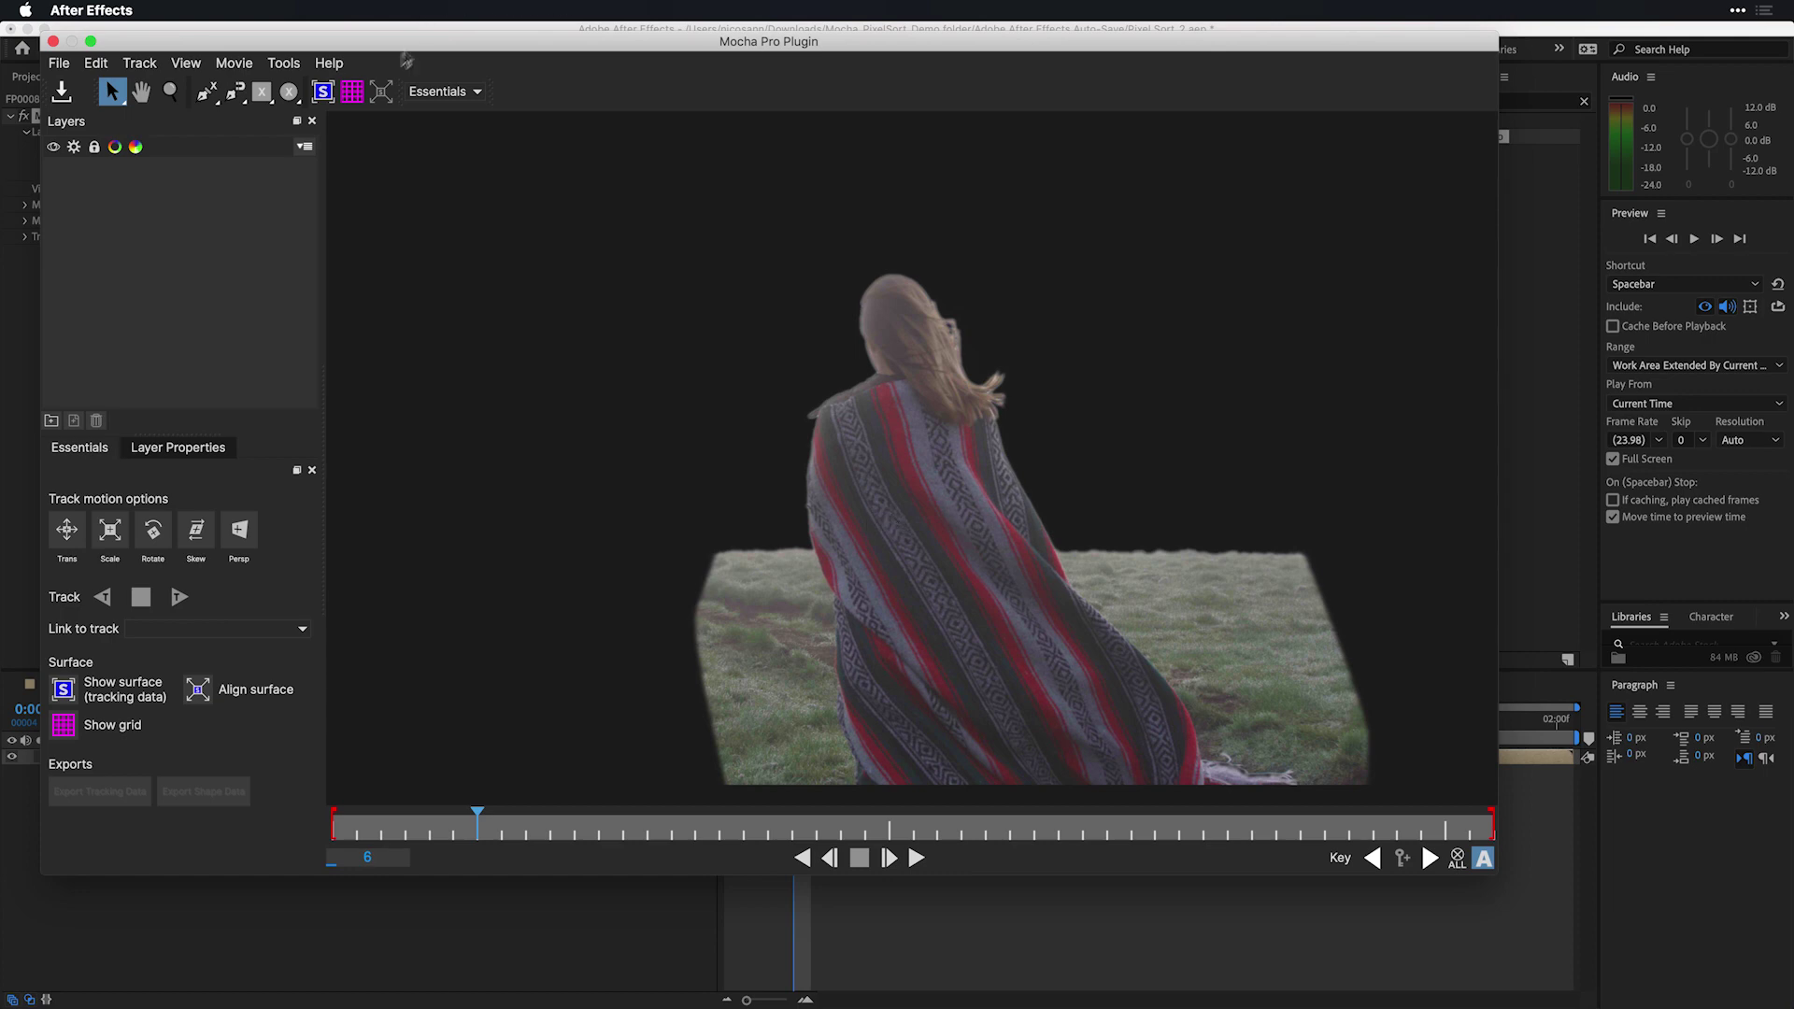
{"action": "left_click", "coordinate": [259, 101]}
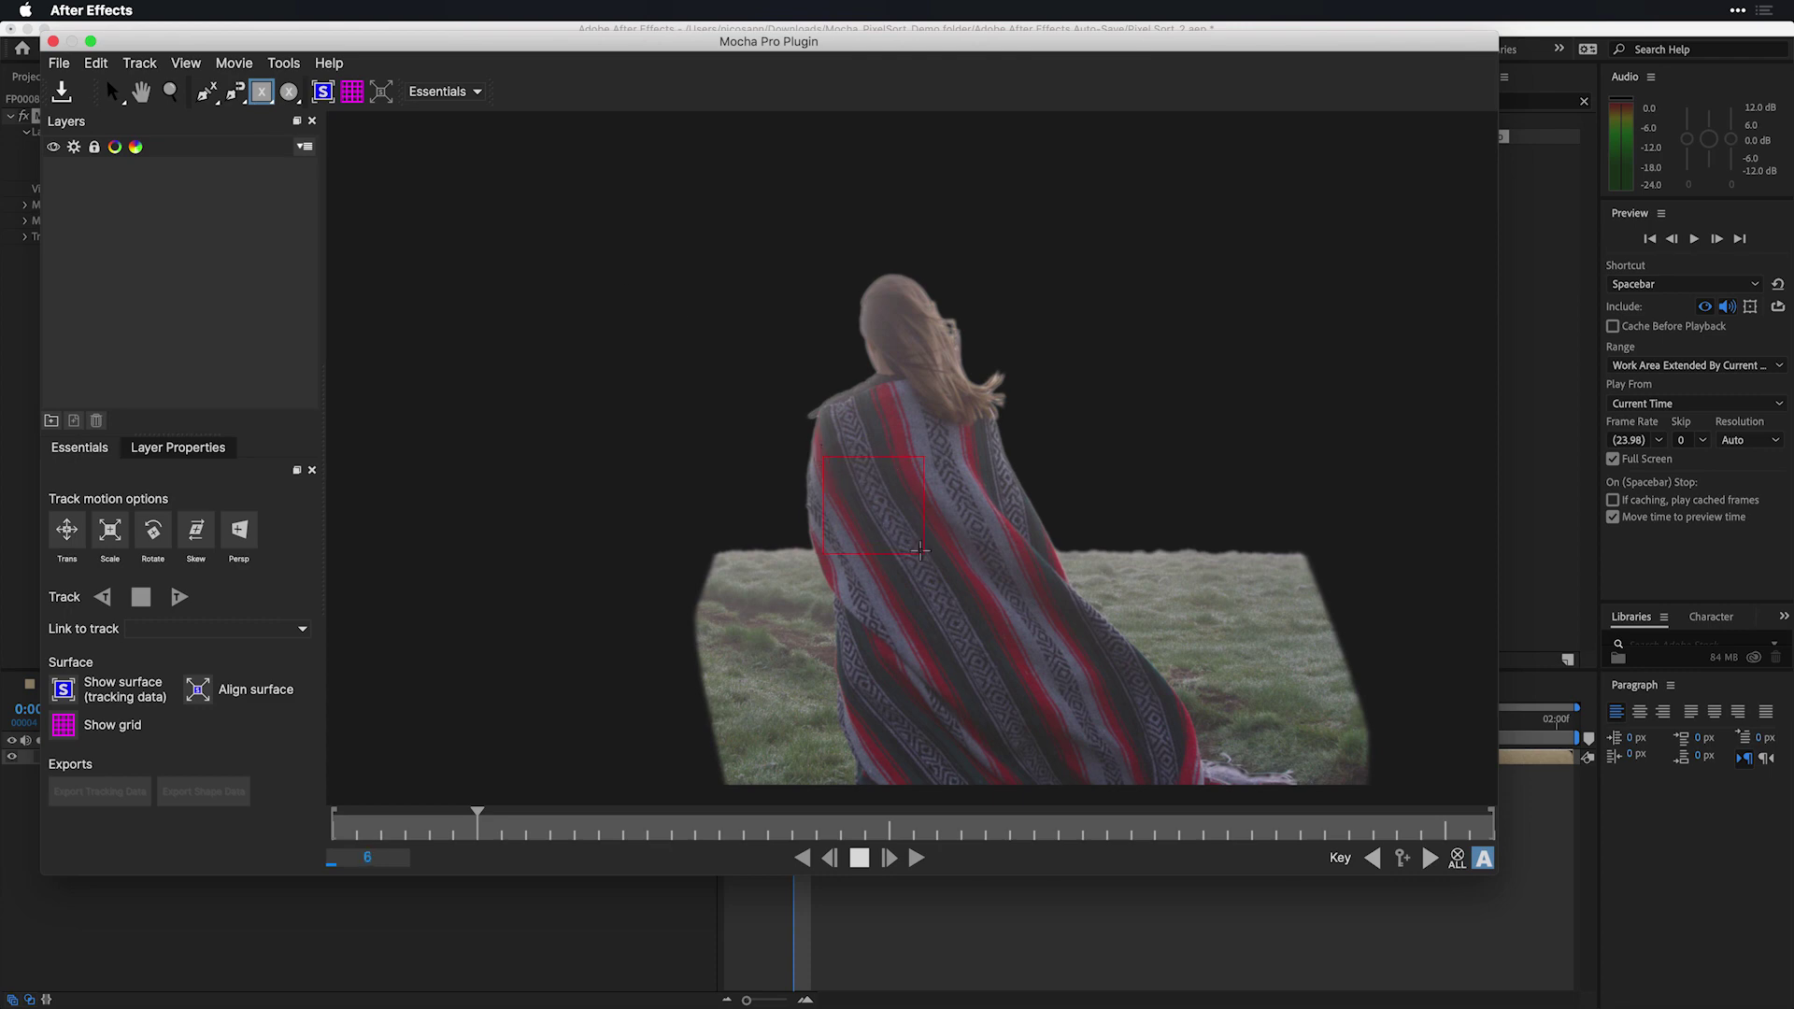
Draw a rectangle on the striped blanket and fit its surface corners to the woman's back.
{"action": "left_click_drag", "start_coordinate": [920, 551], "coordinate": [907, 544]}
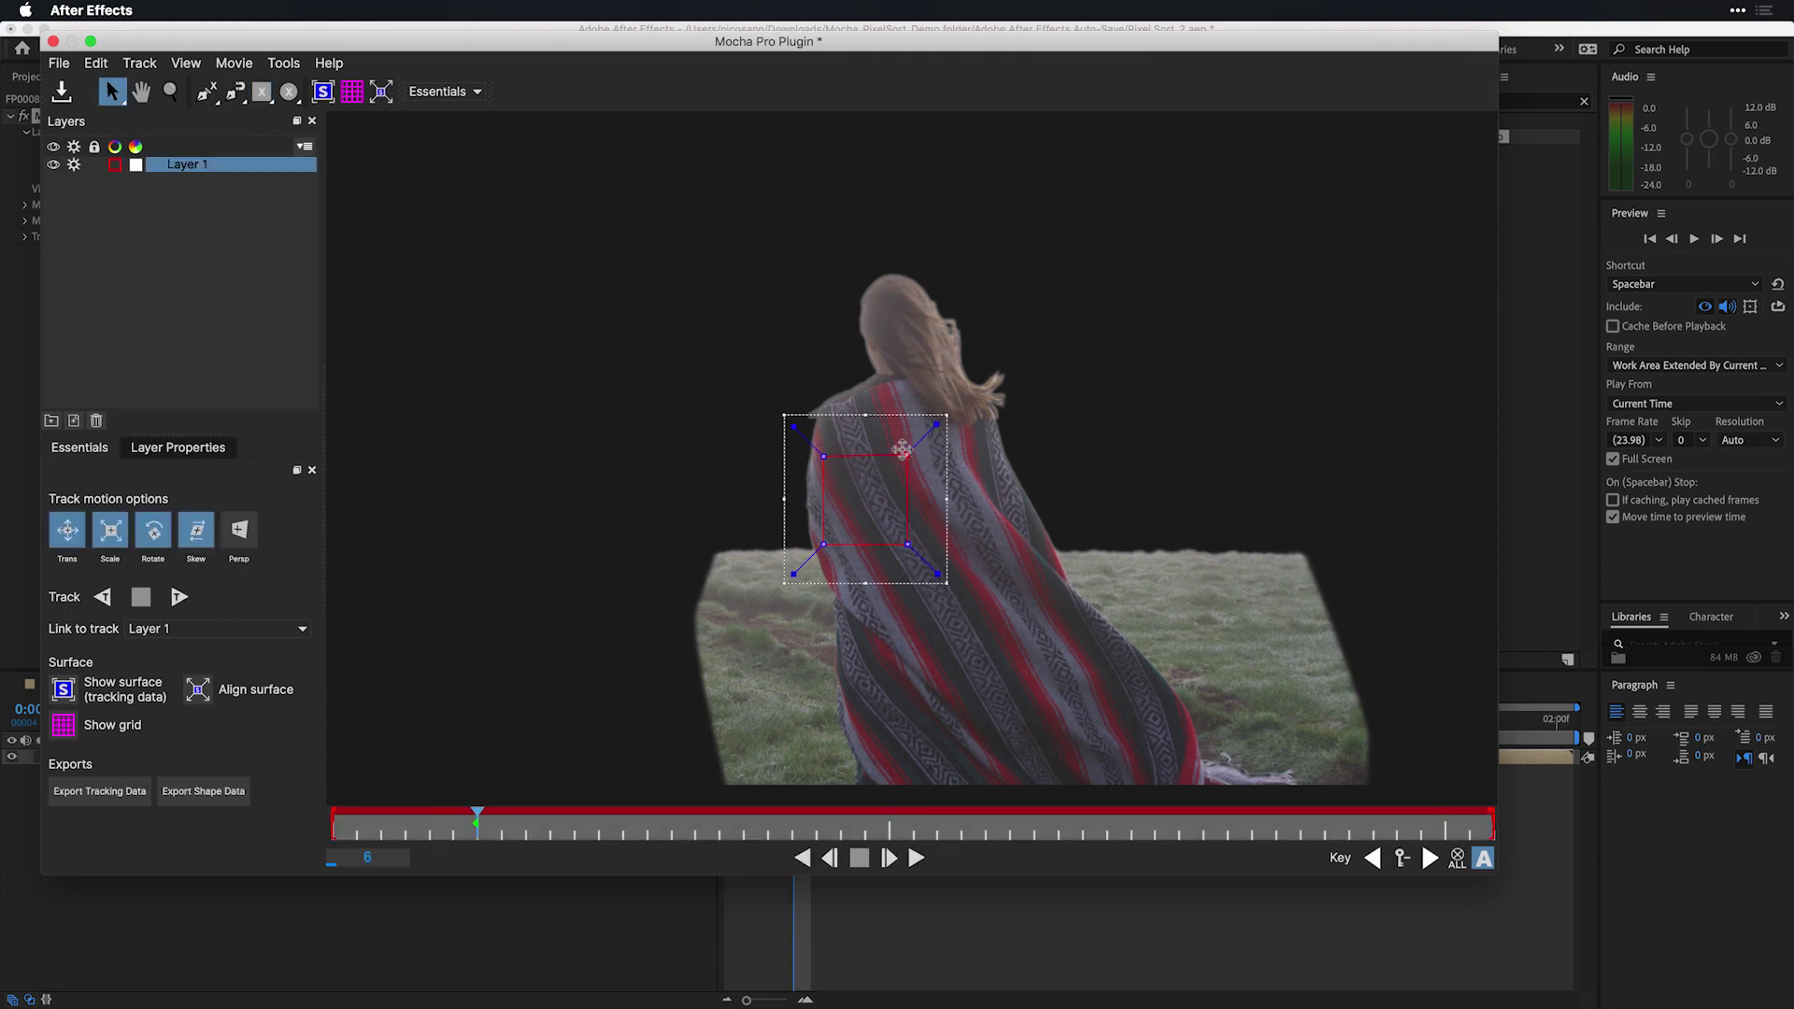
{"action": "left_click_drag", "start_coordinate": [901, 450], "coordinate": [873, 422]}
{"action": "left_click_drag", "start_coordinate": [903, 538], "coordinate": [902, 481]}
{"action": "left_click_drag", "start_coordinate": [828, 537], "coordinate": [859, 516]}
{"action": "left_click_drag", "start_coordinate": [824, 456], "coordinate": [822, 449]}
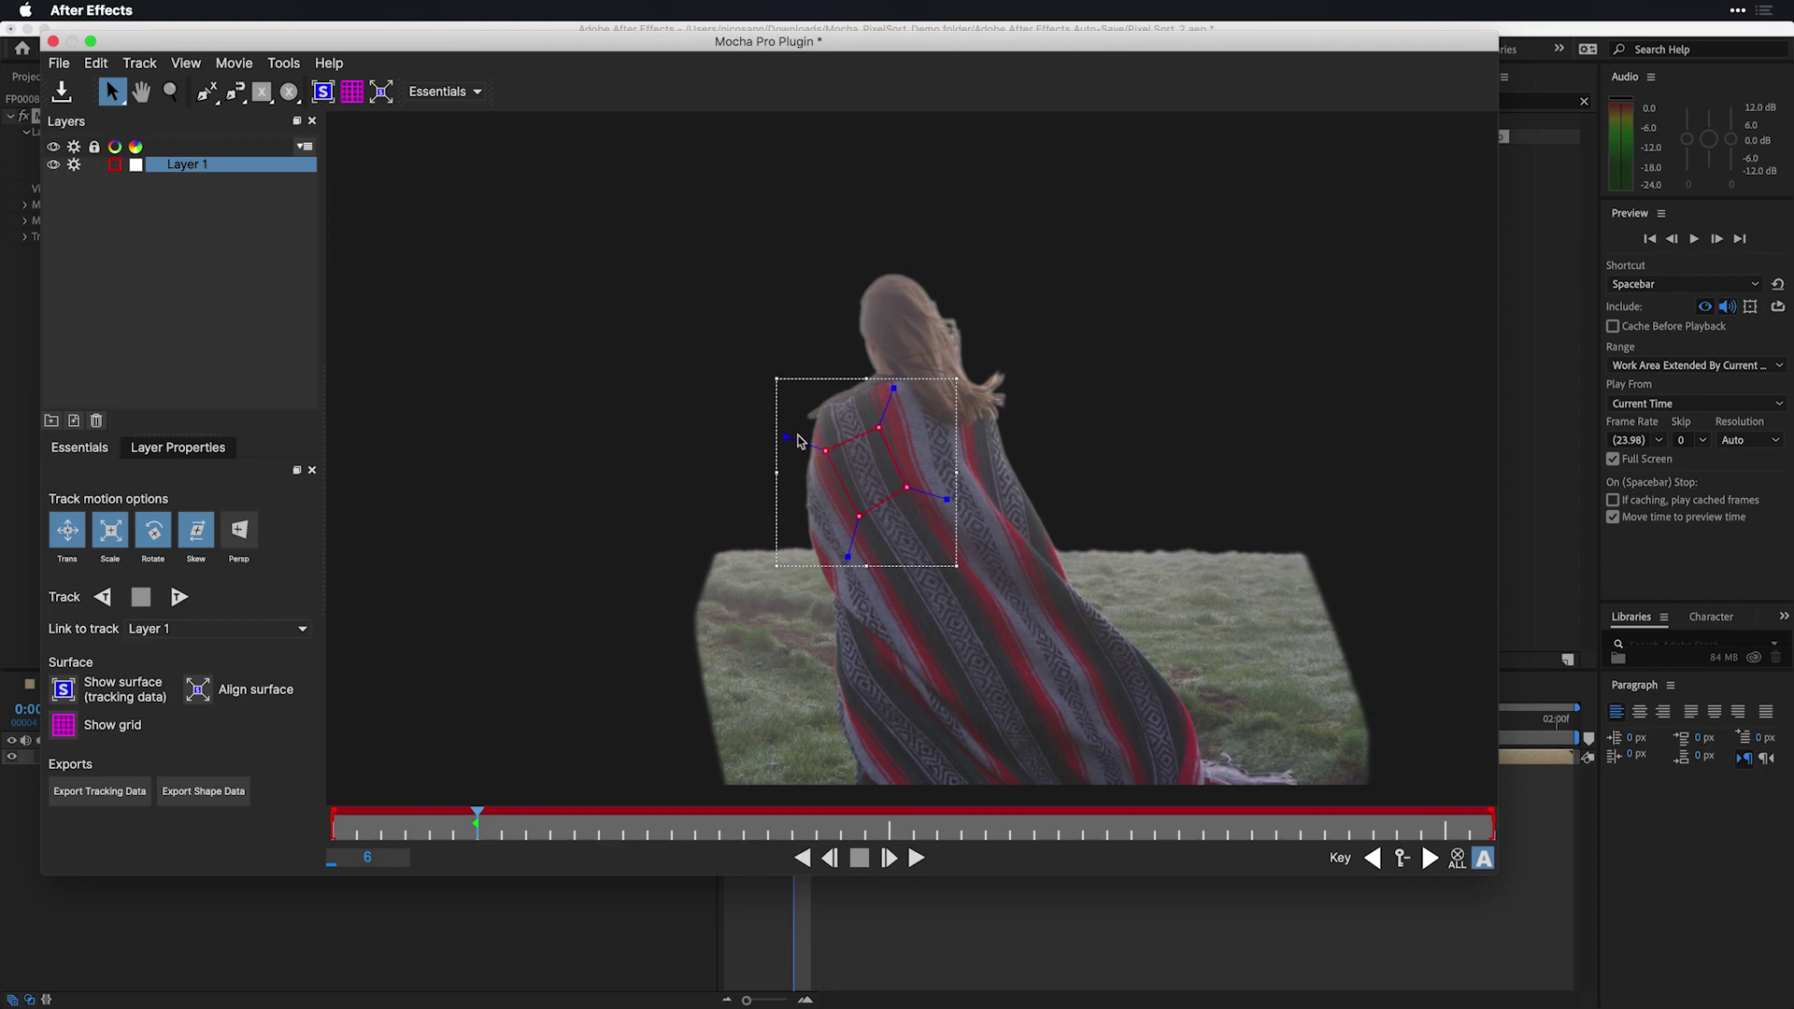
{"action": "left_click_drag", "start_coordinate": [785, 432], "coordinate": [807, 445]}
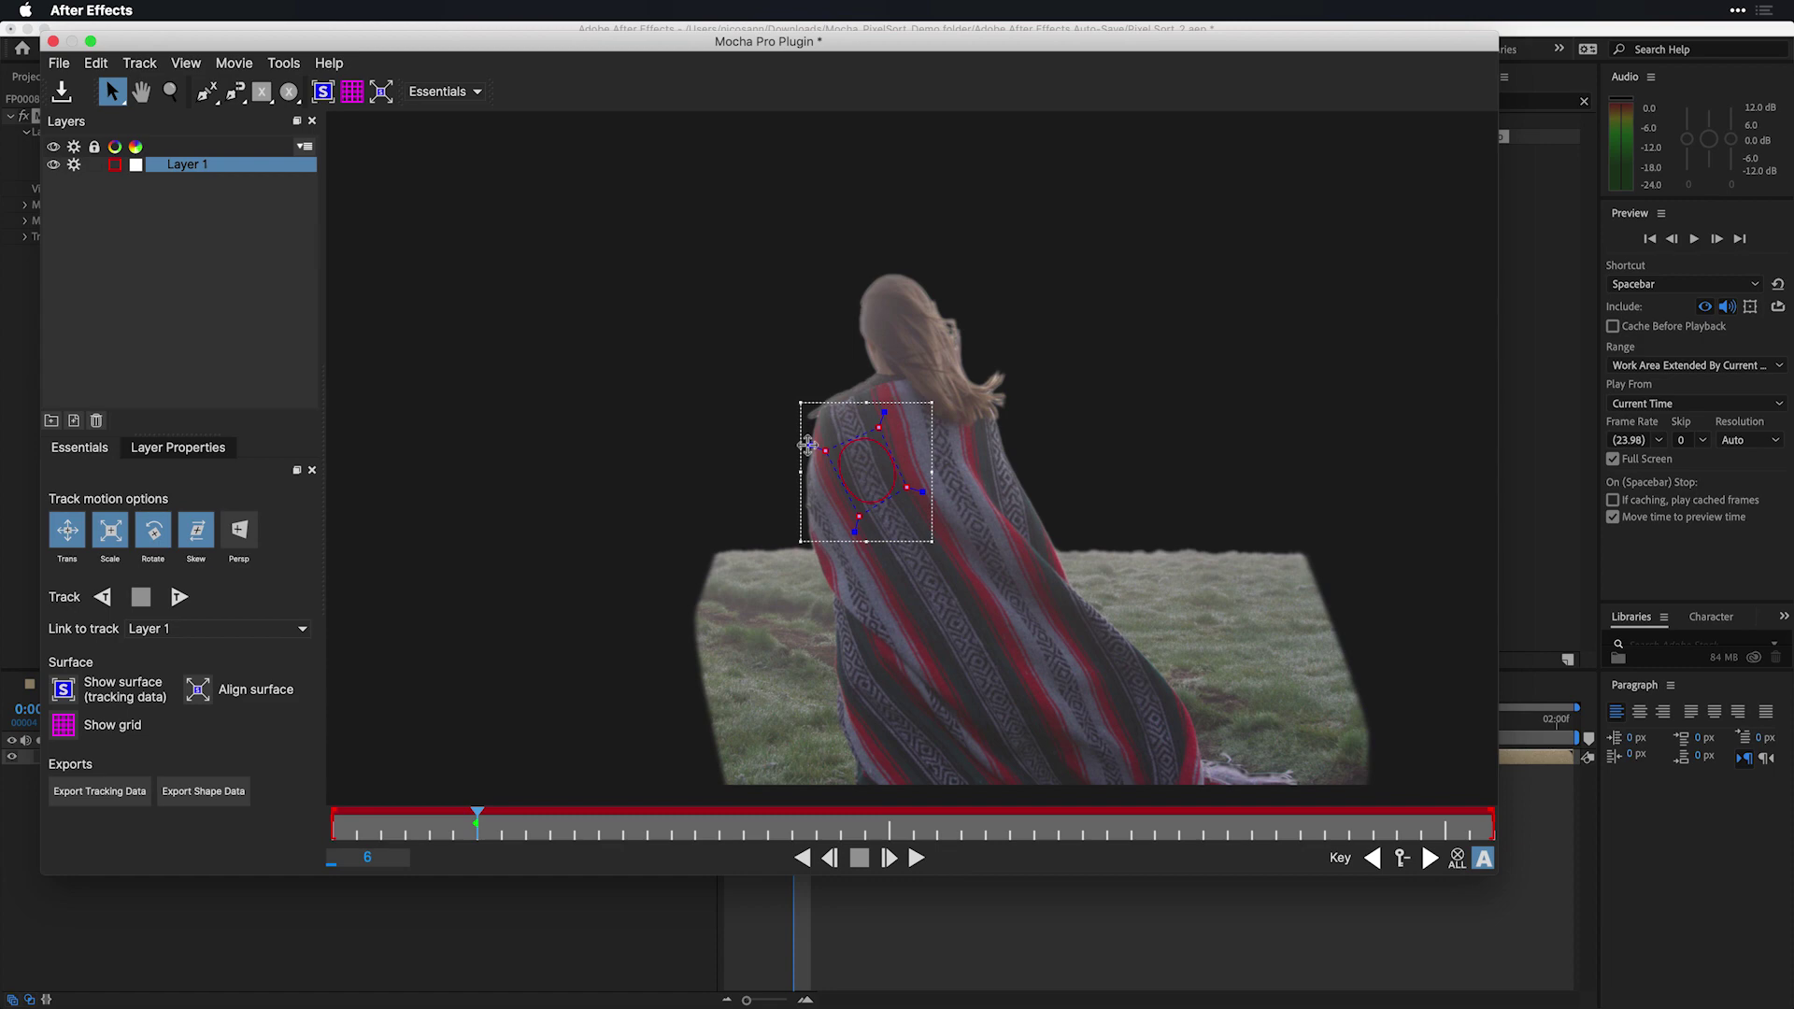
{"action": "left_click_drag", "start_coordinate": [807, 445], "coordinate": [699, 420]}
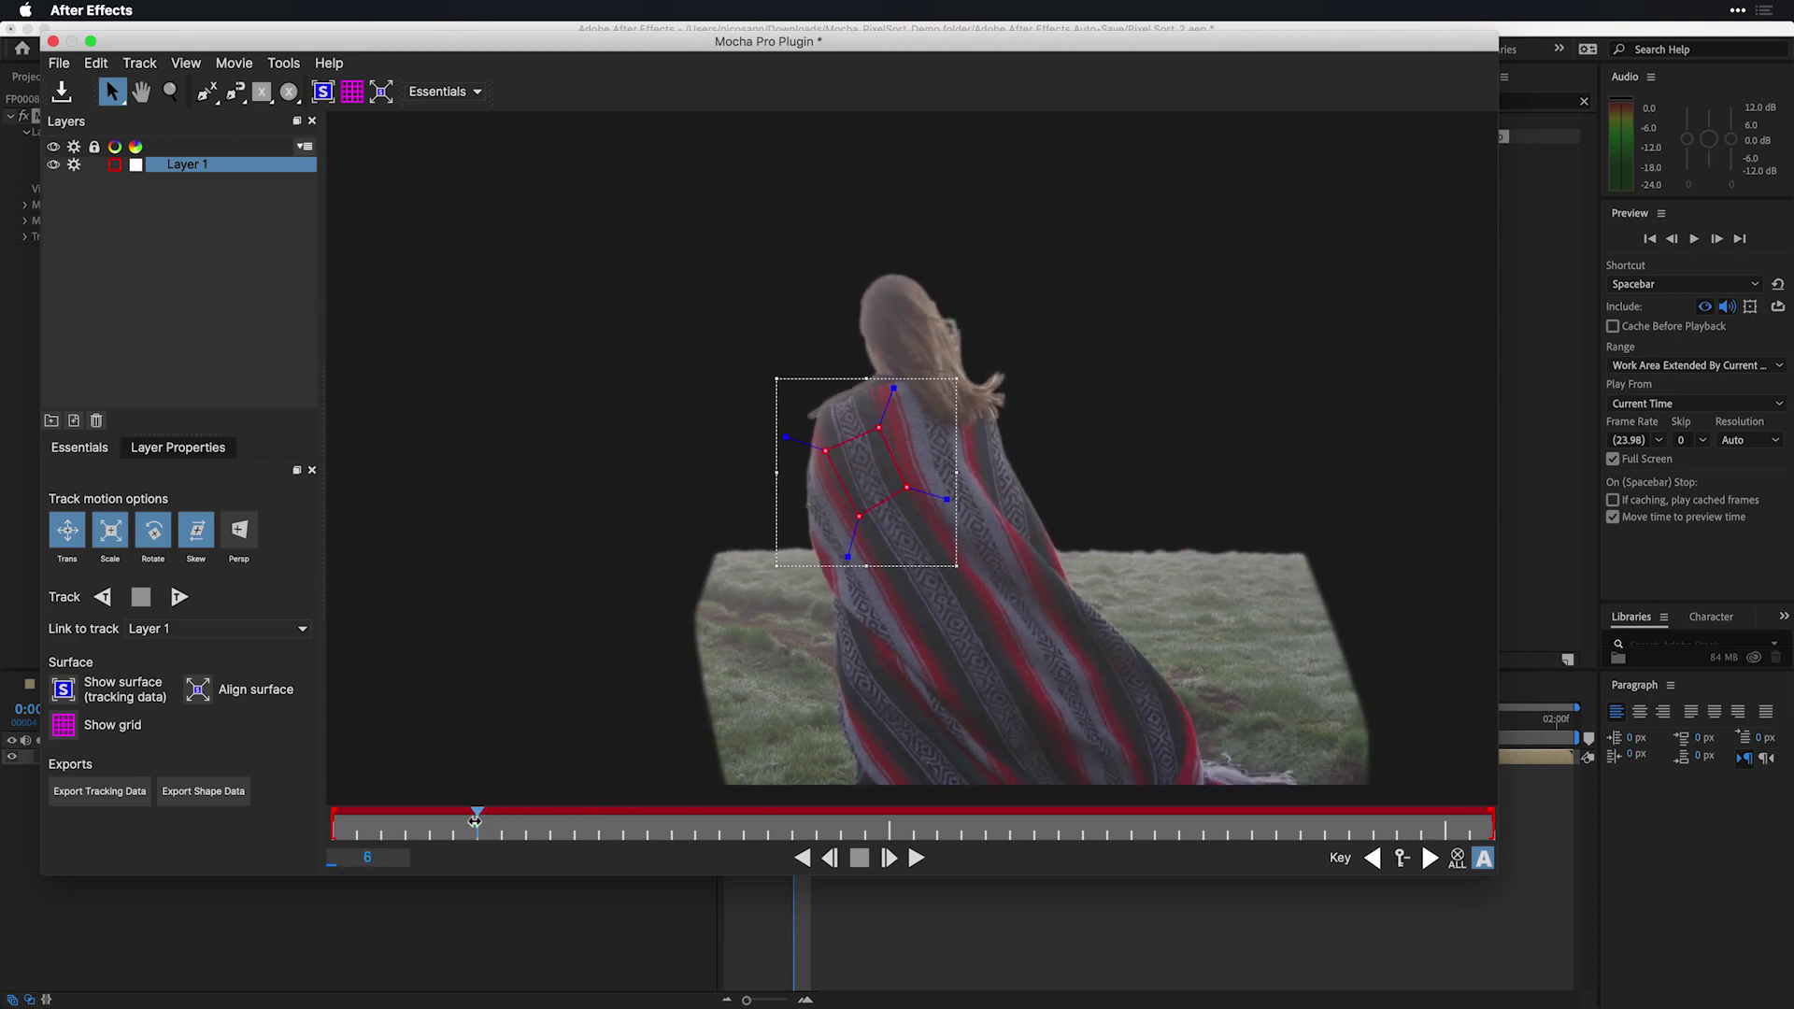
{"action": "mouse_move", "coordinate": [475, 820]}
{"action": "left_mouse_down"}
{"action": "mouse_move", "coordinate": [612, 826]}
{"action": "mouse_move", "coordinate": [457, 827]}
{"action": "mouse_move", "coordinate": [515, 830]}
{"action": "mouse_move", "coordinate": [477, 826]}
{"action": "left_mouse_up"}
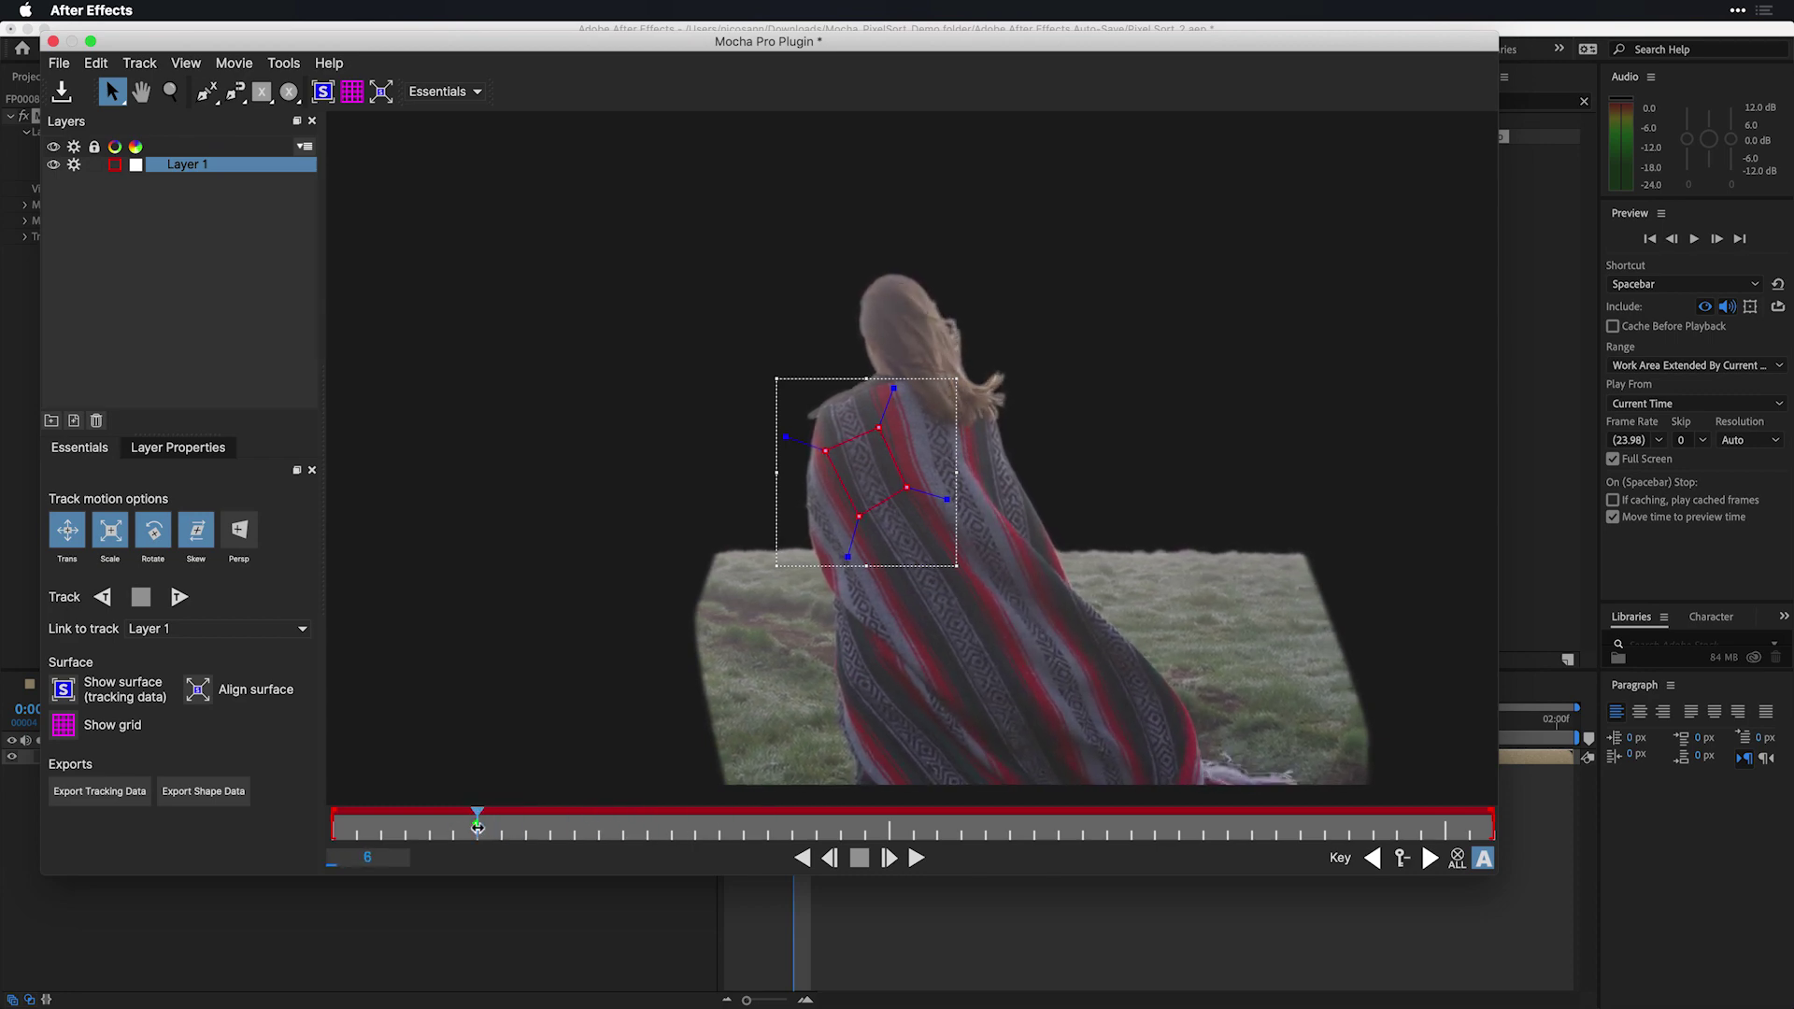
With Skew off, track the blanket shape backwards to the first frame, then forwards through the clip.
{"action": "left_click", "coordinate": [198, 526]}
{"action": "left_click", "coordinate": [104, 597]}
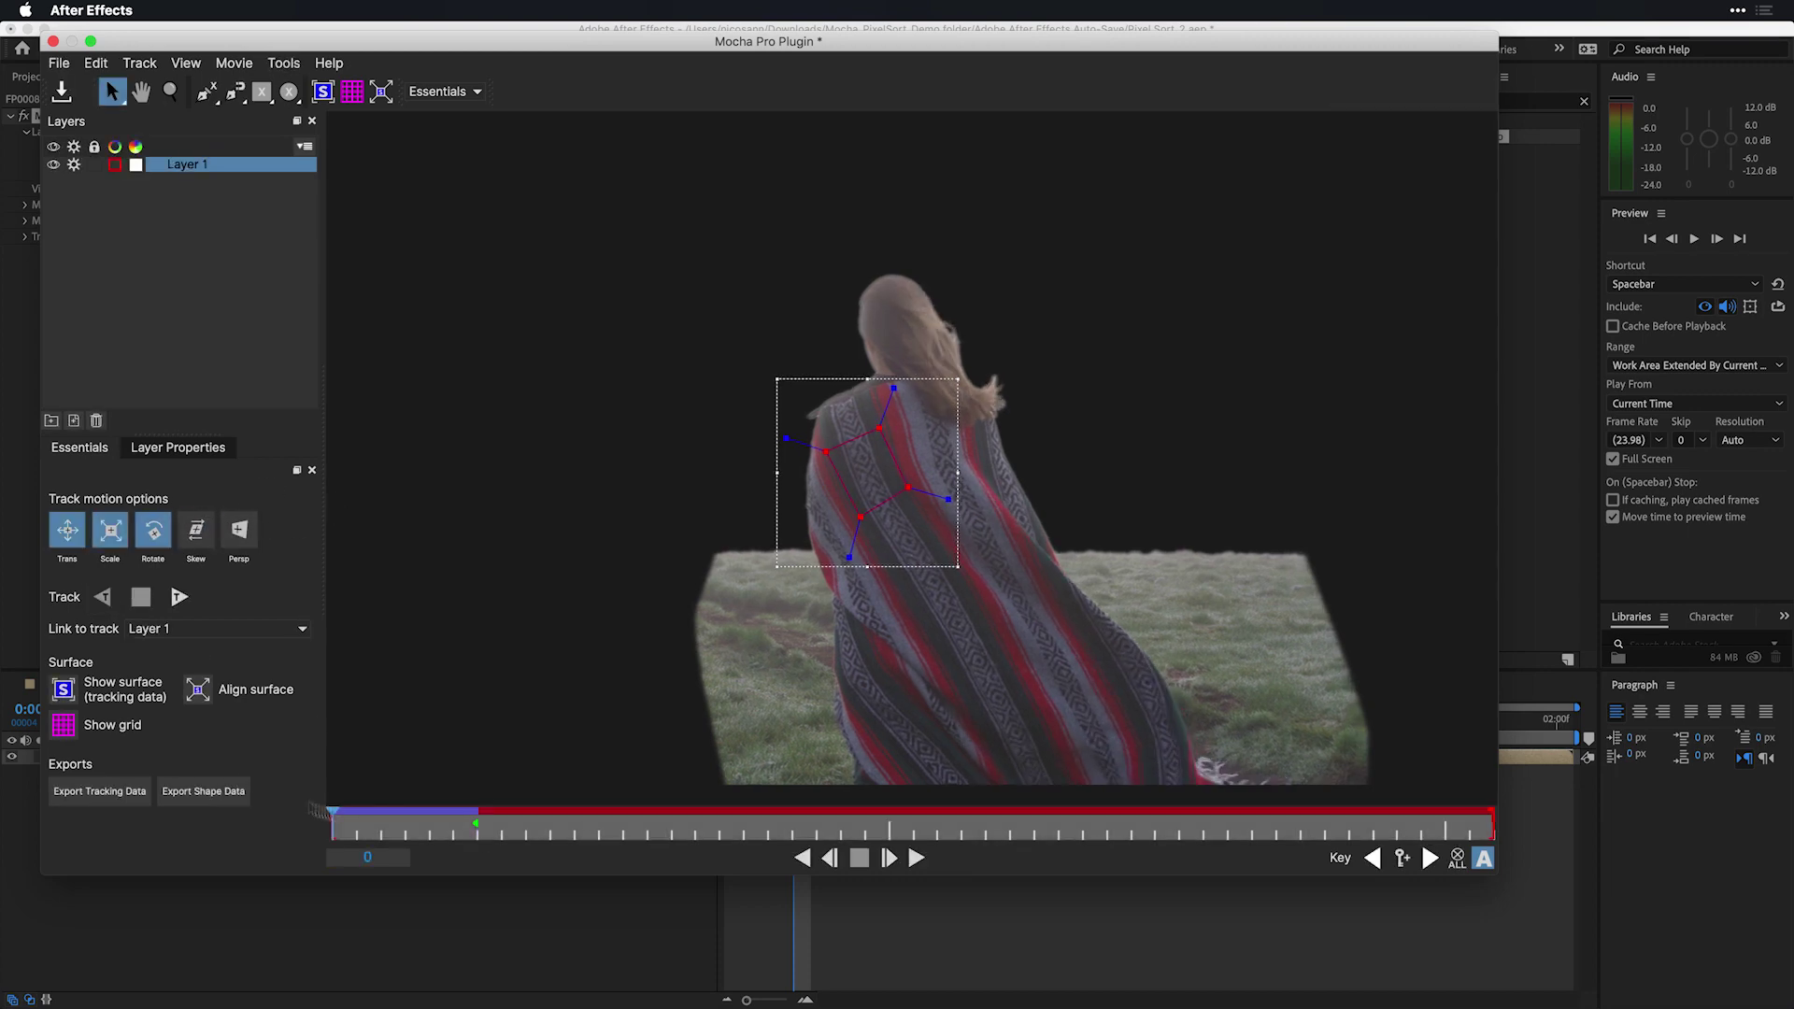
{"action": "left_click_drag", "start_coordinate": [330, 822], "coordinate": [477, 822]}
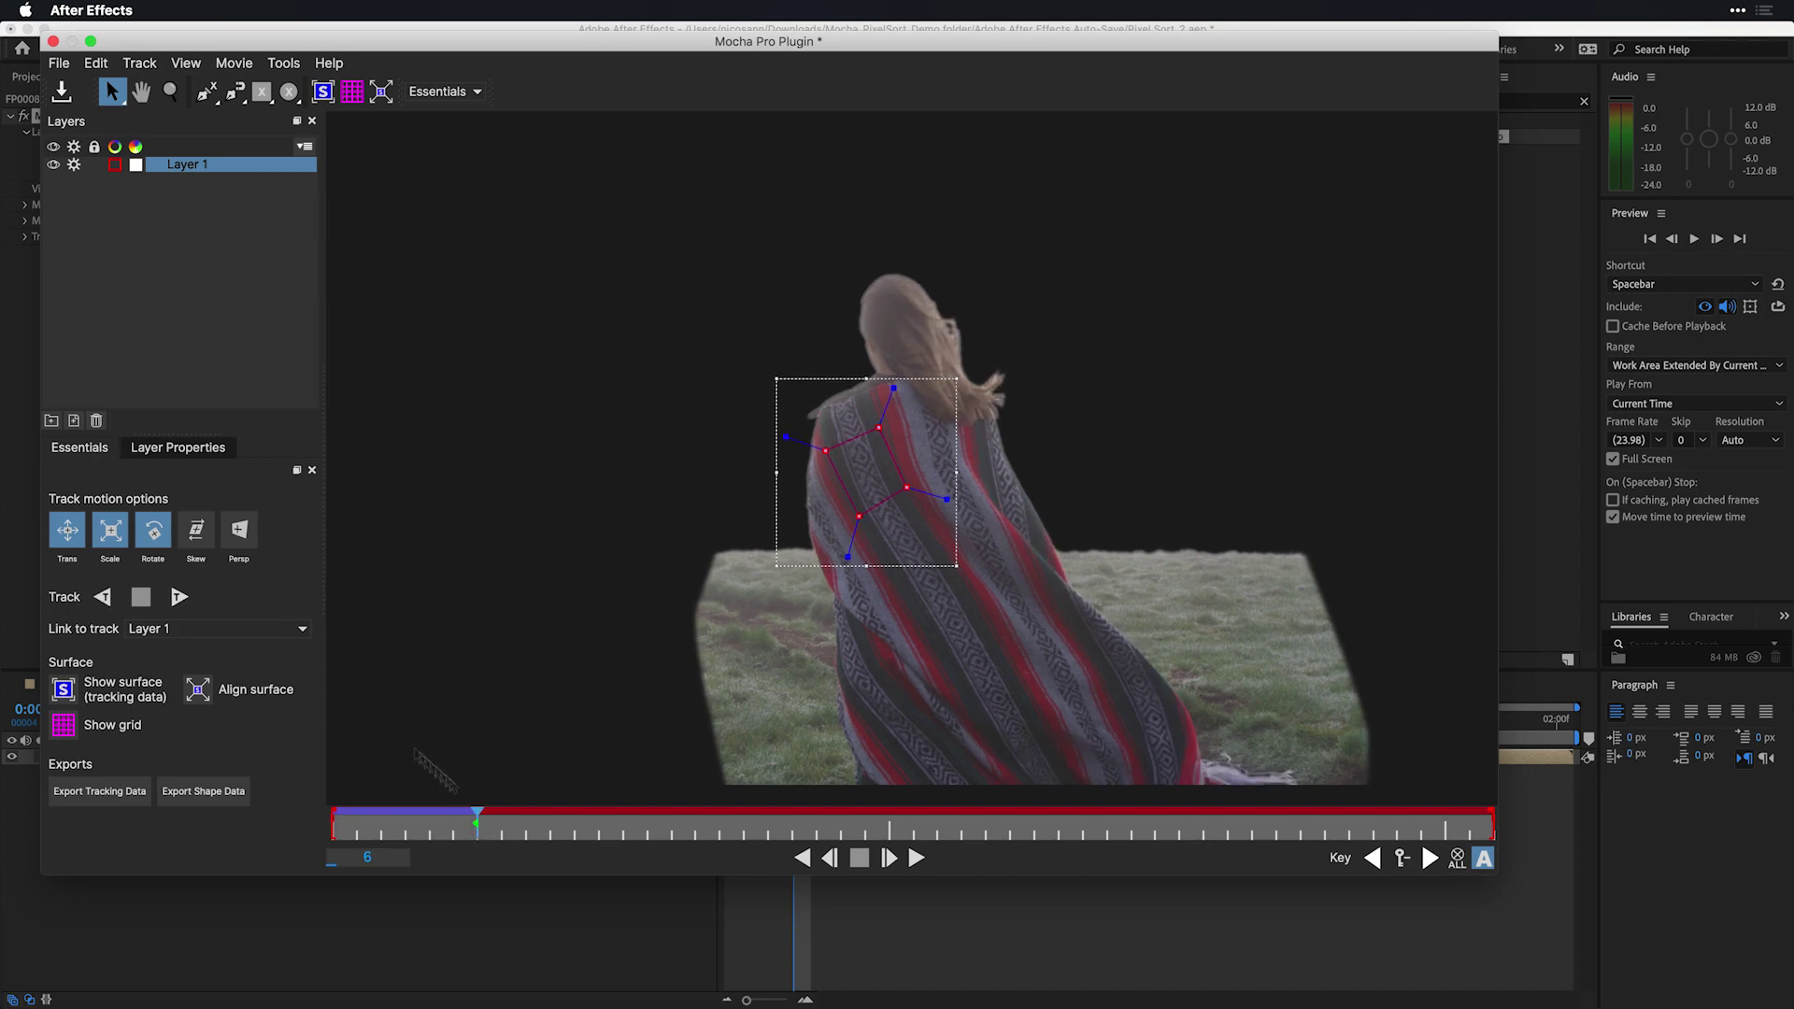
{"action": "left_click", "coordinate": [179, 597]}
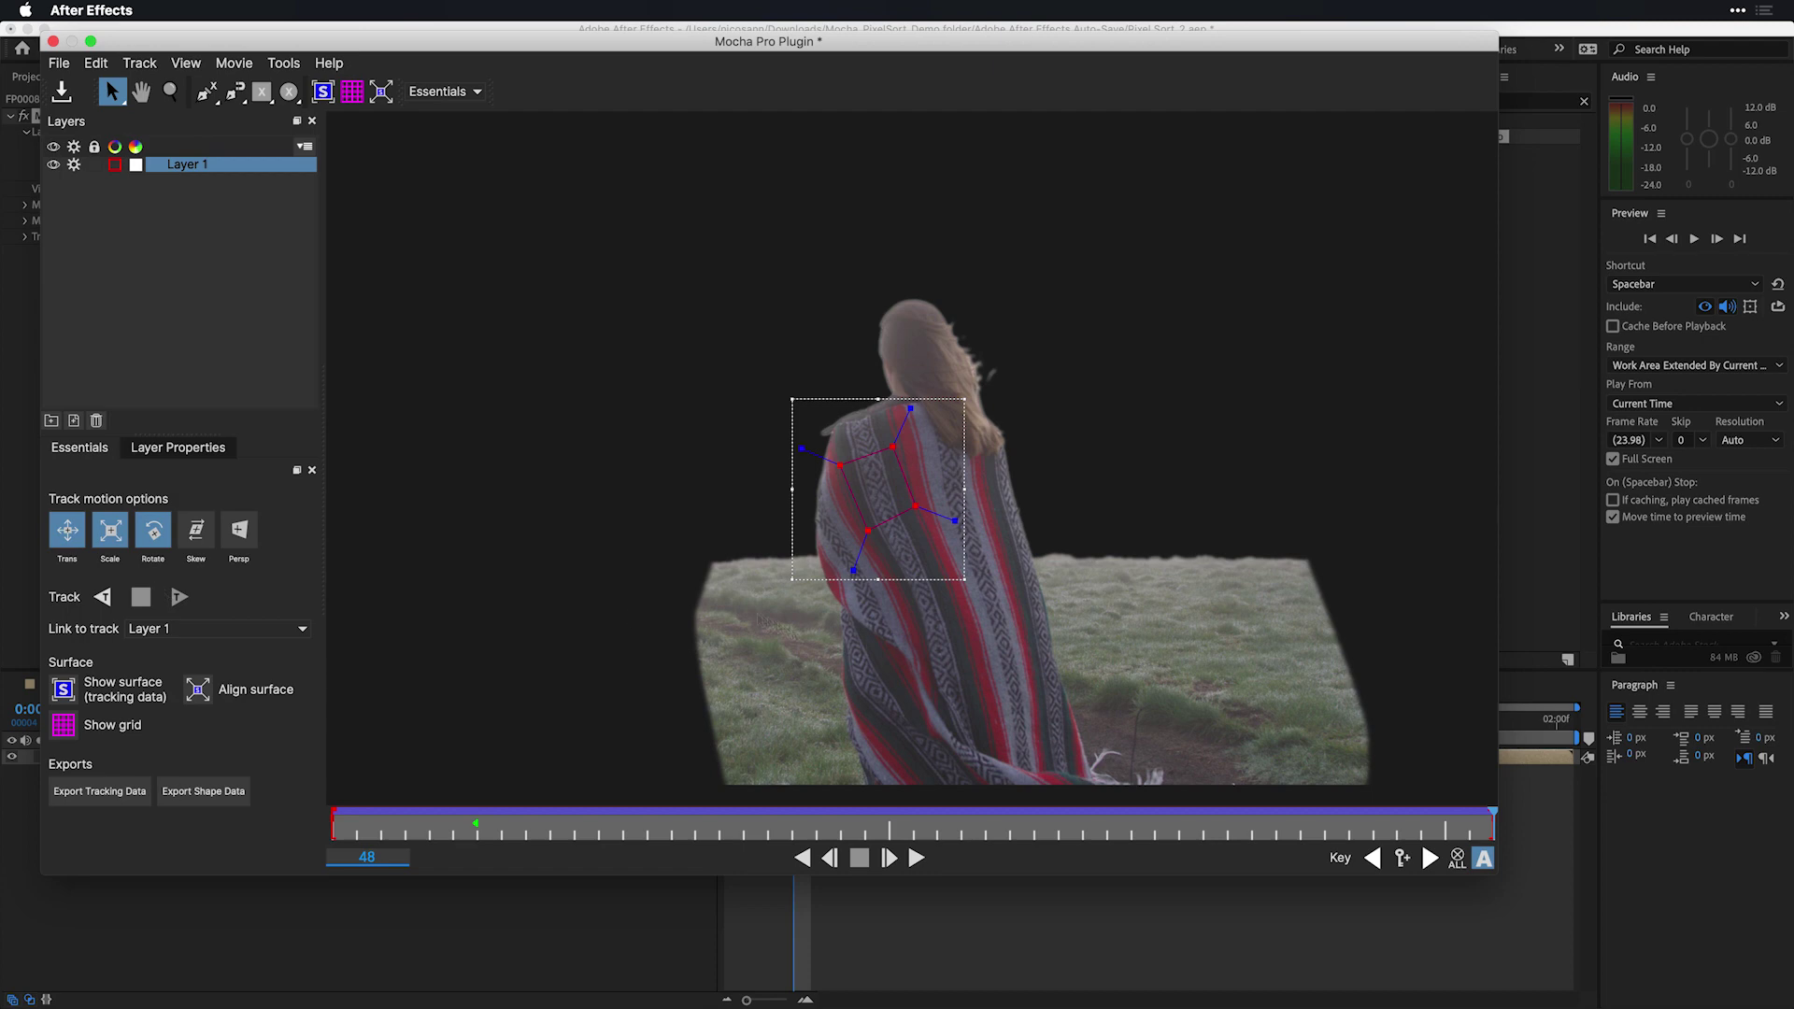
Rename Layer 1 to 'Track' and set its layer colour to green.
{"action": "double_click", "coordinate": [189, 165]}
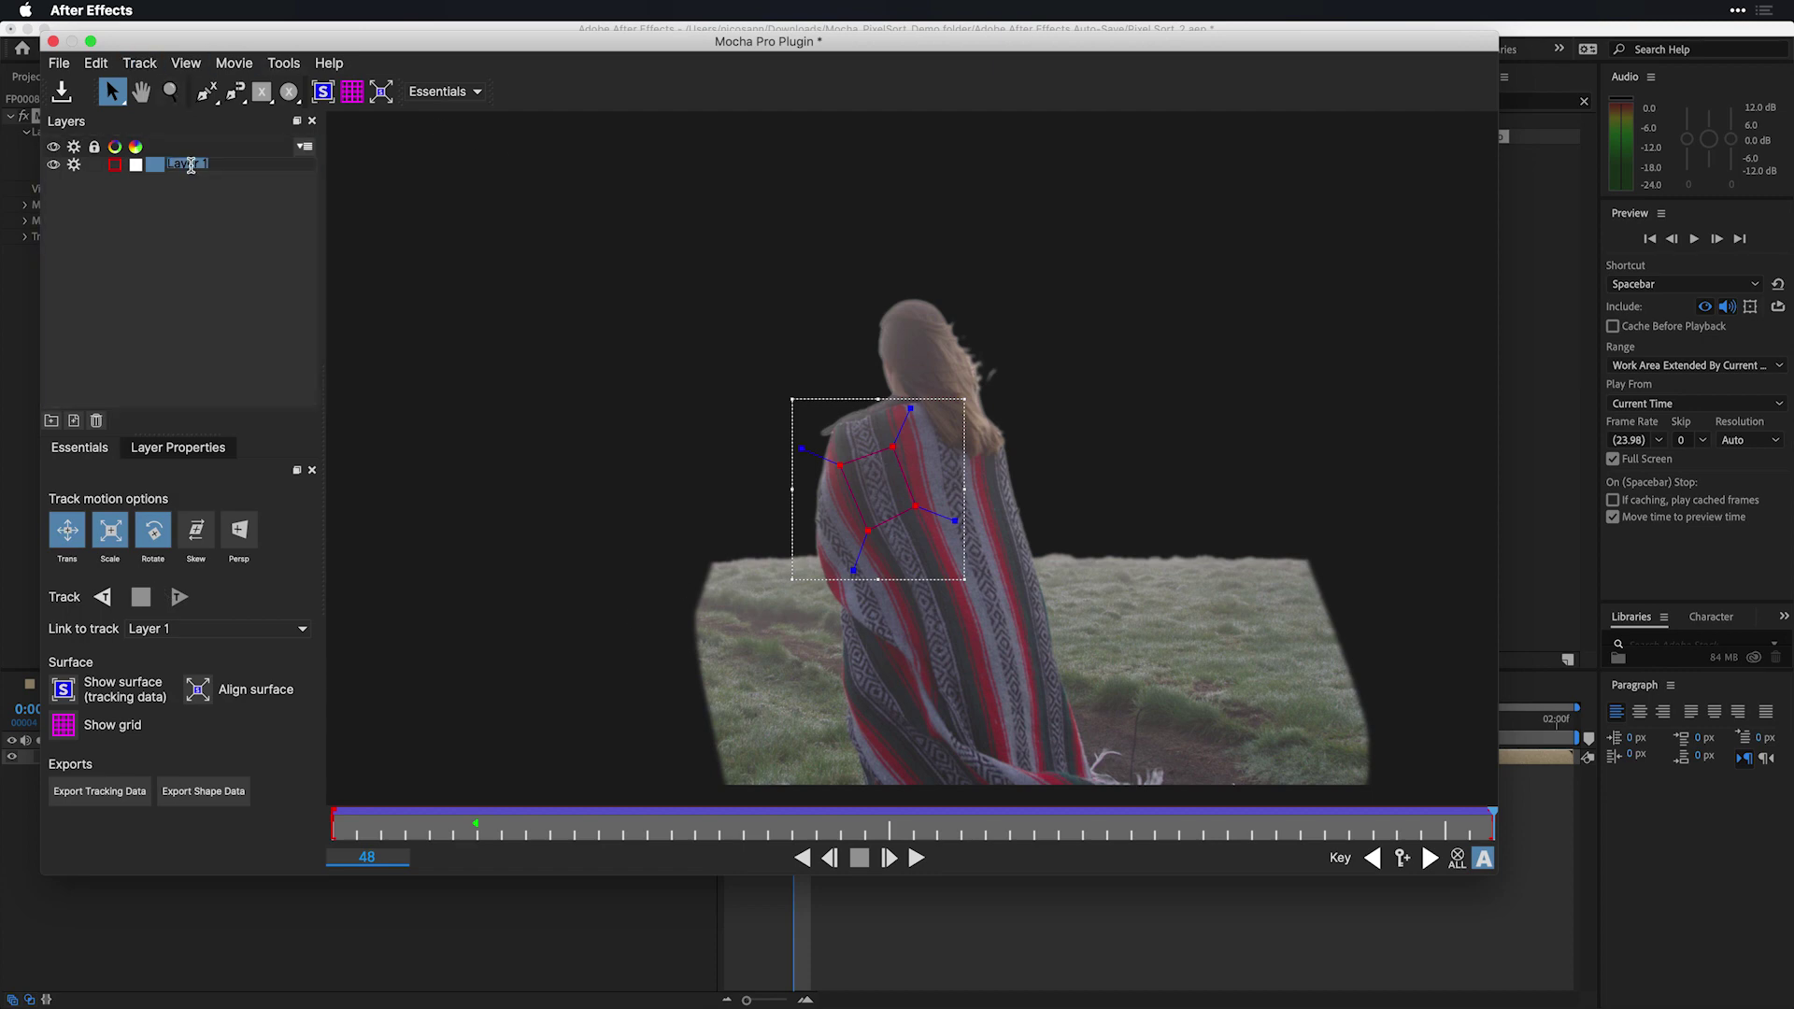
{"action": "type", "text": "Track"}
{"action": "left_click", "coordinate": [193, 200]}
{"action": "left_click", "coordinate": [115, 164]}
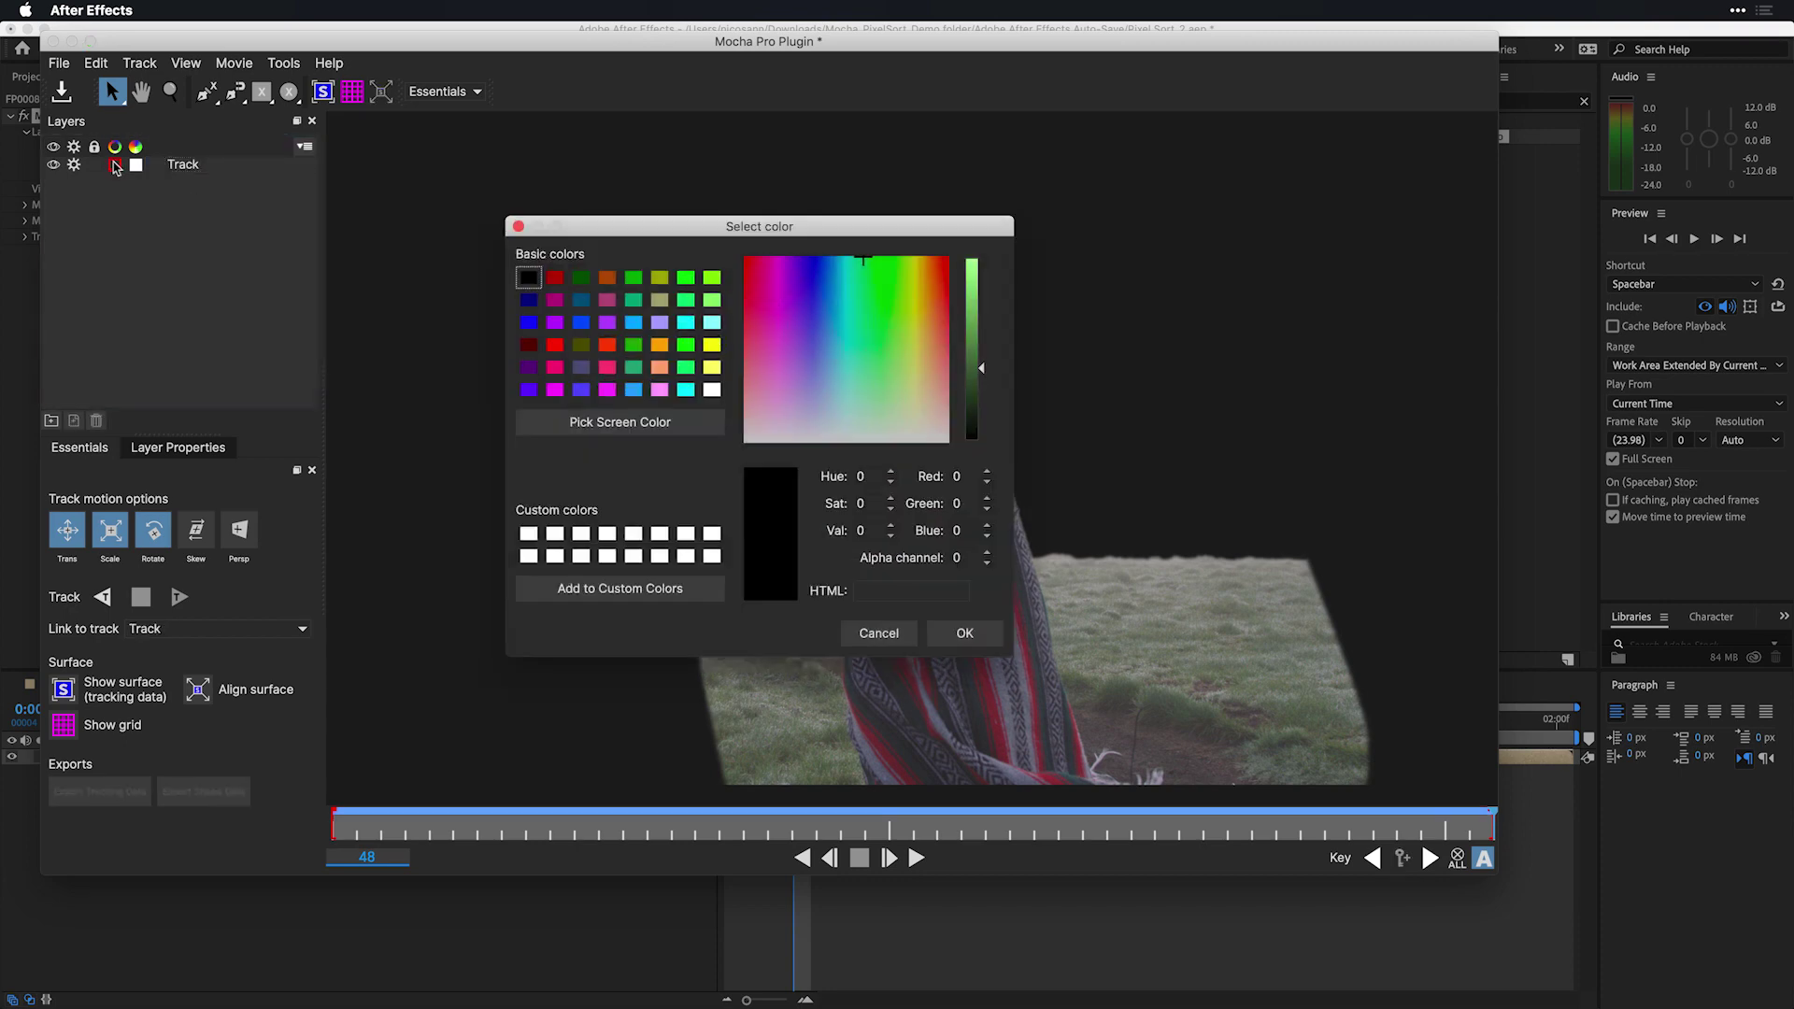
{"action": "left_click", "coordinate": [684, 277]}
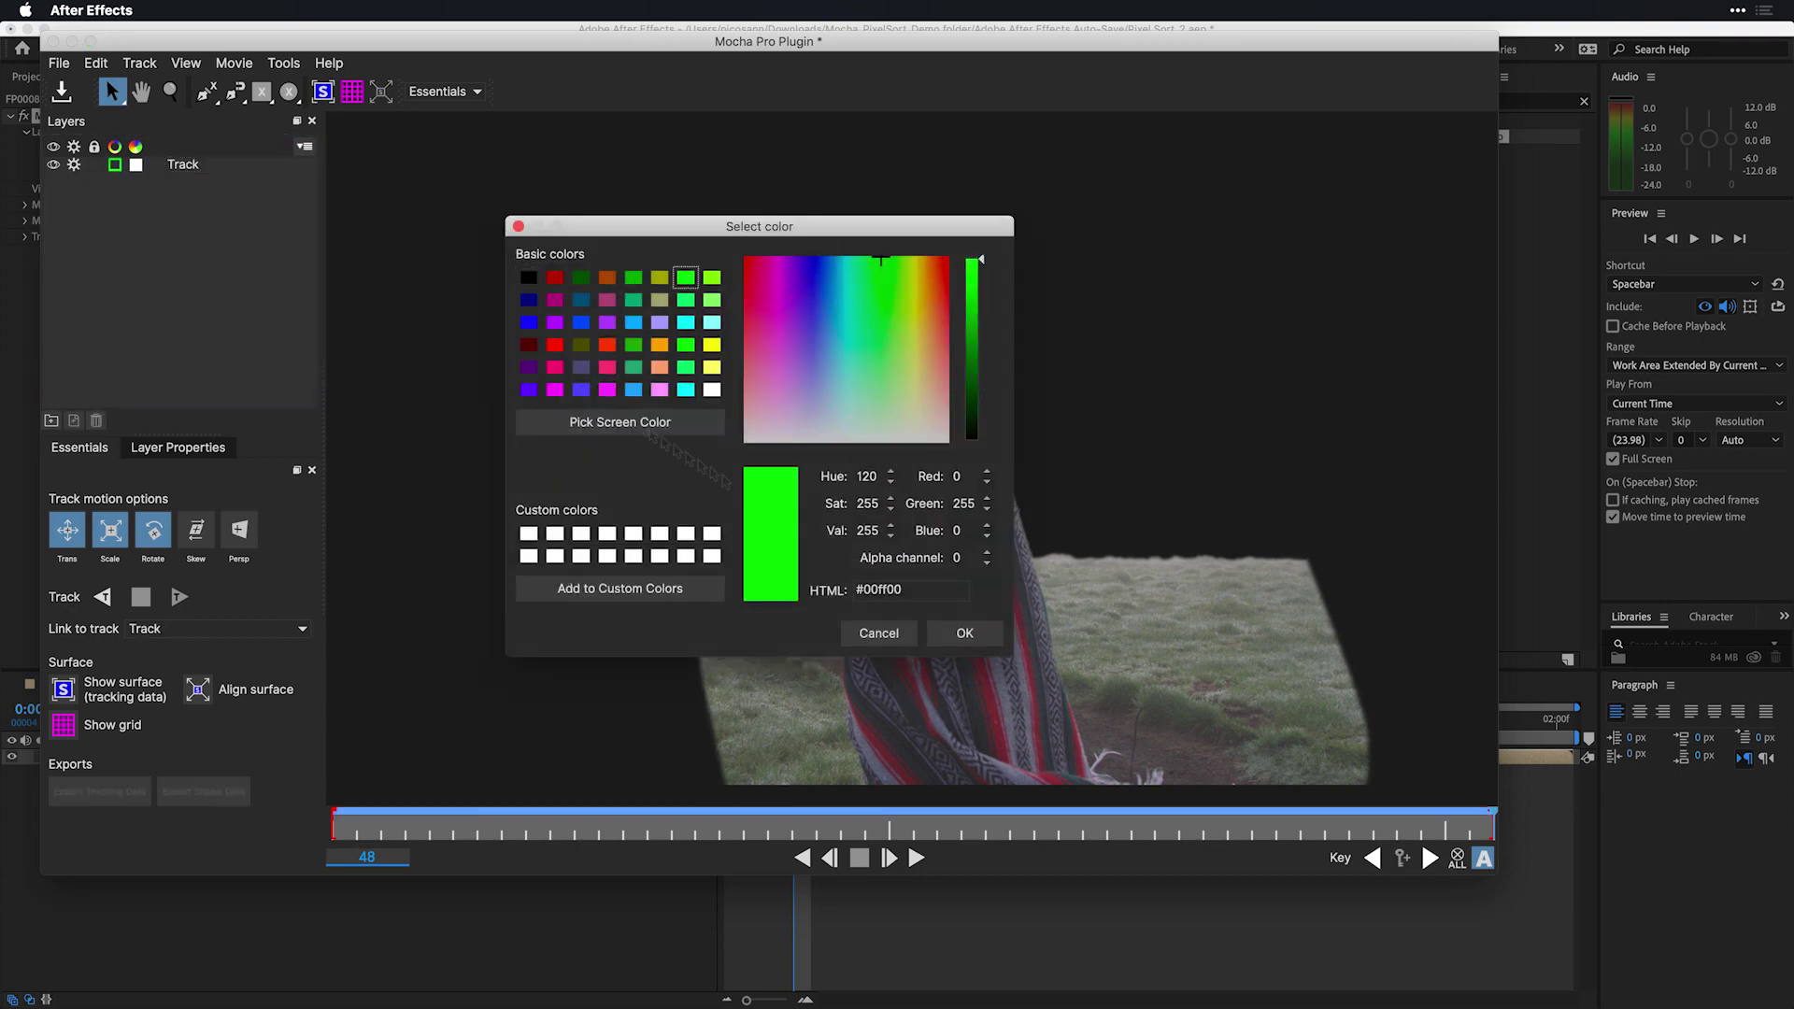
{"action": "left_click", "coordinate": [964, 632]}
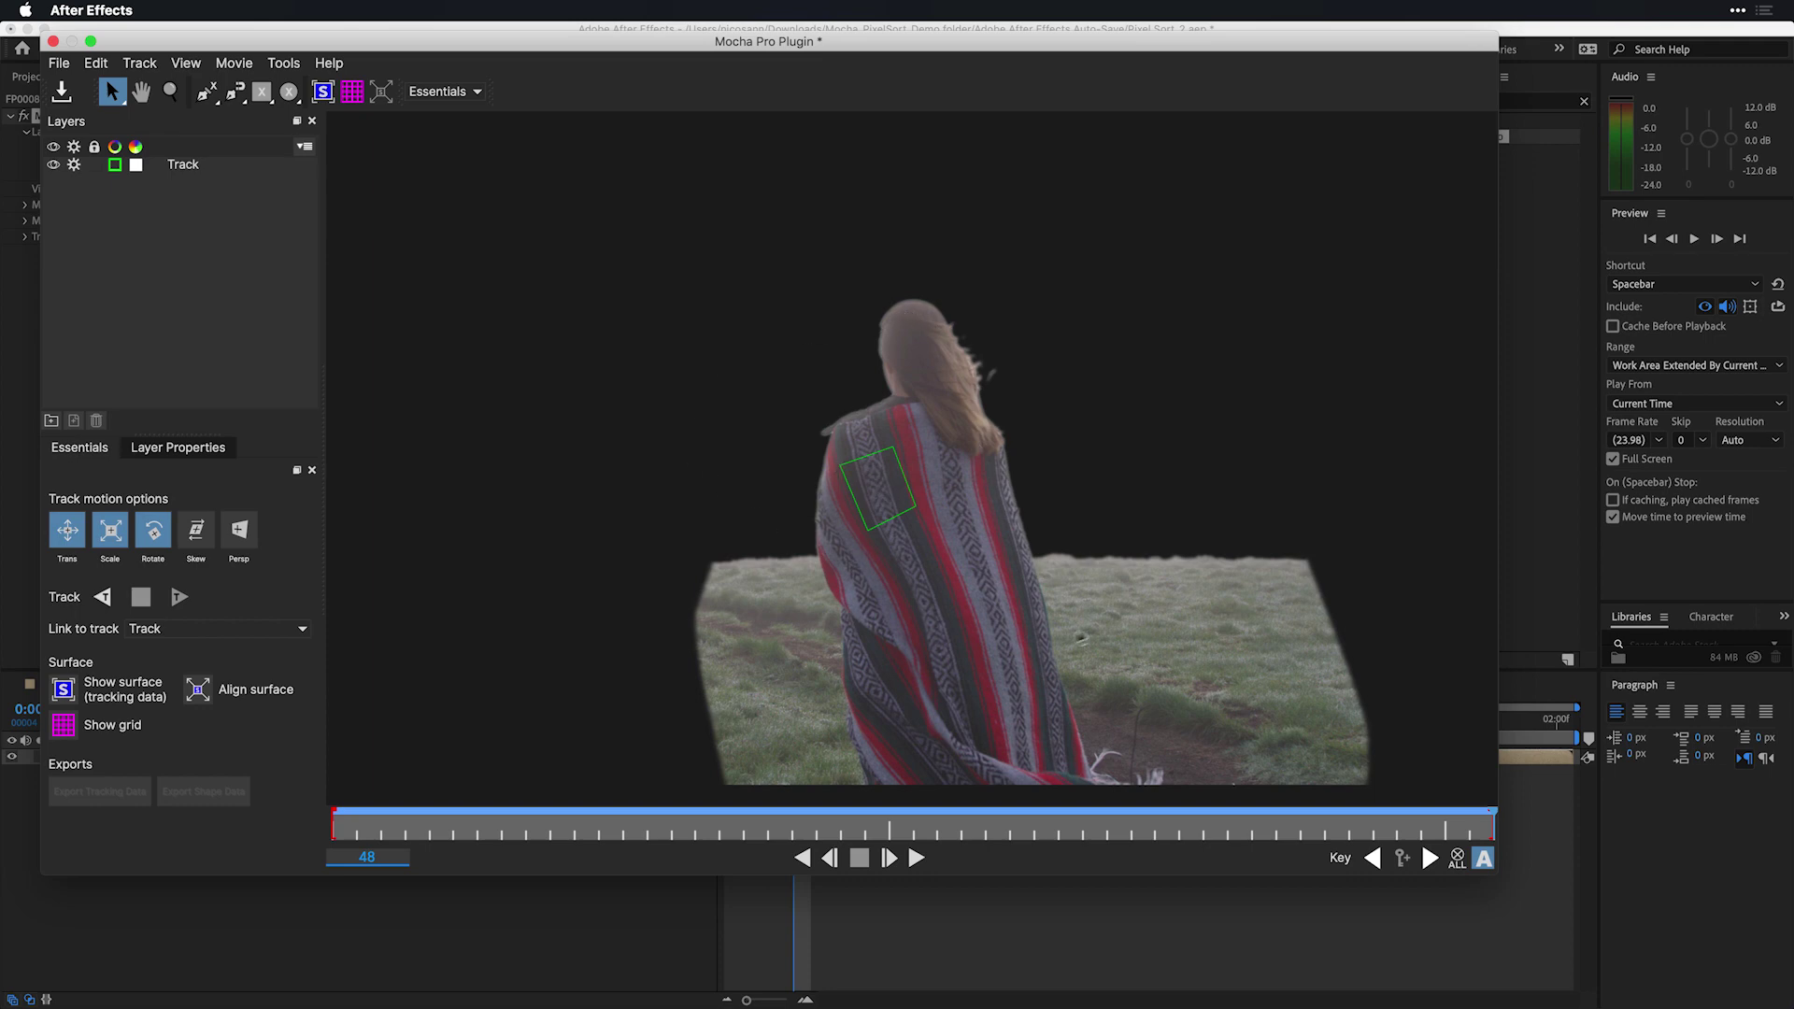
Scrub through the frames to review the track, then save the Mocha project.
{"action": "left_click_drag", "start_coordinate": [906, 800], "coordinate": [1493, 835]}
{"action": "left_click_drag", "start_coordinate": [1348, 813], "coordinate": [1034, 812]}
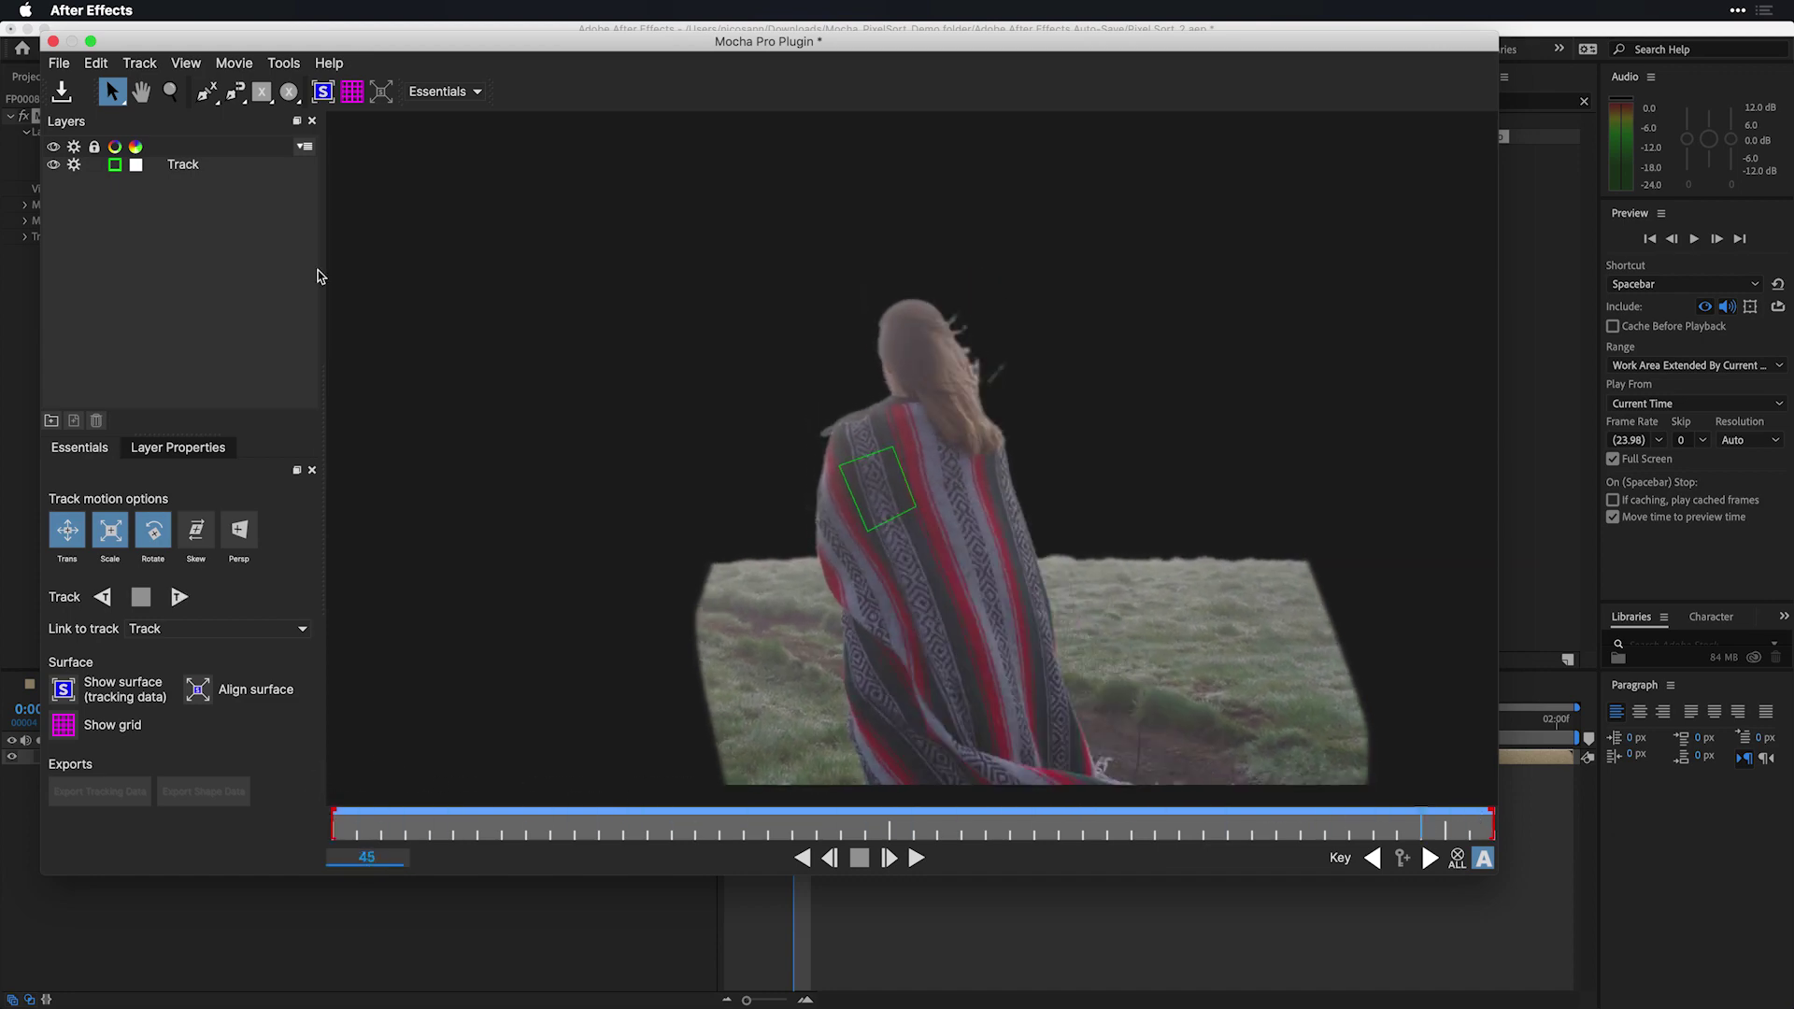
{"action": "key", "text": "super+s"}
From the first frame, start a magnetic outline down the blanket's left edge.
{"action": "key", "text": "Home"}
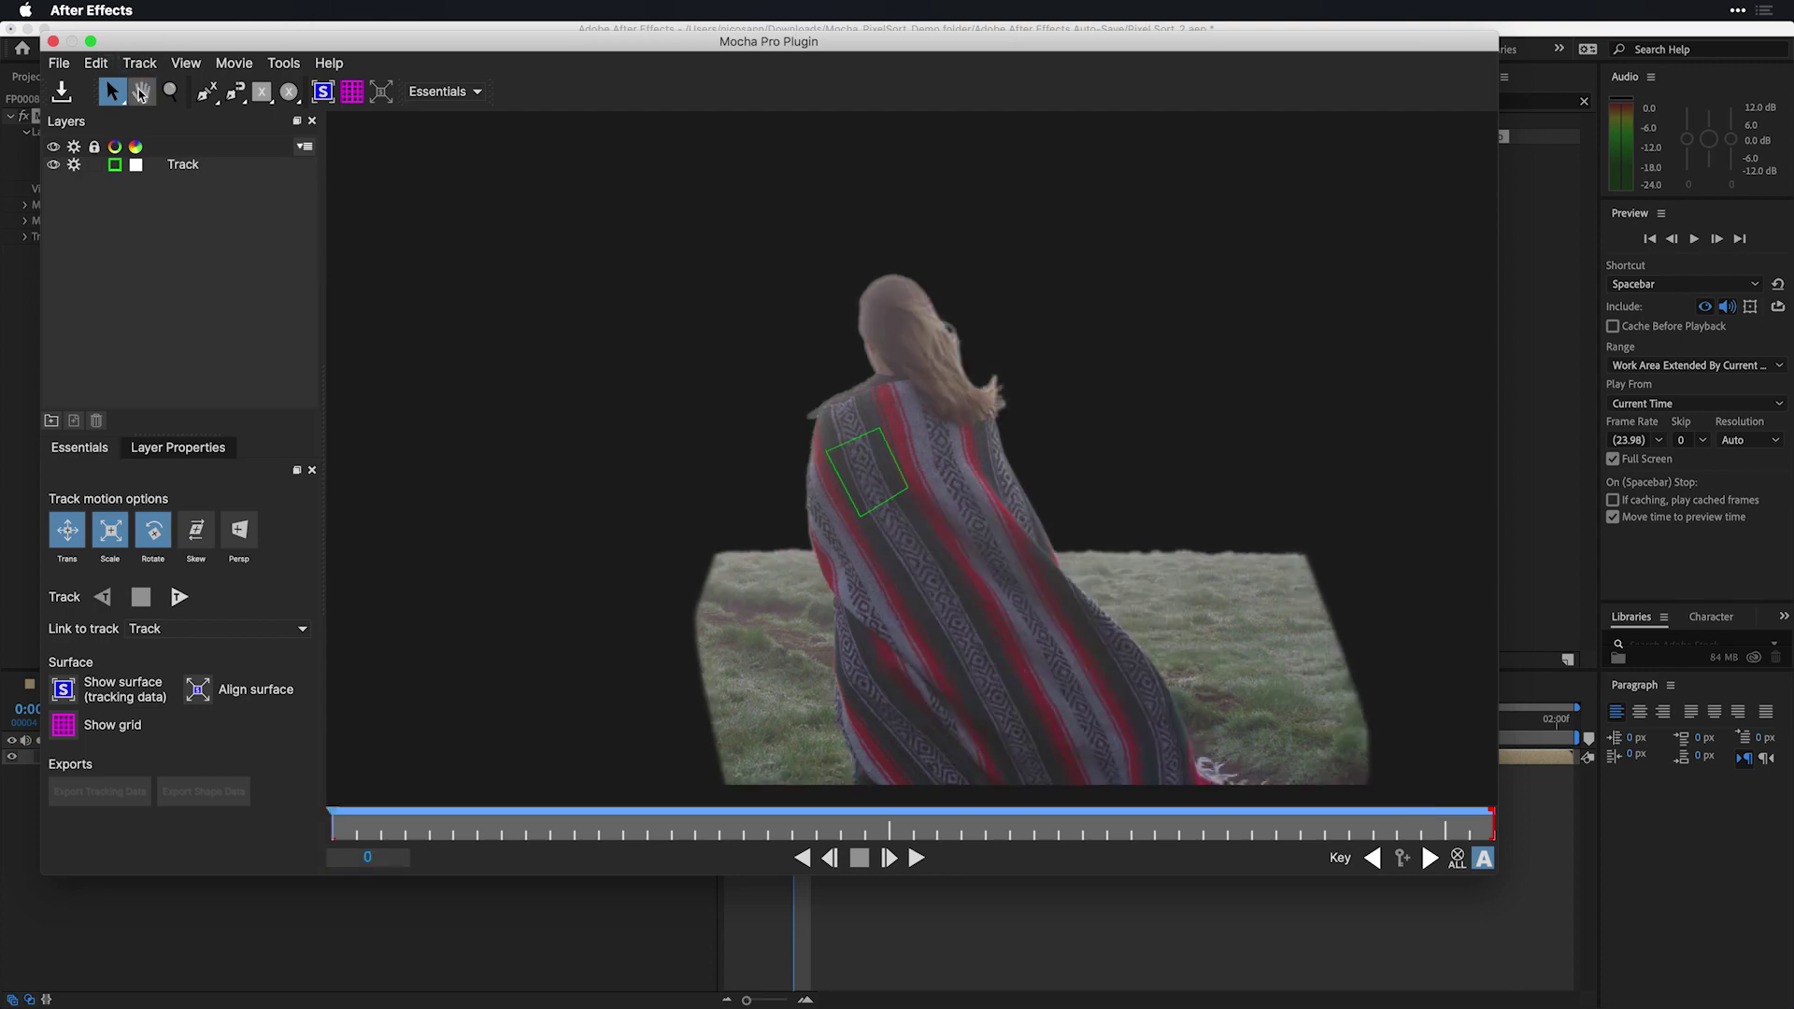
{"action": "left_click", "coordinate": [236, 92]}
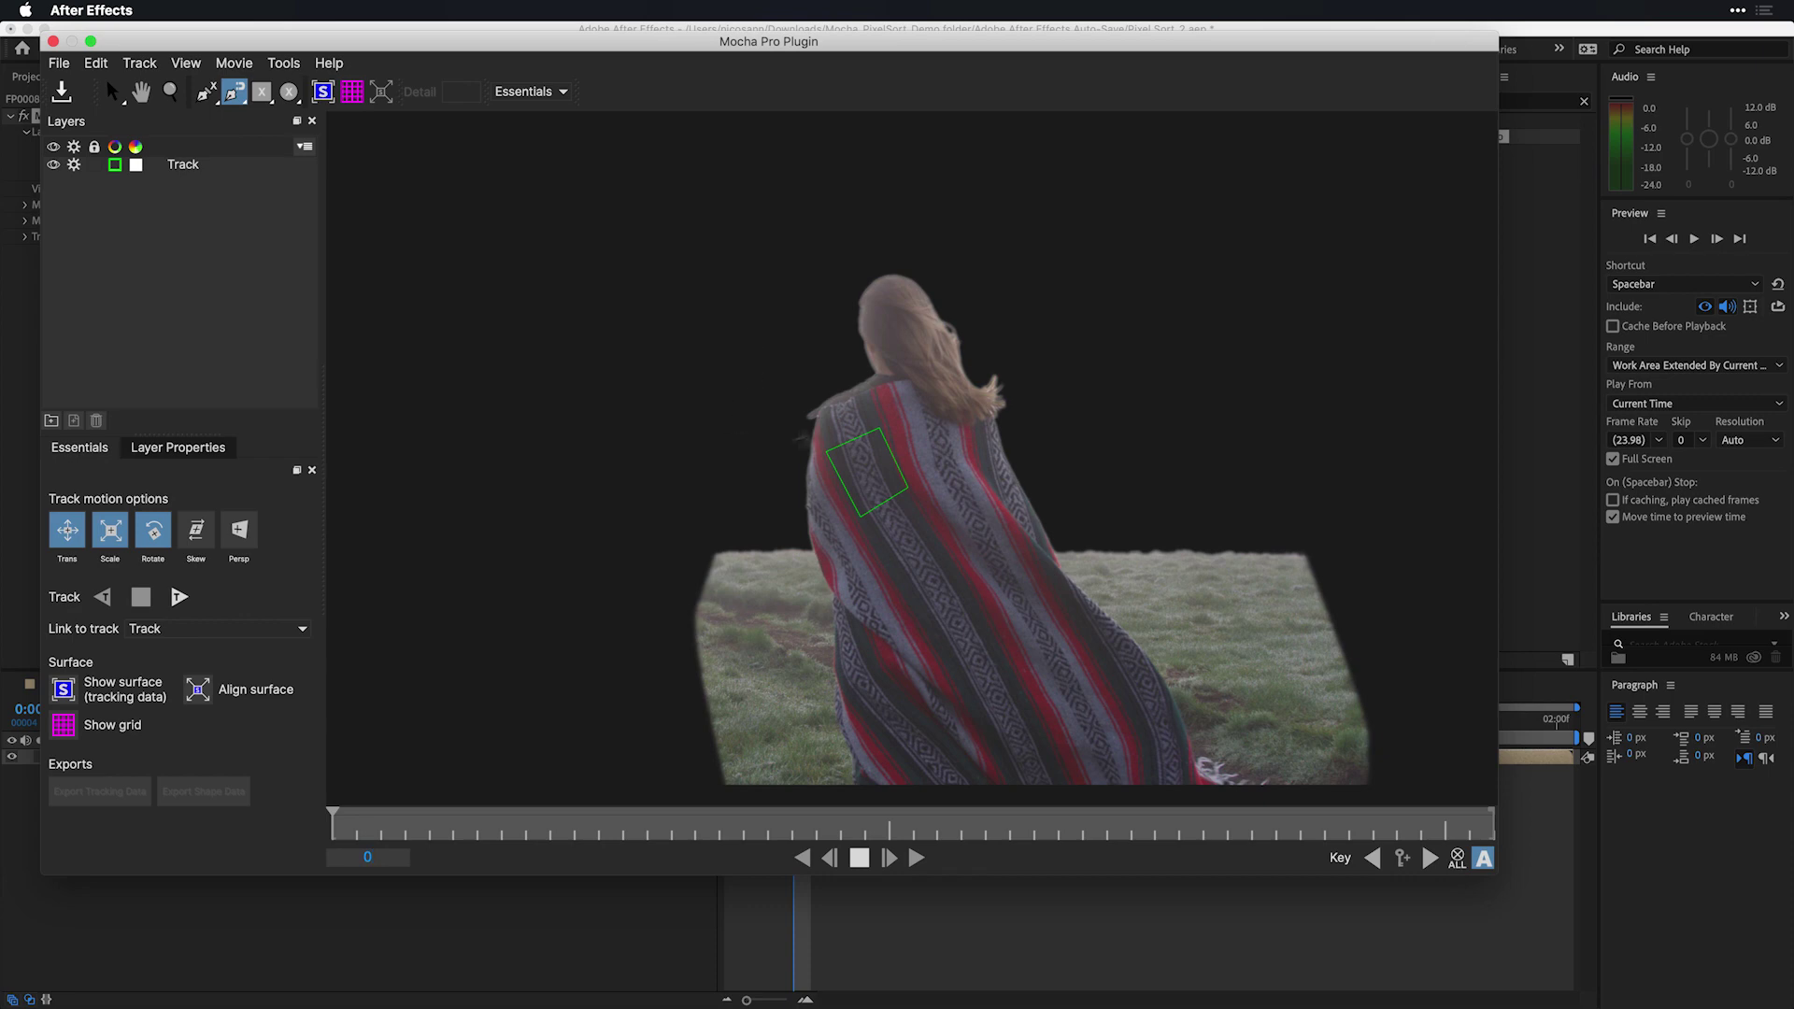
{"action": "left_click_drag", "start_coordinate": [816, 419], "coordinate": [802, 508]}
{"action": "left_click", "coordinate": [803, 512]}
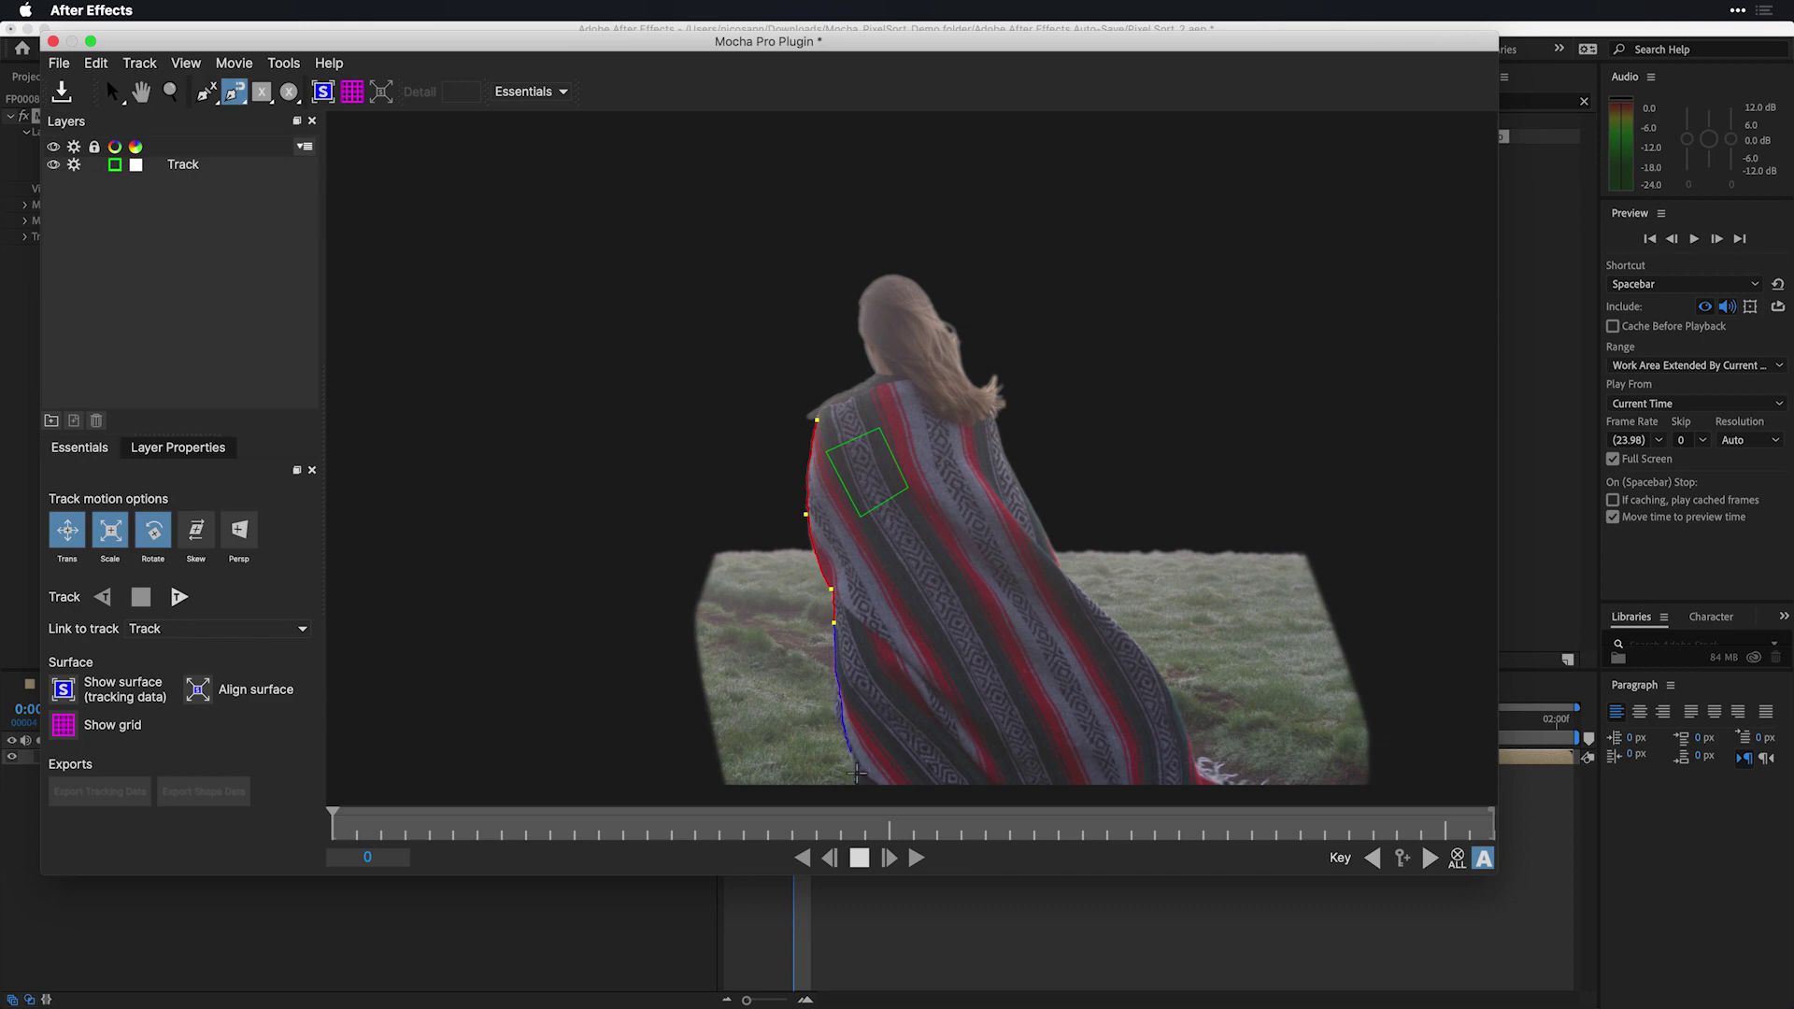
{"action": "right_click", "coordinate": [858, 783]}
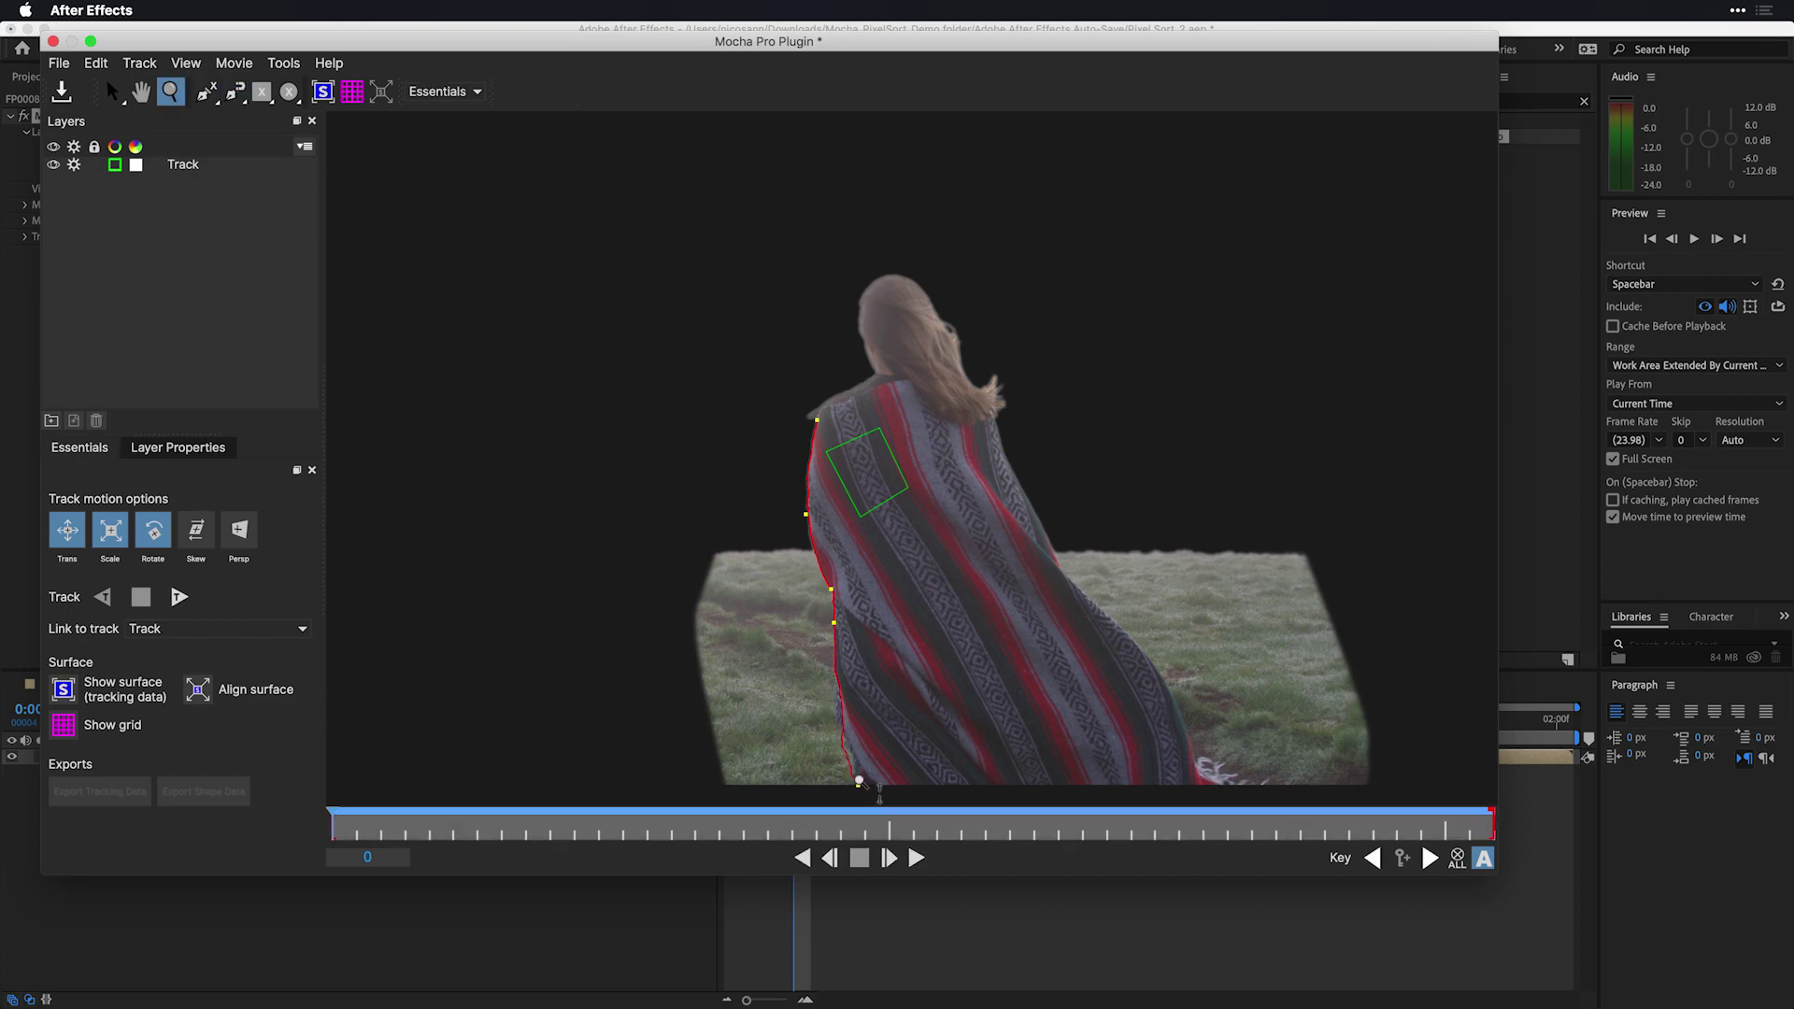
Add points around the cloak and up the figure, closing the outline into Layer 2.
{"action": "key", "text": "z"}
{"action": "mouse_move", "coordinate": [858, 783]}
{"action": "left_mouse_down"}
{"action": "mouse_move", "coordinate": [887, 748]}
{"action": "mouse_move", "coordinate": [942, 896]}
{"action": "left_mouse_up"}
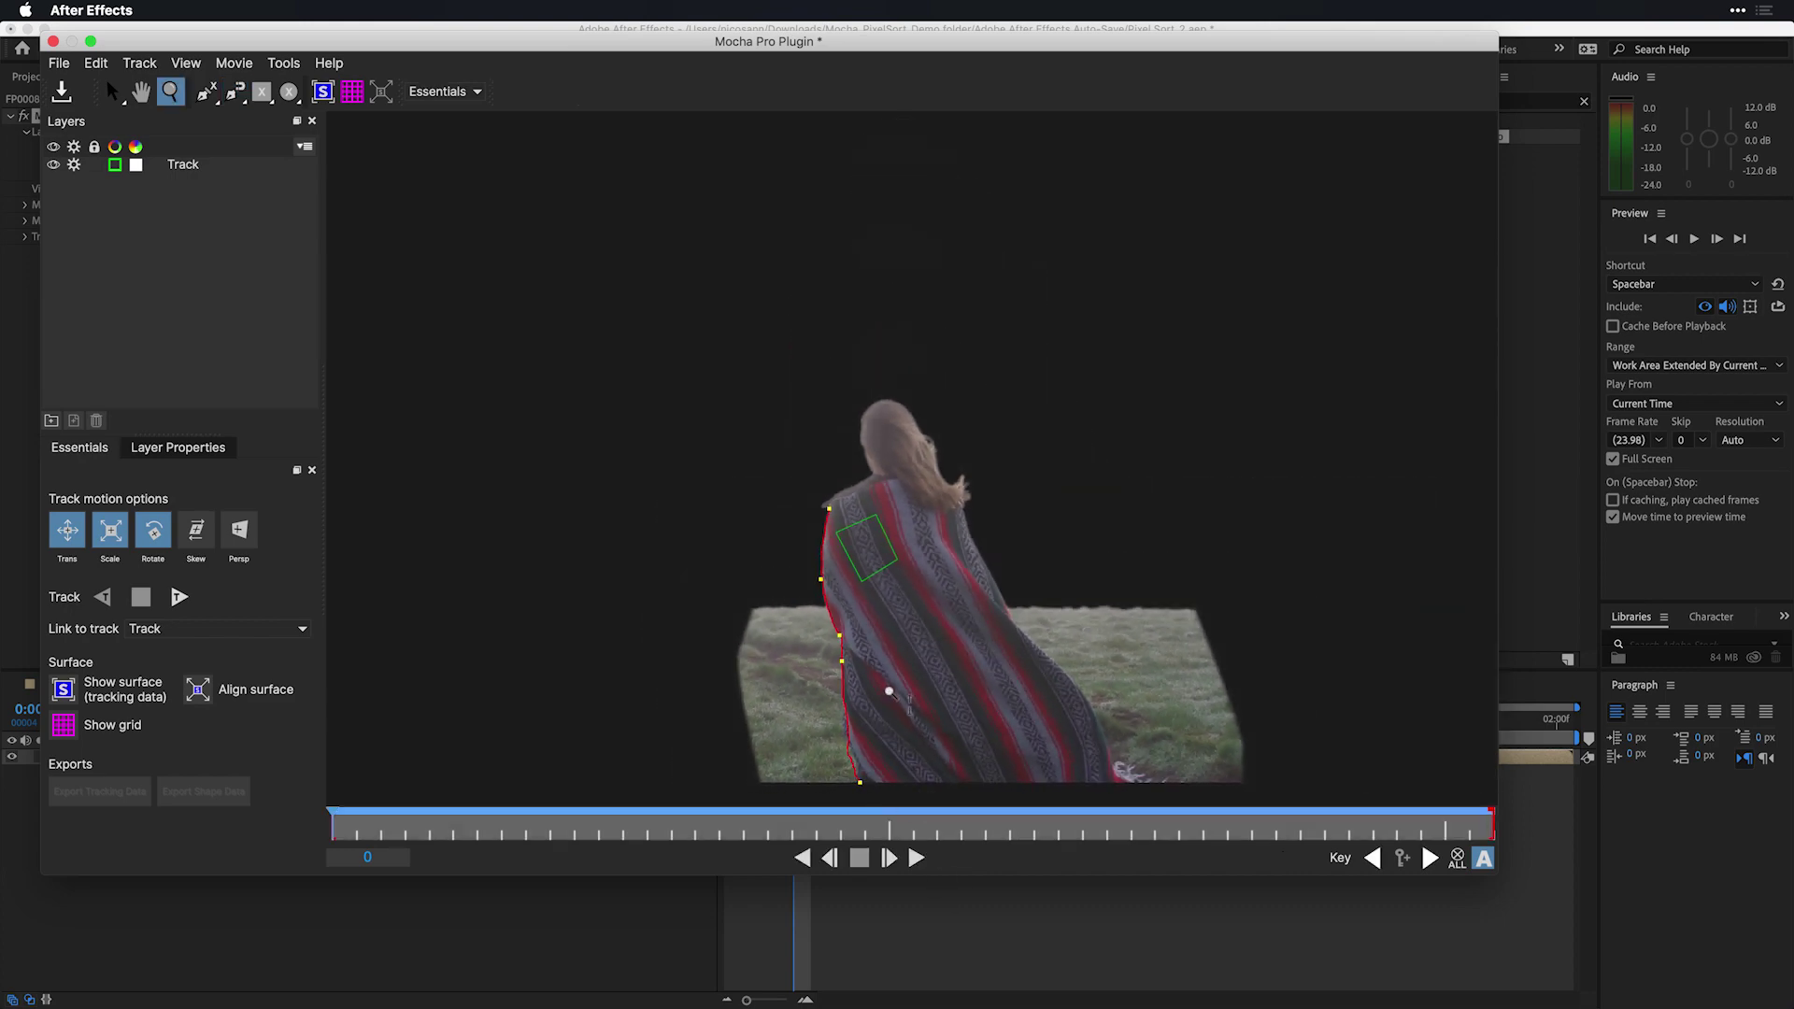
{"action": "left_click_drag", "start_coordinate": [891, 691], "coordinate": [680, 435]}
{"action": "key", "text": "x"}
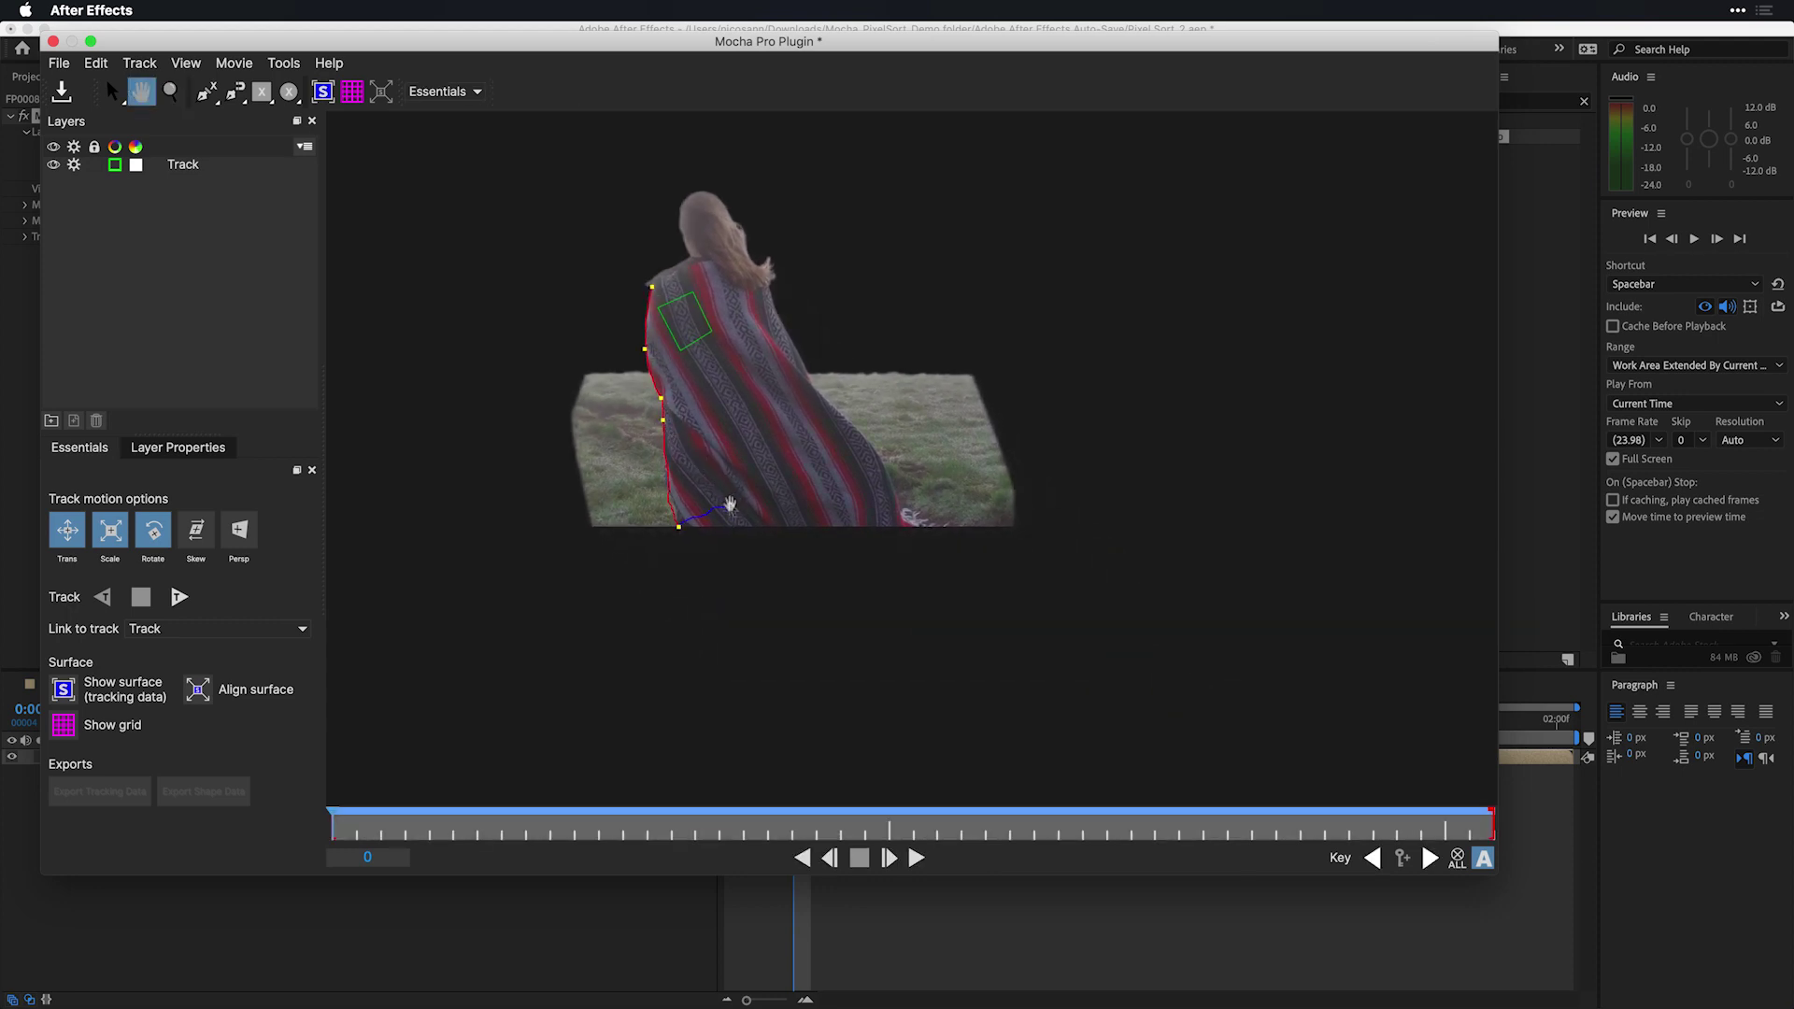
{"action": "left_click", "coordinate": [836, 529]}
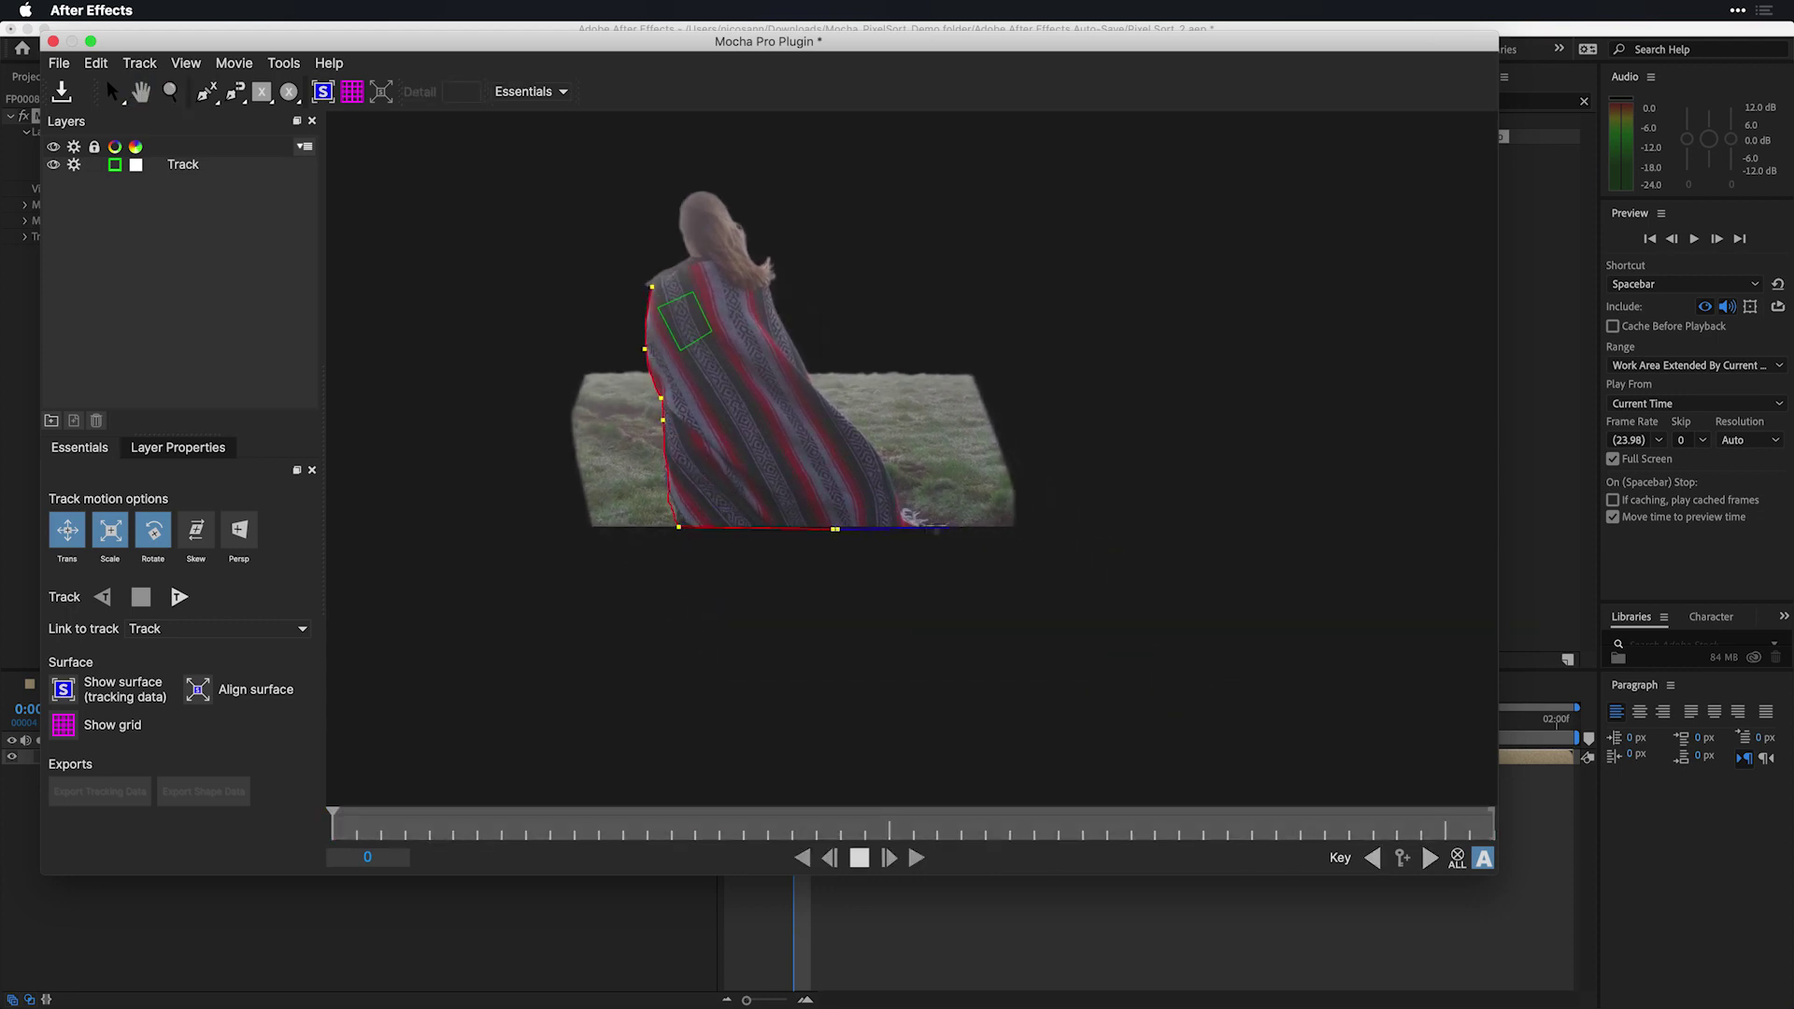
{"action": "left_click", "coordinate": [896, 480]}
{"action": "left_click", "coordinate": [745, 169]}
{"action": "left_click", "coordinate": [641, 181]}
{"action": "right_click", "coordinate": [650, 285]}
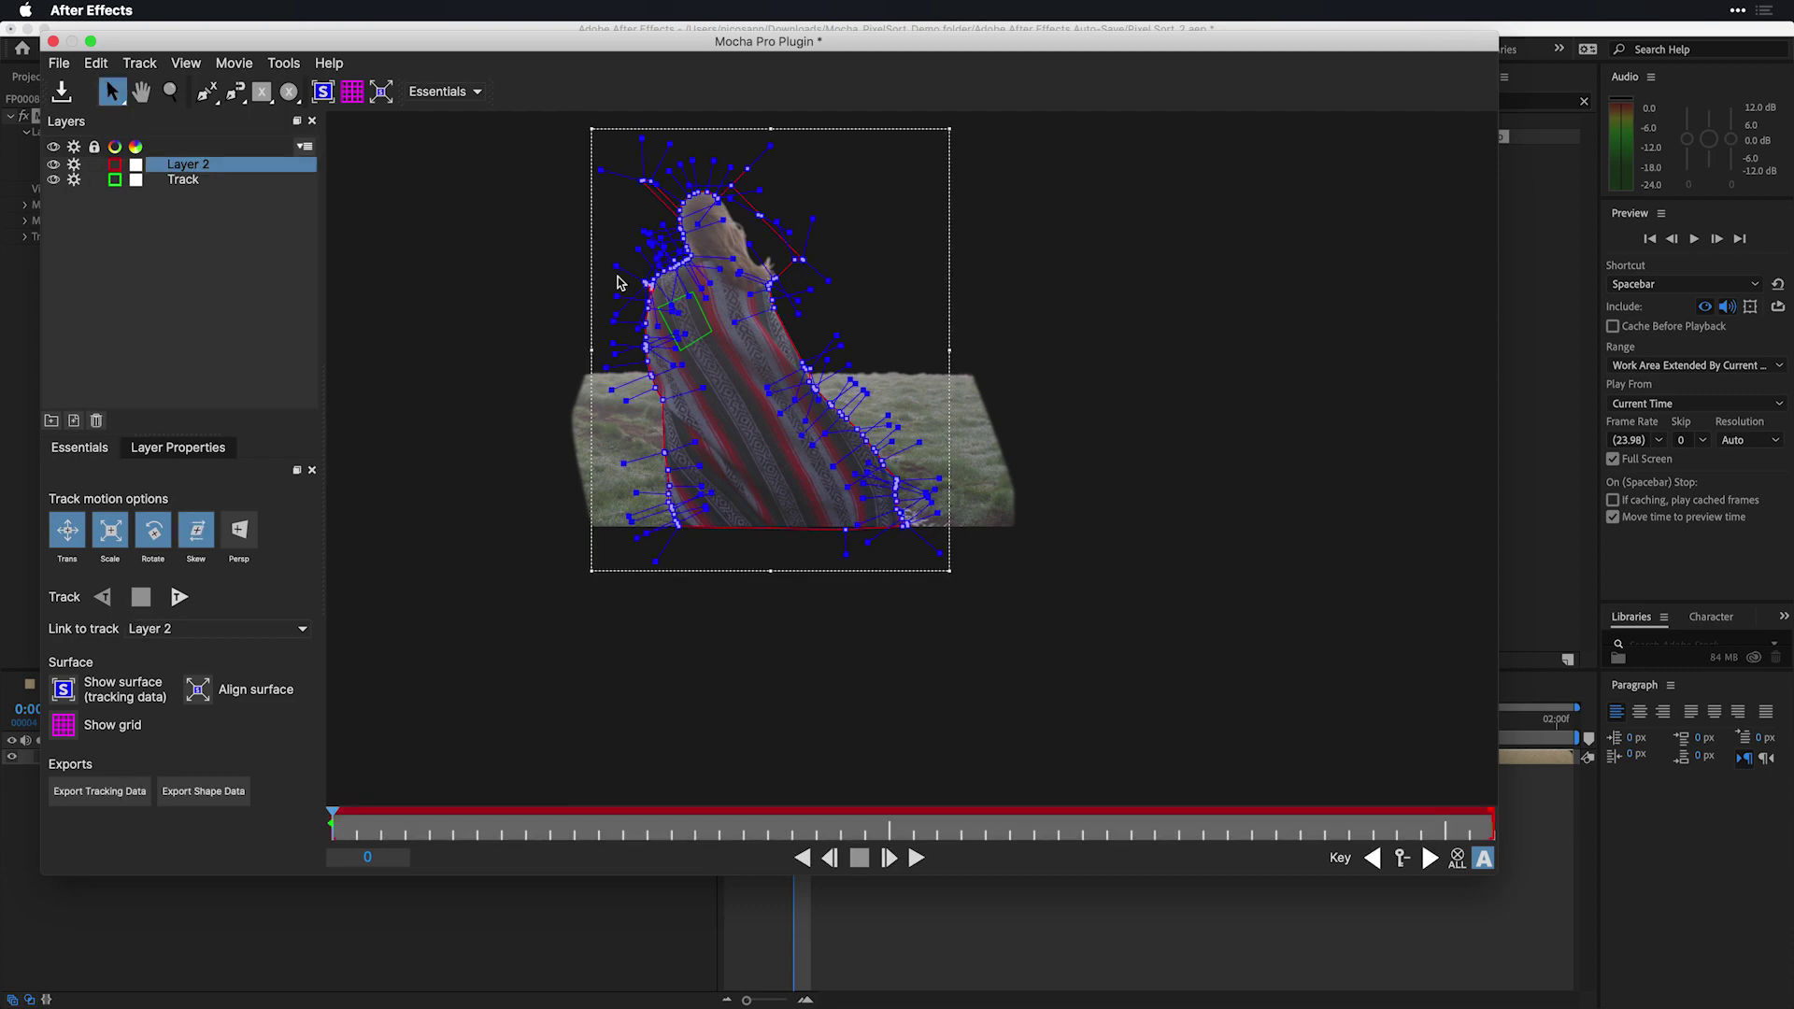
Link the Layer 2 shape to the Track layer's motion and check it follows.
{"action": "left_click", "coordinate": [617, 282]}
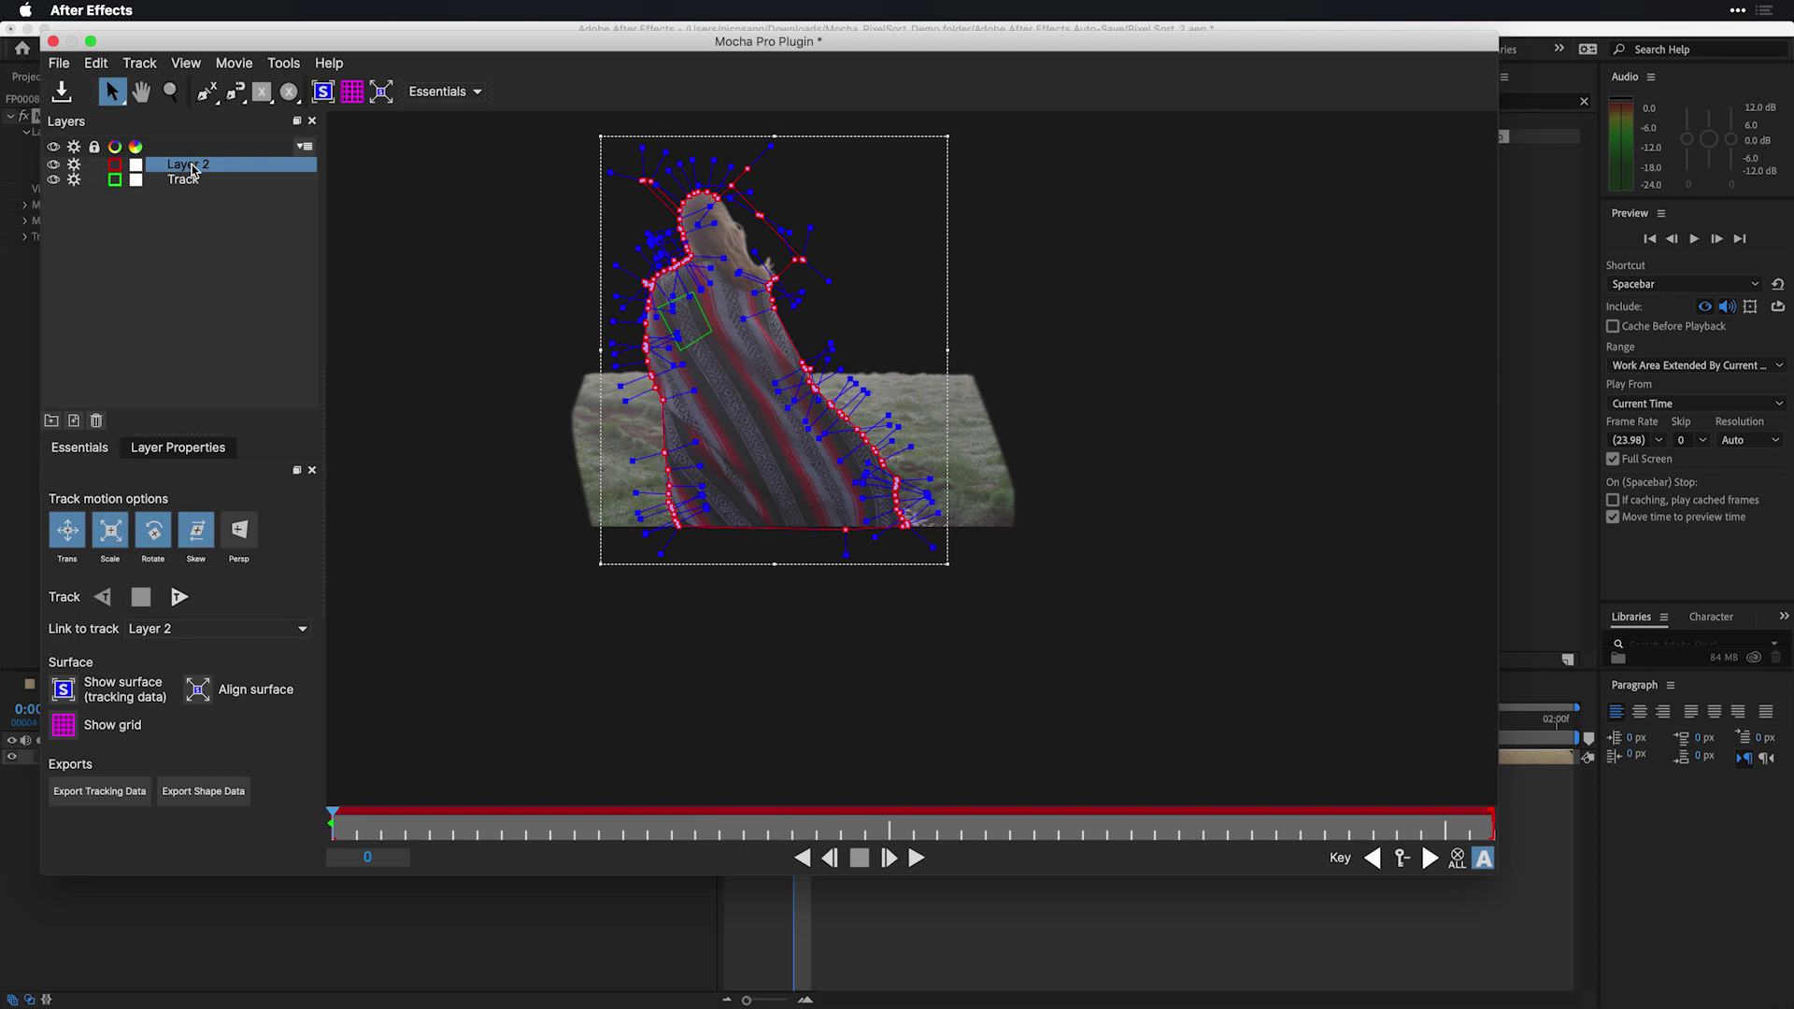
{"action": "left_click", "coordinate": [198, 632]}
{"action": "left_click", "coordinate": [186, 677]}
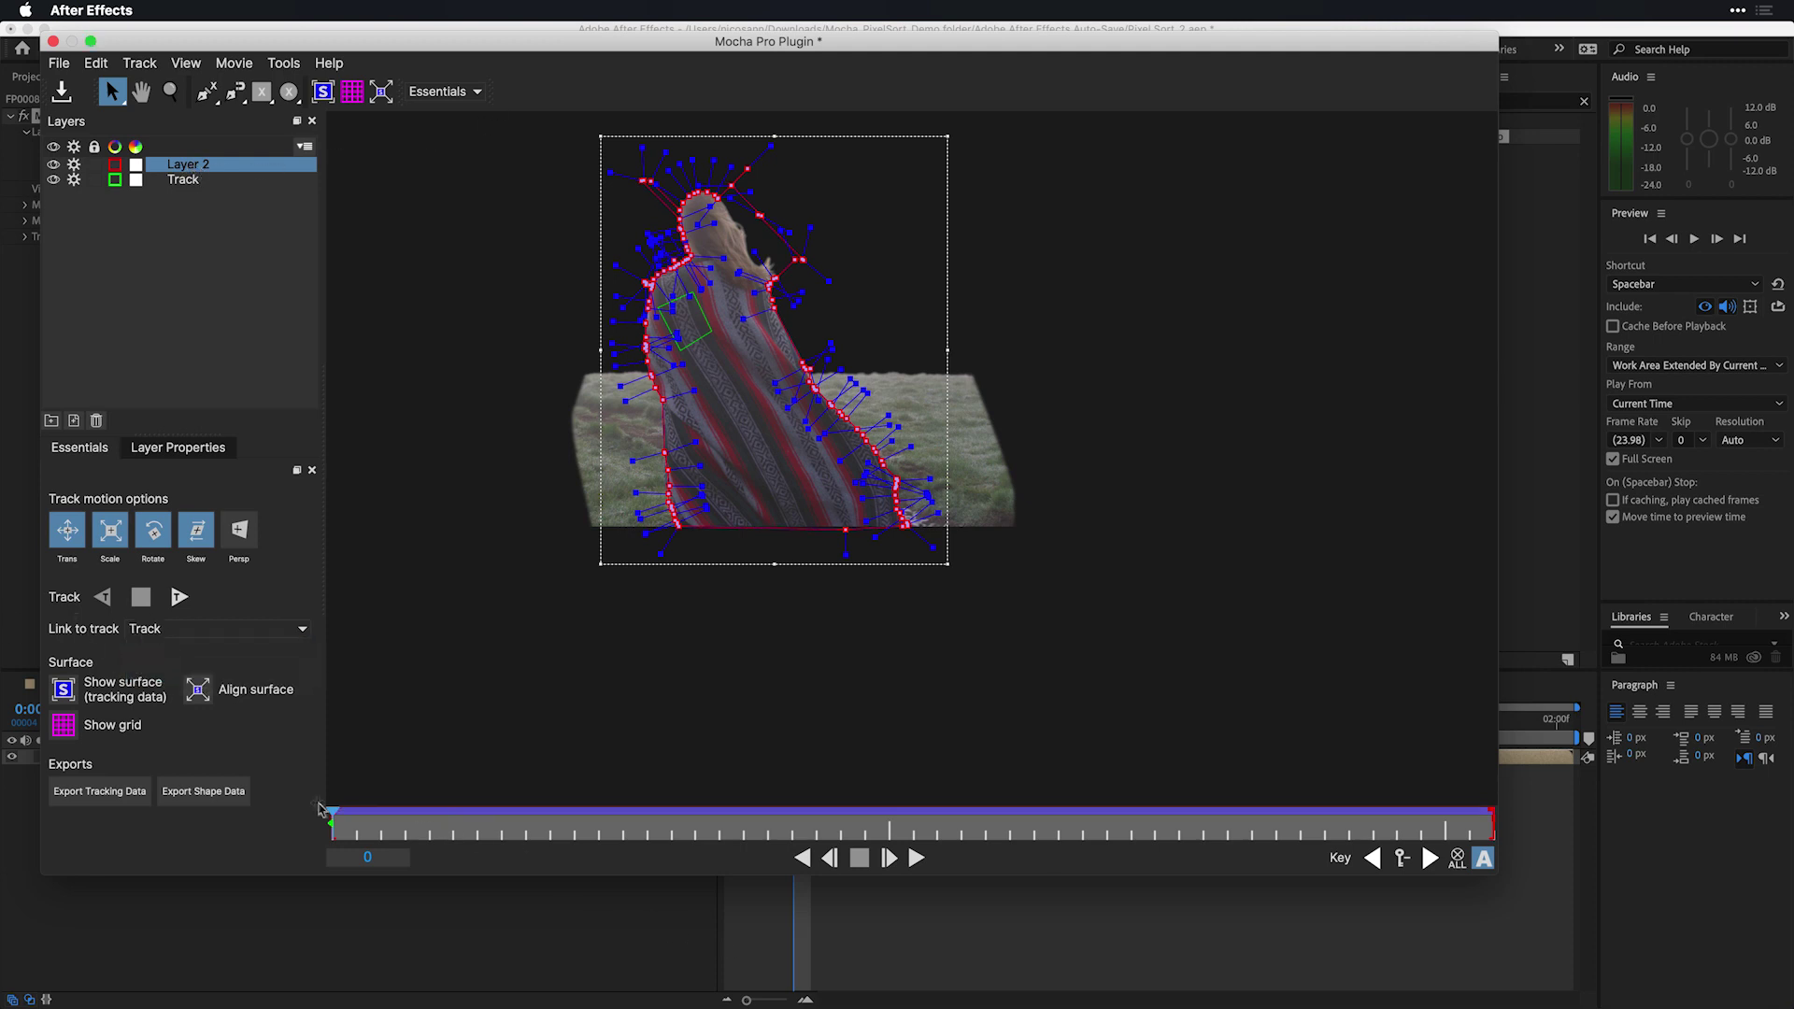
{"action": "left_click_drag", "start_coordinate": [333, 822], "coordinate": [585, 809]}
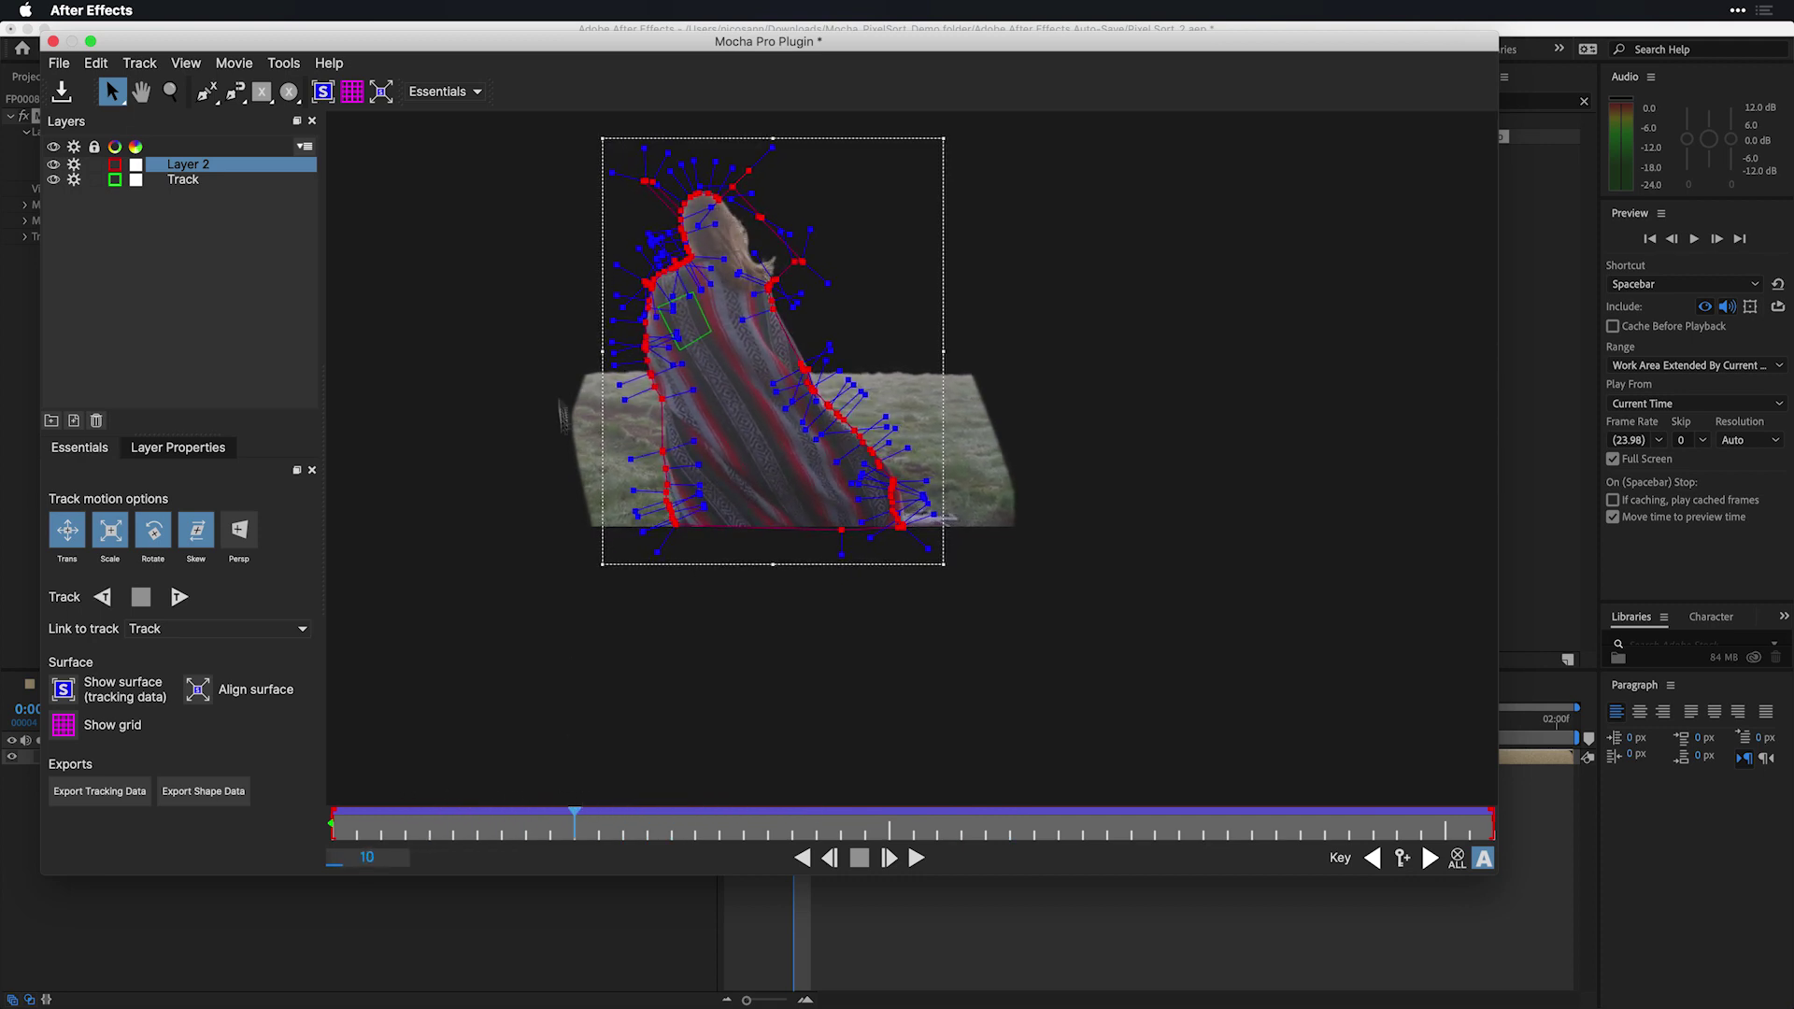
Select the shape's lower-left edge points and nudge them to hug the cloak at frame 10.
{"action": "left_click", "coordinate": [589, 661]}
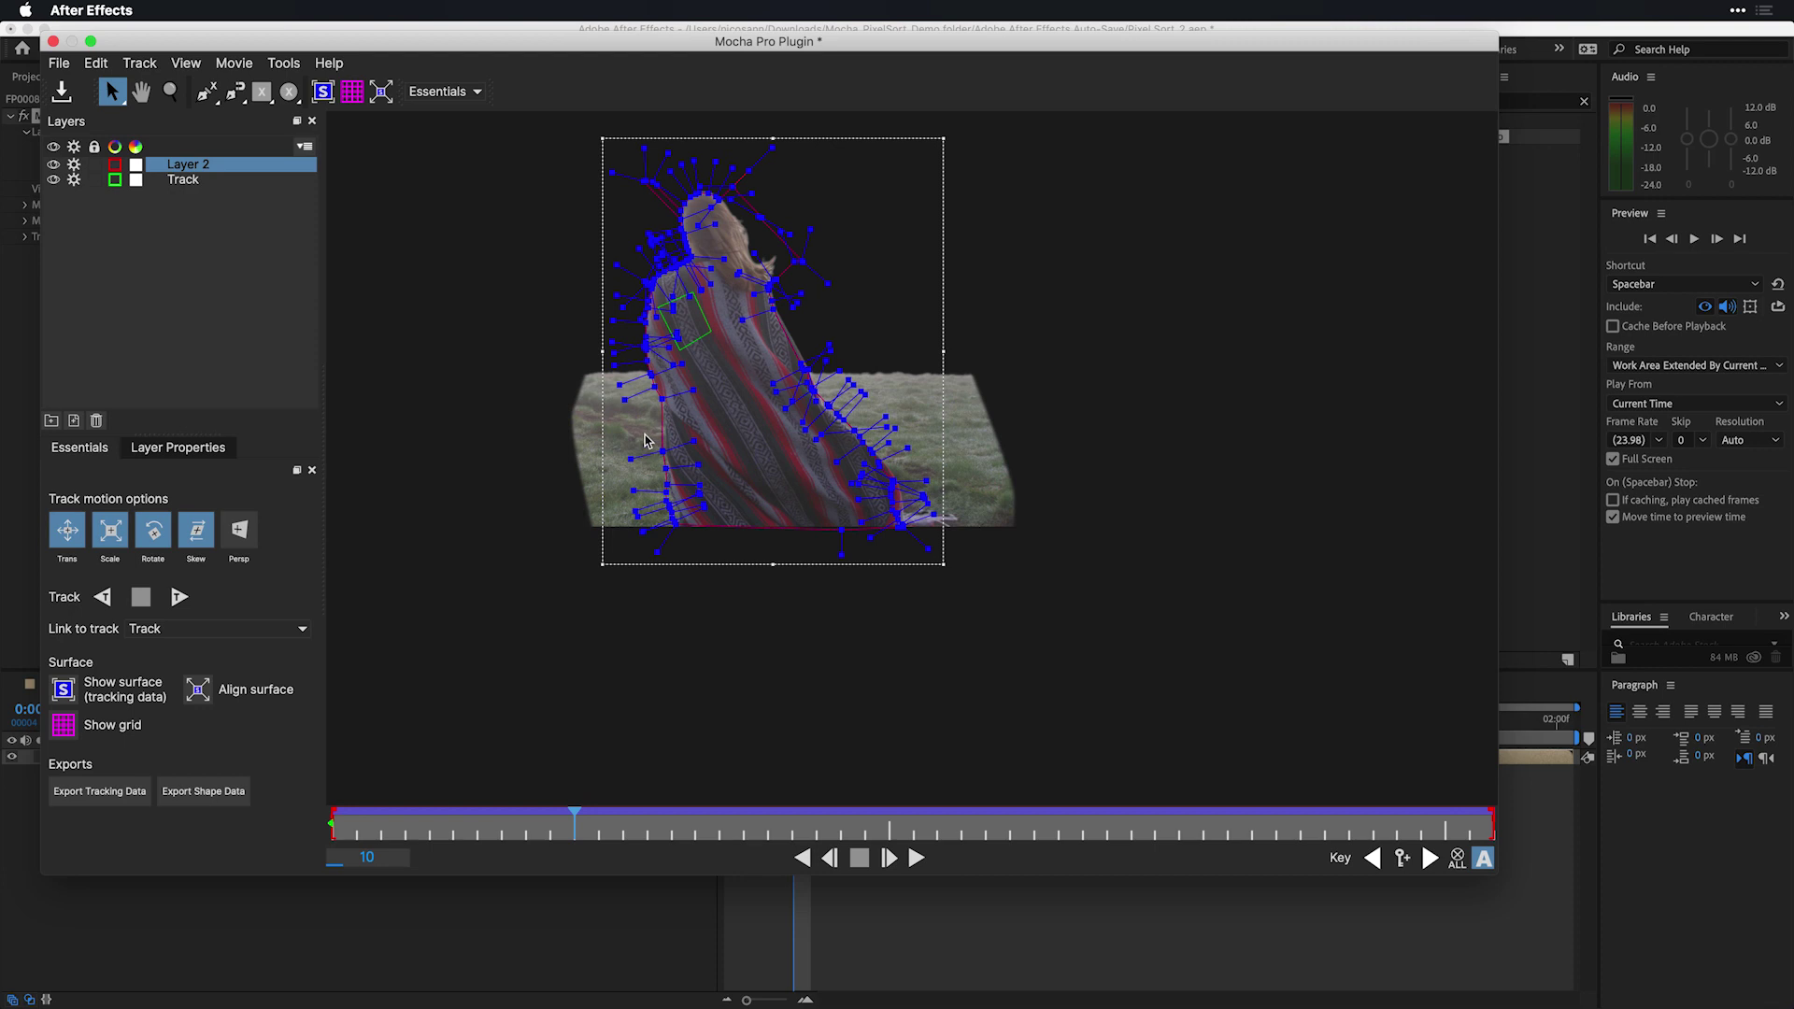
{"action": "mouse_move", "coordinate": [646, 441]}
{"action": "left_mouse_down"}
{"action": "mouse_move", "coordinate": [681, 552]}
{"action": "mouse_move", "coordinate": [679, 528]}
{"action": "left_mouse_up"}
{"action": "mouse_move", "coordinate": [575, 819]}
{"action": "left_mouse_down"}
{"action": "mouse_move", "coordinate": [310, 818]}
{"action": "mouse_move", "coordinate": [570, 828]}
{"action": "left_mouse_up"}
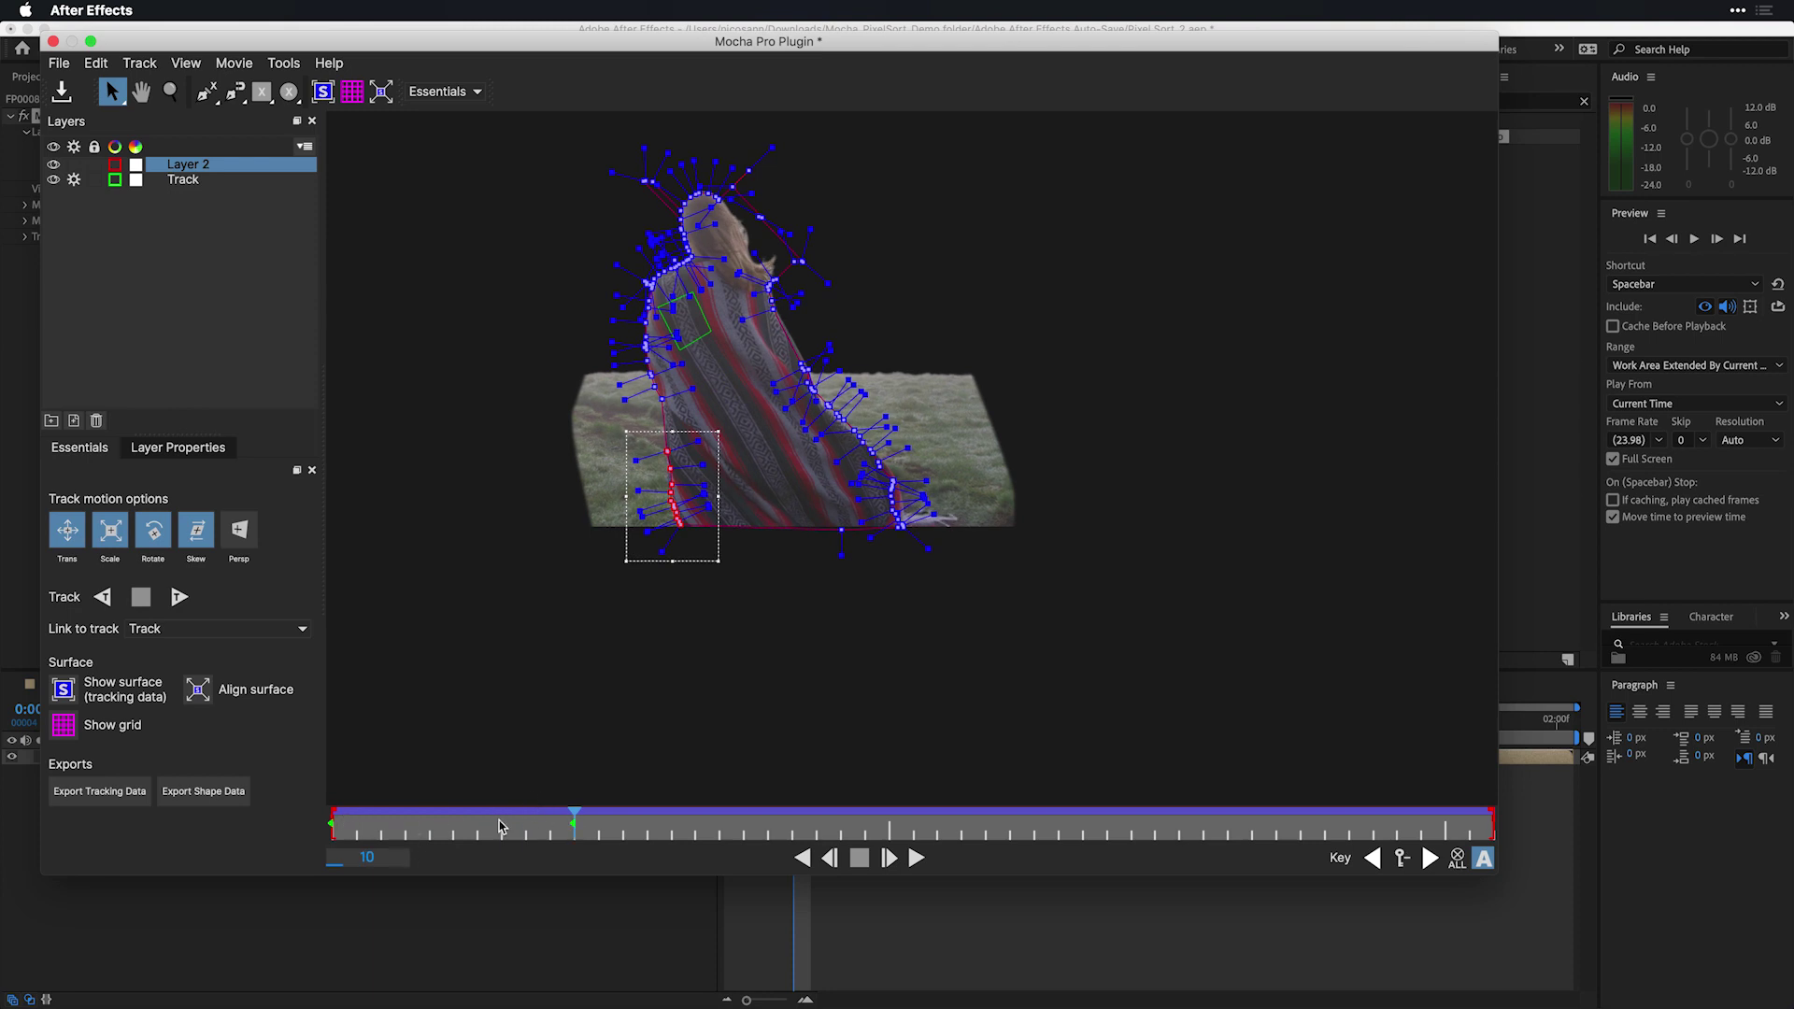
Save the Mocha work and turn on Apply Matte to cut out the woman.
{"action": "left_click", "coordinate": [53, 42]}
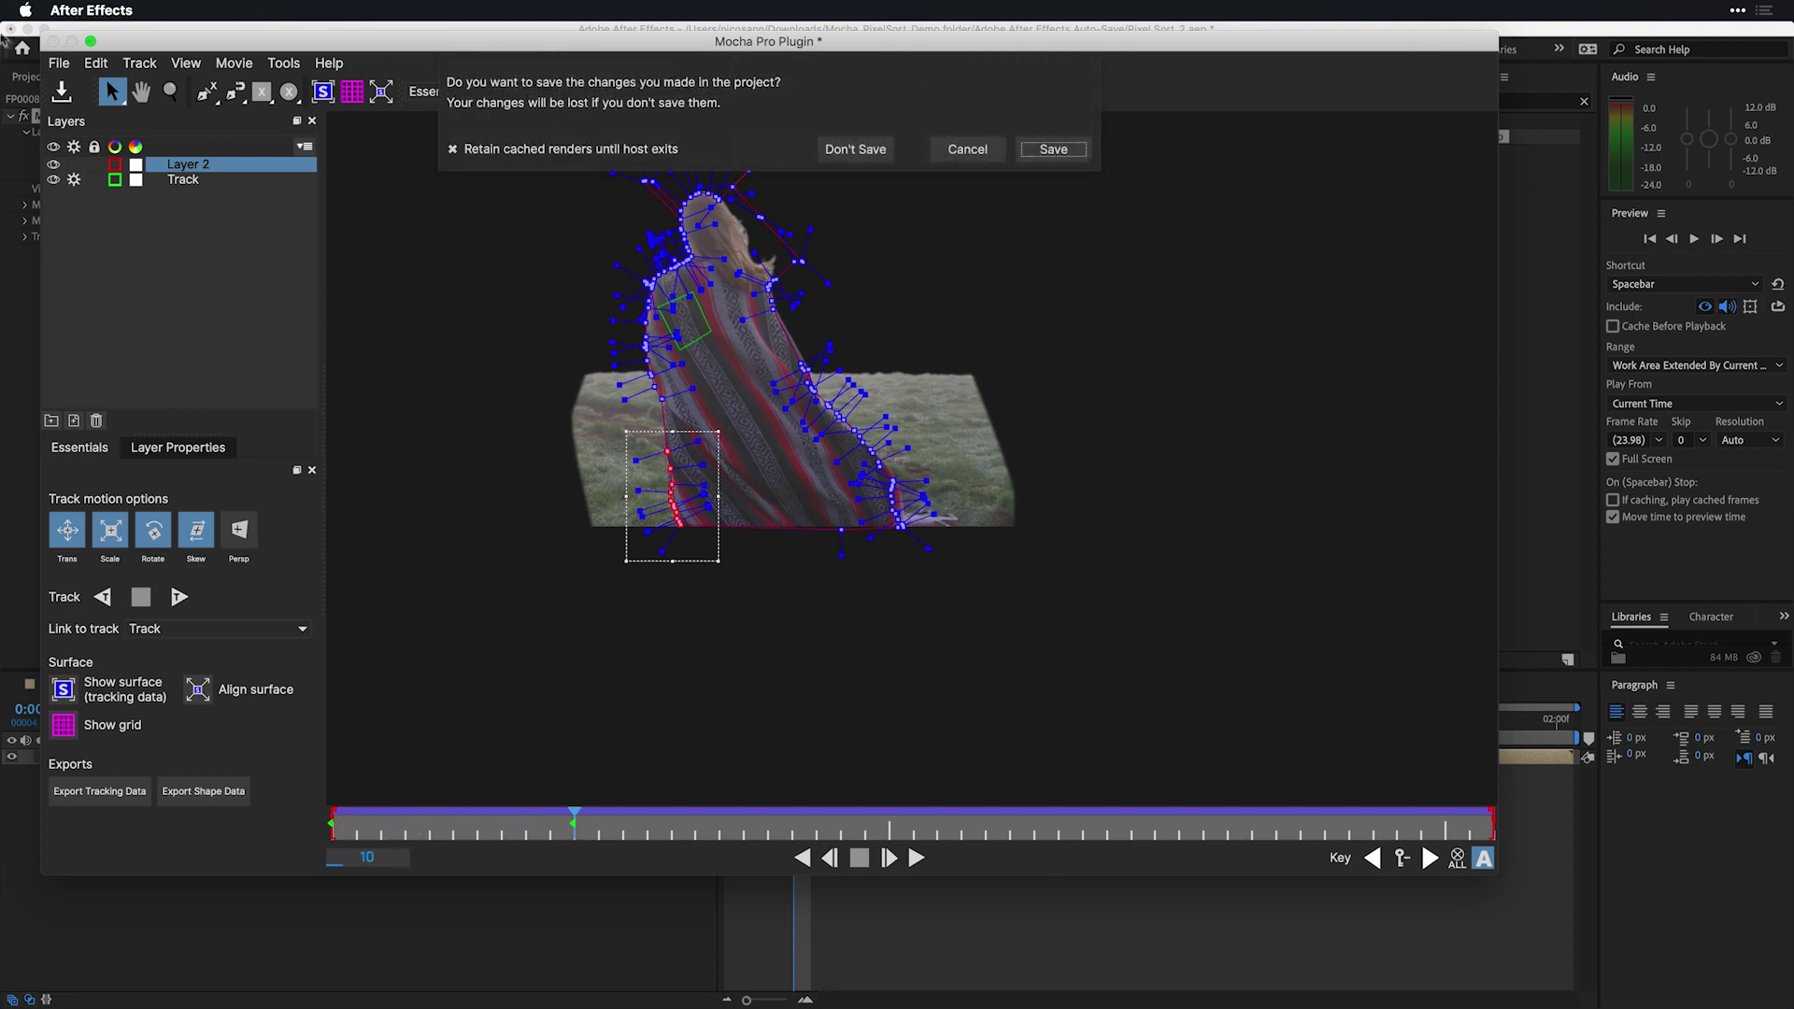
{"action": "left_click", "coordinate": [1053, 148]}
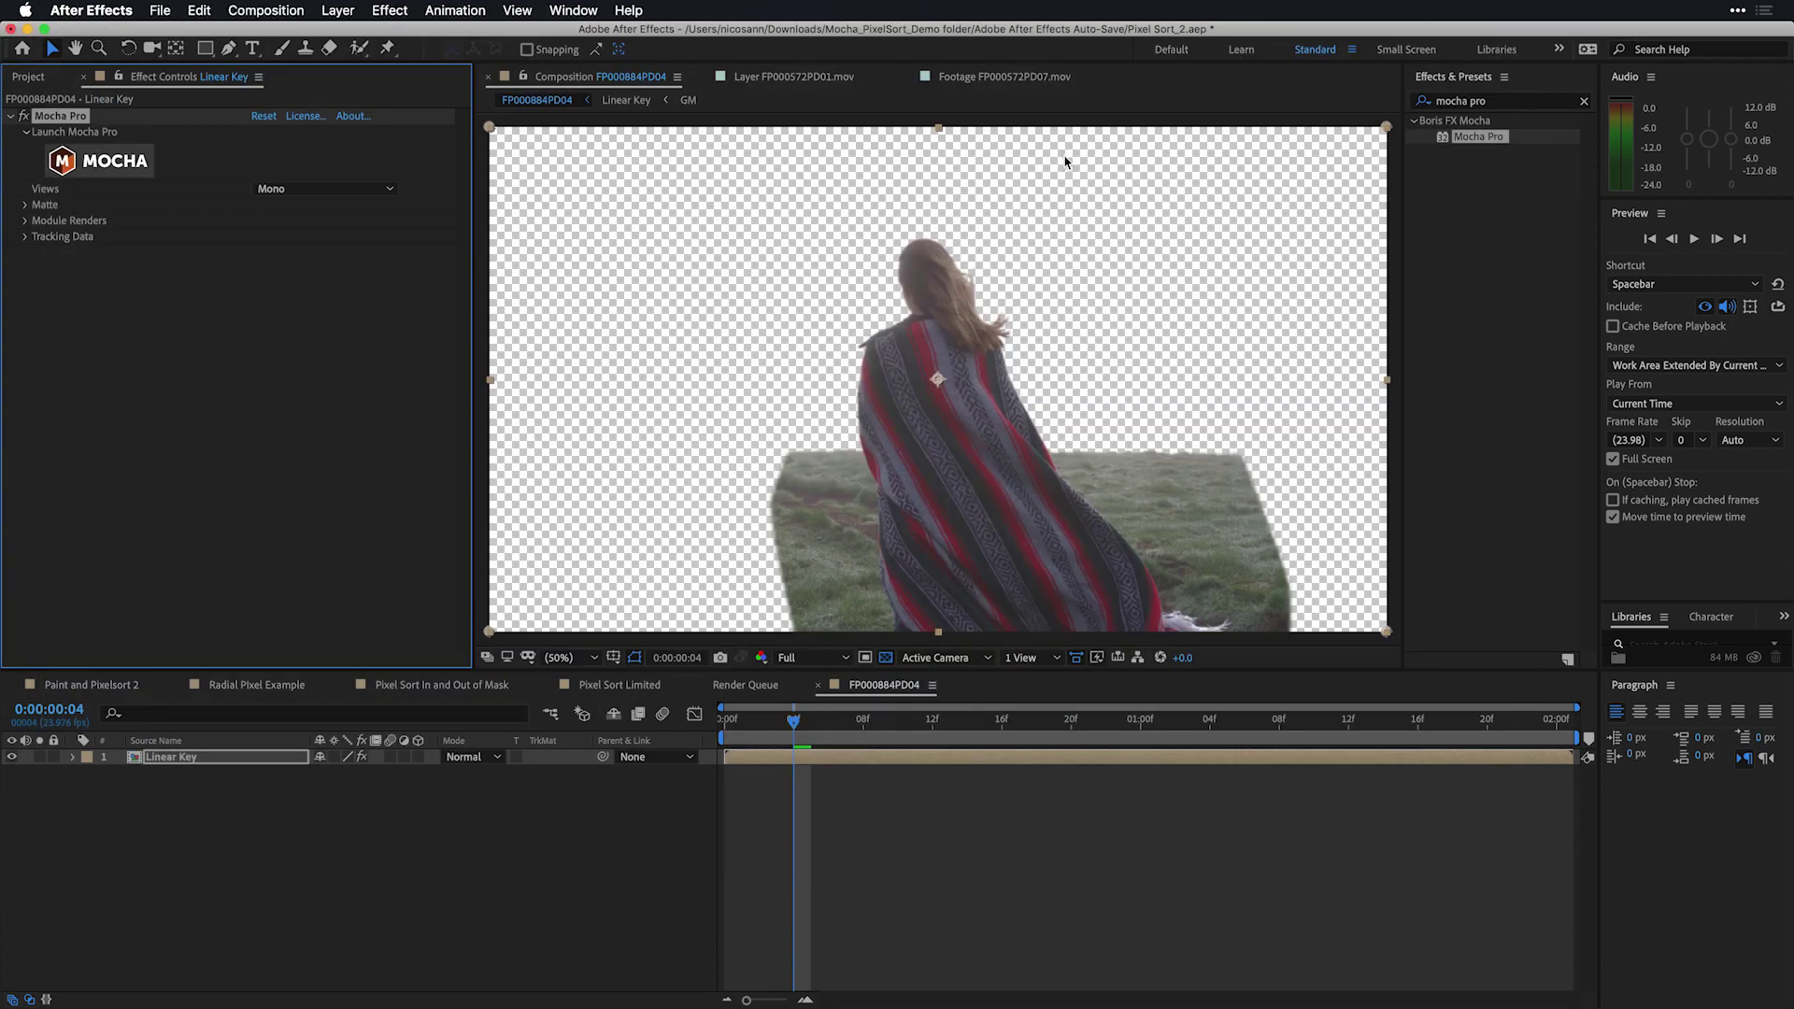
{"action": "left_click", "coordinate": [24, 205]}
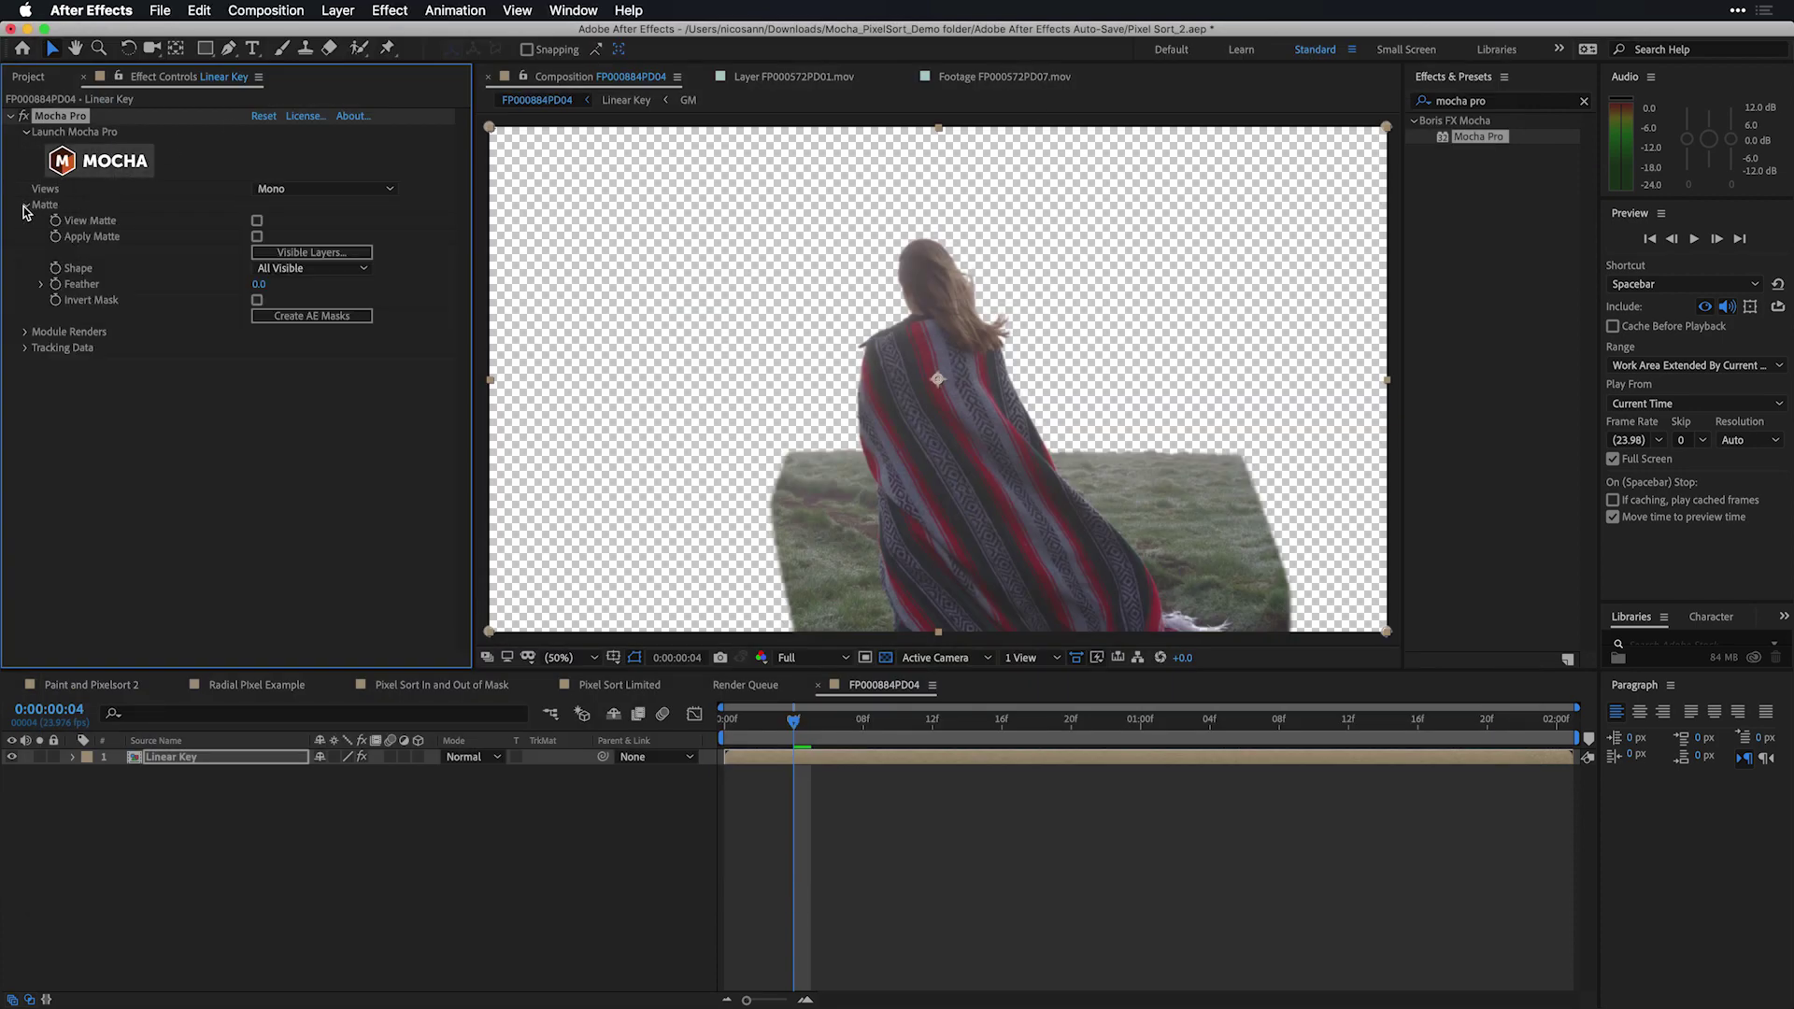
{"action": "left_click", "coordinate": [257, 236]}
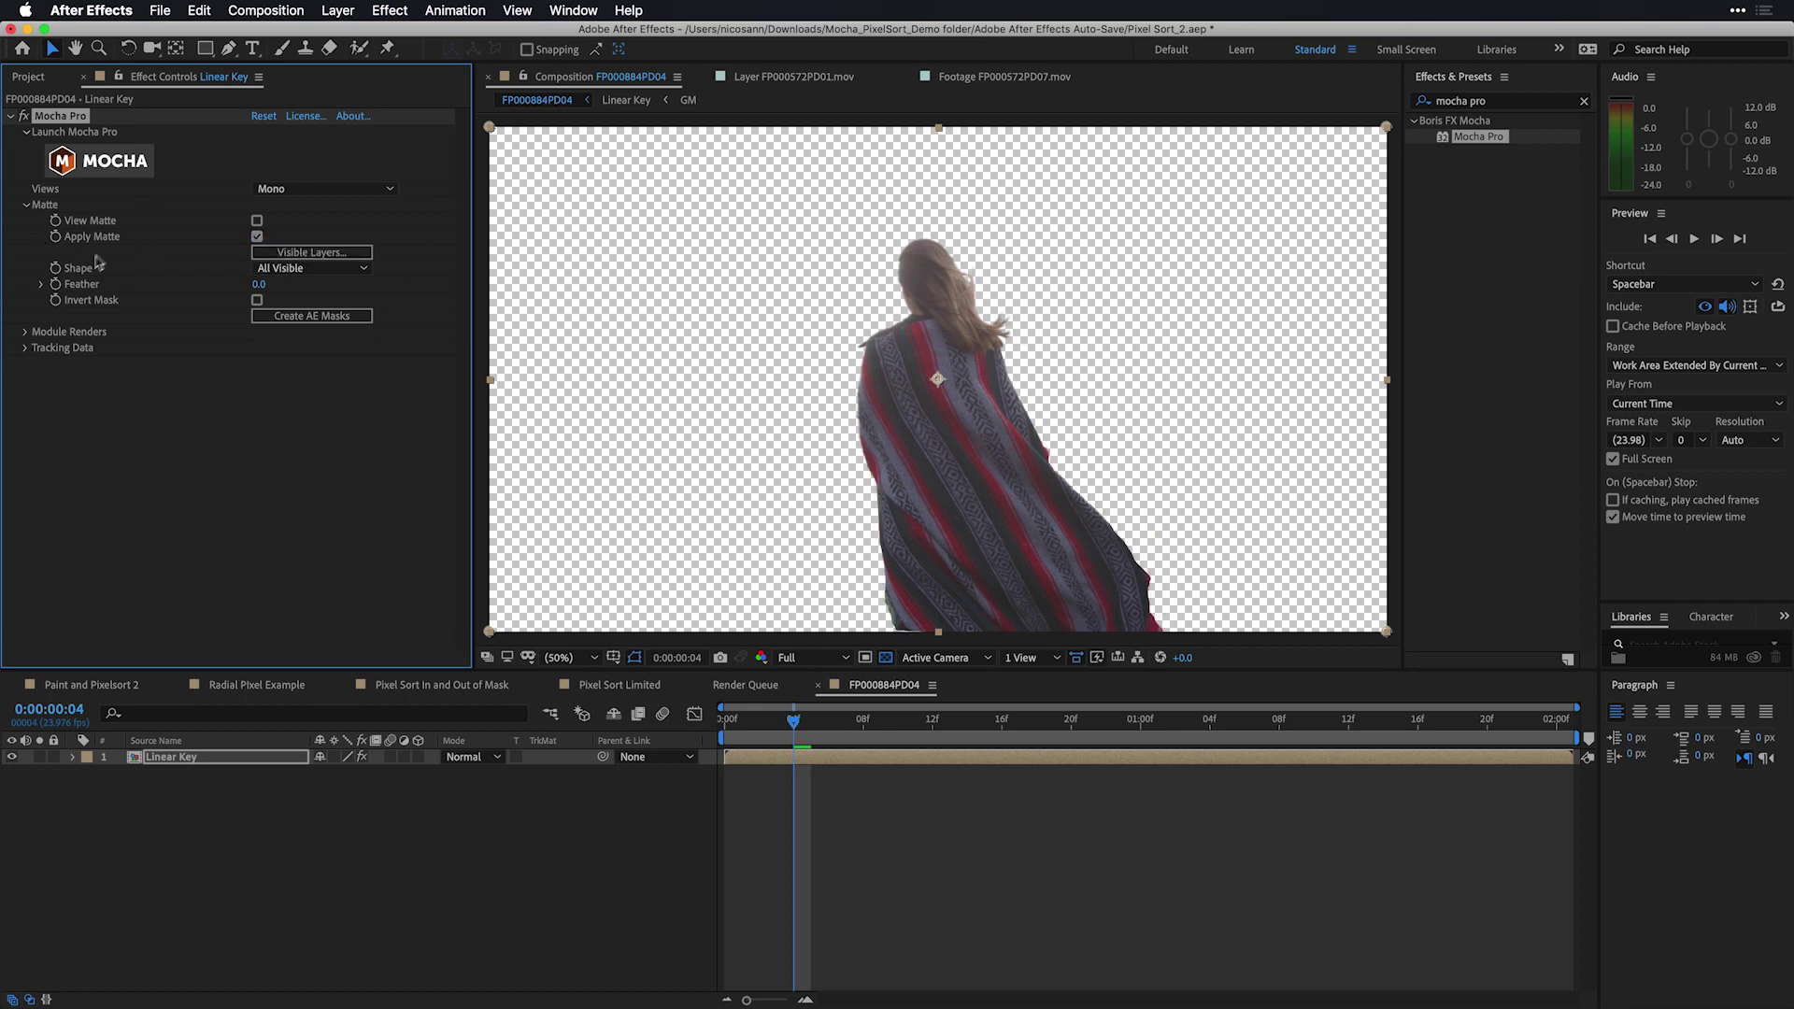
{"action": "mouse_move", "coordinate": [791, 727]}
{"action": "left_mouse_down"}
{"action": "mouse_move", "coordinate": [1073, 727]}
{"action": "mouse_move", "coordinate": [791, 727]}
{"action": "left_mouse_up"}
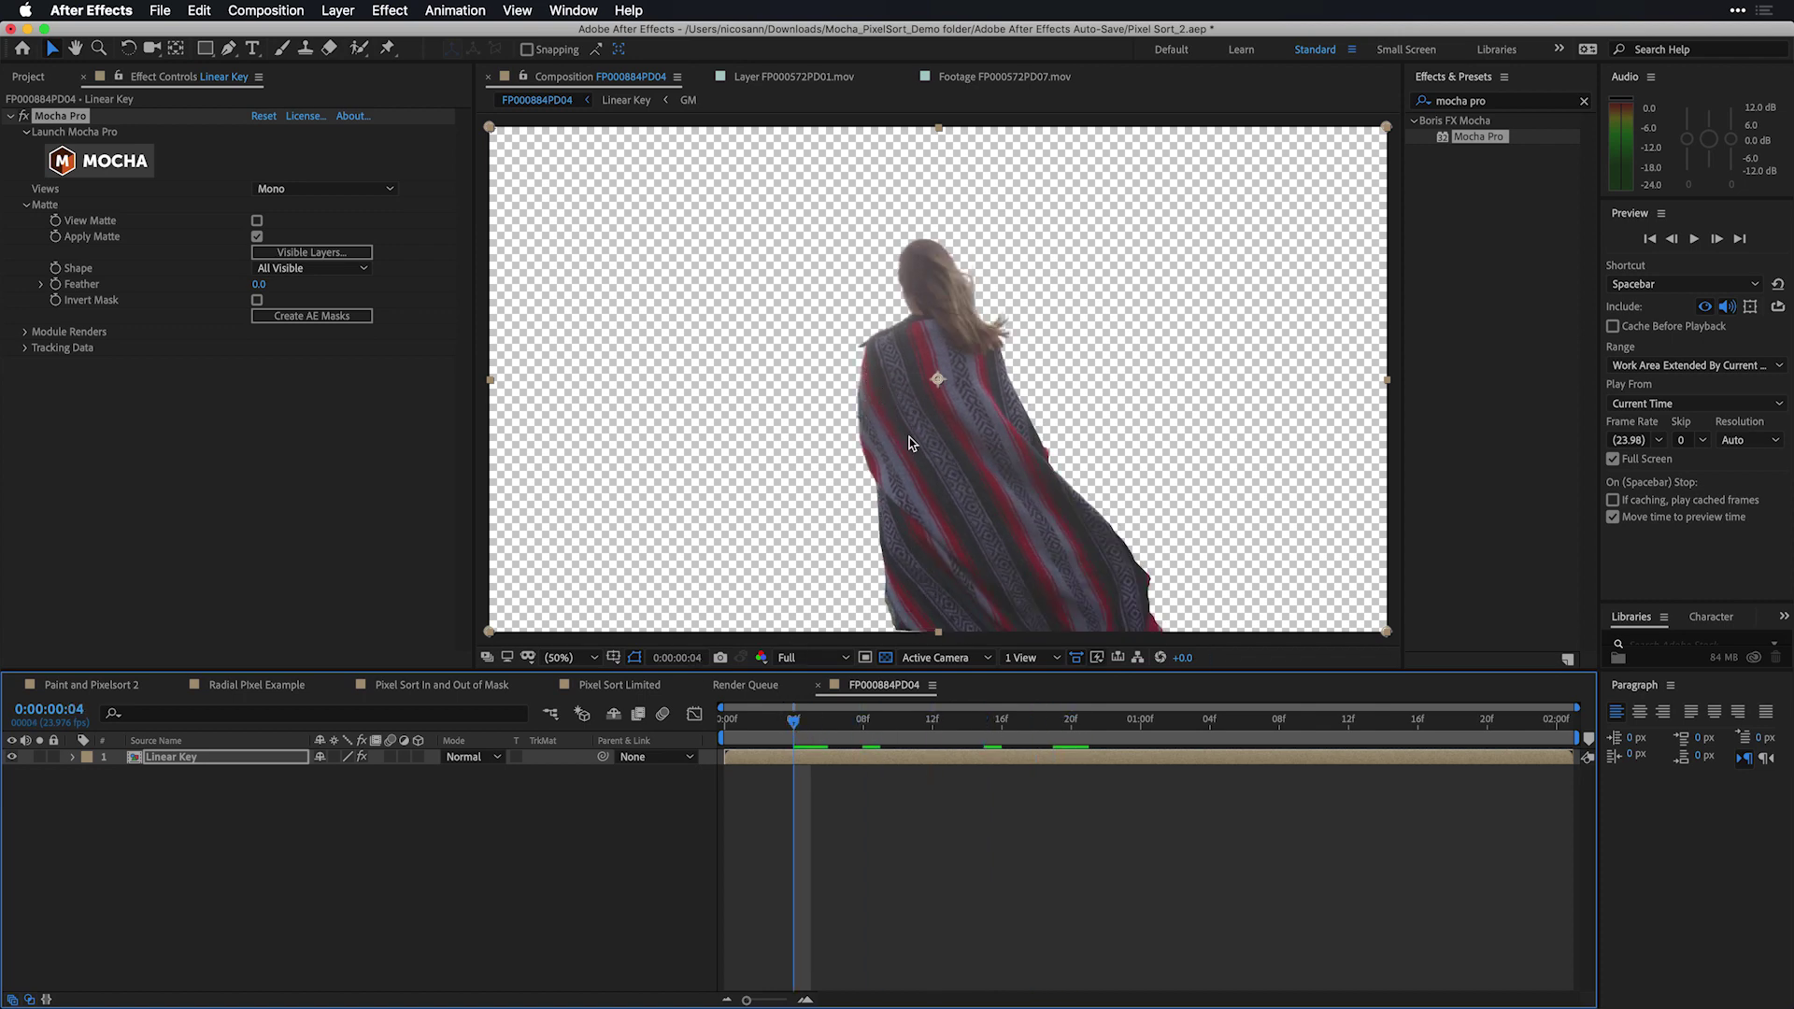
In the matte's Visible Layers list, exclude the Track layer.
{"action": "left_click", "coordinate": [340, 250]}
{"action": "left_click", "coordinate": [339, 251]}
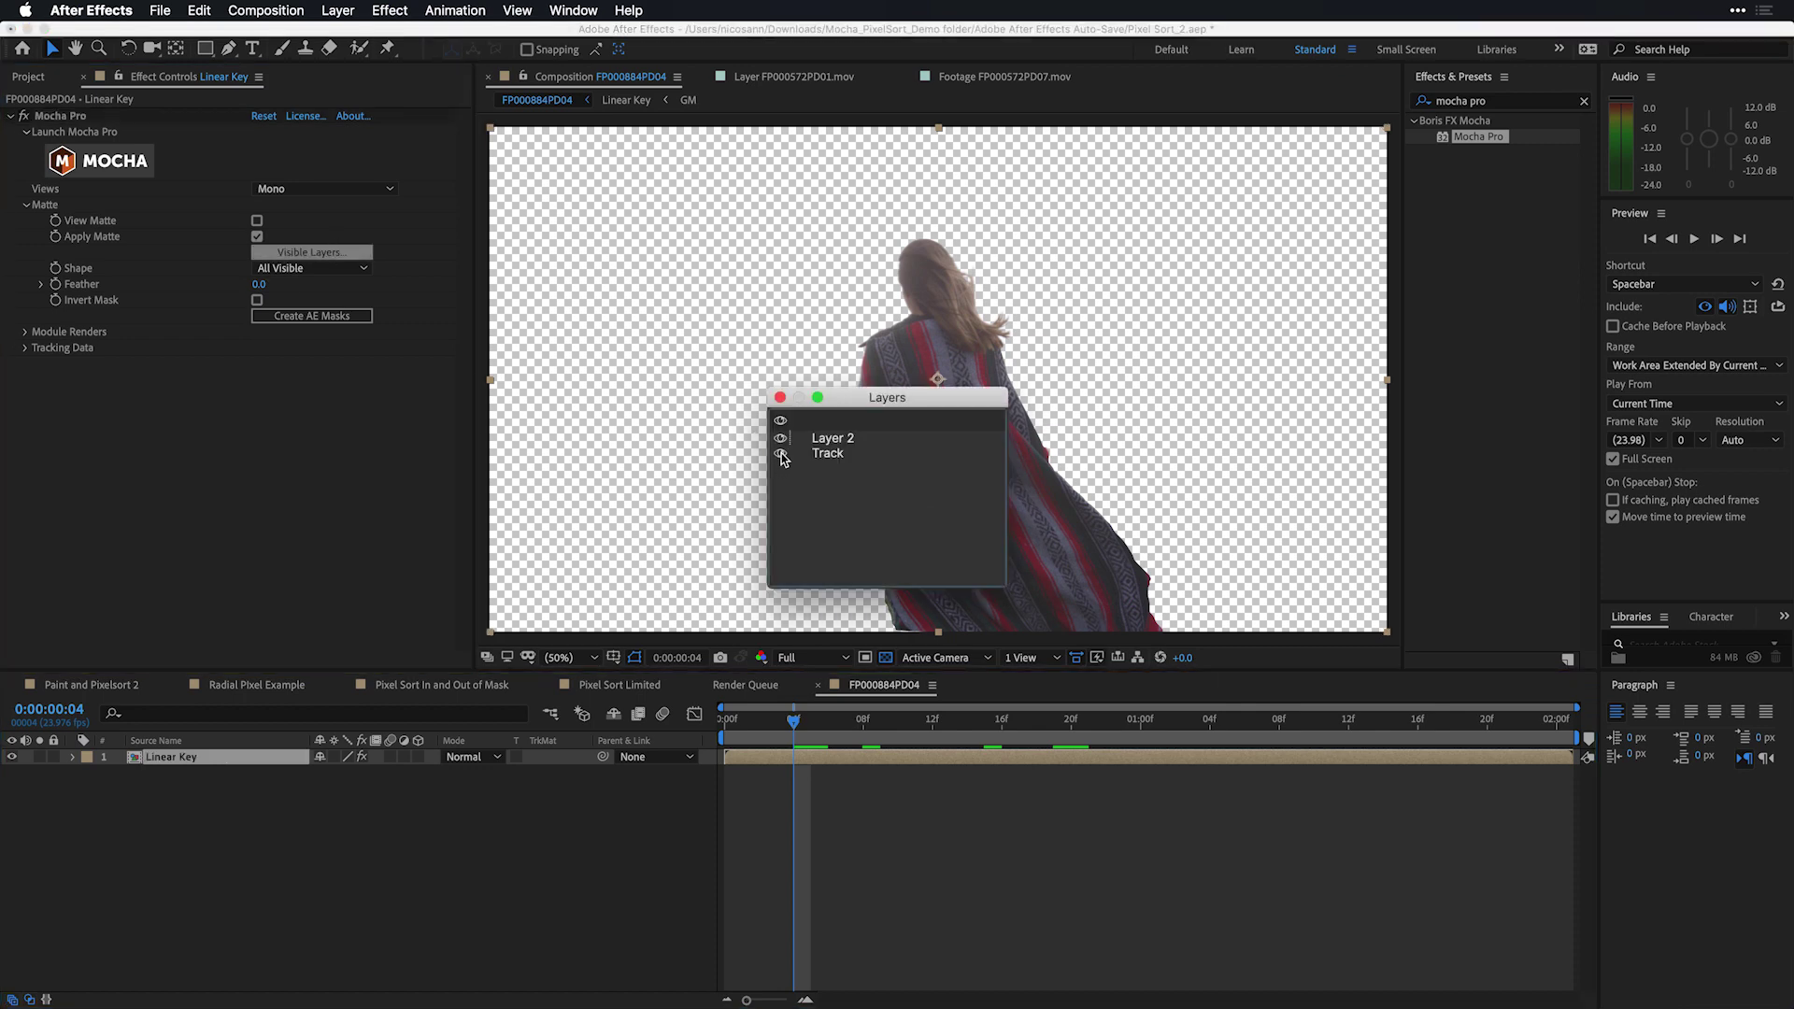
{"action": "left_click", "coordinate": [781, 454]}
{"action": "left_click", "coordinate": [780, 398]}
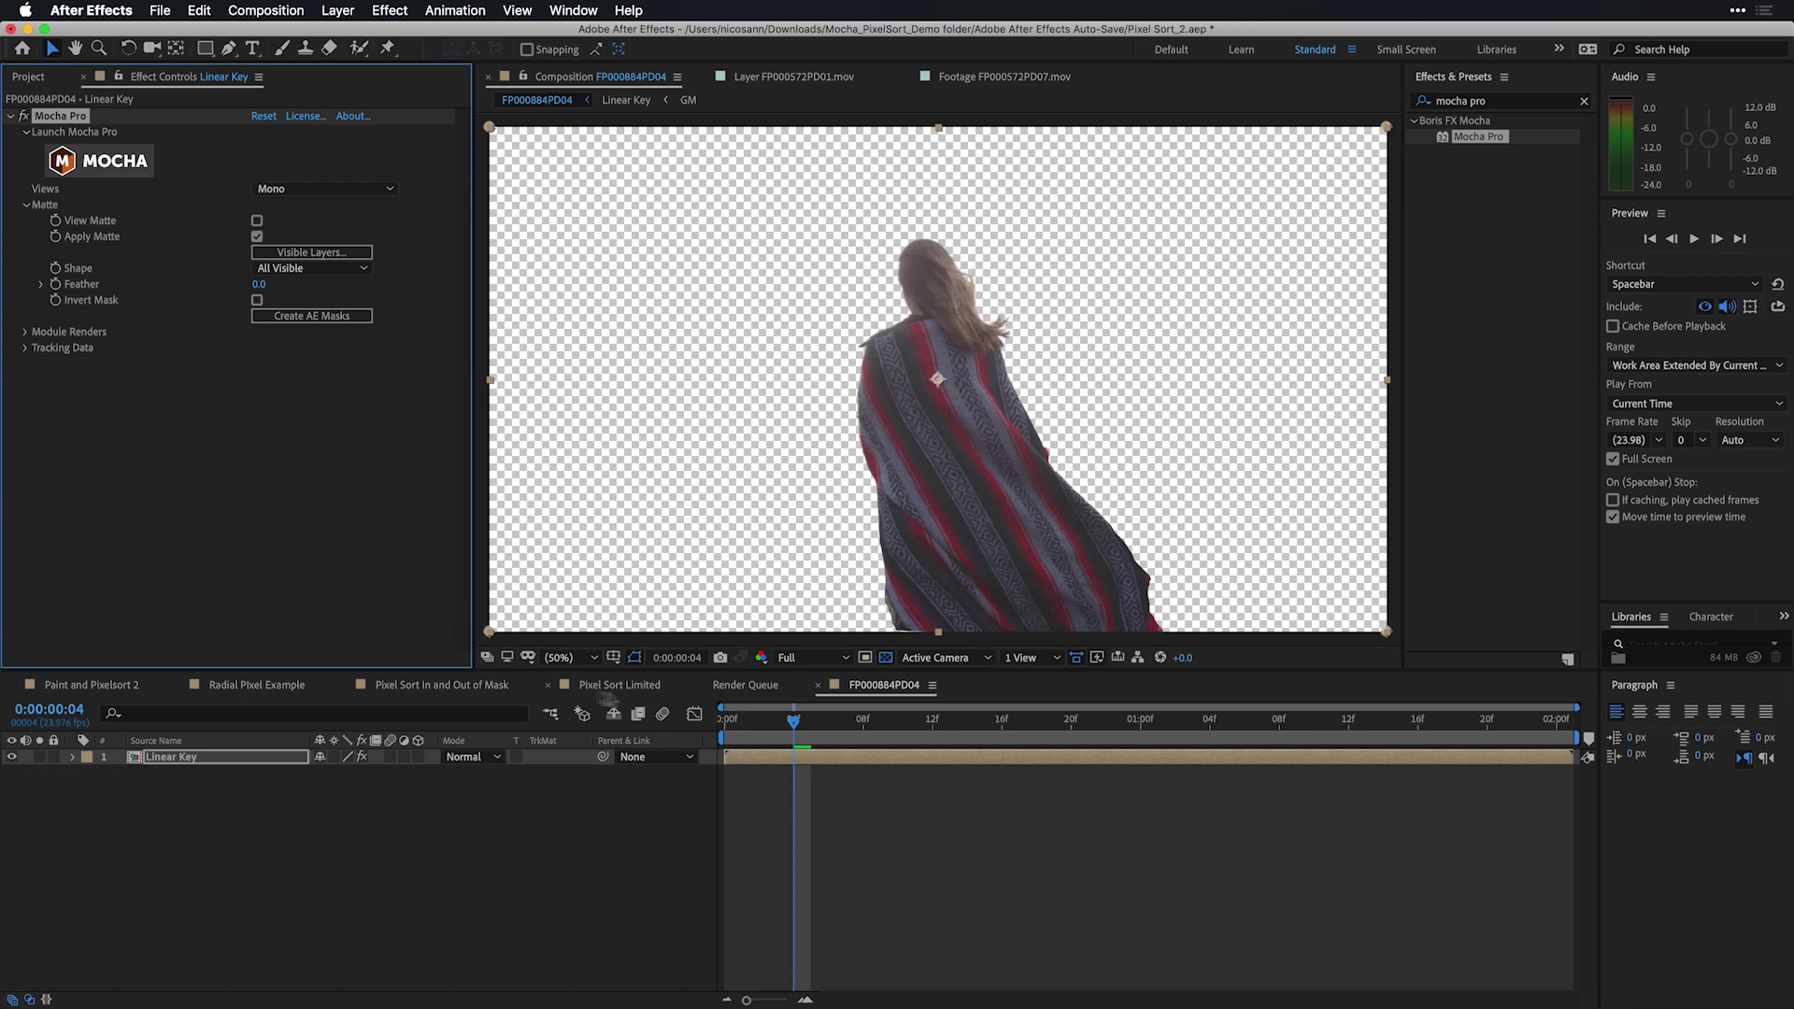
In the Pixel Sort Limited composition, solo and select the FP000884PD04.mov footage layer.
{"action": "left_click", "coordinate": [631, 687]}
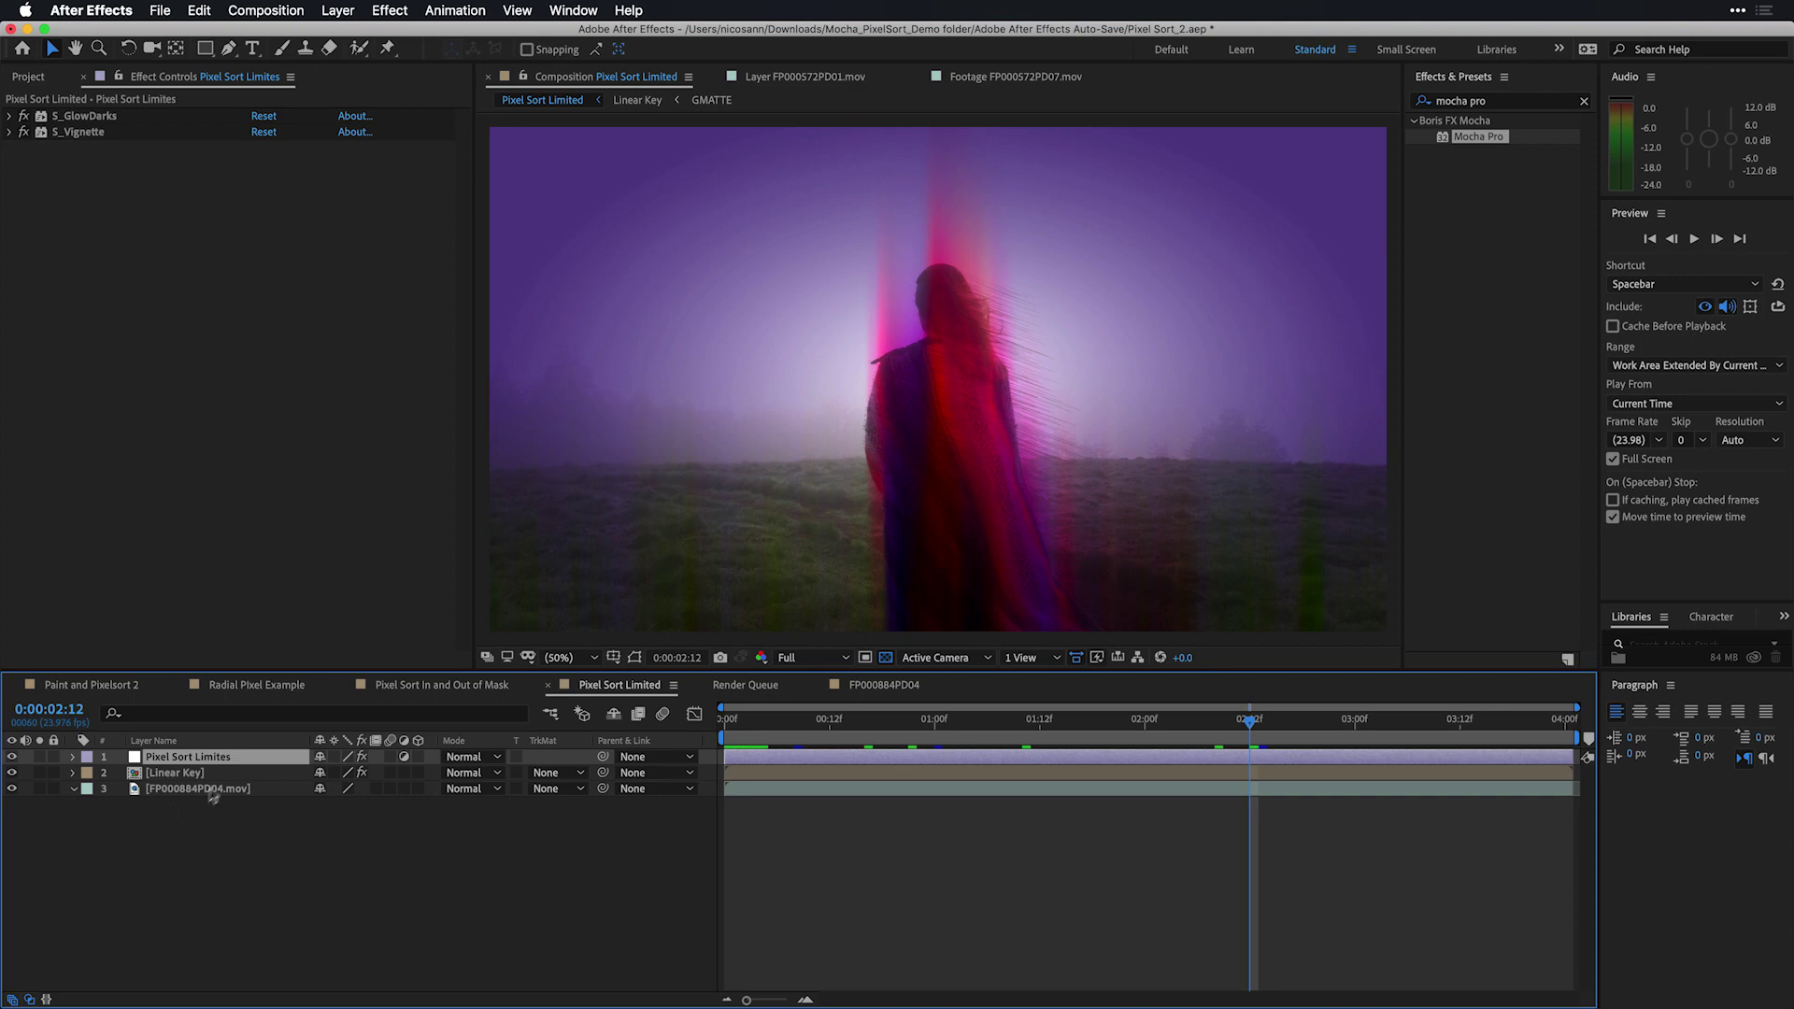
{"action": "left_click", "coordinate": [41, 790]}
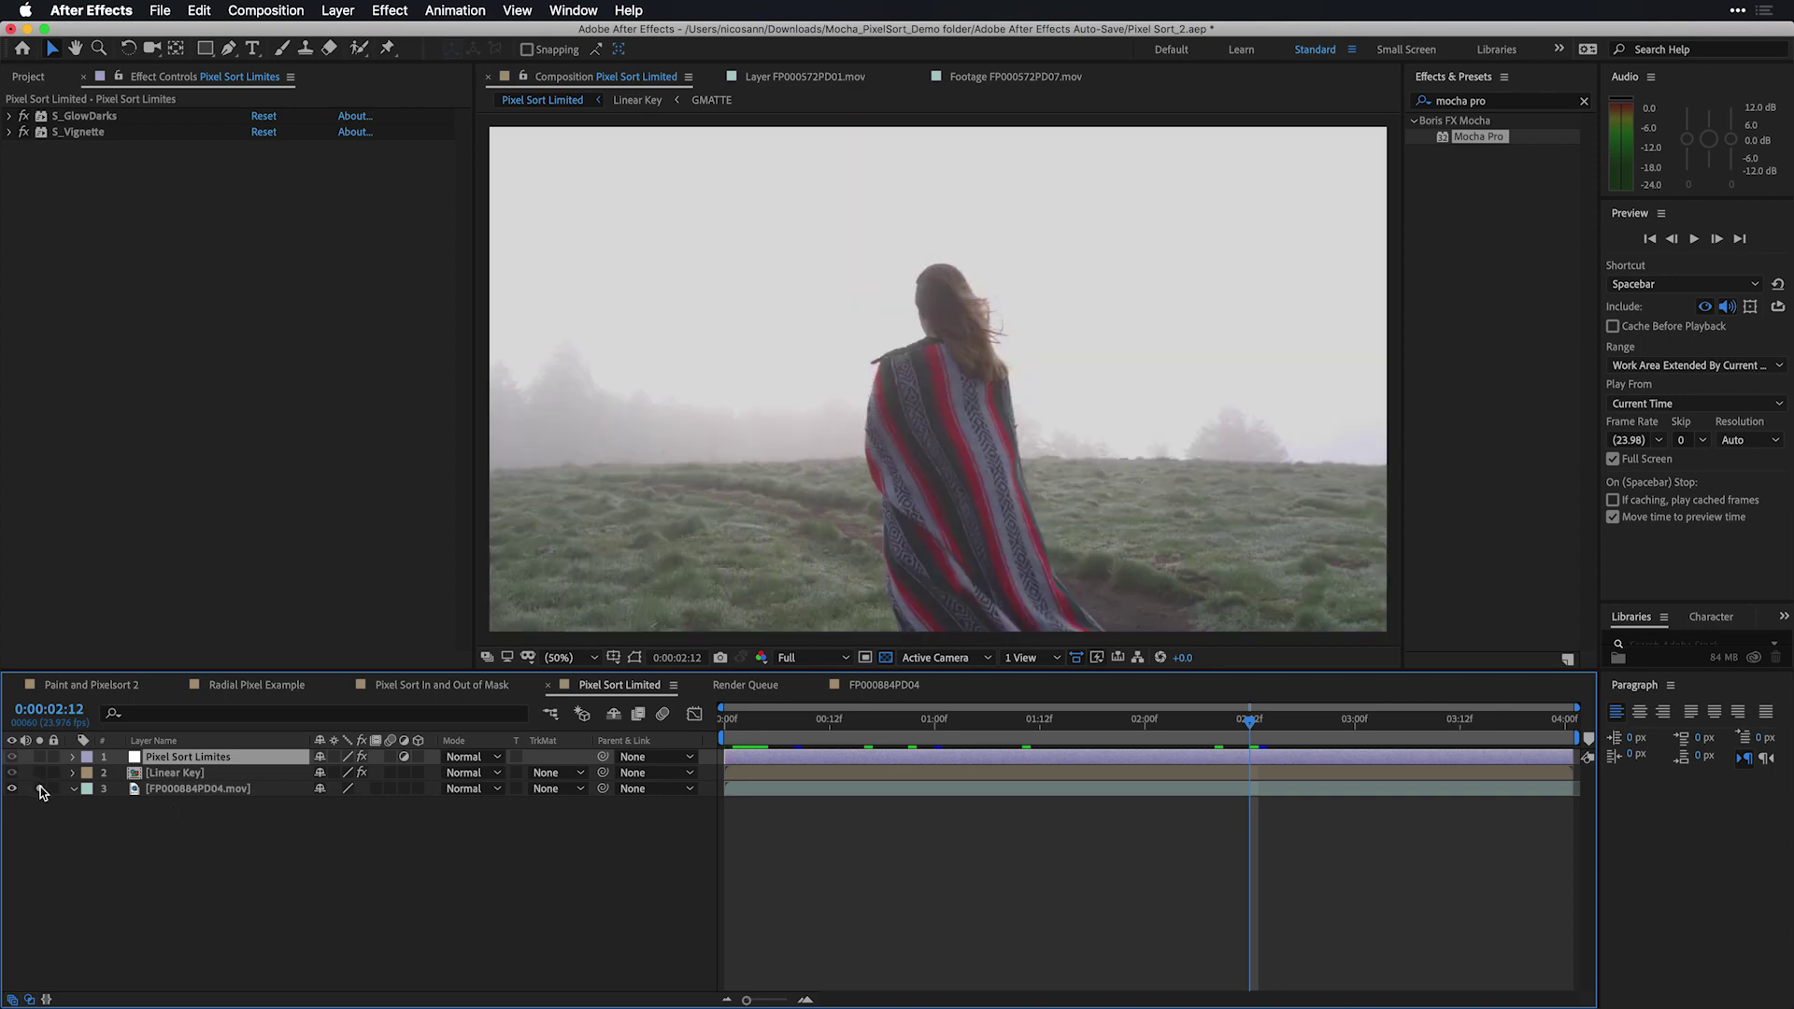
{"action": "left_click", "coordinate": [178, 794]}
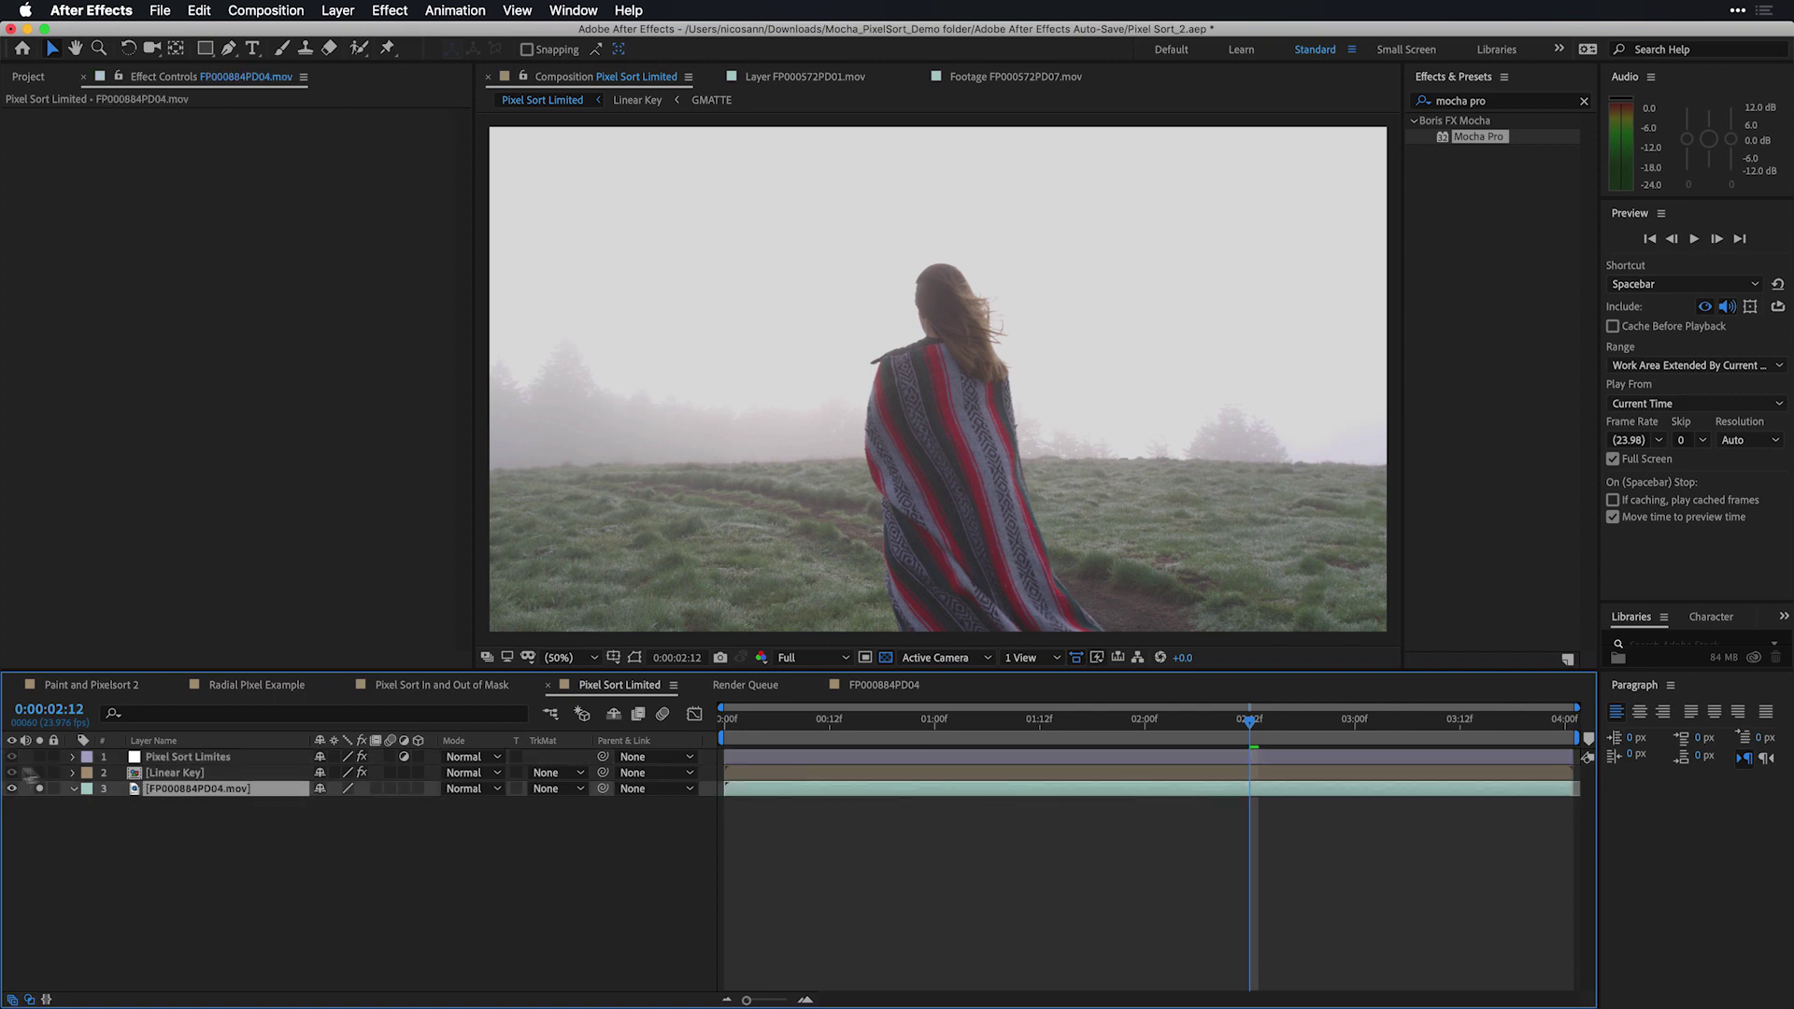
Solo the Linear Key layer to inspect the keyed figure and its effects at an earlier frame.
{"action": "left_click", "coordinate": [39, 774]}
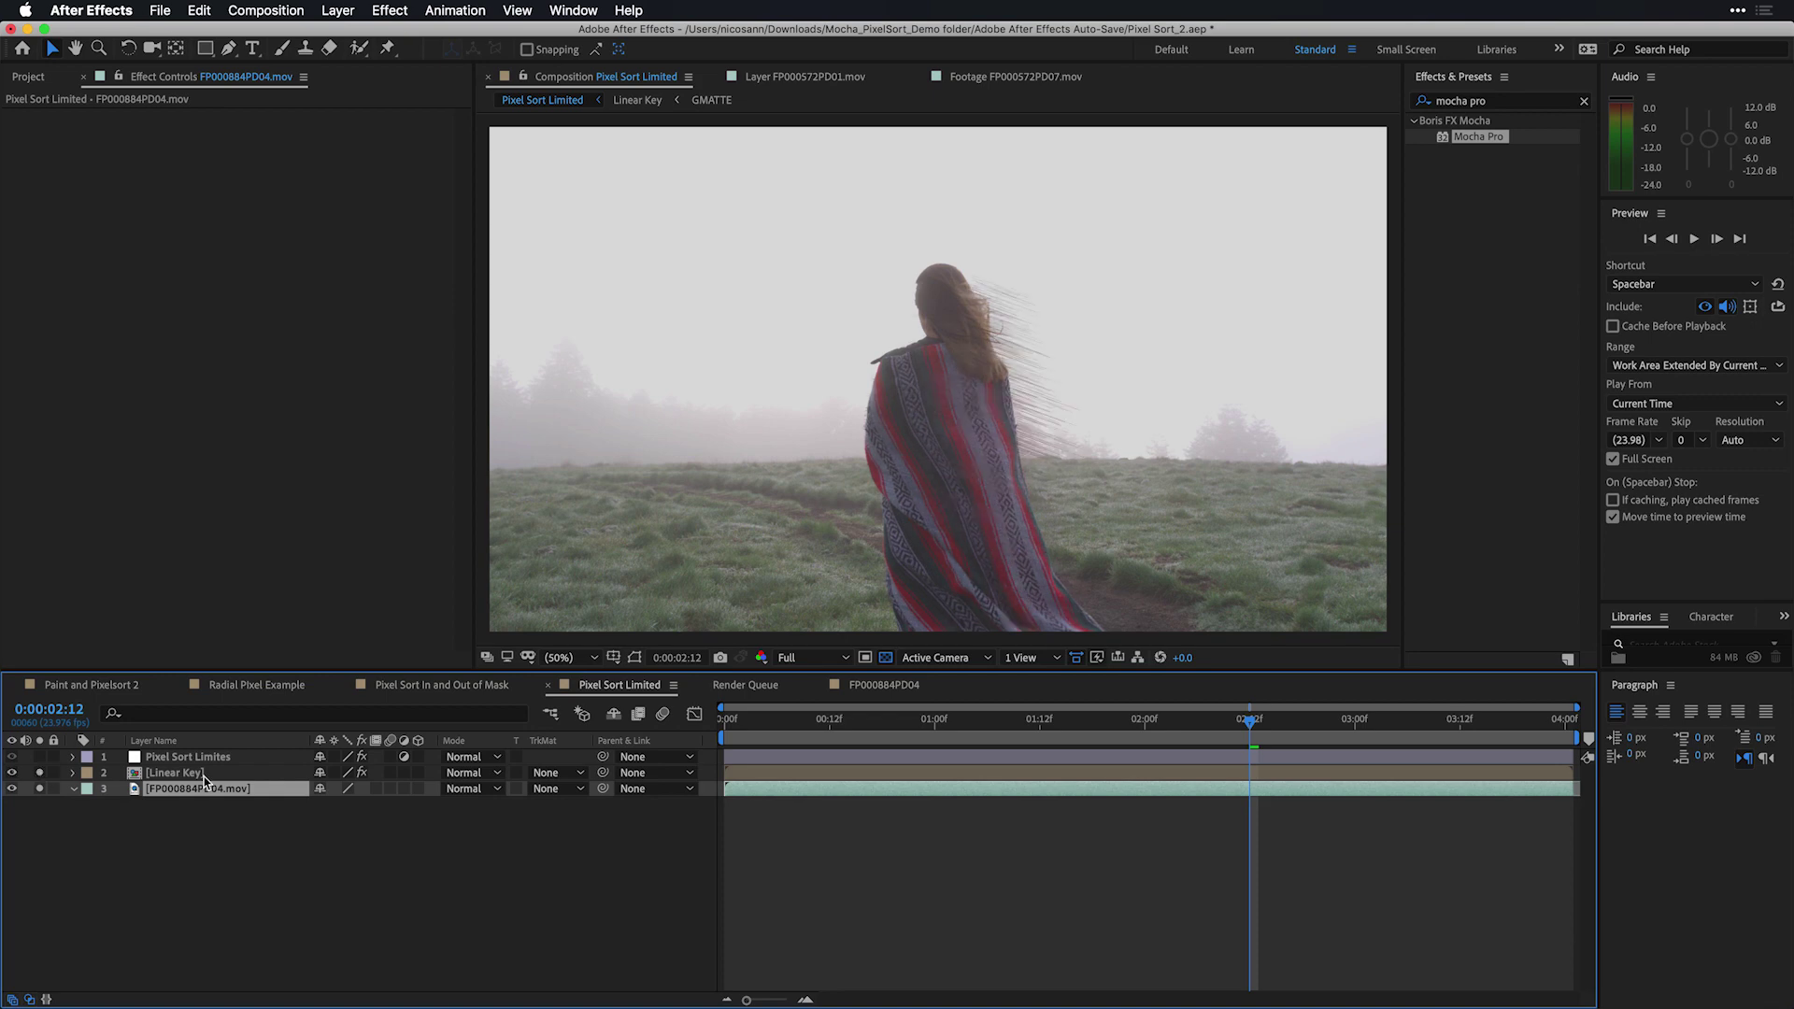
{"action": "left_click", "coordinate": [186, 773]}
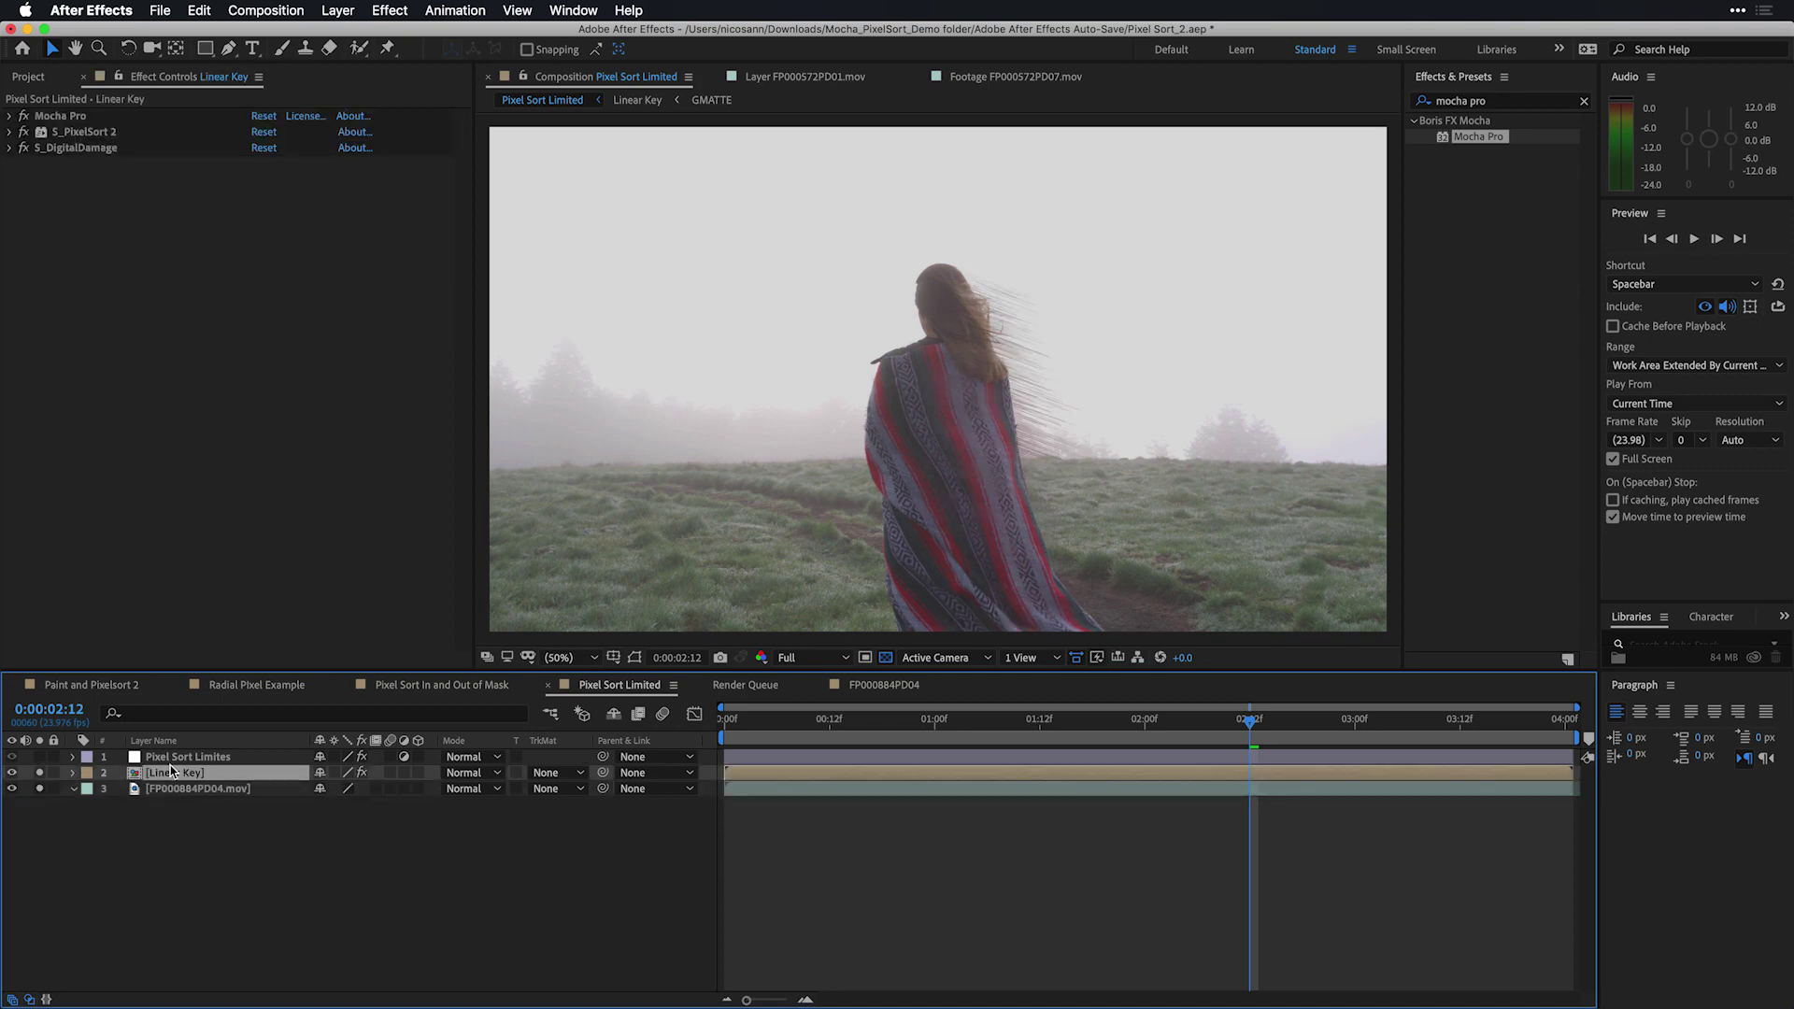
{"action": "left_click", "coordinate": [39, 789]}
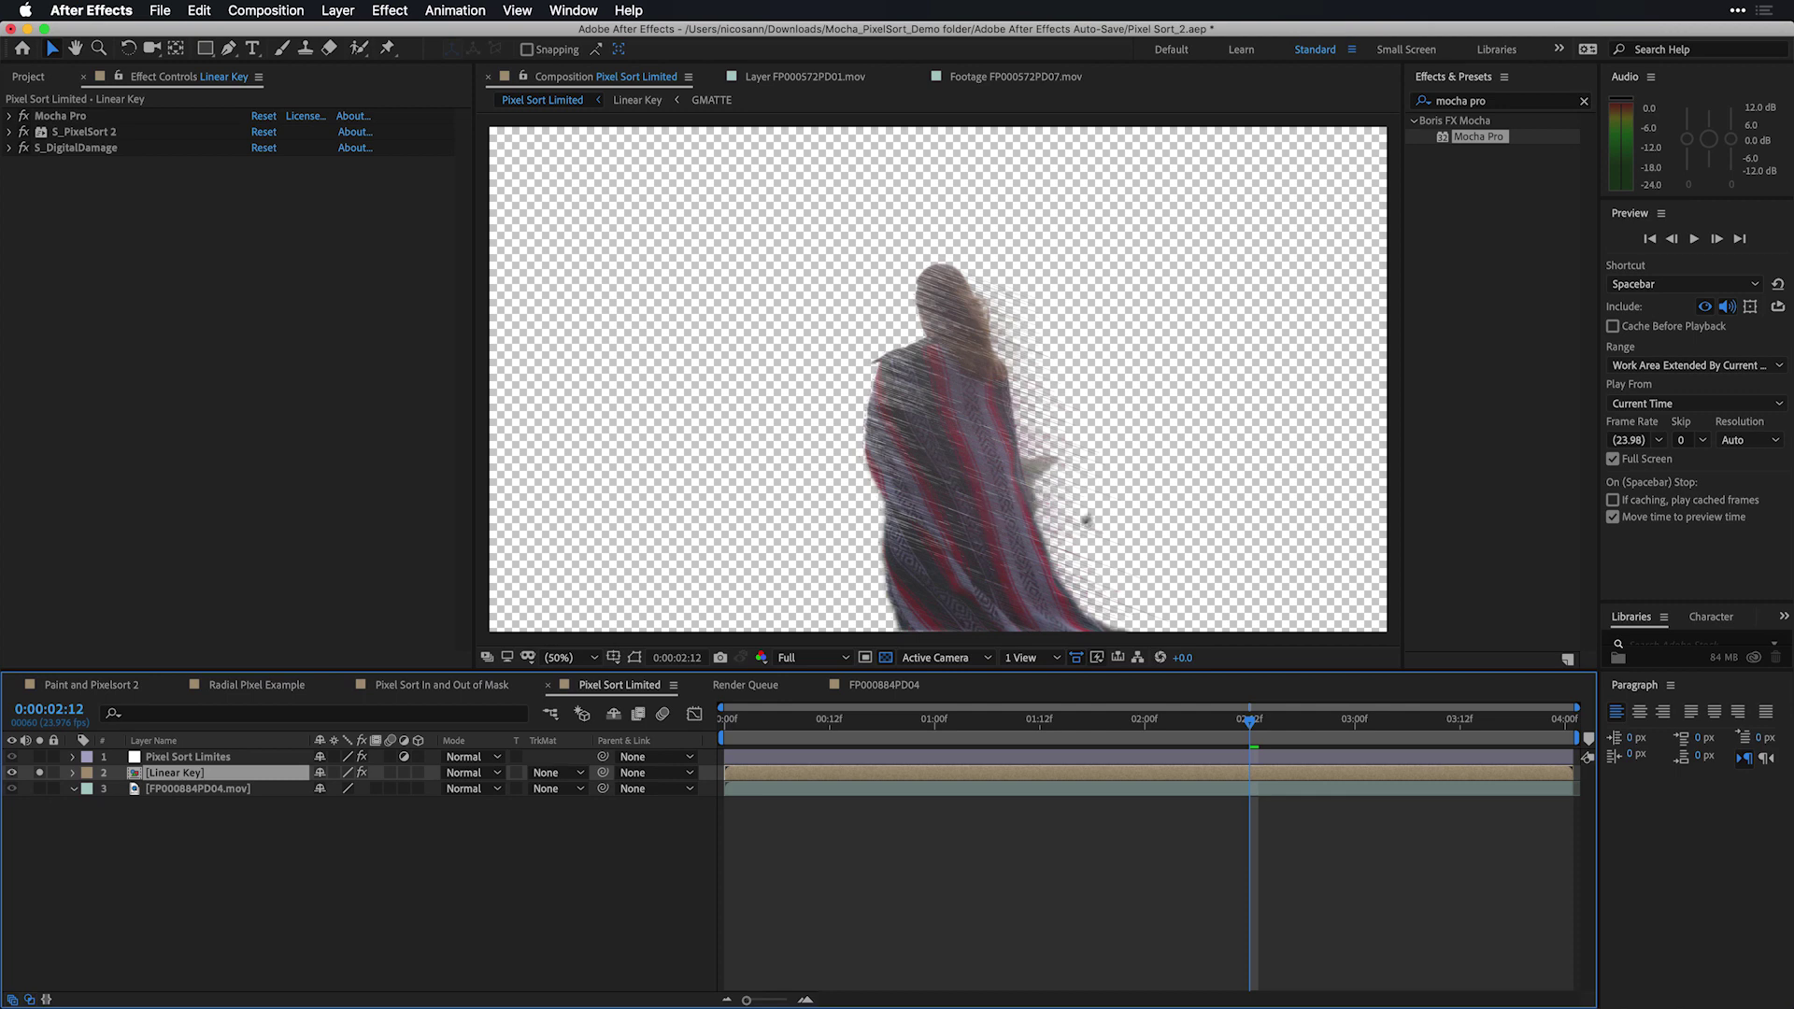
{"action": "left_click_drag", "start_coordinate": [1246, 710], "coordinate": [952, 712]}
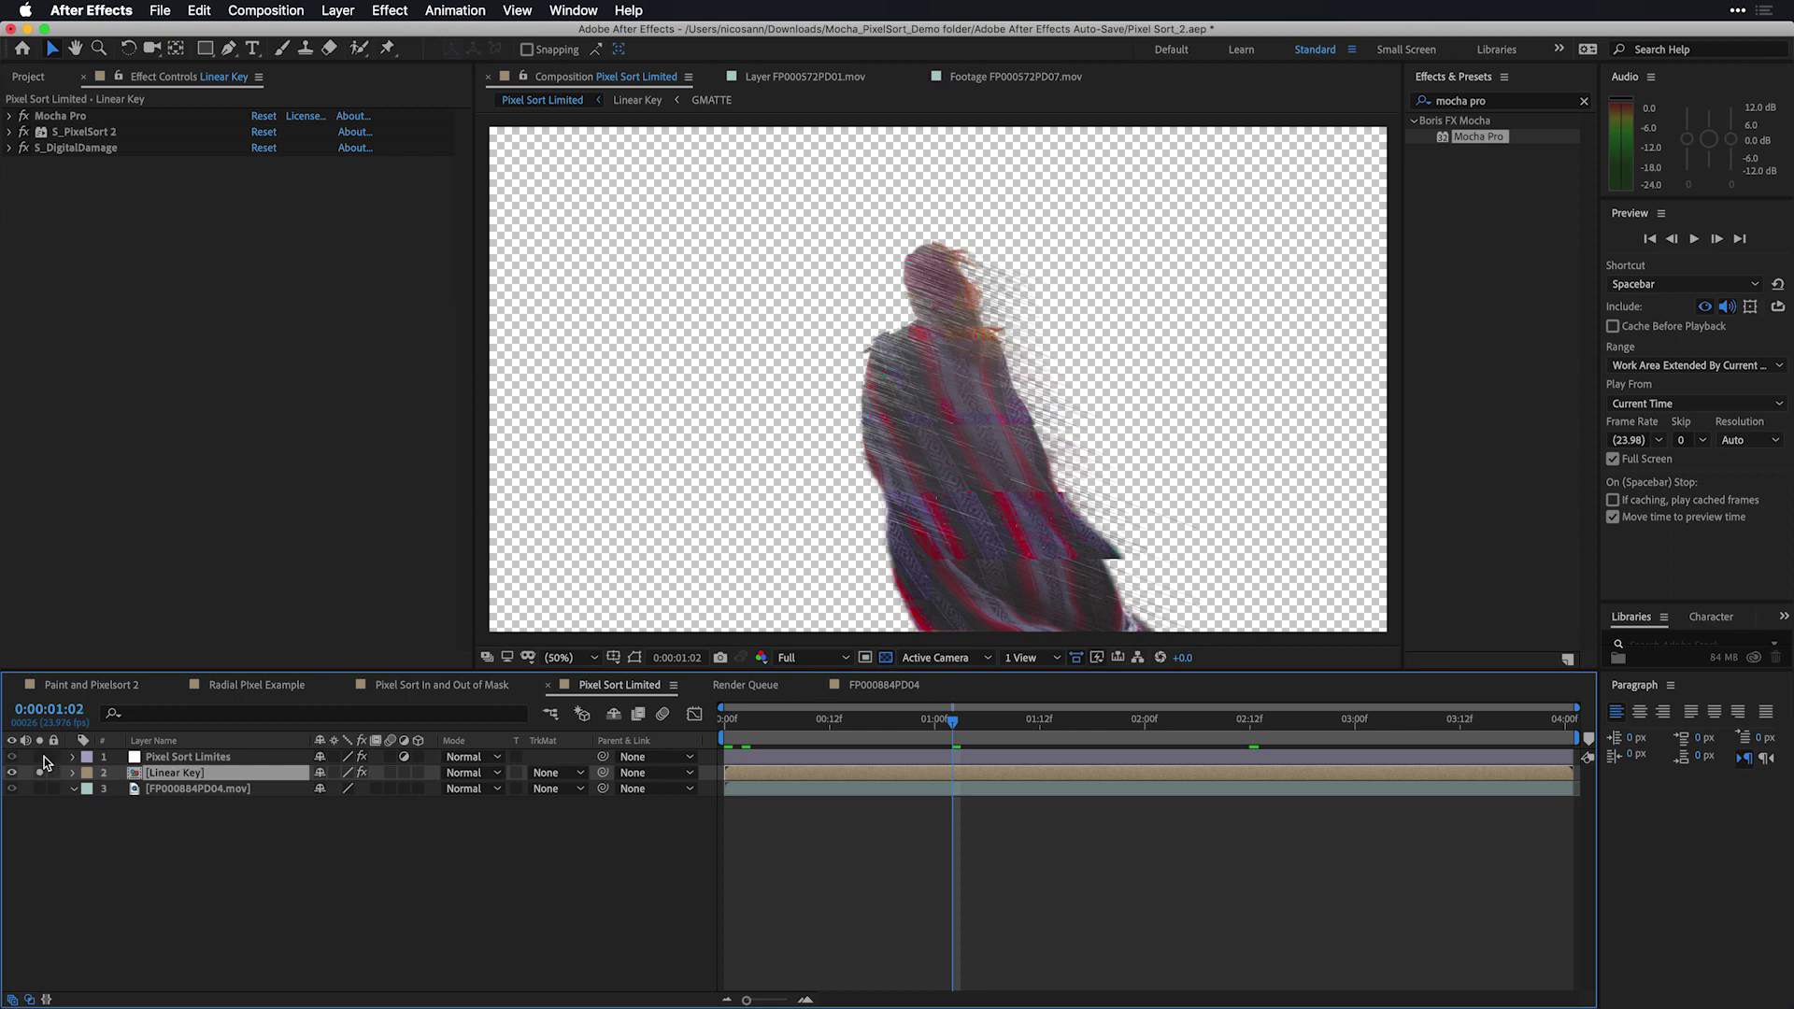
Solo the Pixel Sort Limites layer, then clear all solos and expand the S_GlowDarks settings.
{"action": "left_click", "coordinate": [39, 757]}
{"action": "left_click", "coordinate": [212, 757]}
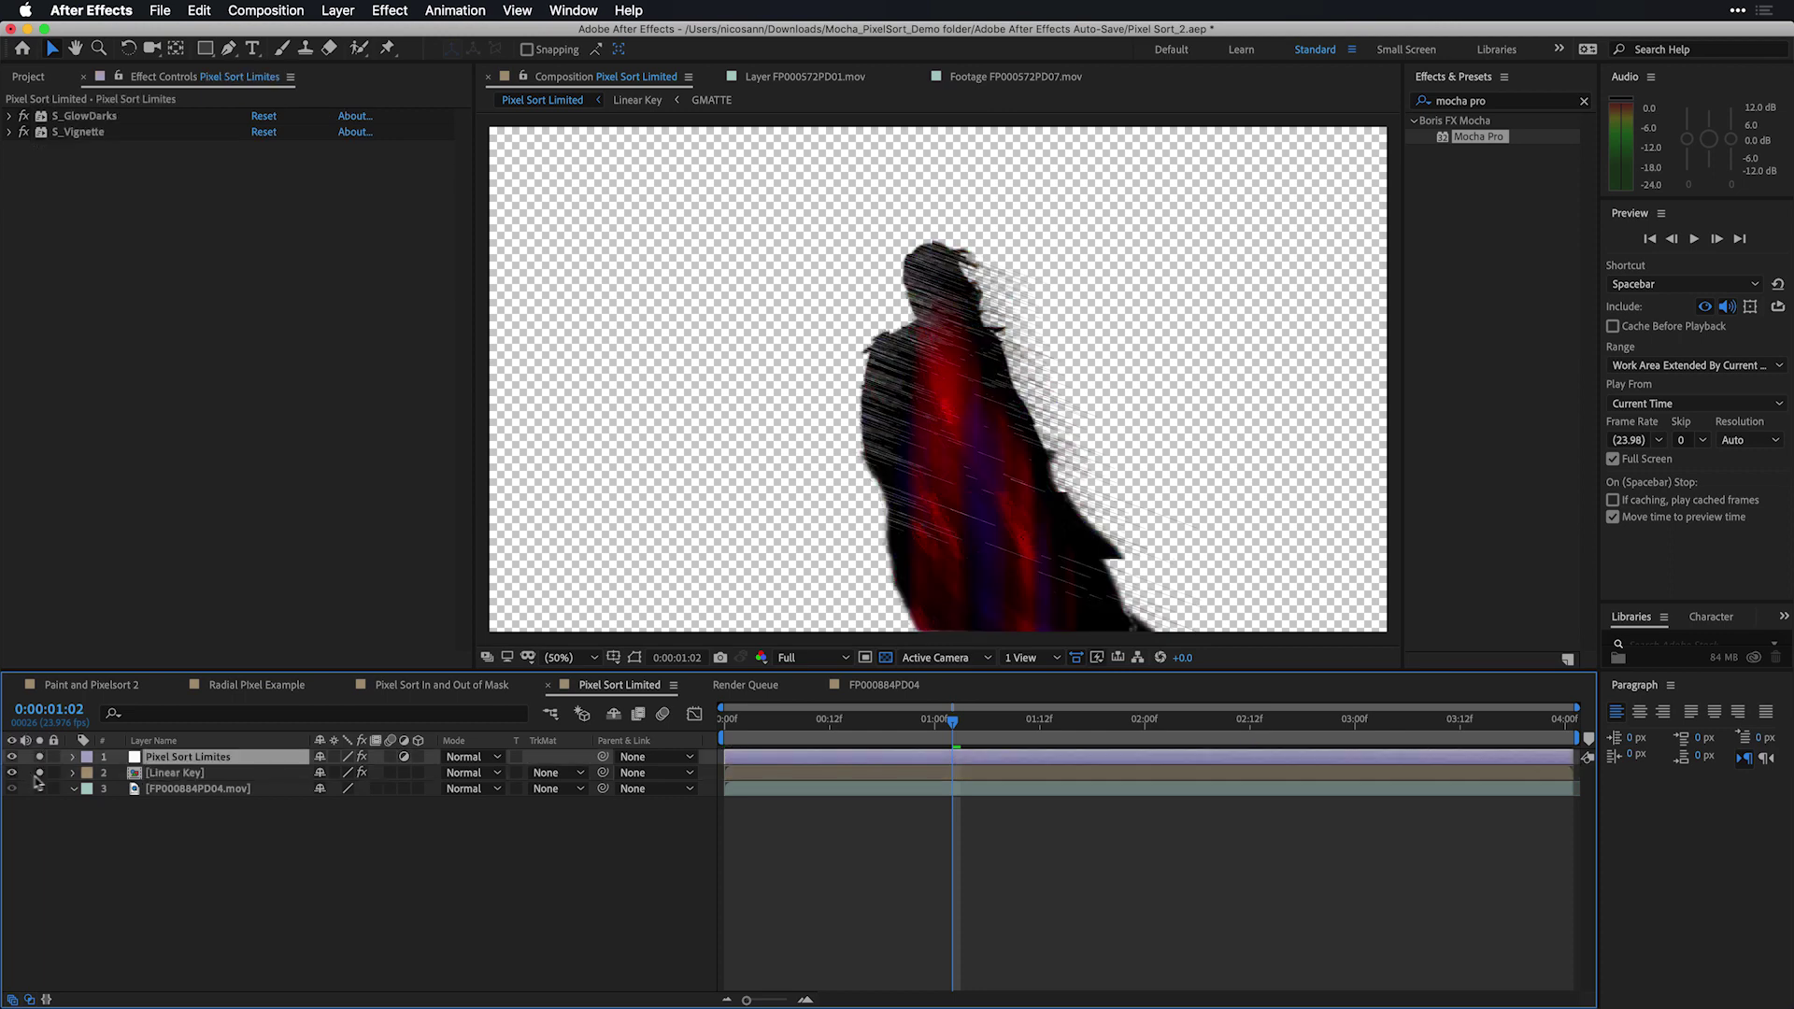
{"action": "left_click", "coordinate": [39, 772]}
{"action": "left_click", "coordinate": [41, 789]}
{"action": "left_click", "coordinate": [41, 789]}
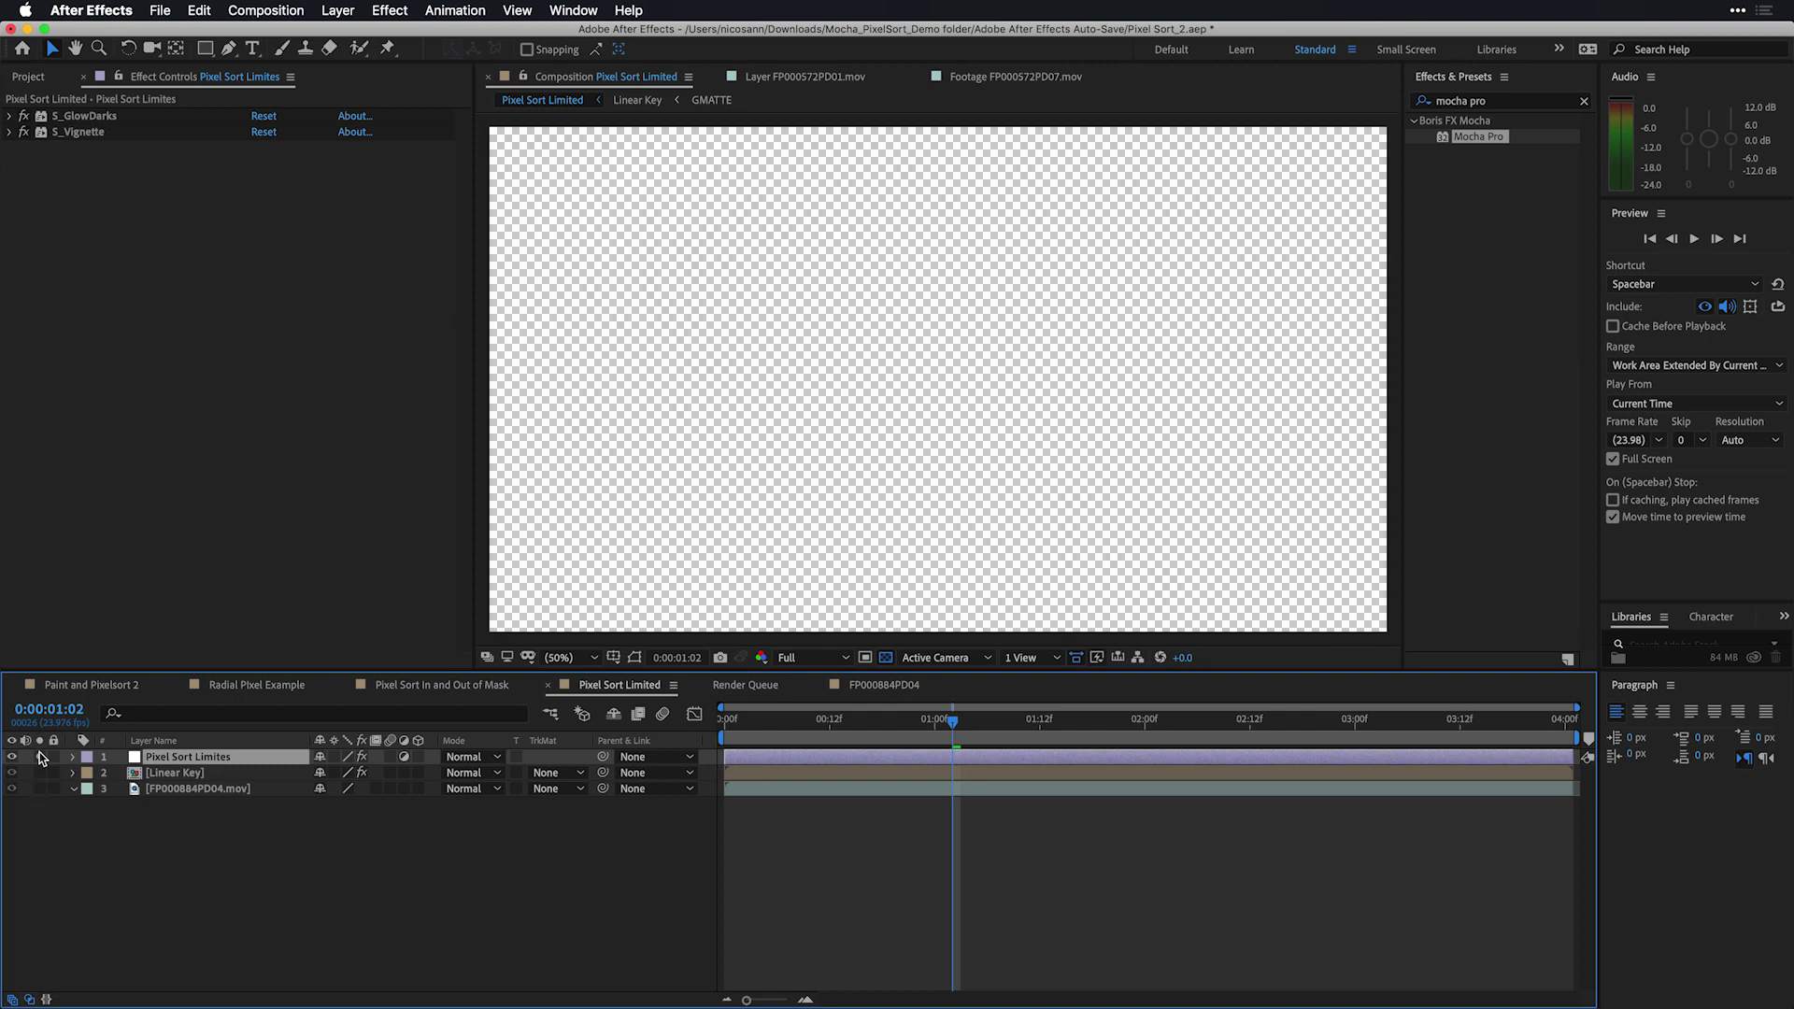
{"action": "left_click", "coordinate": [40, 757]}
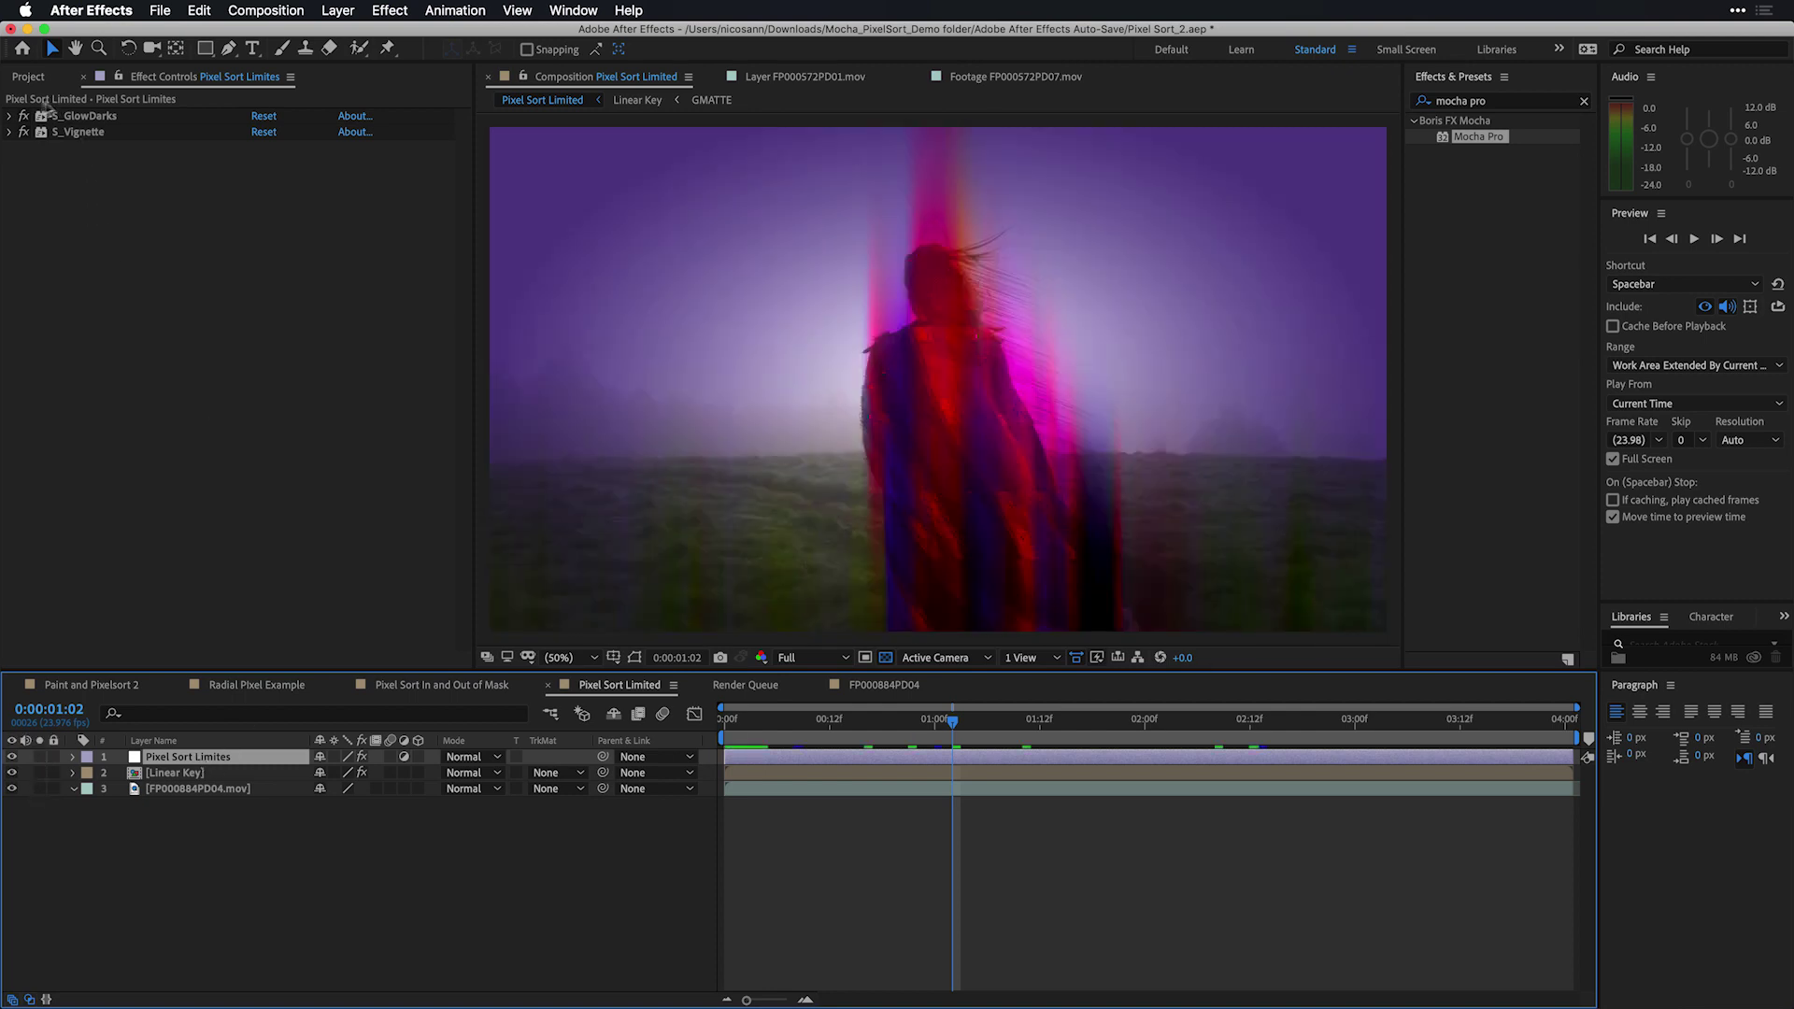
{"action": "left_click", "coordinate": [9, 120]}
{"action": "left_click", "coordinate": [10, 116]}
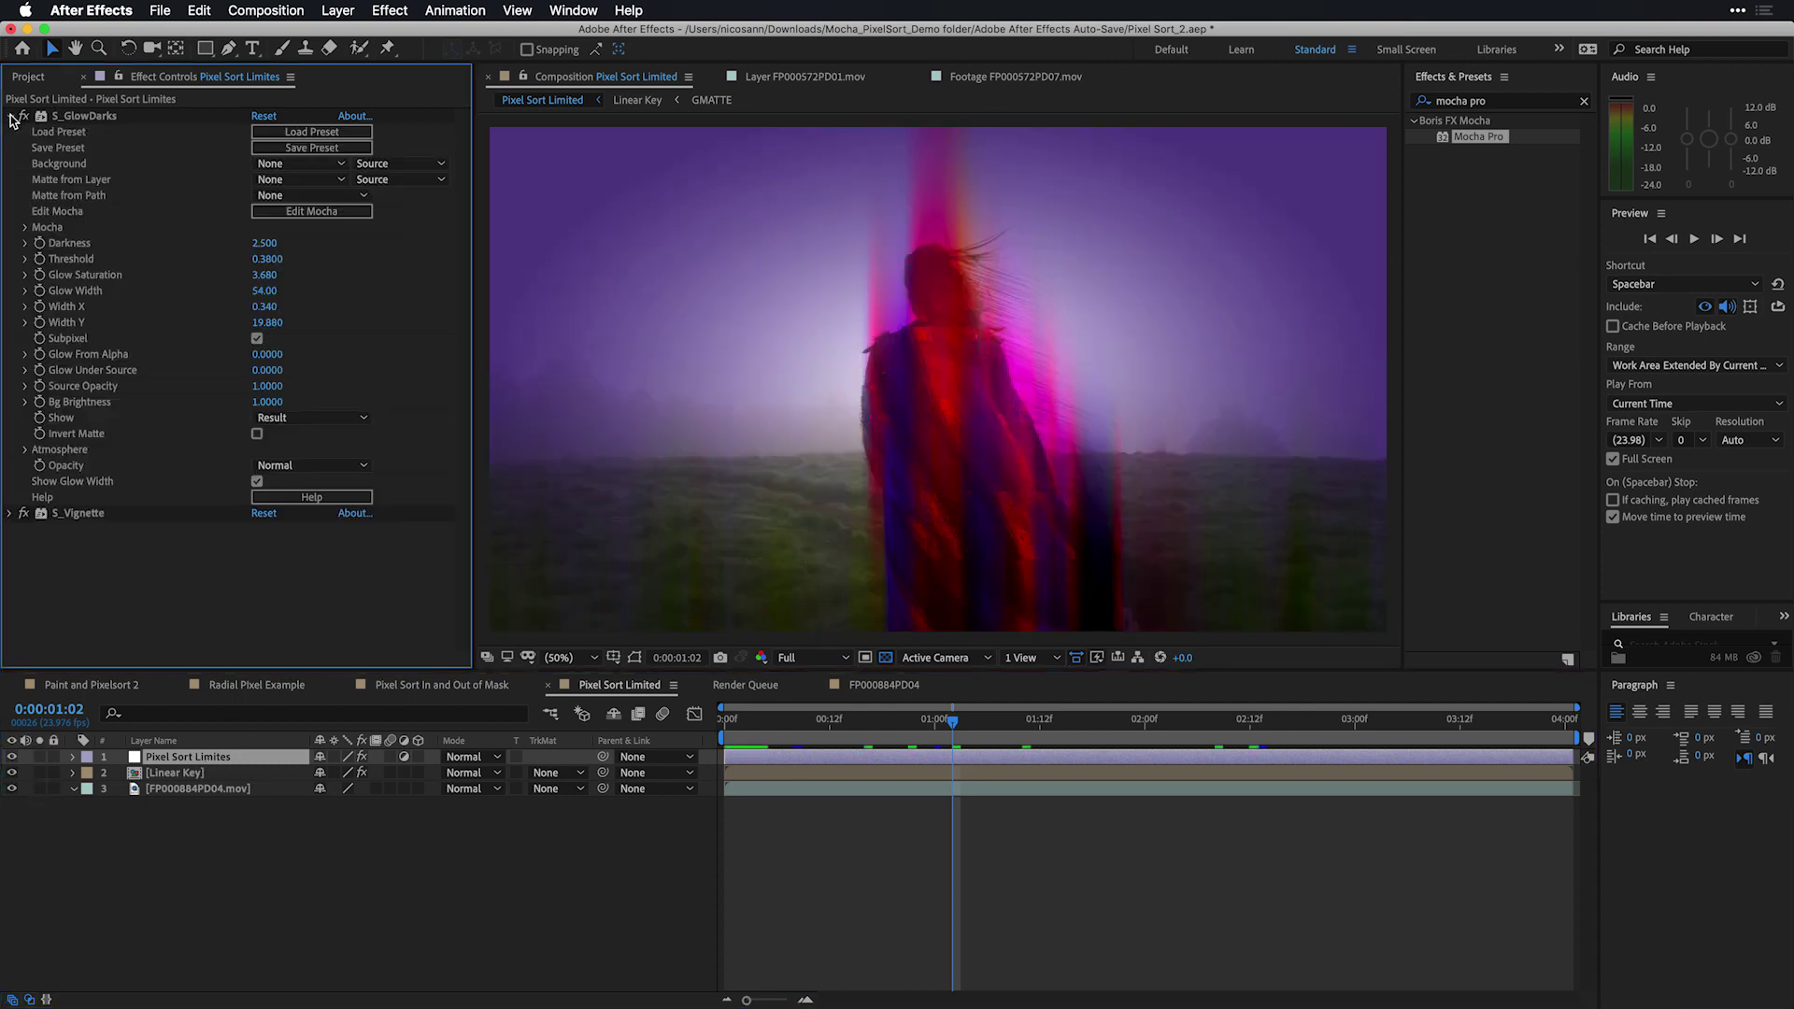
Load the Default preset into S_GlowDarks and re-enable the S_Vignette effect.
{"action": "left_click", "coordinate": [314, 133]}
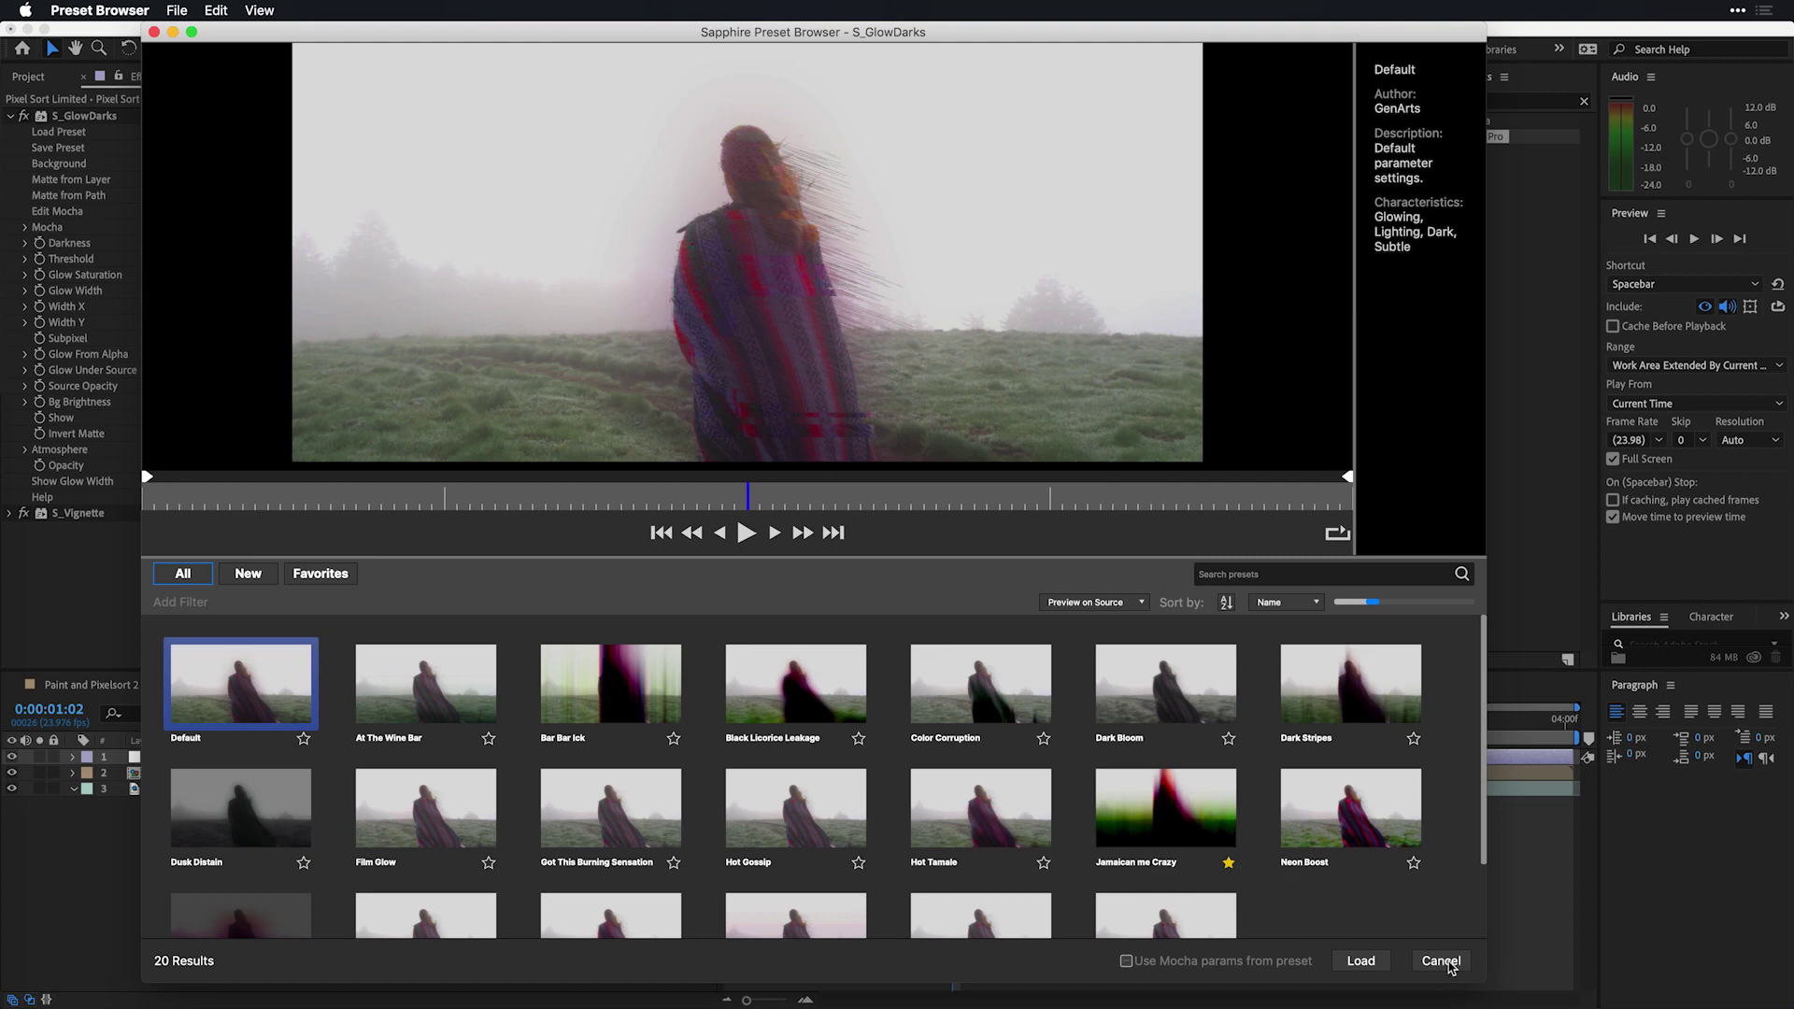
{"action": "left_click", "coordinate": [1392, 961]}
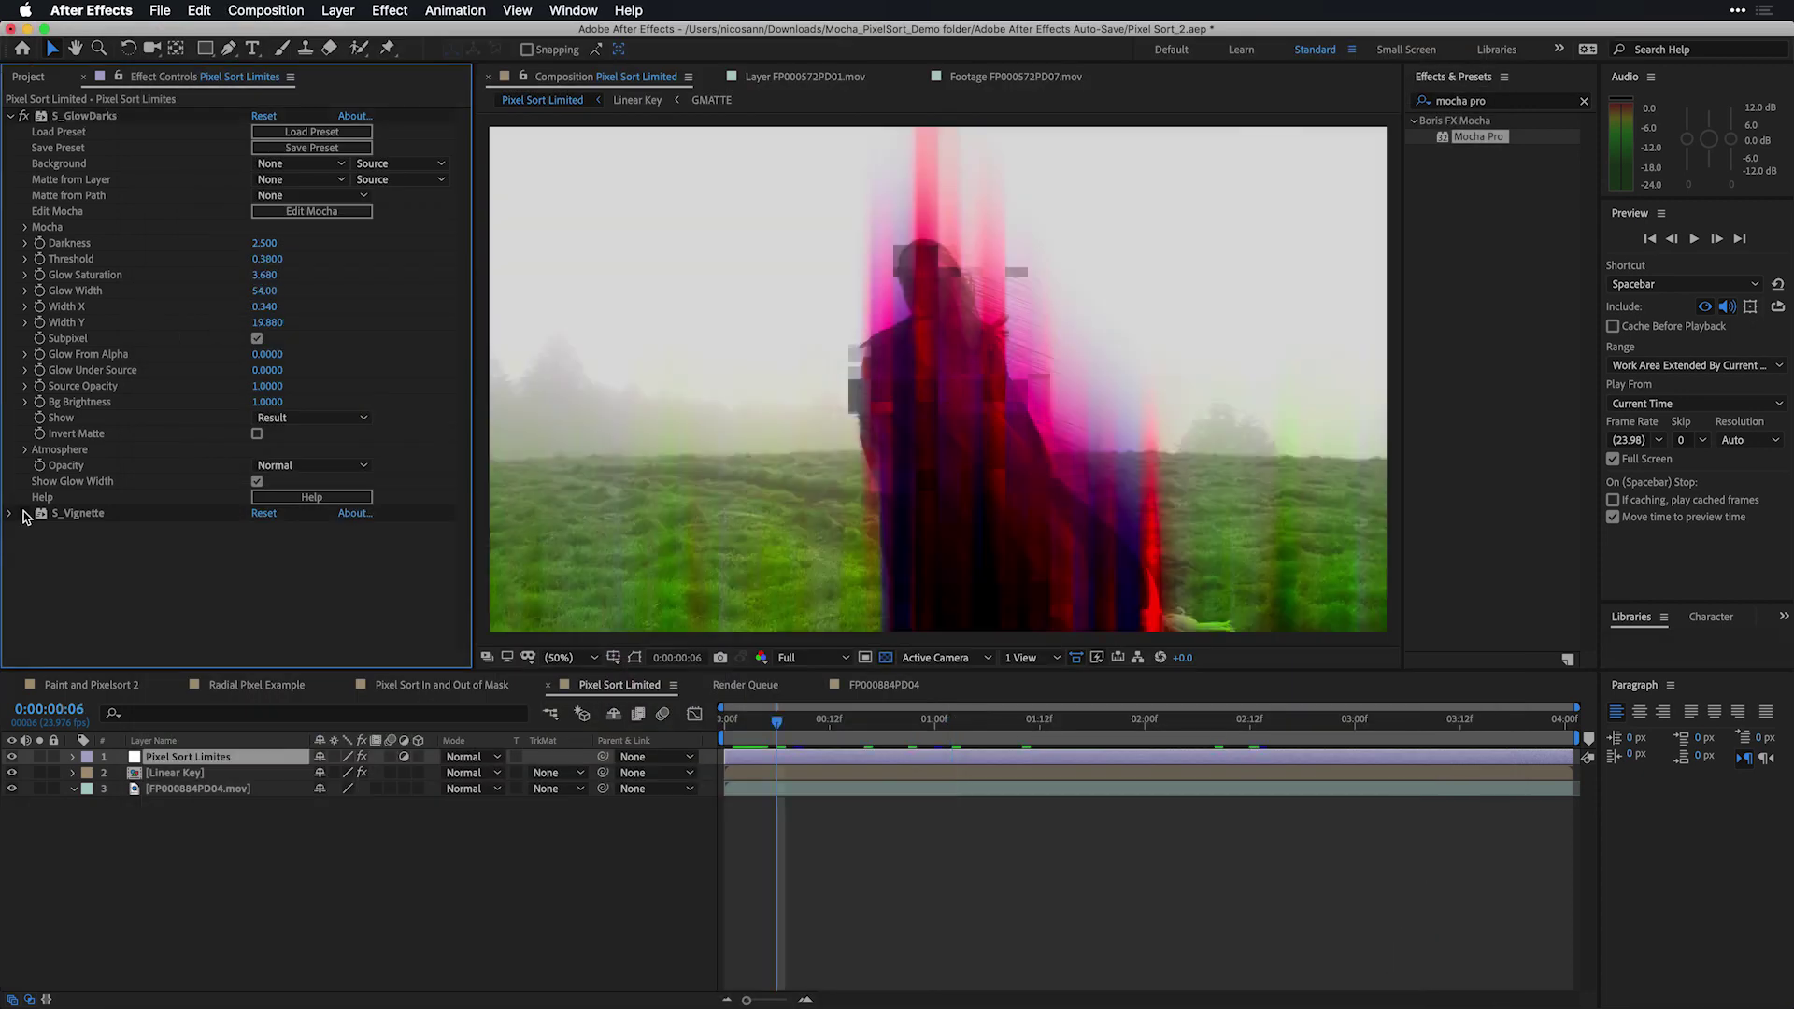
{"action": "left_click", "coordinate": [24, 513]}
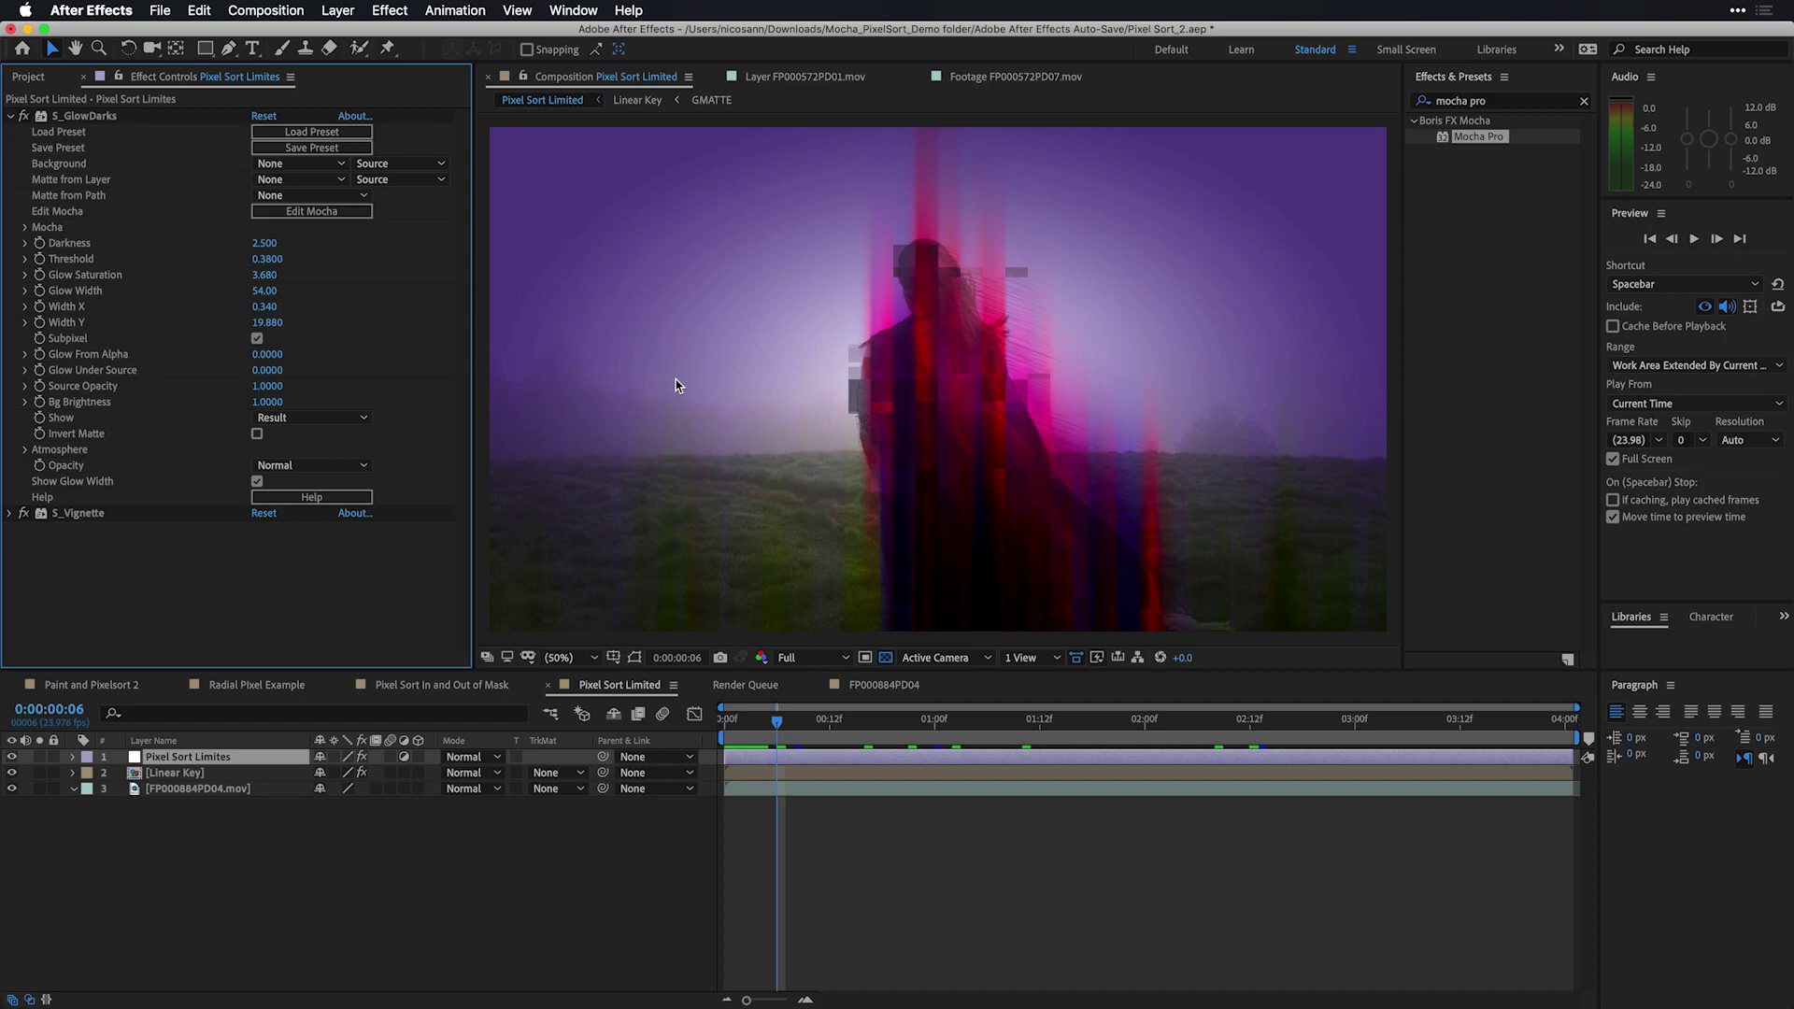